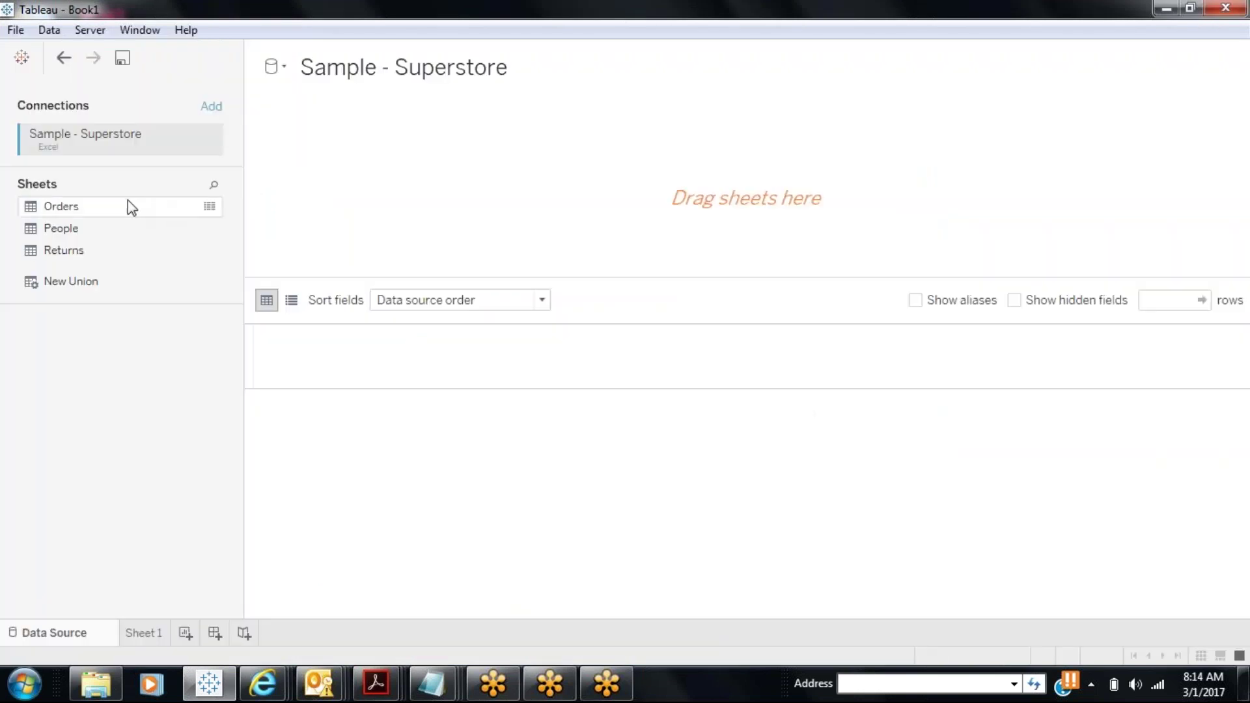
- Load the Orders sheet from Sample - Superstore into the data source and place Order Date on the worksheet's rows
{"action": "left_click_drag", "start_coordinate": [89, 207], "coordinate": [404, 201]}
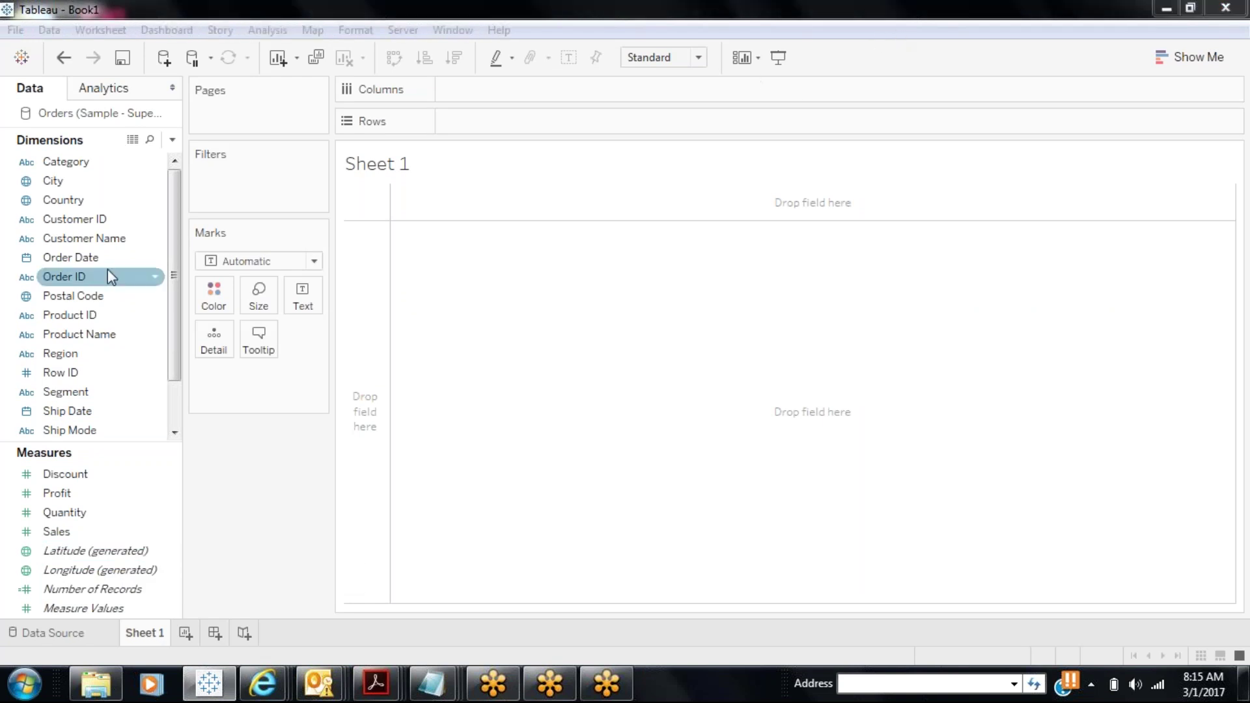
{"action": "left_click_drag", "start_coordinate": [77, 265], "coordinate": [486, 120]}
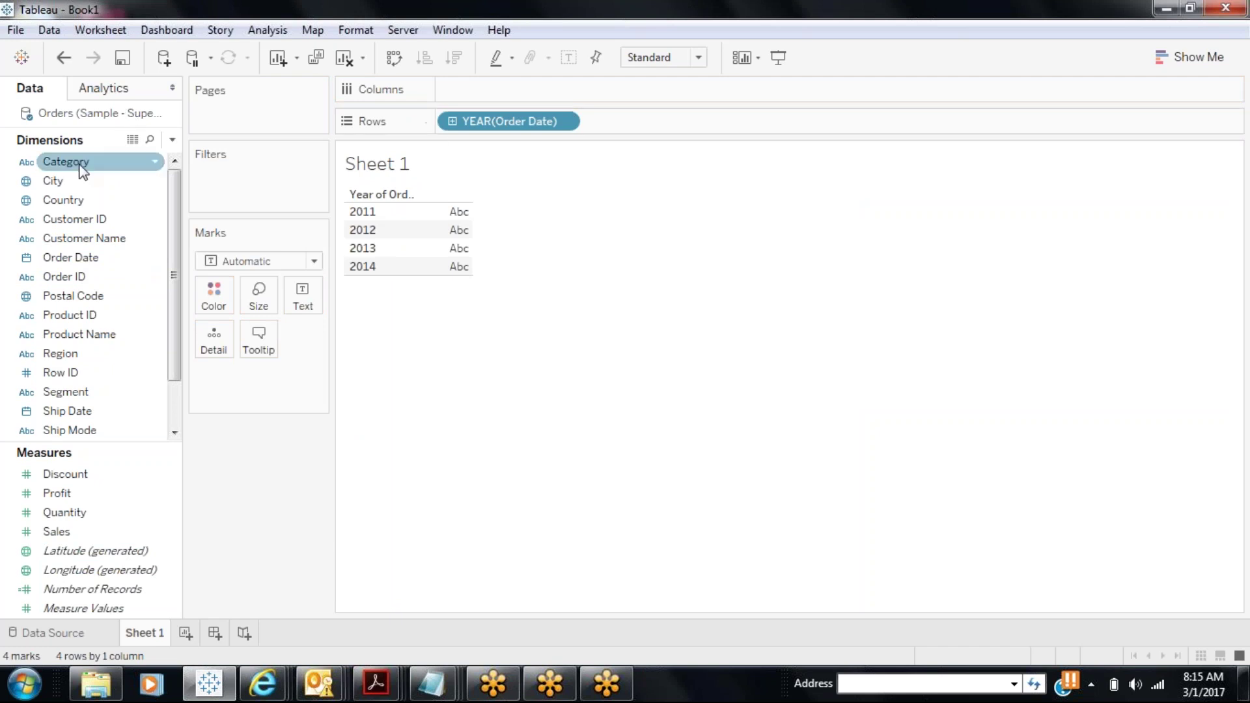
- Try Category on the worksheet's columns, and take it off the view again
{"action": "left_click_drag", "start_coordinate": [127, 162], "coordinate": [524, 101]}
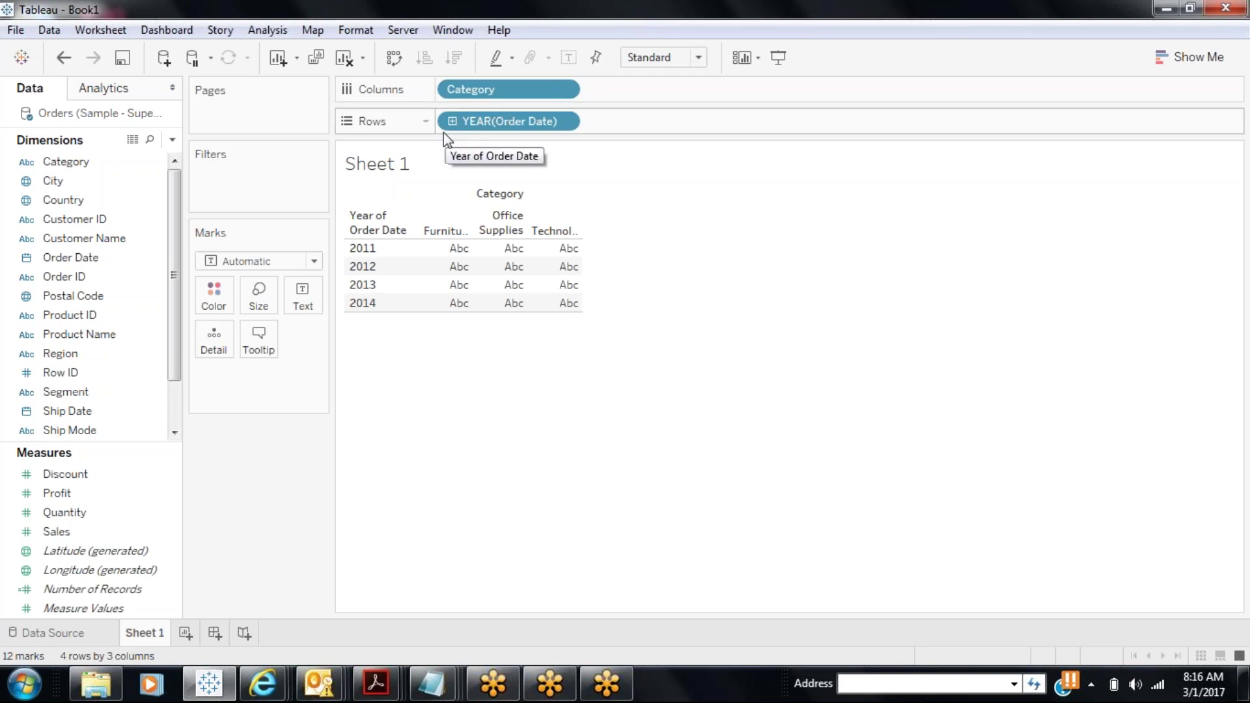
{"action": "left_click_drag", "start_coordinate": [464, 89], "coordinate": [243, 460]}
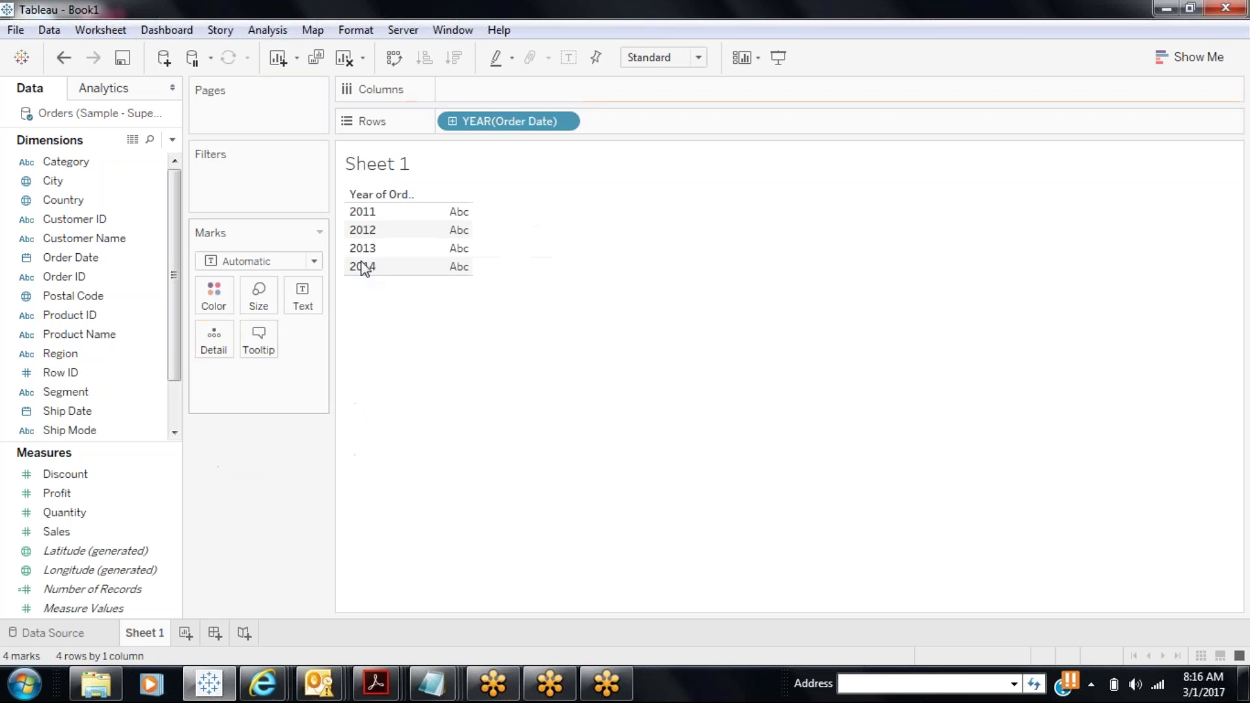
- Drill Order Date on the rows down through quarter, month and day, and collapse it back to year
{"action": "left_click", "coordinate": [451, 121]}
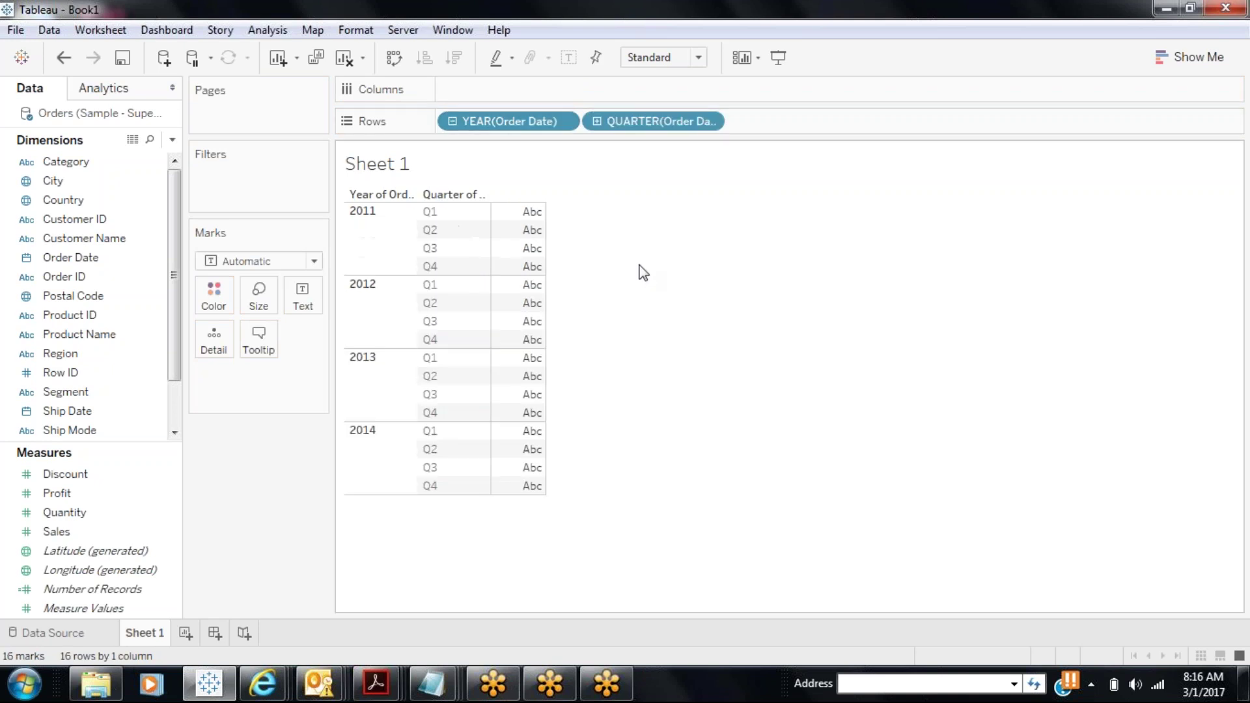
{"action": "left_click", "coordinate": [596, 121]}
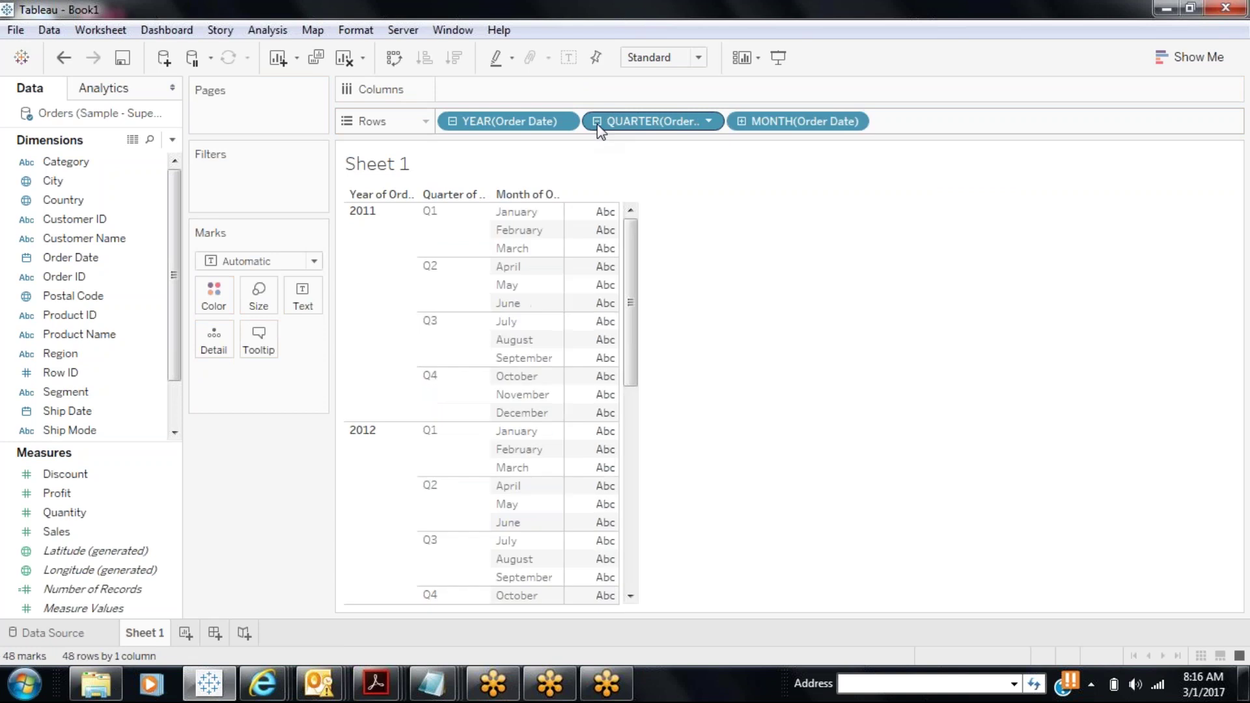
{"action": "left_click", "coordinate": [740, 121]}
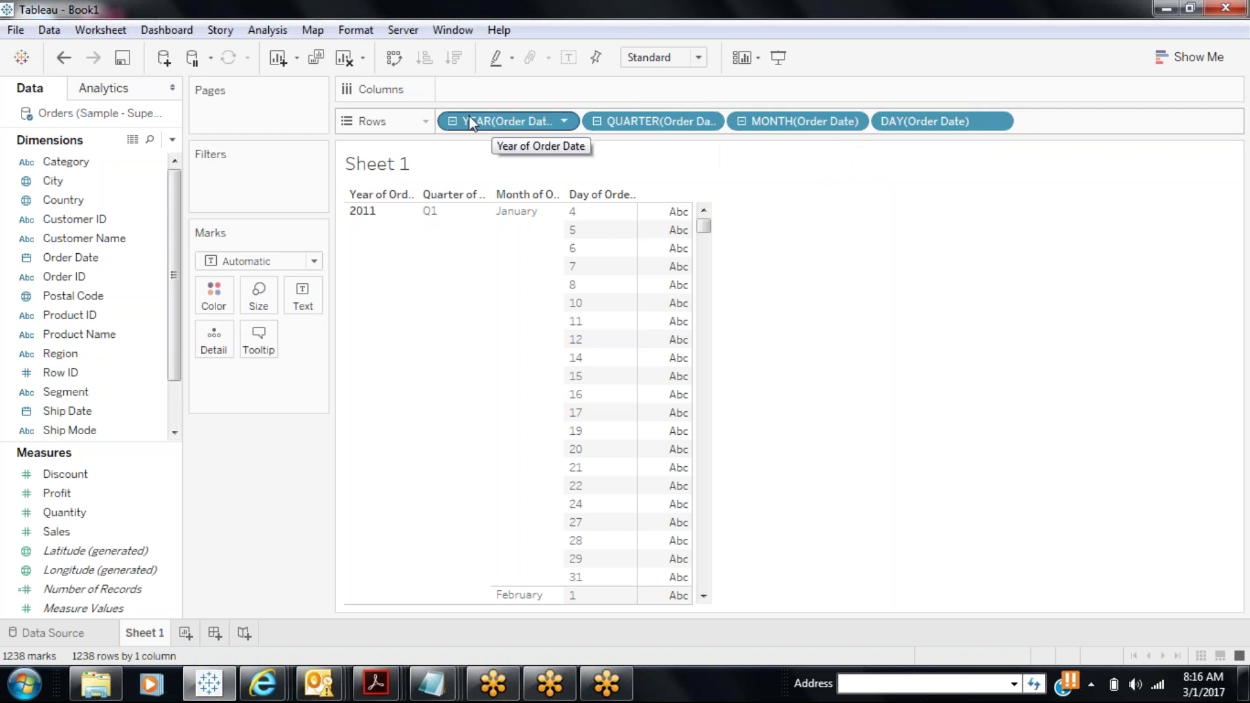
{"action": "left_click", "coordinate": [451, 122]}
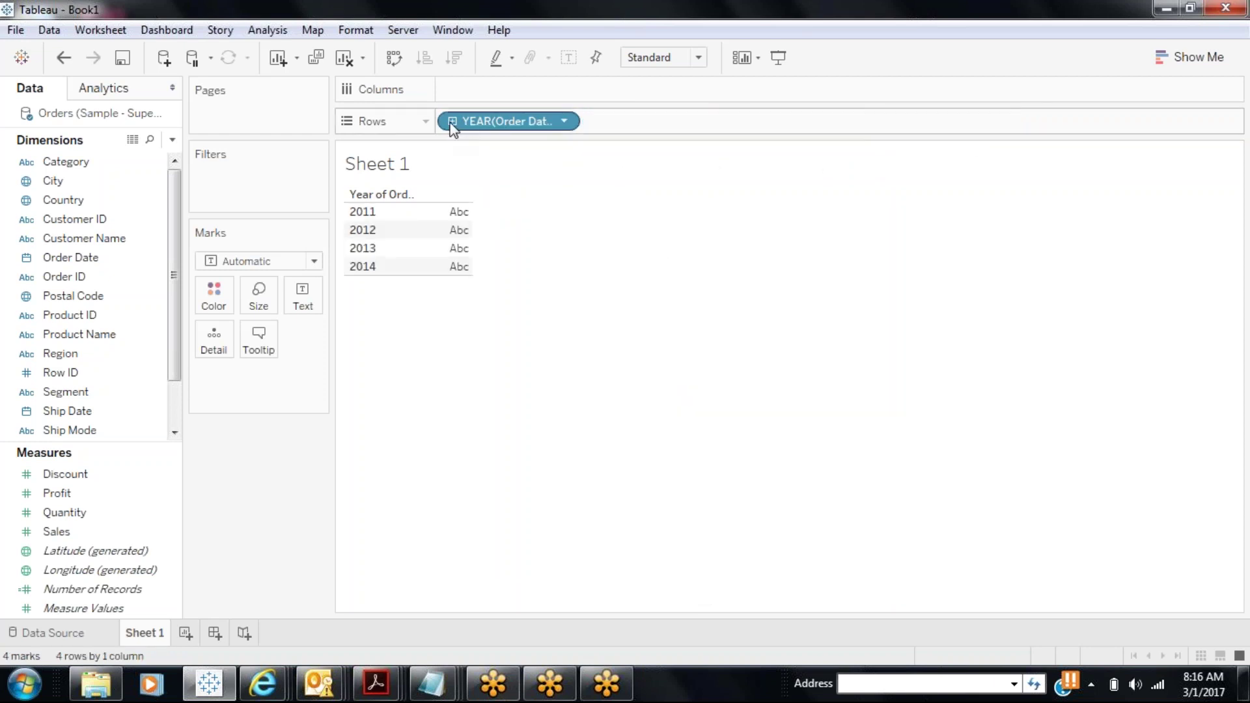
- Expand the Order Date hierarchy to day level again, and collapse it step by step to quarter and year
{"action": "left_click", "coordinate": [451, 121]}
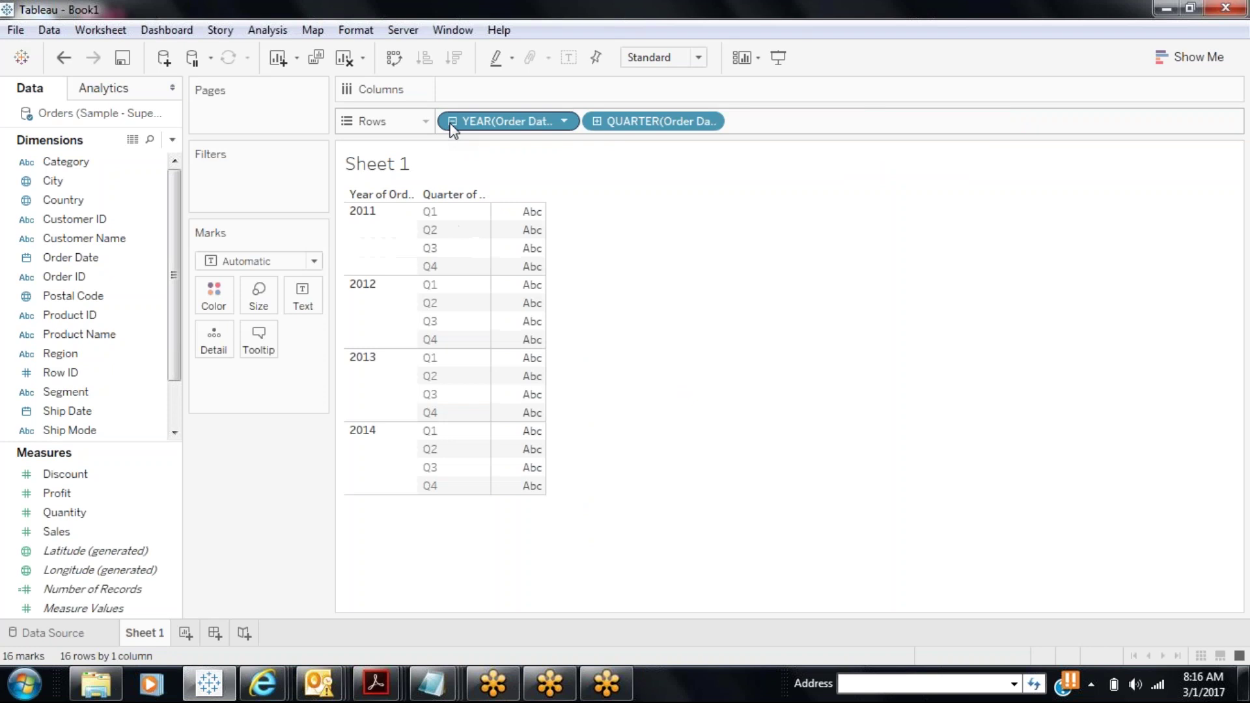
{"action": "left_click", "coordinate": [597, 121]}
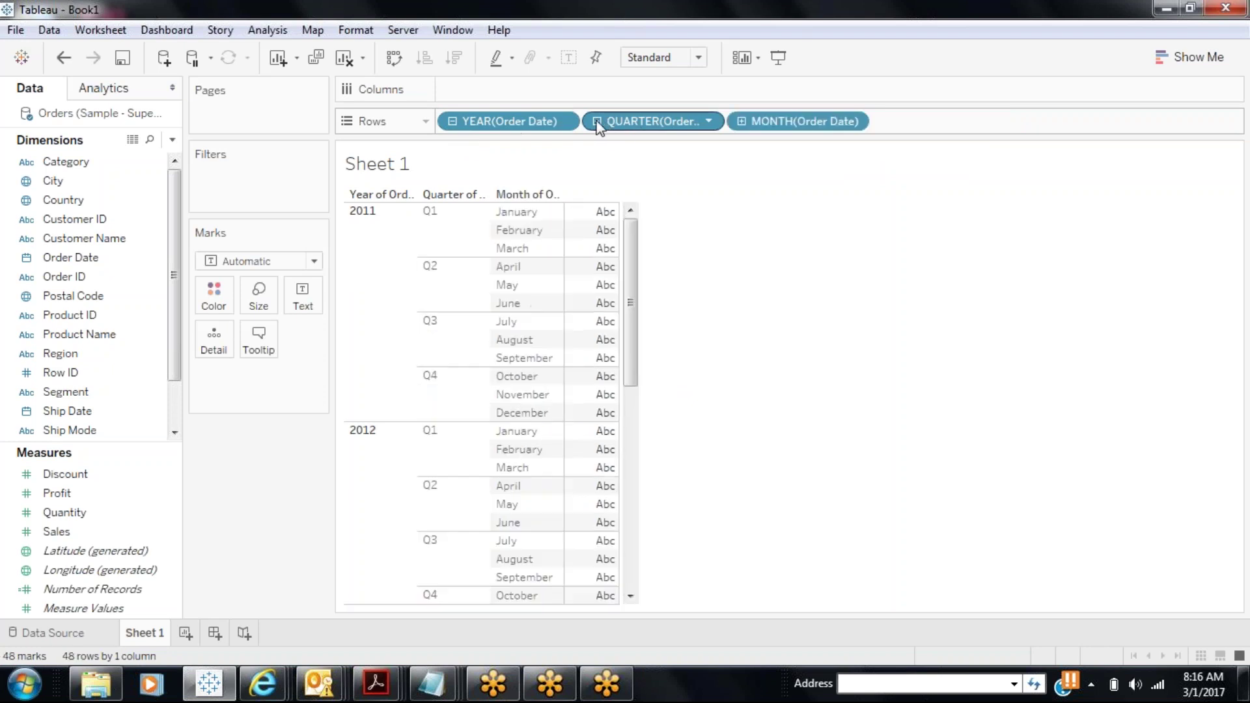
{"action": "left_click", "coordinate": [741, 122]}
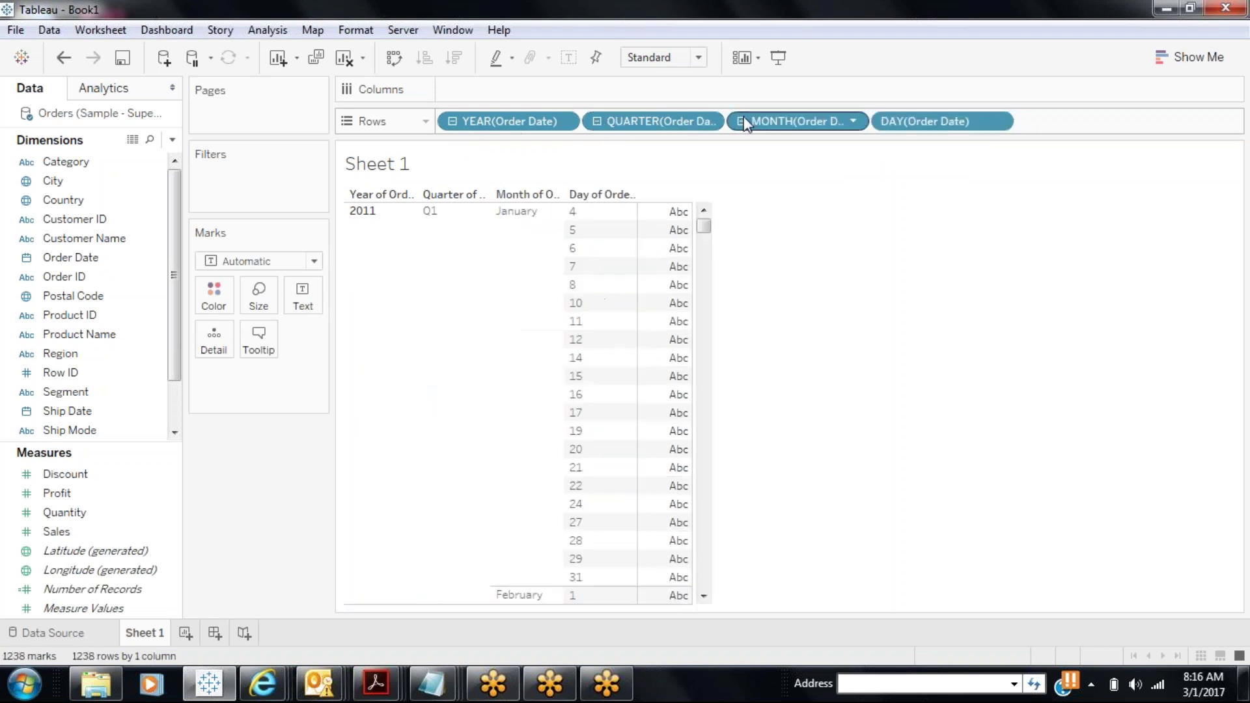
{"action": "left_click", "coordinate": [597, 121]}
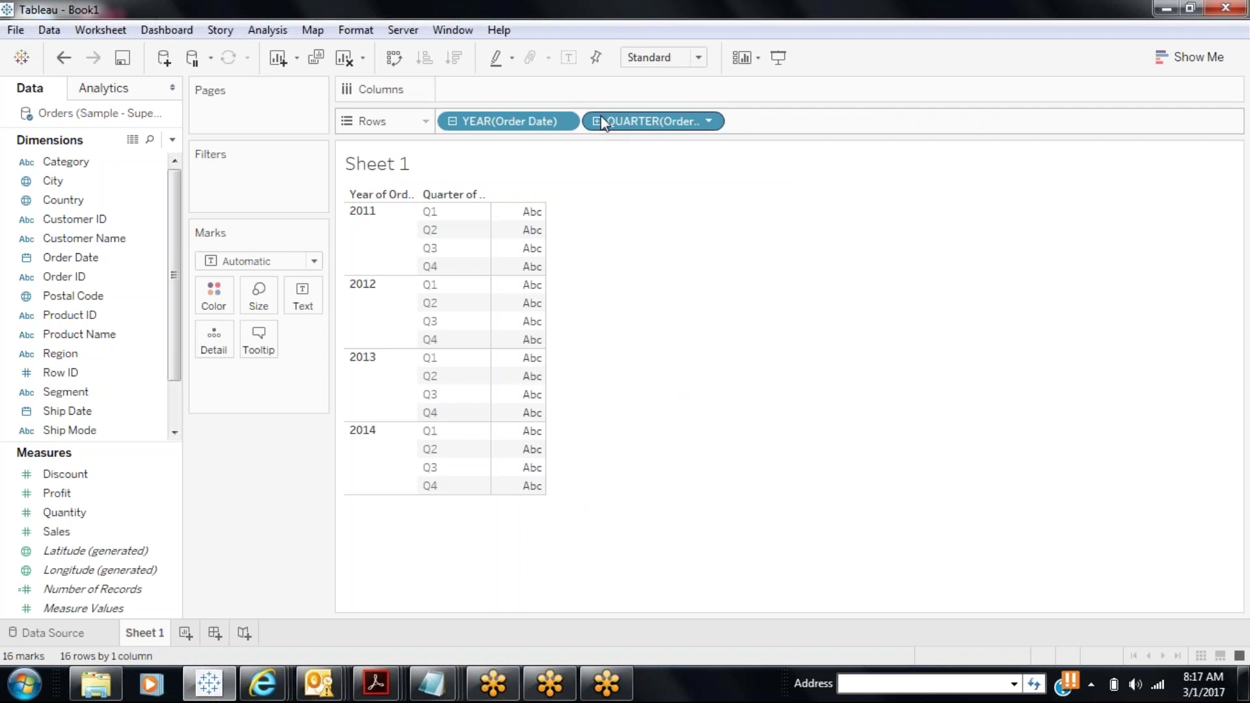
{"action": "left_click", "coordinate": [451, 121]}
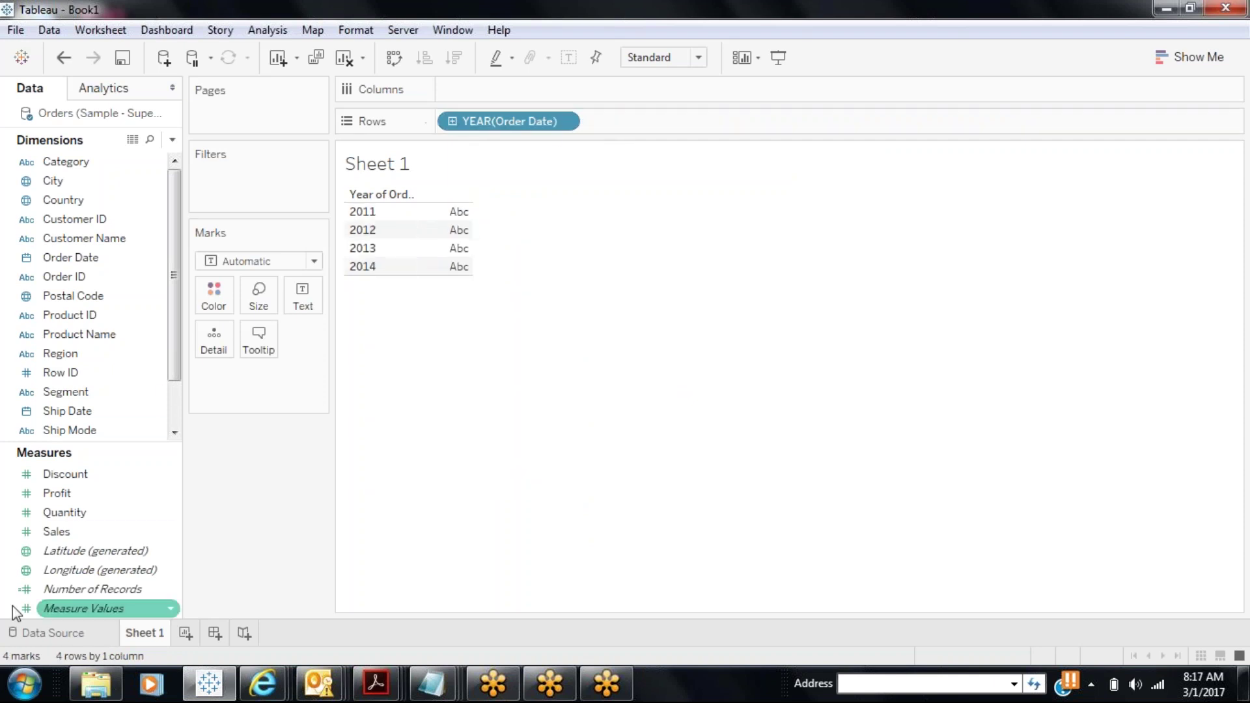
- Place the sum of Sales on columns and display the yearly sales as a horizontal bar chart
{"action": "mouse_move", "coordinate": [13, 605]}
{"action": "left_mouse_down"}
{"action": "mouse_move", "coordinate": [50, 548]}
{"action": "mouse_move", "coordinate": [448, 120]}
{"action": "mouse_move", "coordinate": [455, 80]}
{"action": "mouse_move", "coordinate": [446, 85]}
{"action": "left_mouse_up"}
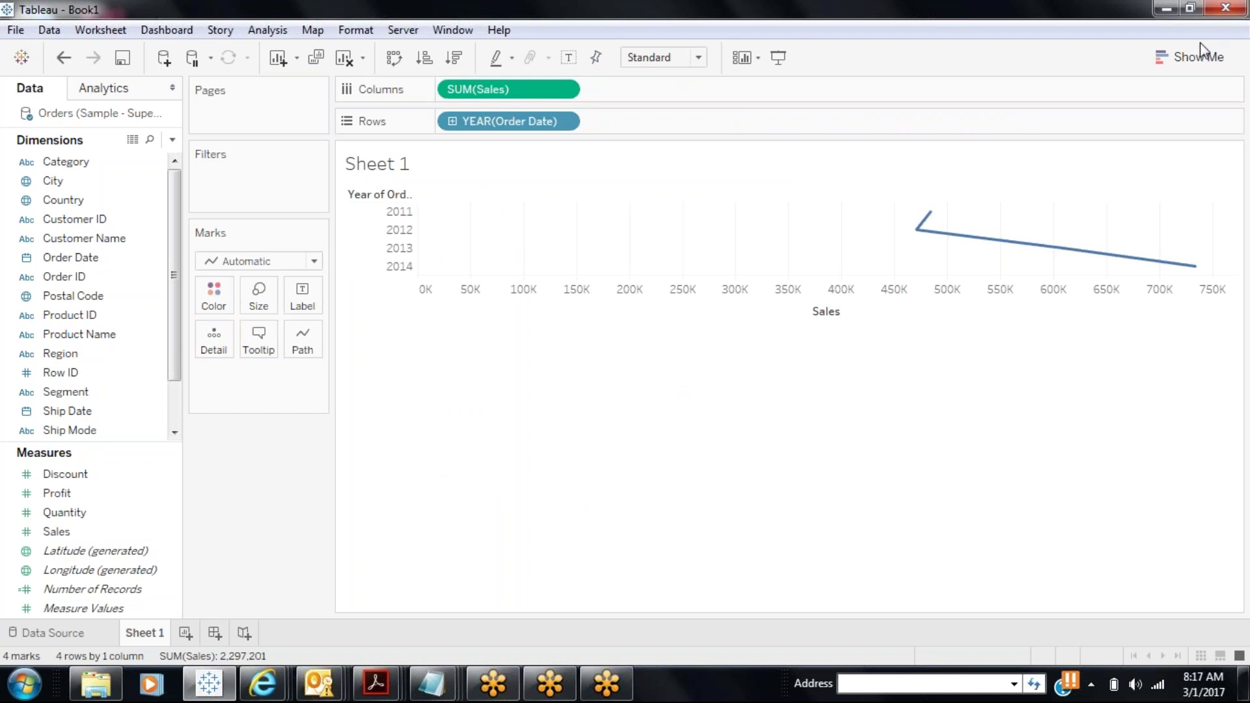
{"action": "left_click", "coordinate": [1193, 59]}
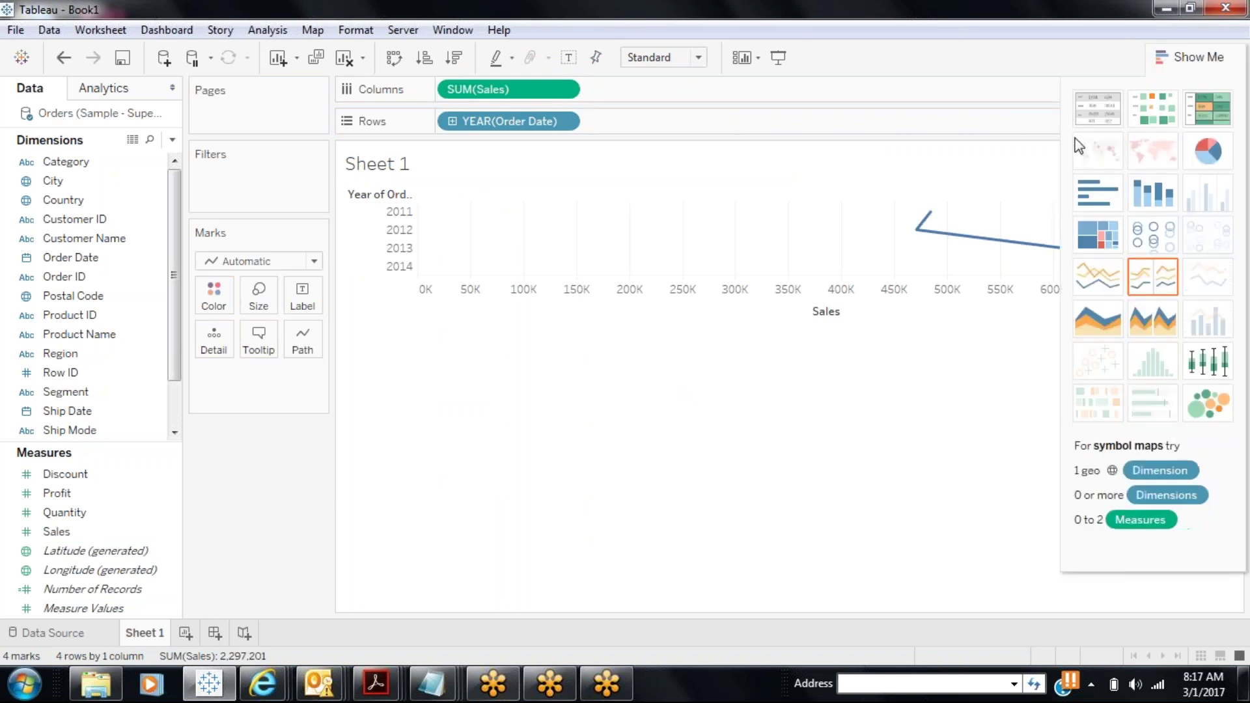
{"action": "left_click", "coordinate": [1104, 194]}
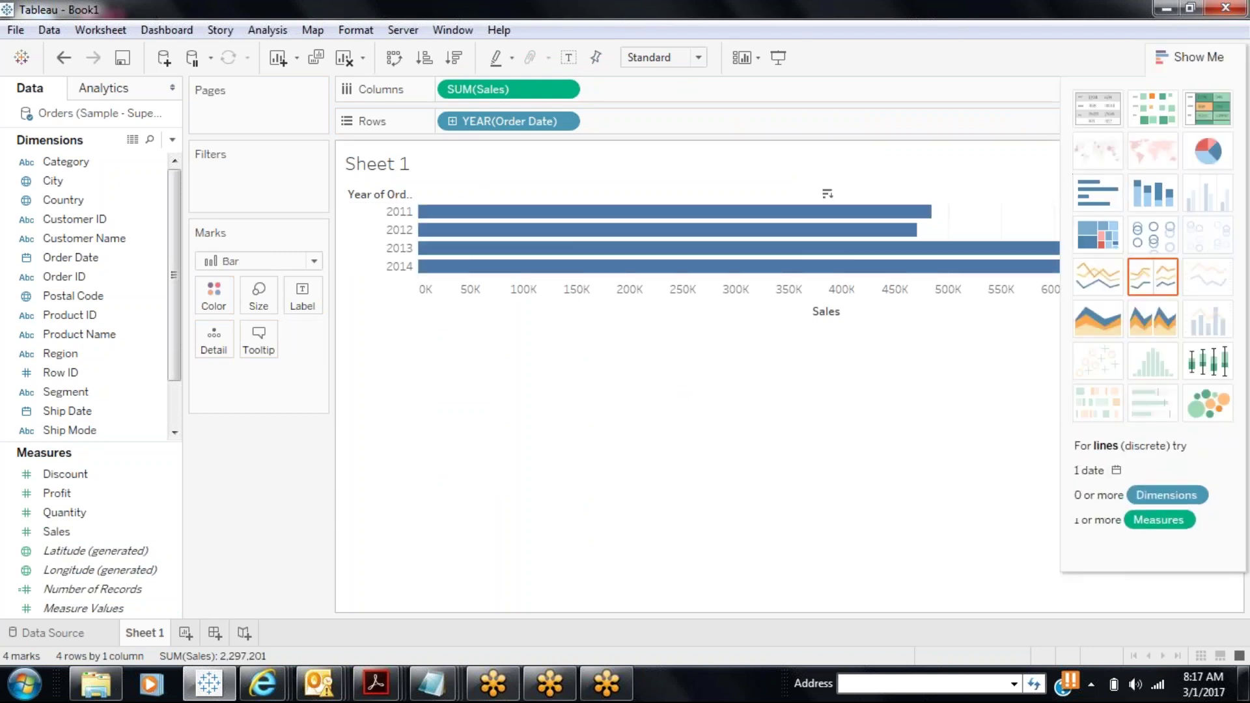
{"action": "left_click", "coordinate": [1170, 58]}
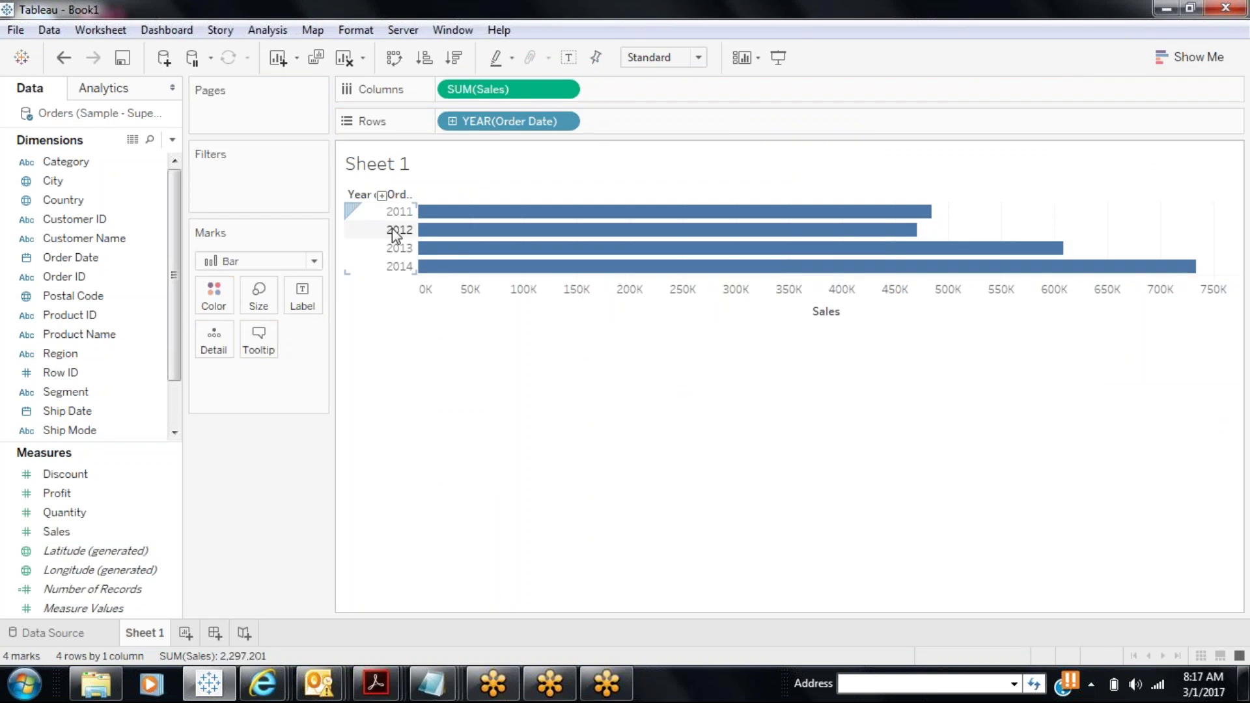
- Turn on mark labels for the yearly sales bars and examine the labelled value of each year
{"action": "left_click", "coordinate": [570, 58]}
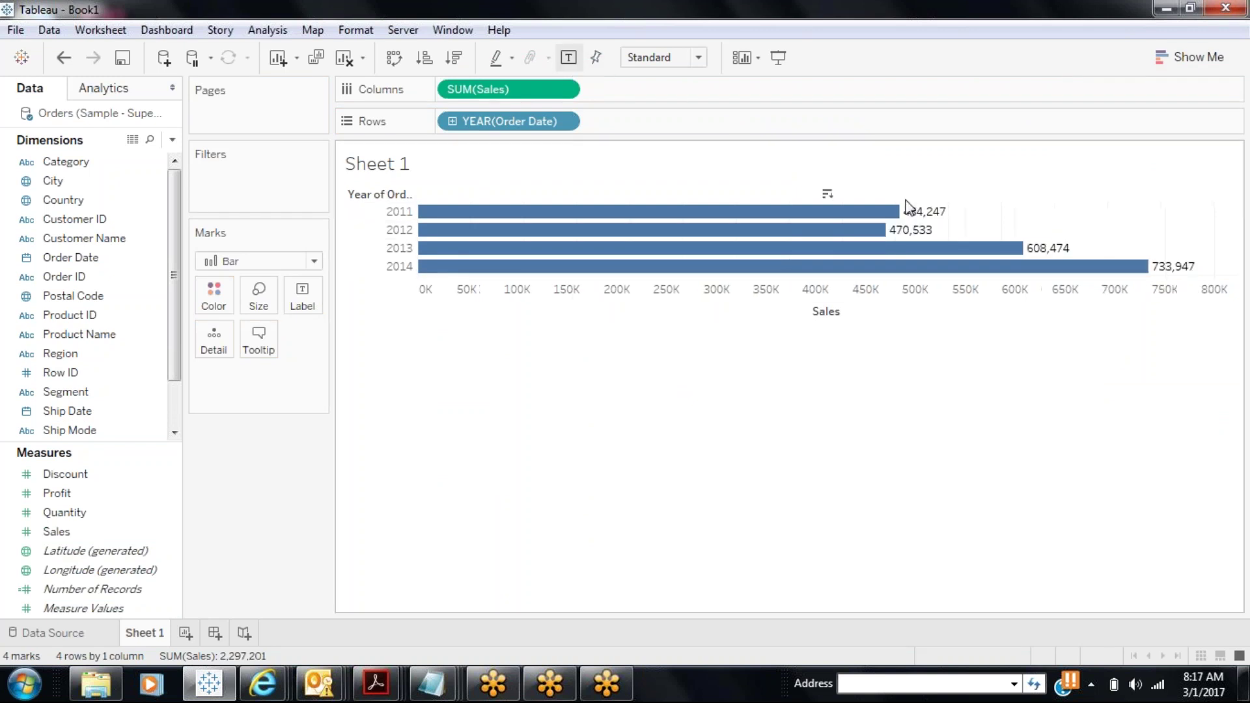
{"action": "mouse_move", "coordinate": [940, 222]}
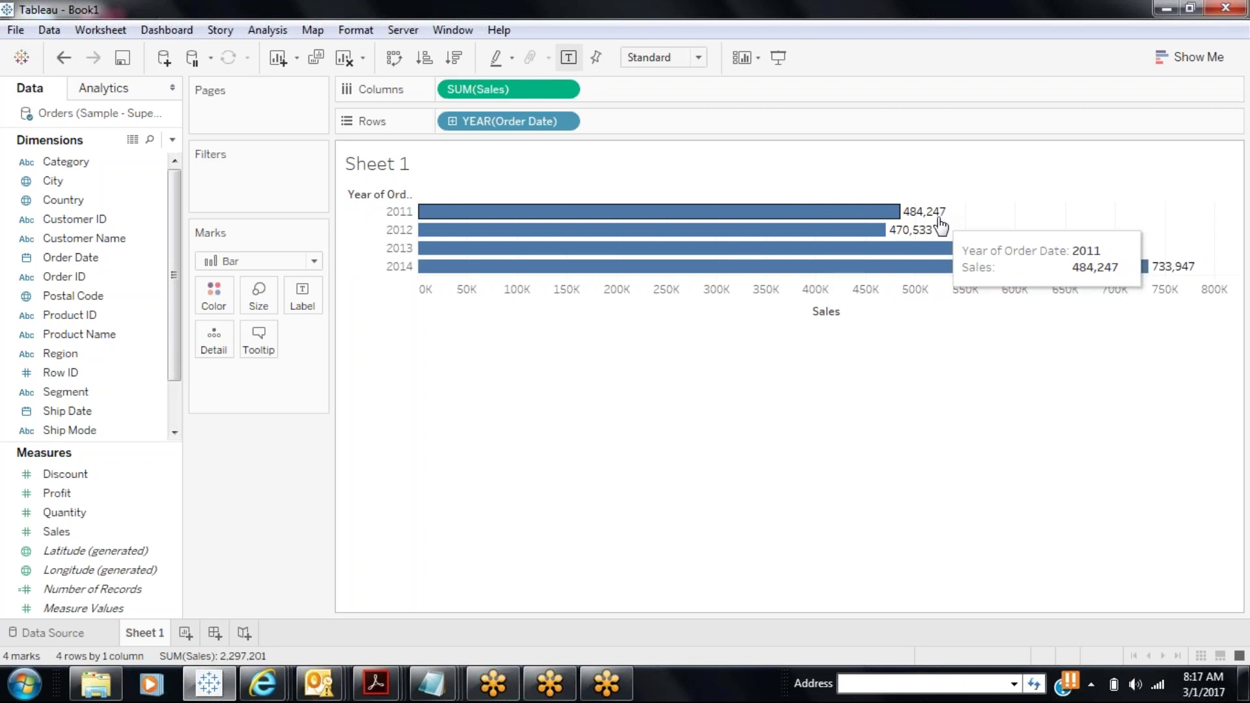
{"action": "mouse_move", "coordinate": [923, 241]}
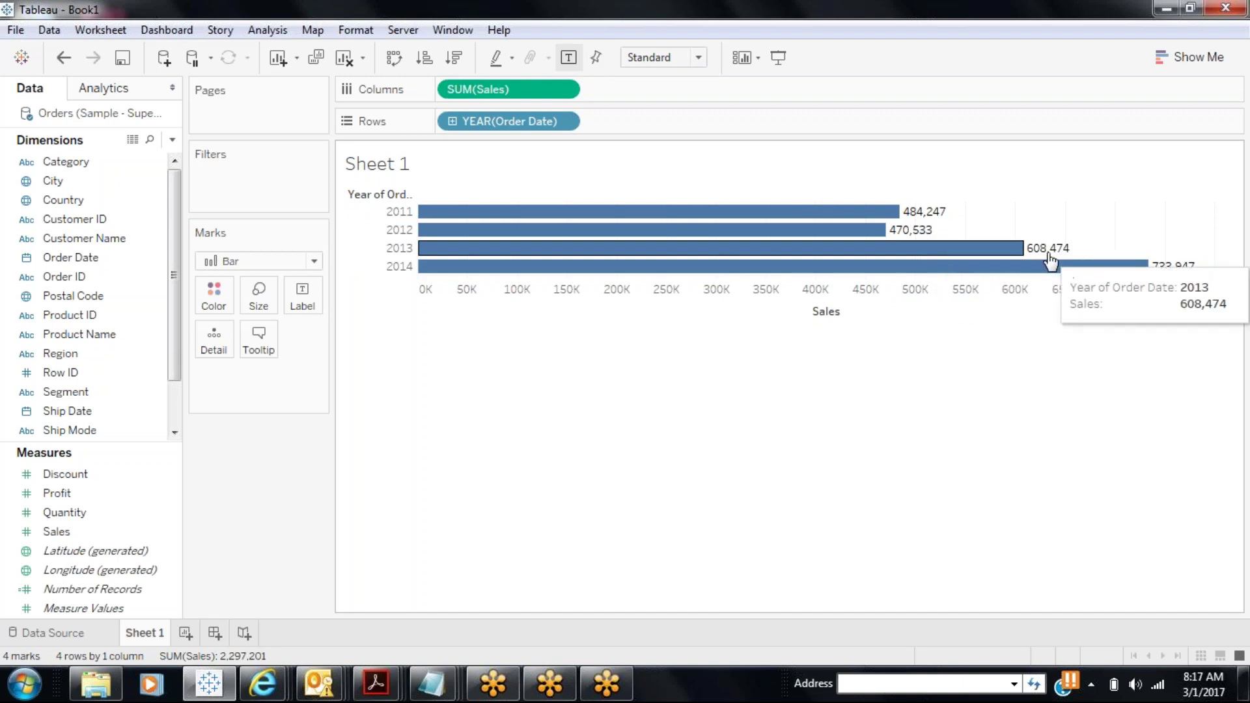
{"action": "mouse_move", "coordinate": [1049, 269]}
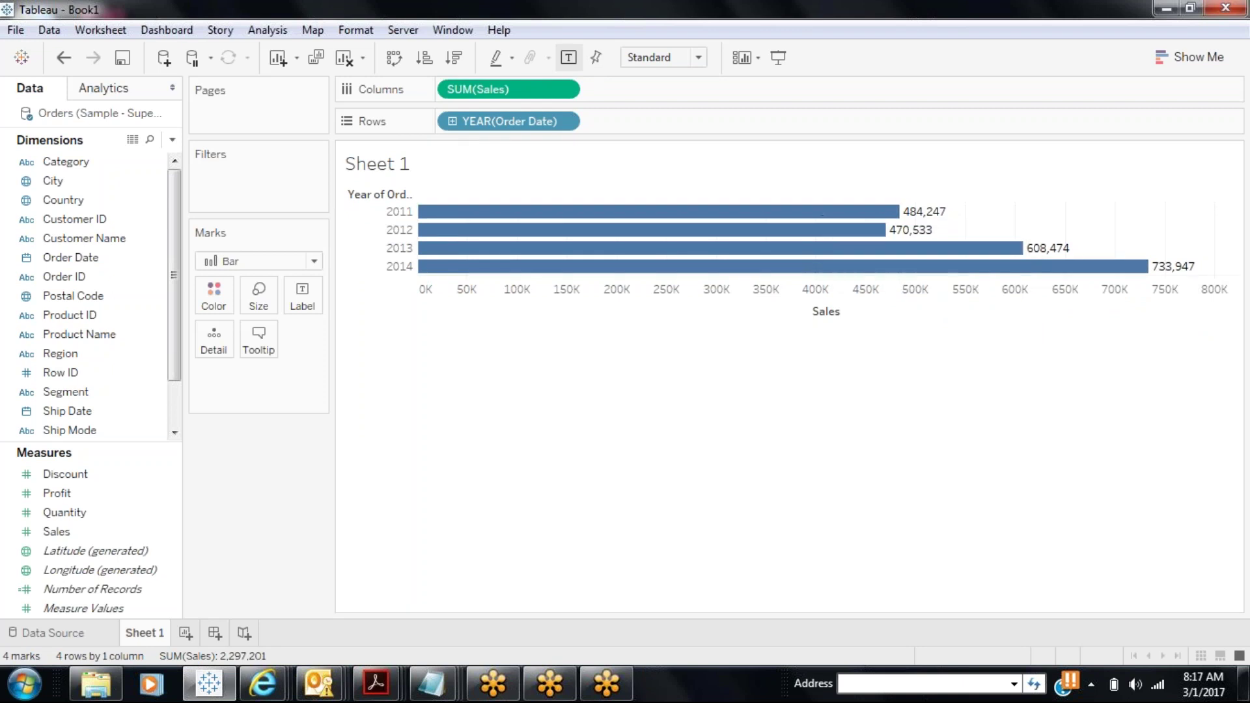
- Drill the yearly sales bars down to quarters and examine the quarterly sales of 2011
{"action": "left_click", "coordinate": [453, 122]}
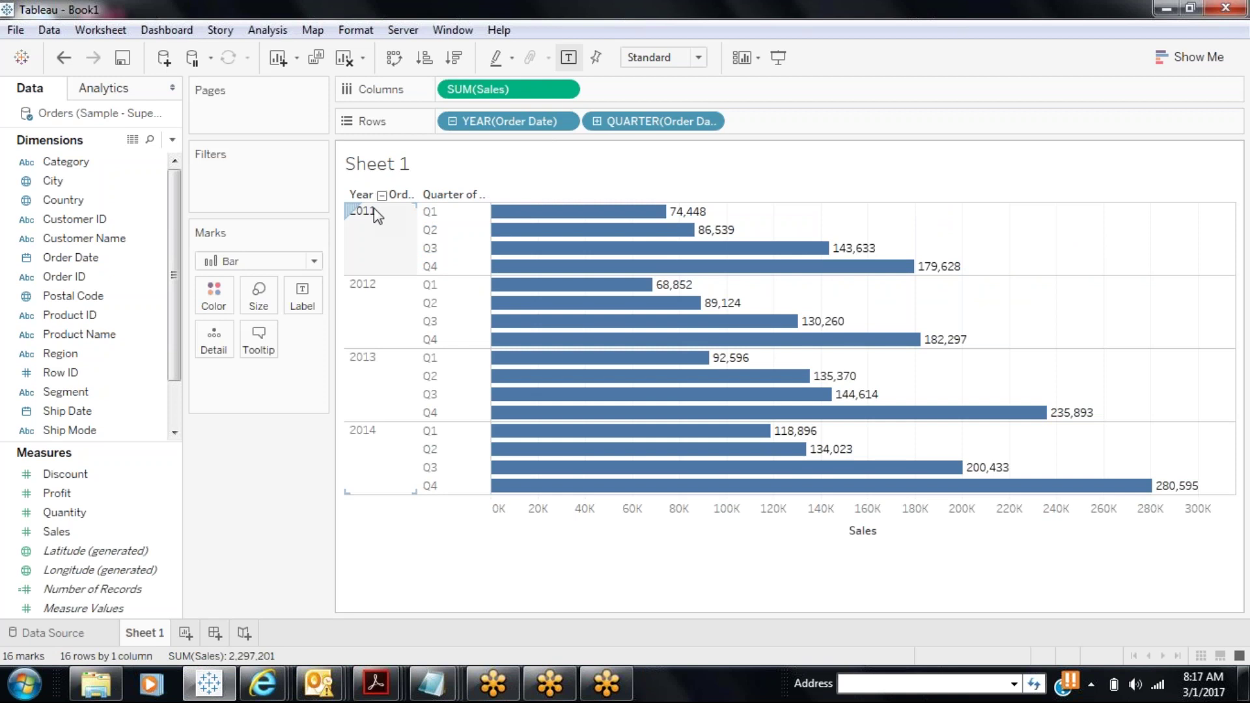
{"action": "left_click", "coordinate": [452, 121]}
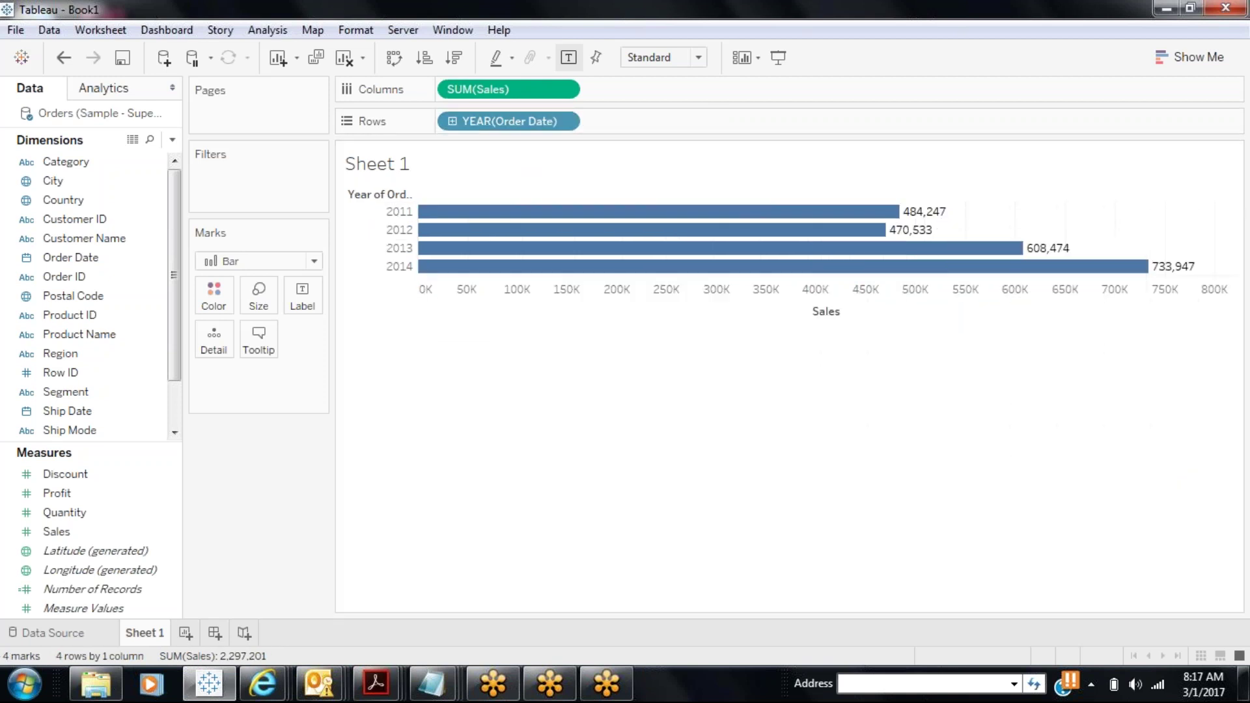
{"action": "left_click", "coordinate": [451, 122]}
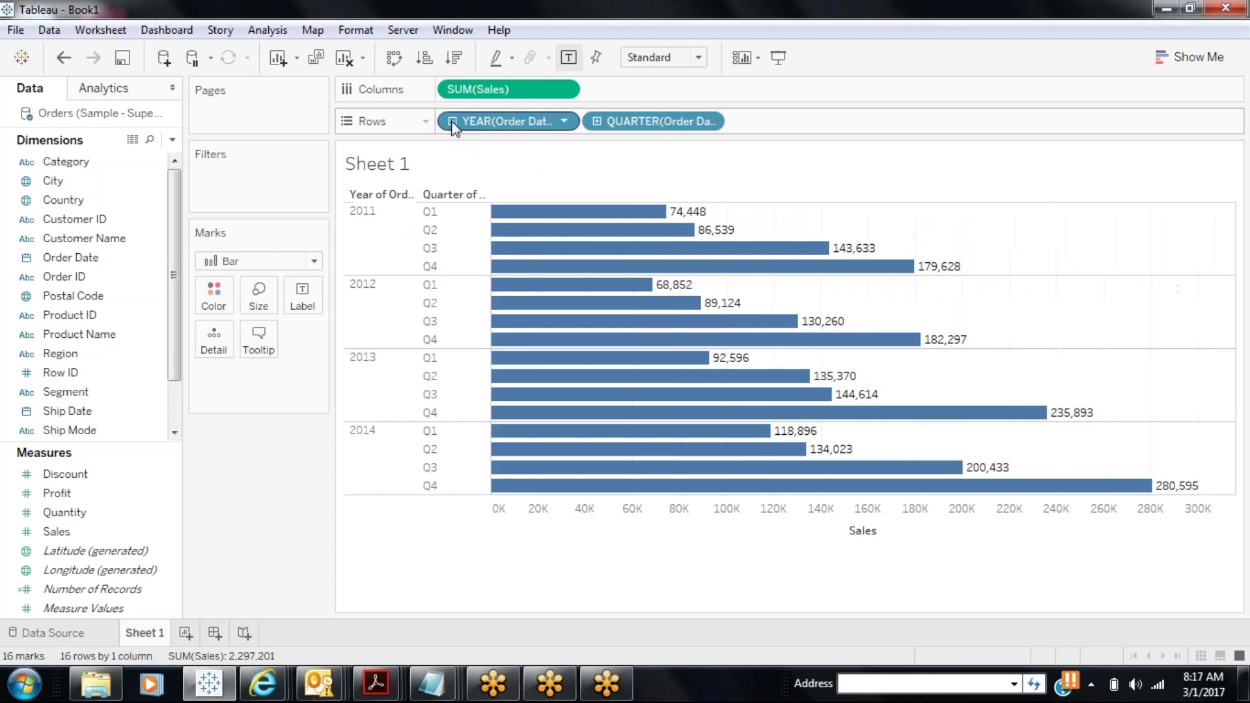
{"action": "mouse_move", "coordinate": [609, 214]}
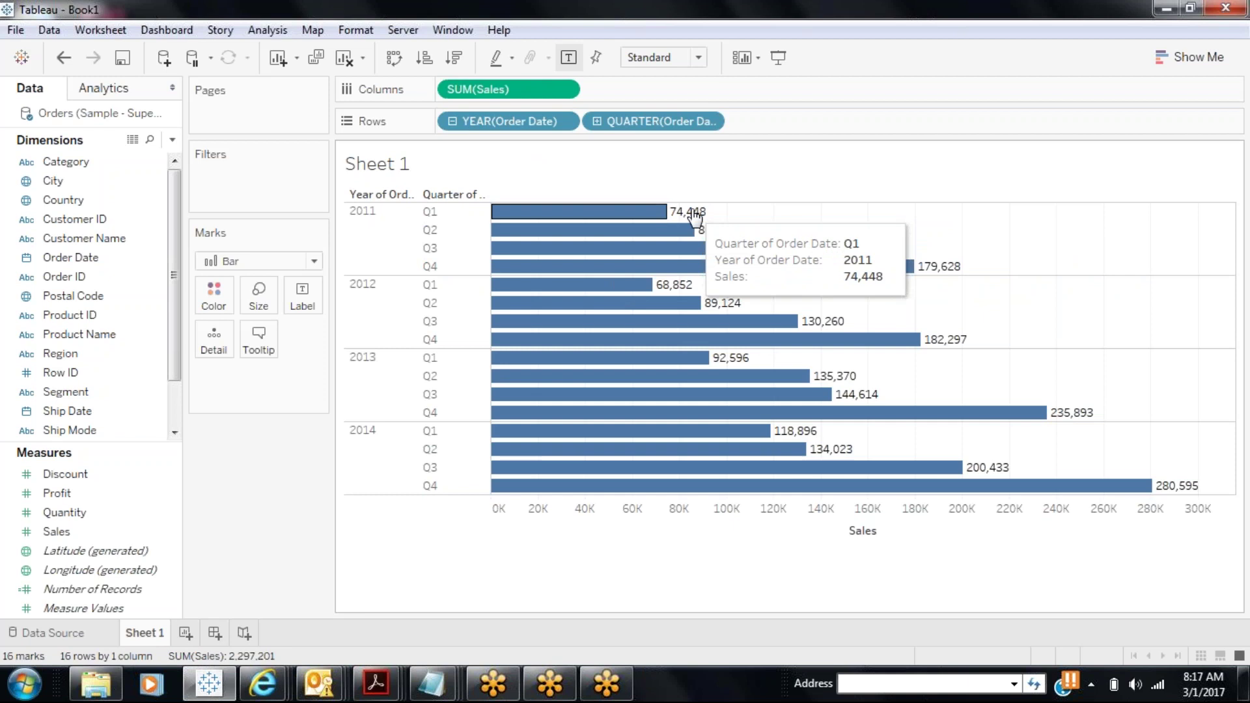
{"action": "mouse_move", "coordinate": [728, 244]}
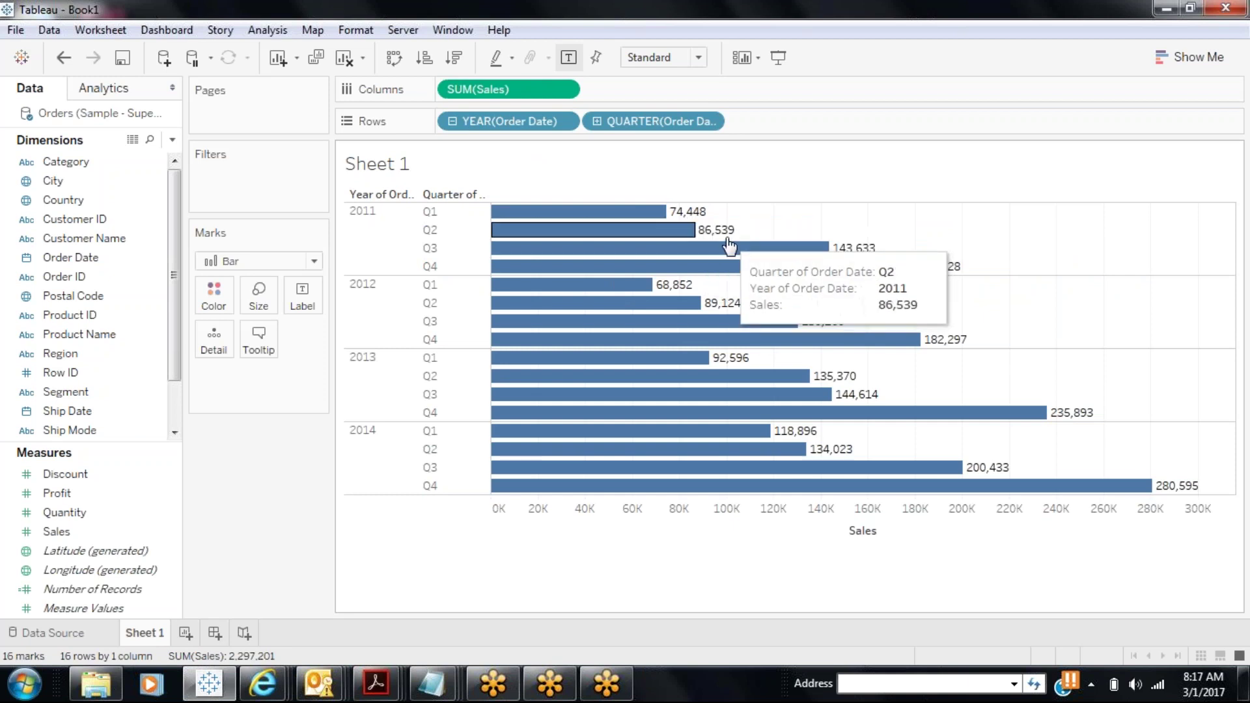
{"action": "mouse_move", "coordinate": [827, 251]}
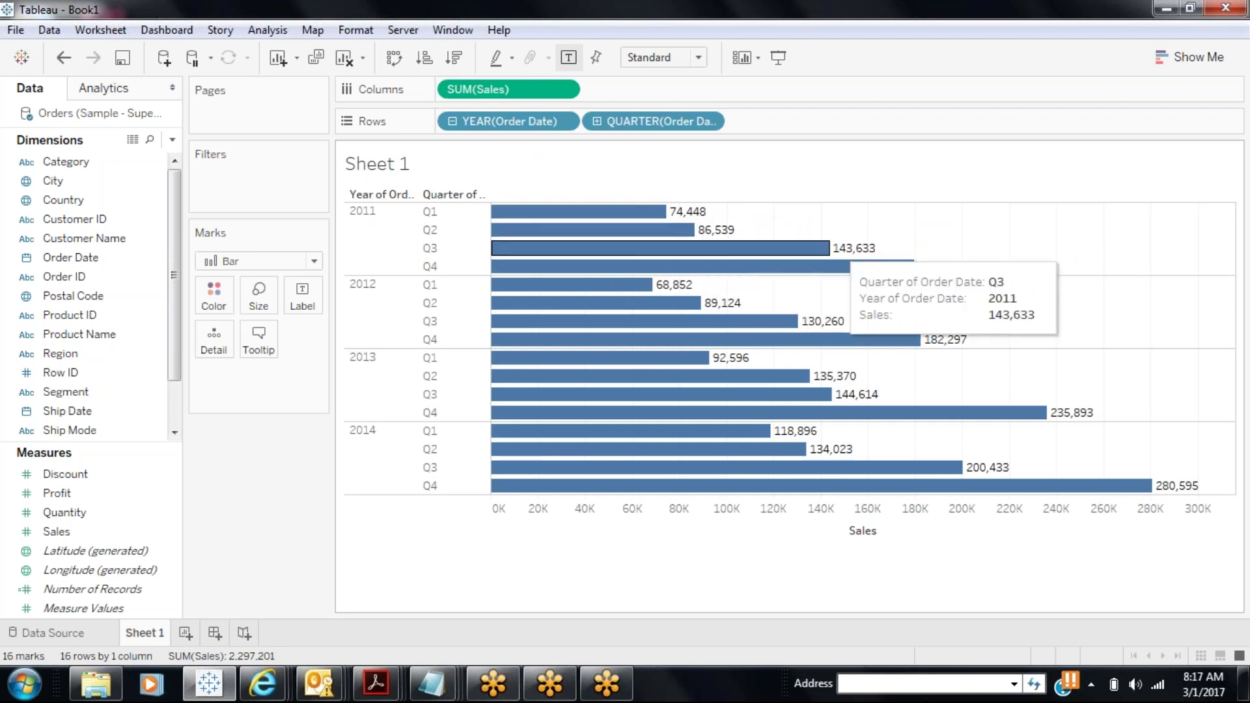
{"action": "mouse_move", "coordinate": [870, 270]}
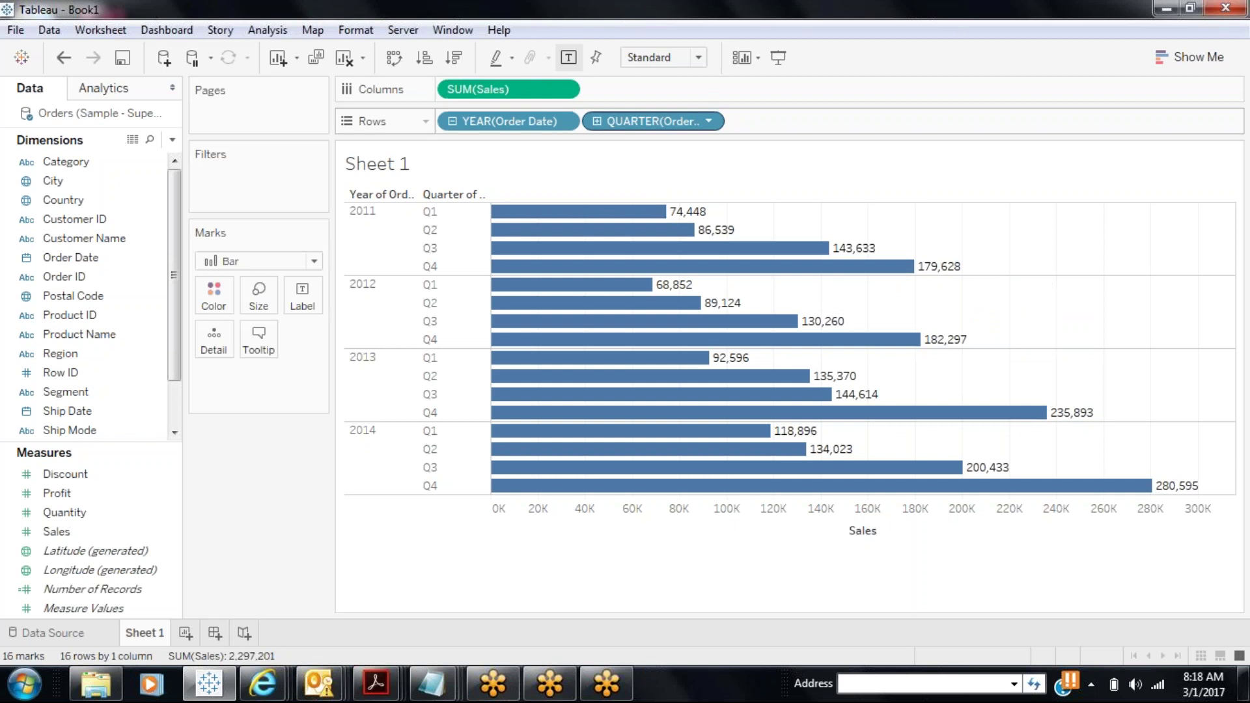
- Drill the quarterly sales down to month and day, and collapse the Order Date hierarchy back to year
{"action": "left_click", "coordinate": [596, 121]}
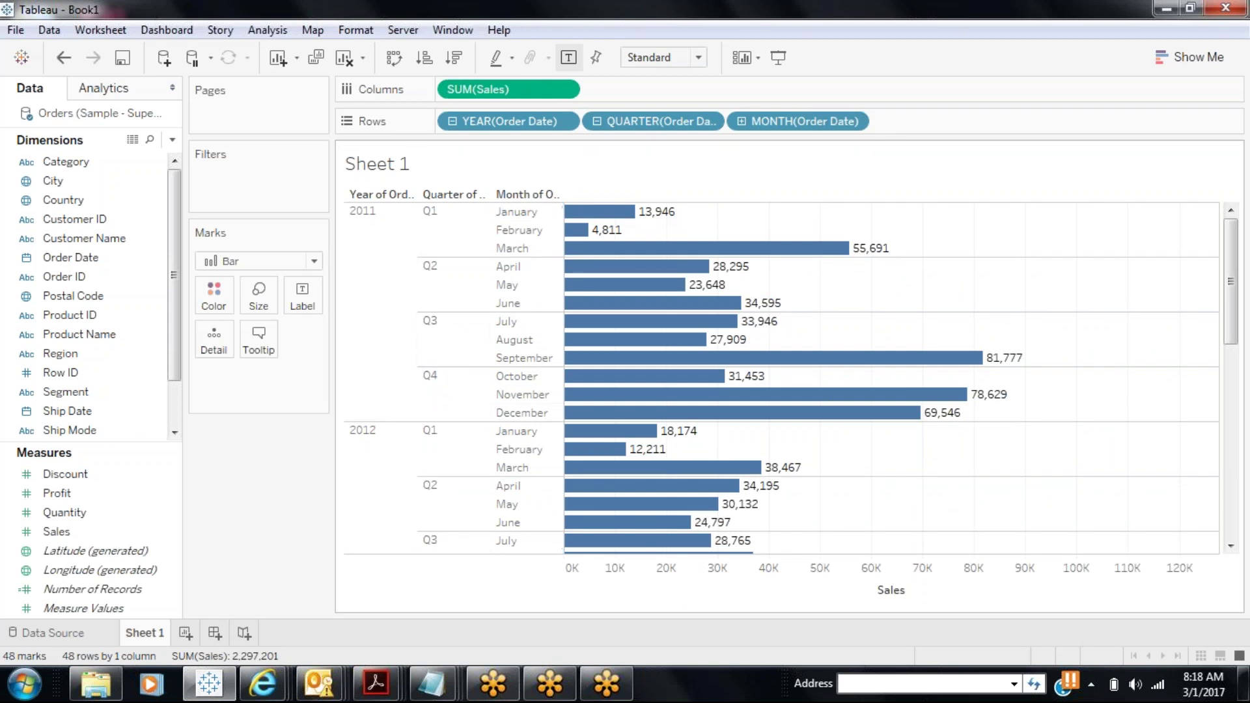
{"action": "left_click", "coordinate": [740, 123]}
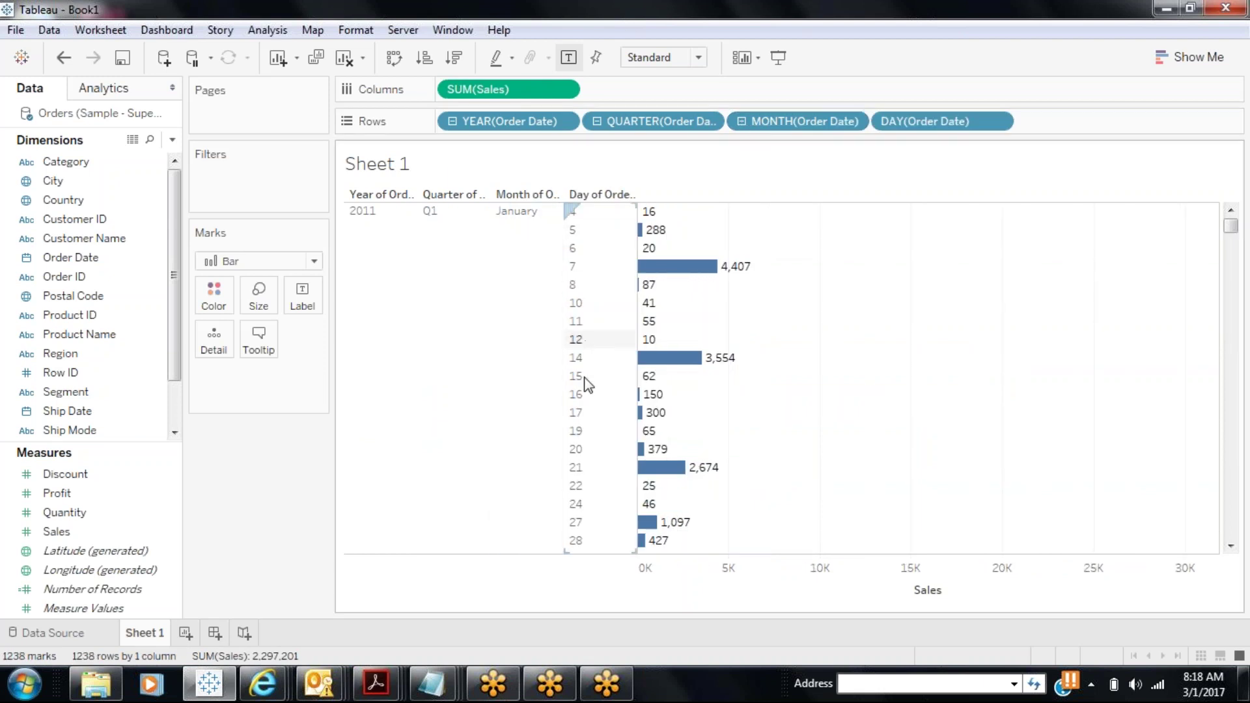
{"action": "mouse_move", "coordinate": [1230, 225]}
{"action": "left_mouse_down"}
{"action": "mouse_move", "coordinate": [1237, 251]}
{"action": "mouse_move", "coordinate": [1231, 217]}
{"action": "left_mouse_up"}
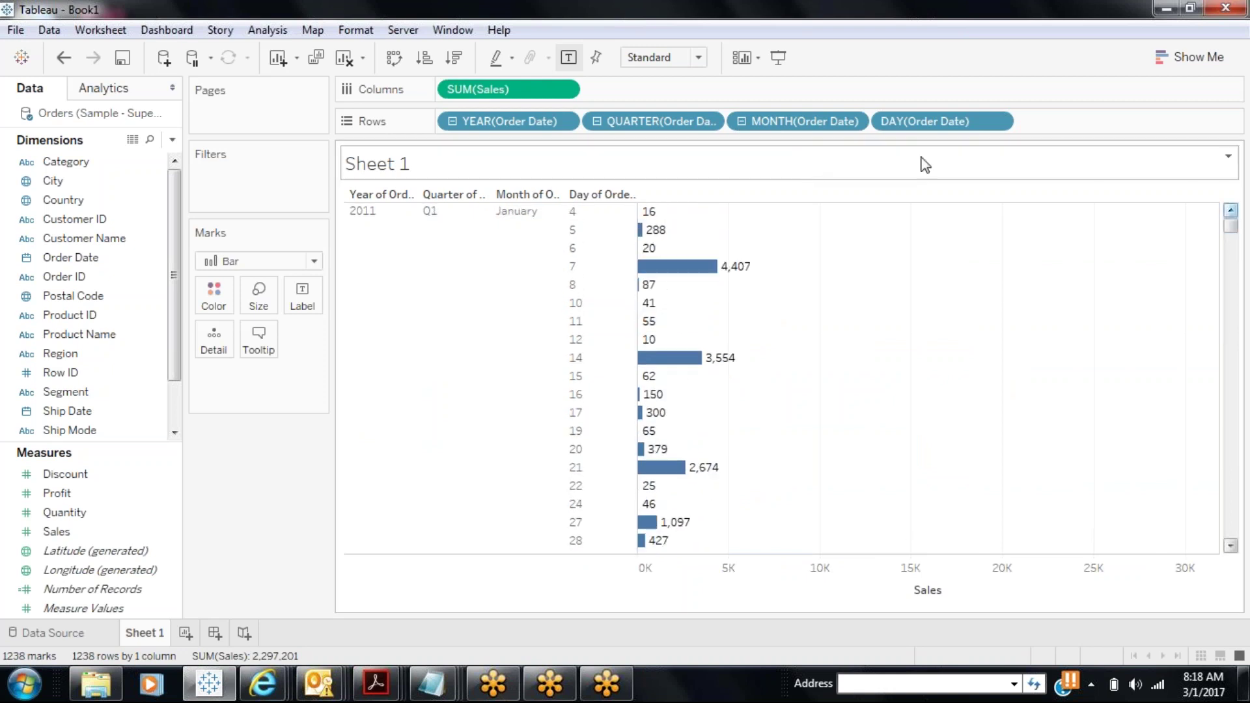
{"action": "left_click", "coordinate": [452, 121]}
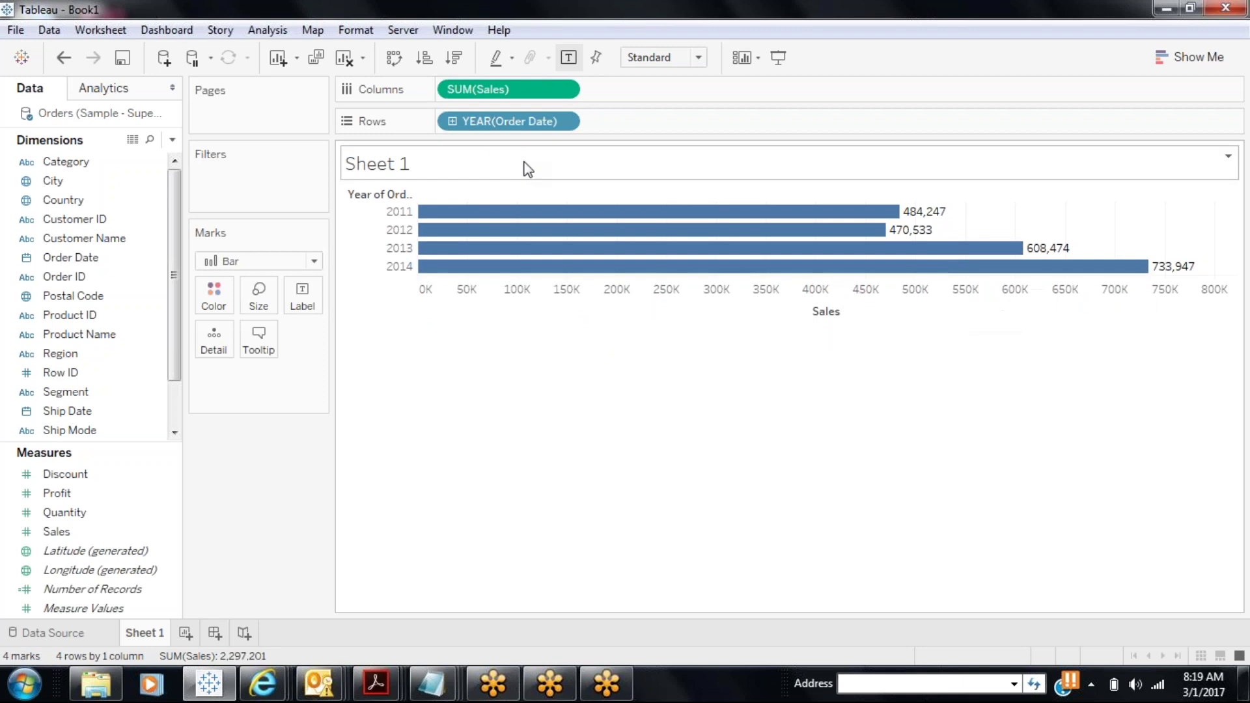
- Expand the yearly Order Date on the rows to quarters and review the quarterly sales across the years
{"action": "left_click", "coordinate": [451, 122]}
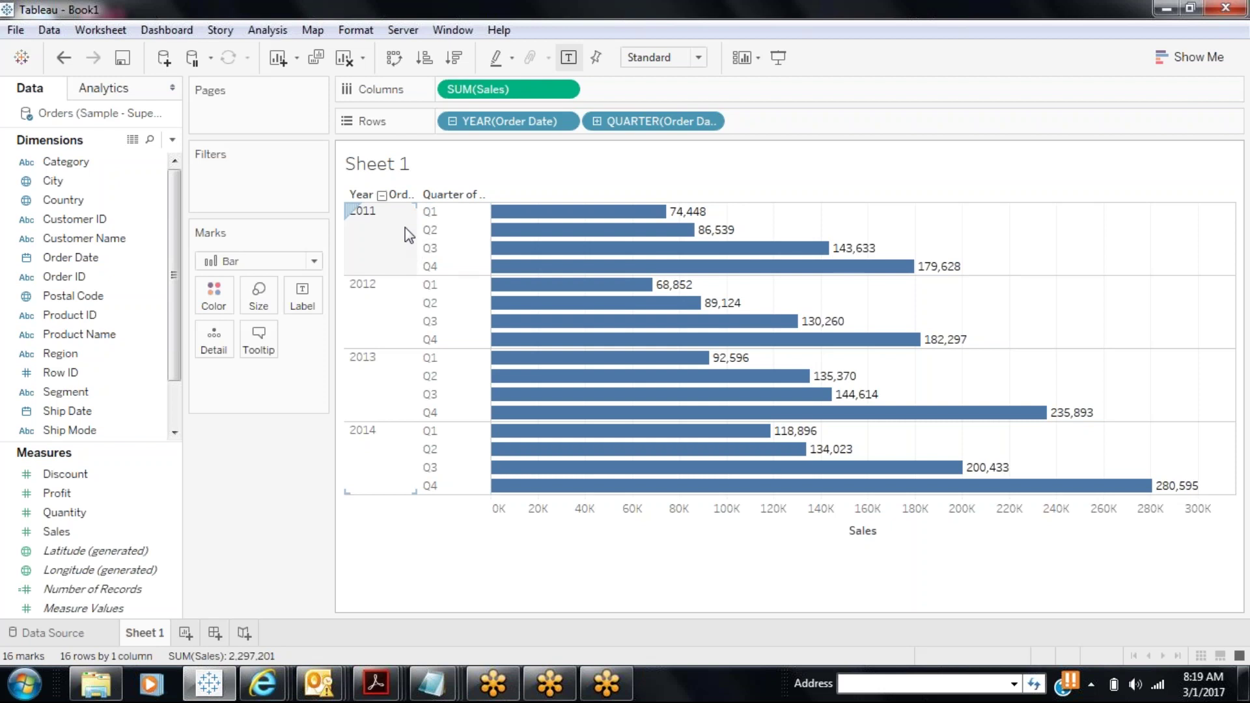
{"action": "mouse_move", "coordinate": [705, 225]}
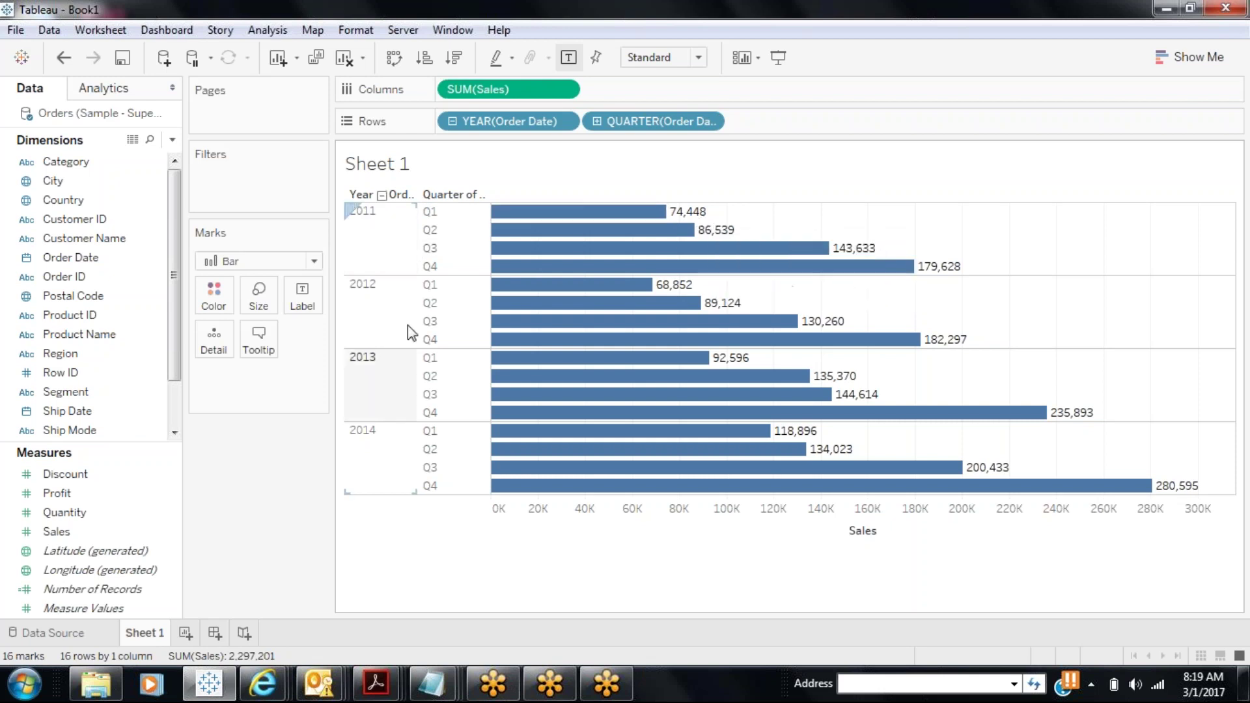
{"action": "mouse_move", "coordinate": [609, 303]}
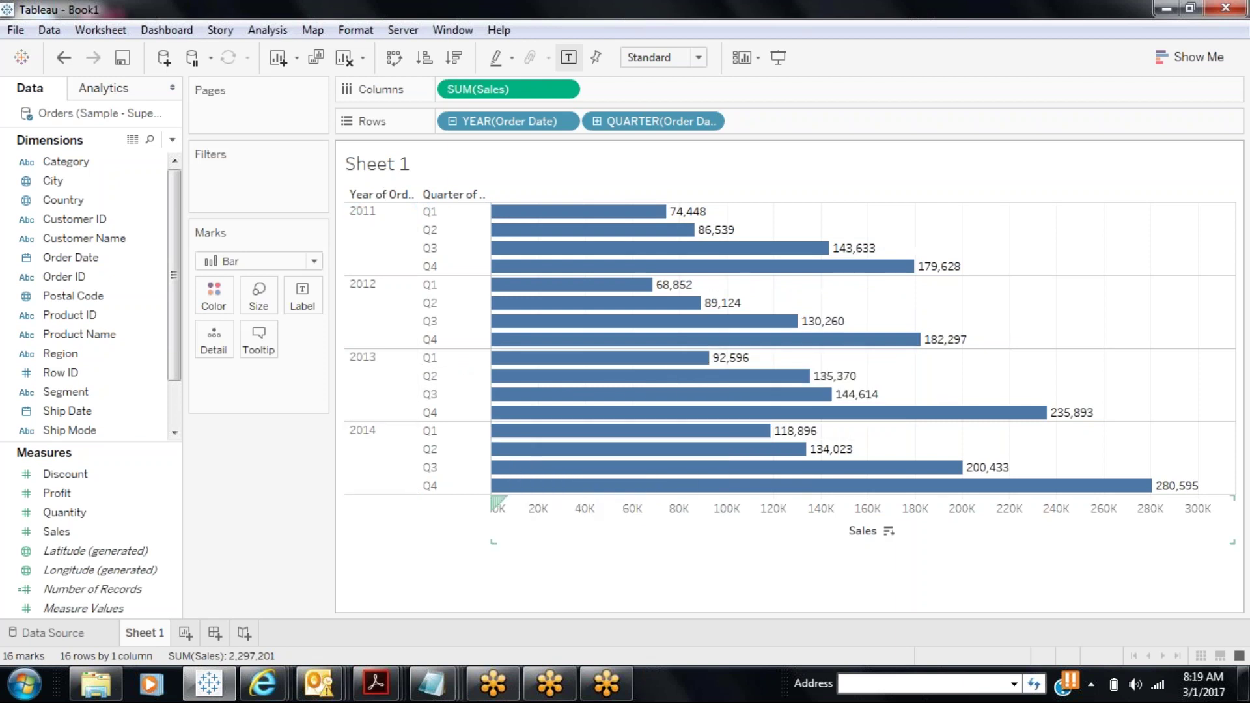
- Expand the Order Date quarters on the rows to months and days, and roll the hierarchy back up to year
{"action": "left_click", "coordinate": [596, 121]}
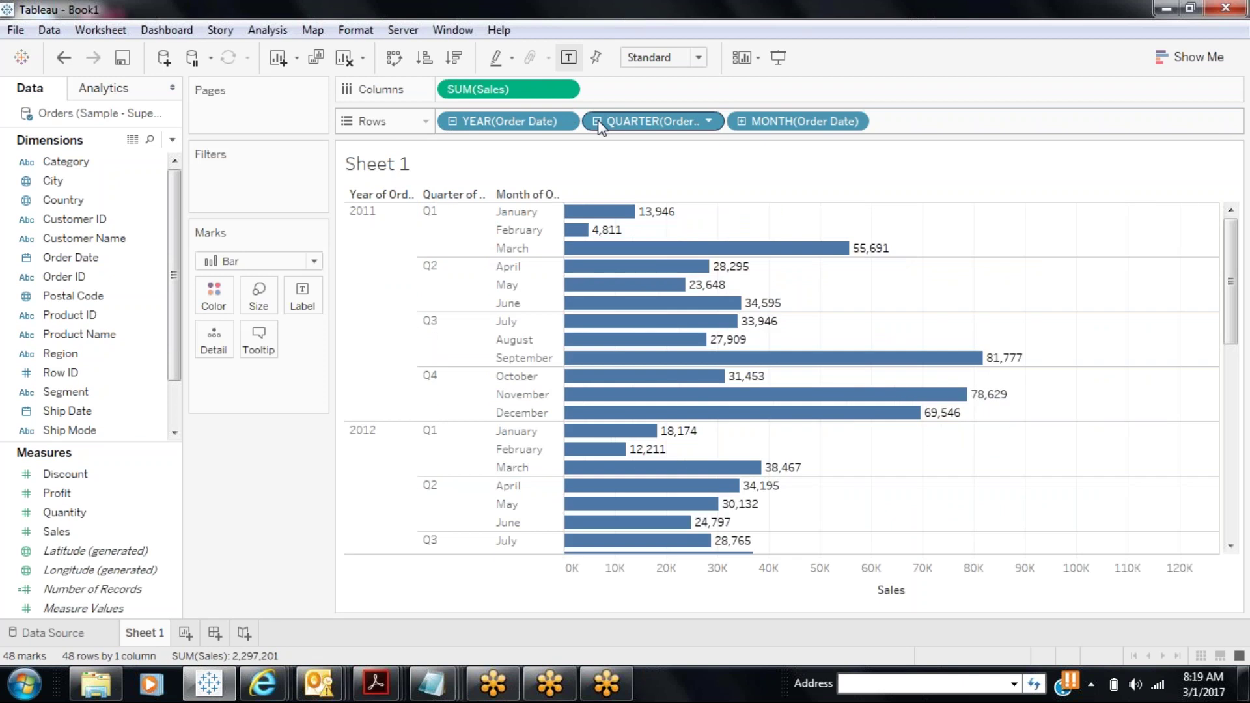
{"action": "left_click", "coordinate": [742, 121]}
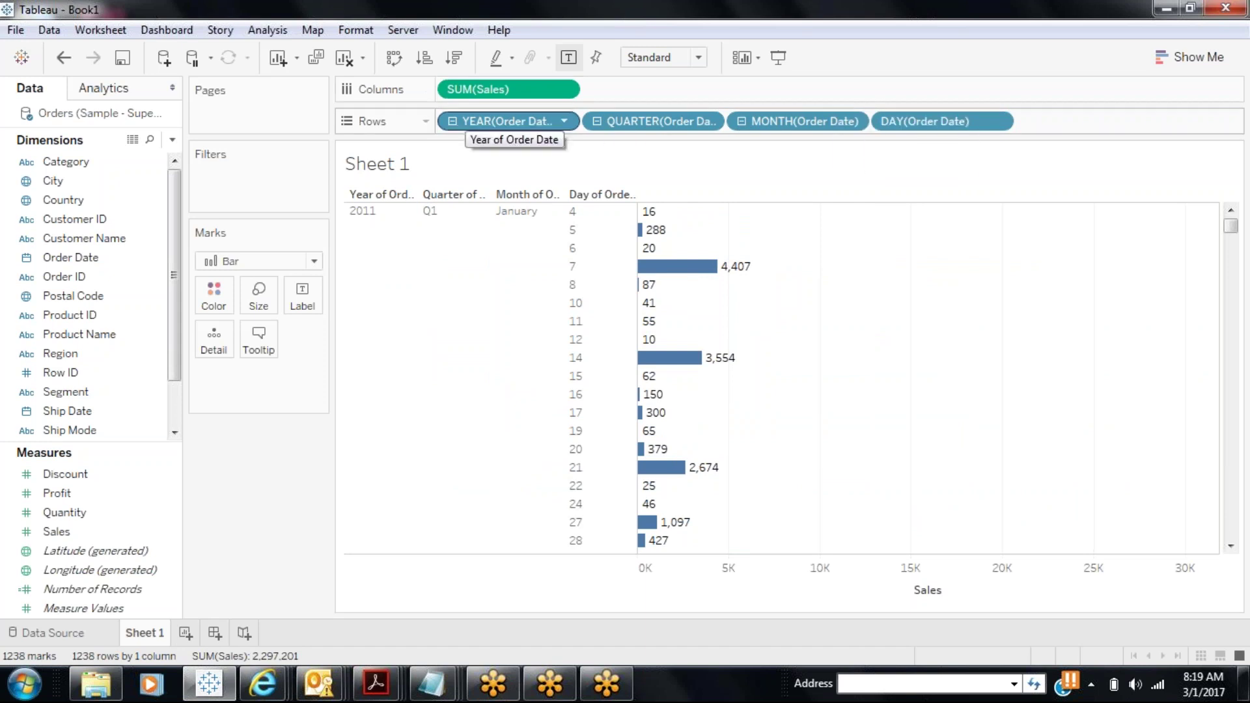
{"action": "left_click", "coordinate": [453, 122]}
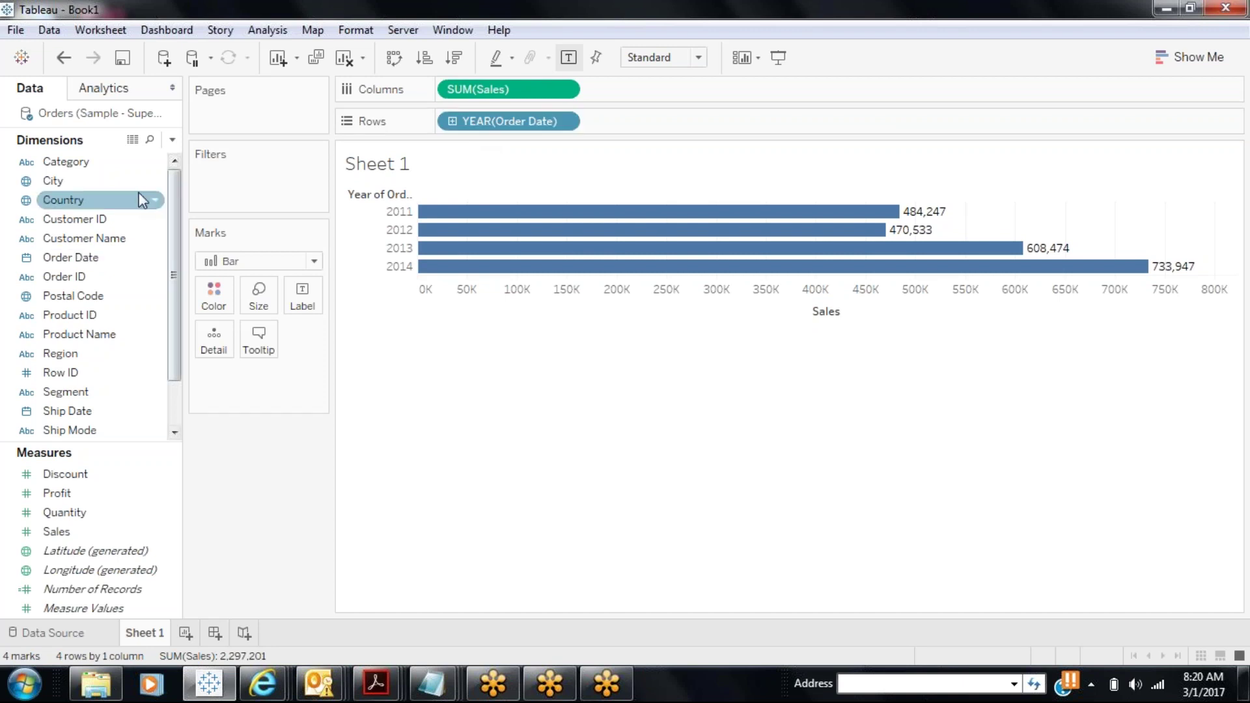
- Look through the dimensions for the geographic fields Country, State, Postal Code and City
{"action": "left_click", "coordinate": [98, 200]}
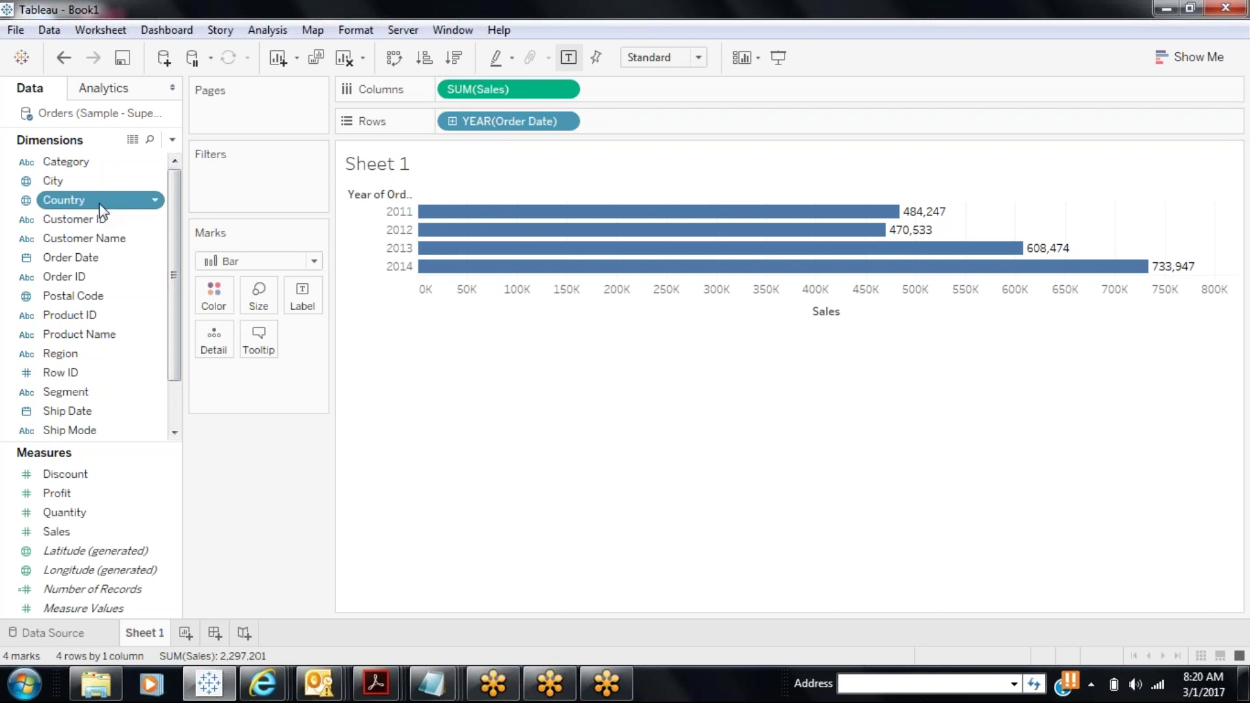
{"action": "scroll", "coordinate": [170, 318], "scroll_direction": "down", "scroll_amount": 1}
{"action": "left_click", "coordinate": [71, 392]}
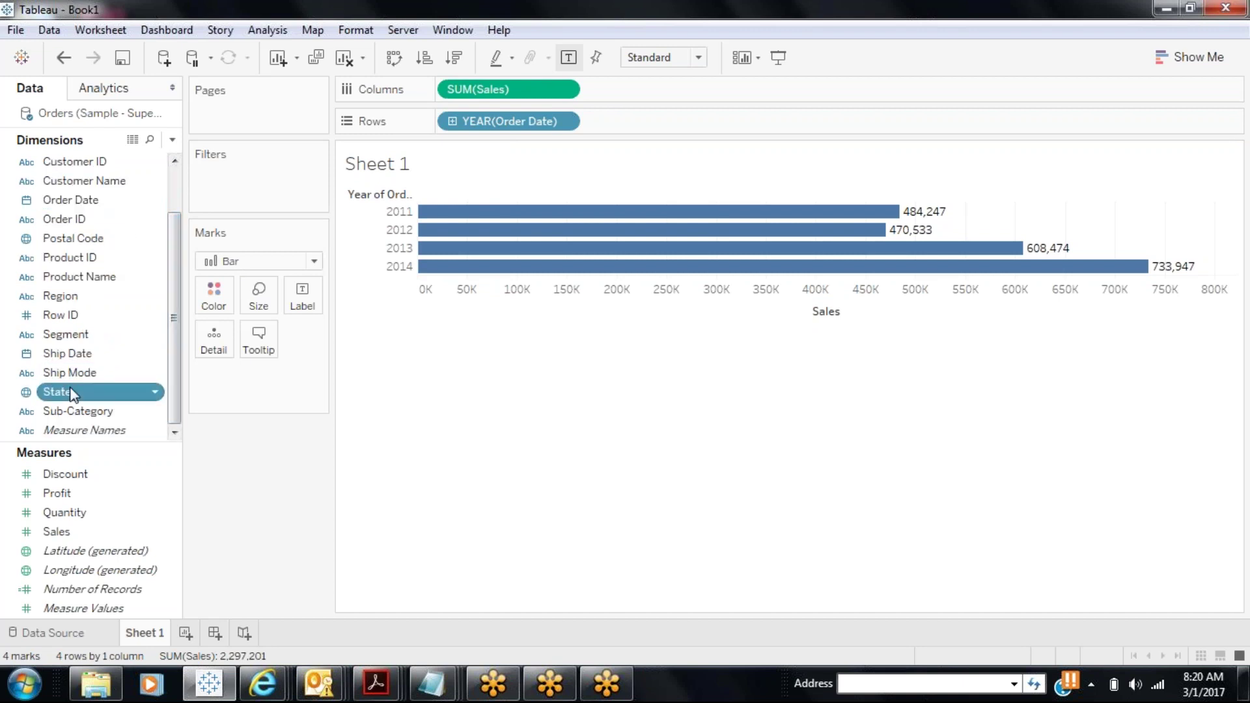
{"action": "left_click", "coordinate": [104, 239]}
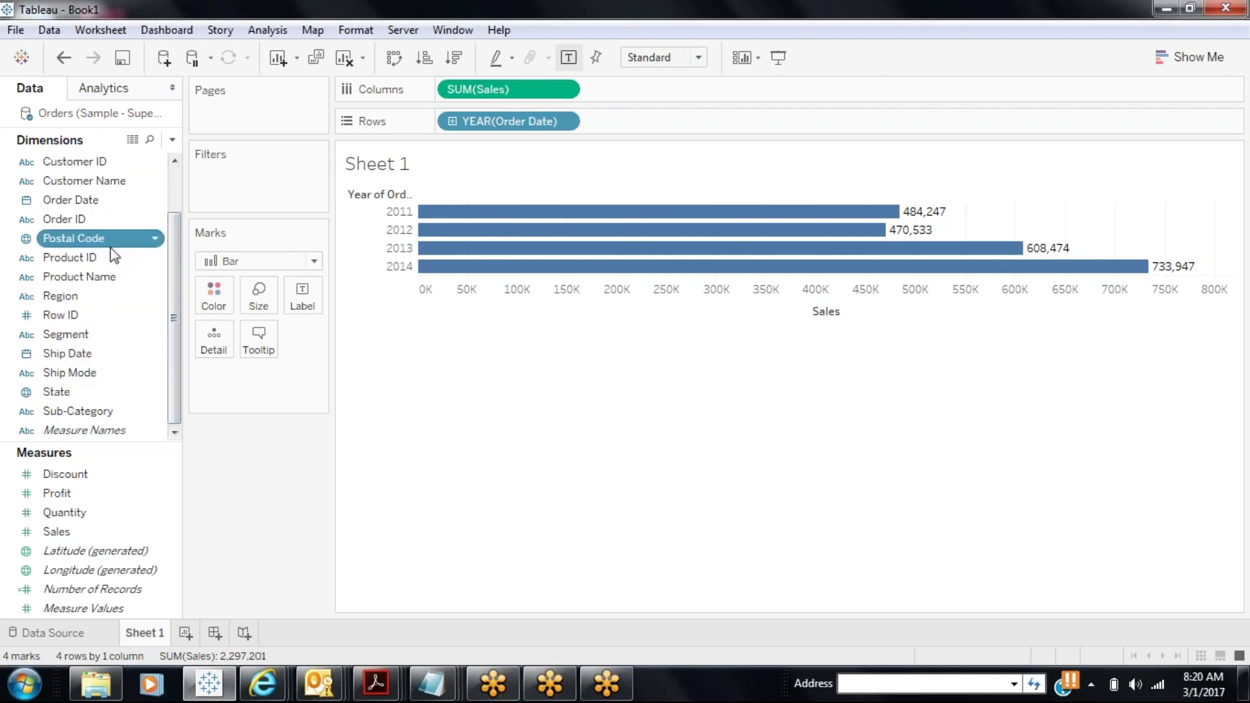
{"action": "scroll", "coordinate": [170, 262], "scroll_direction": "up", "scroll_amount": 1}
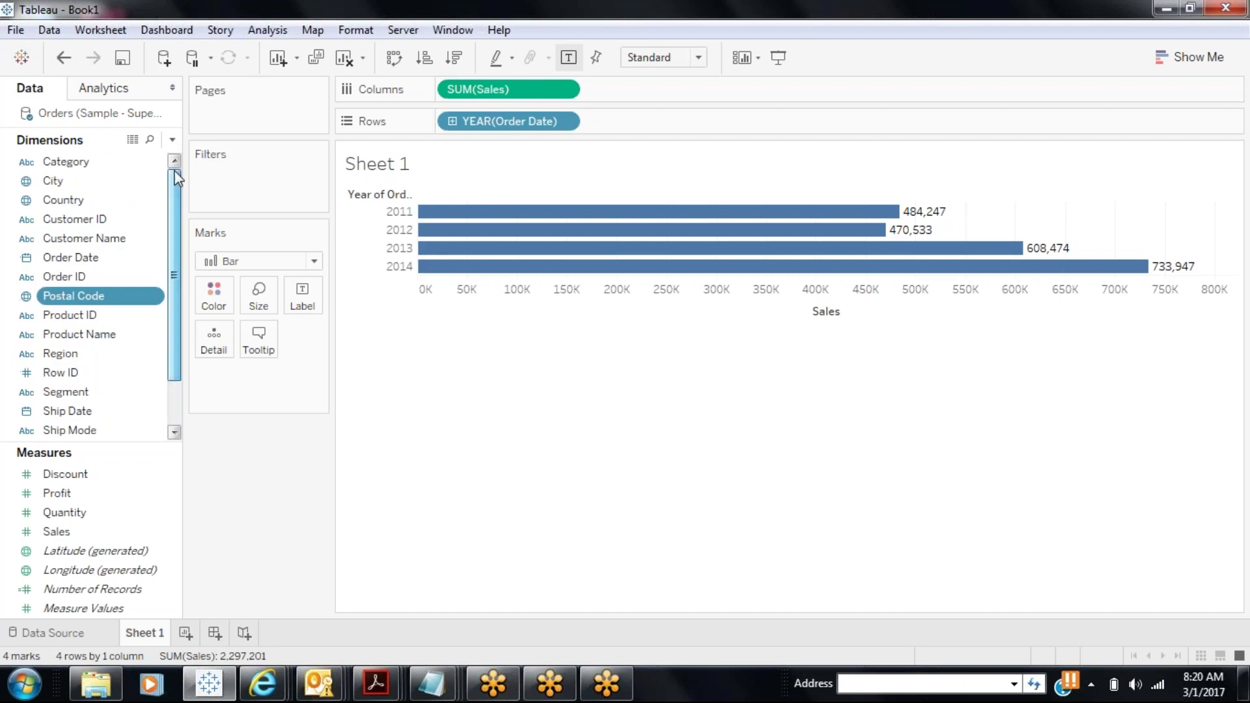
{"action": "left_click", "coordinate": [47, 183]}
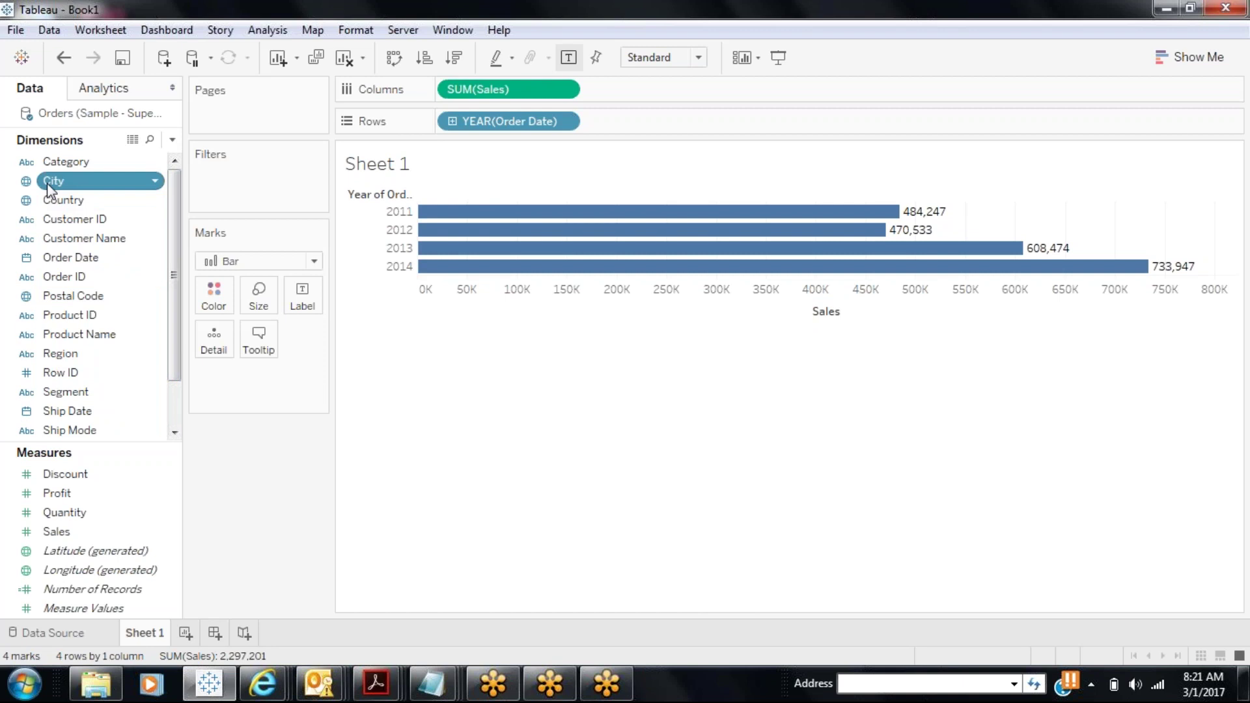
{"action": "left_click", "coordinate": [111, 199], "text": "ctrl"}
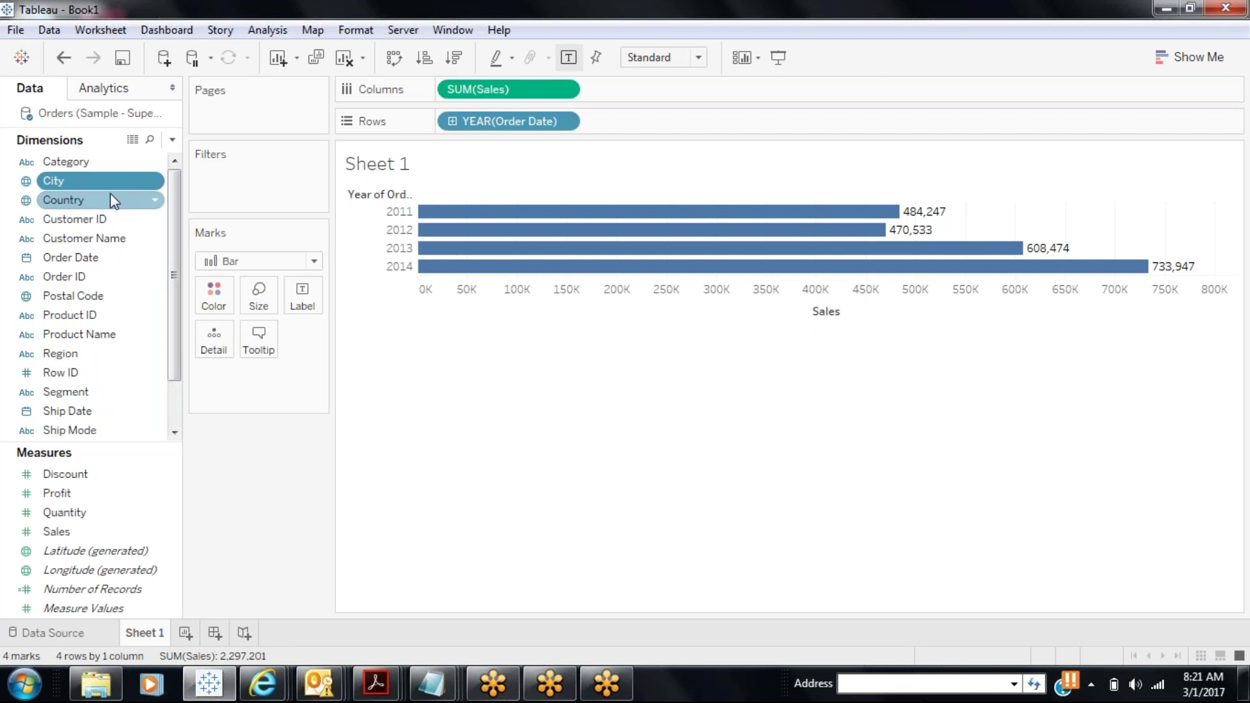
{"action": "left_click", "coordinate": [111, 201]}
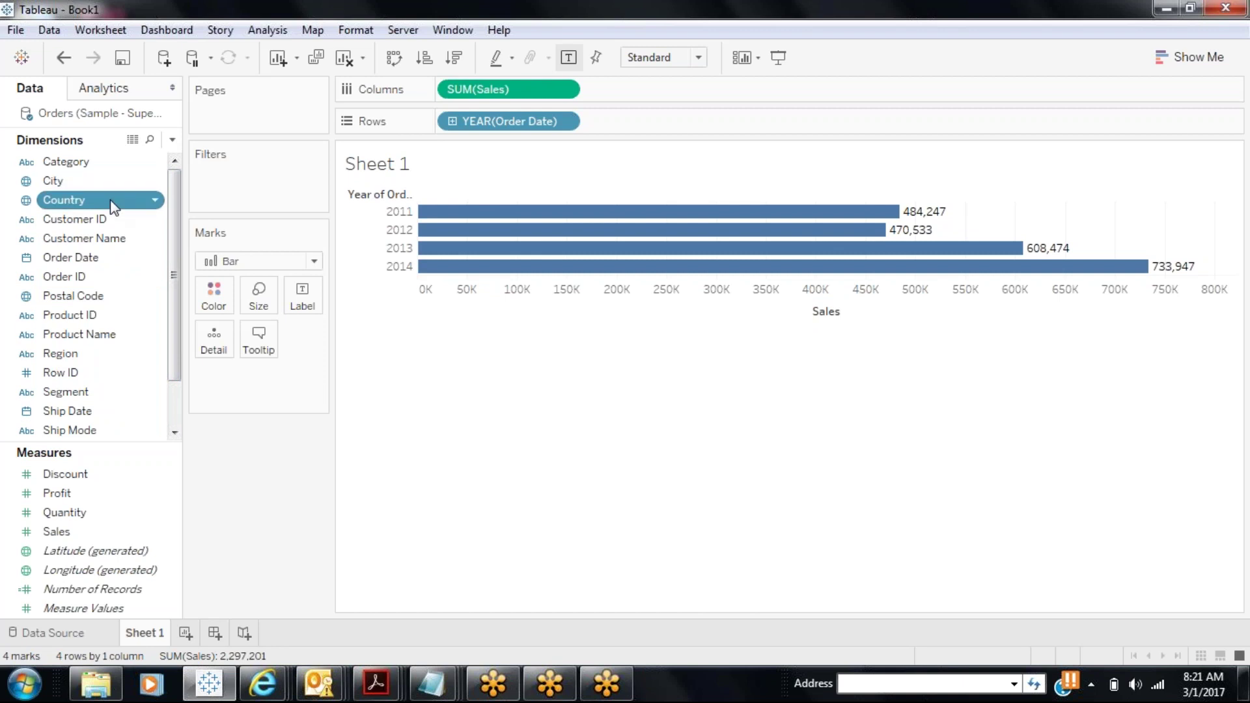
{"action": "right_click", "coordinate": [114, 207]}
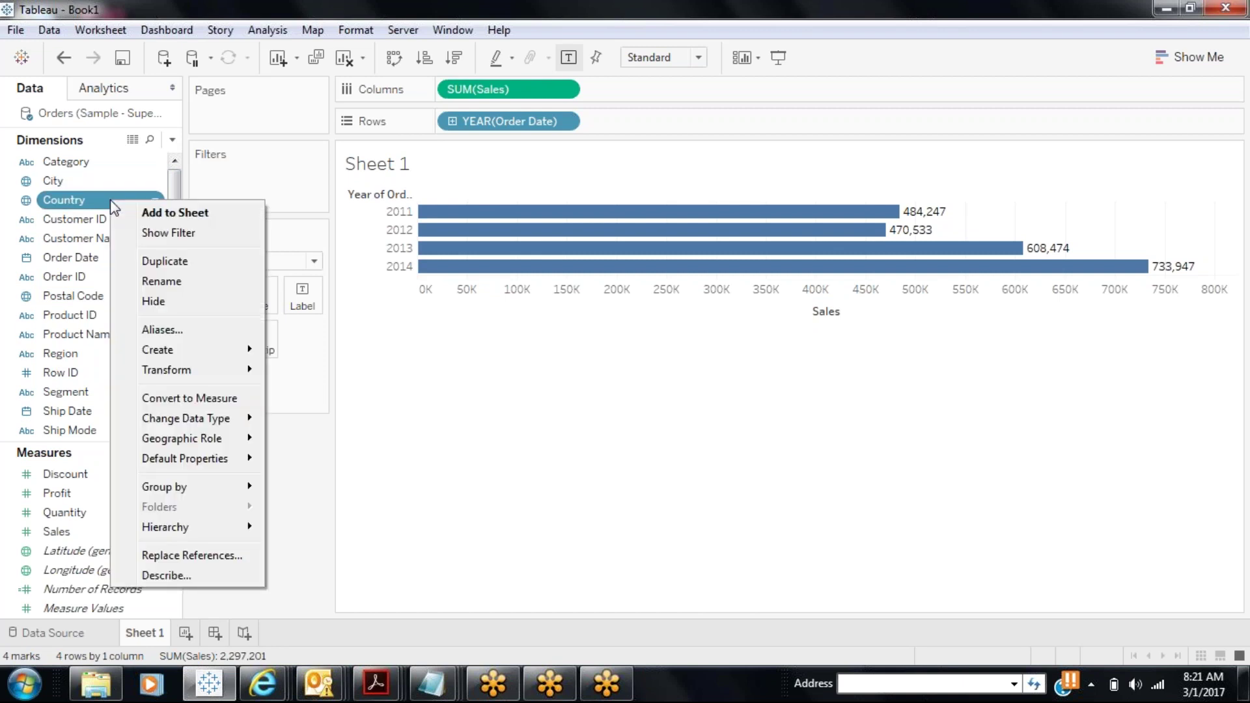
{"action": "left_click", "coordinate": [132, 140]}
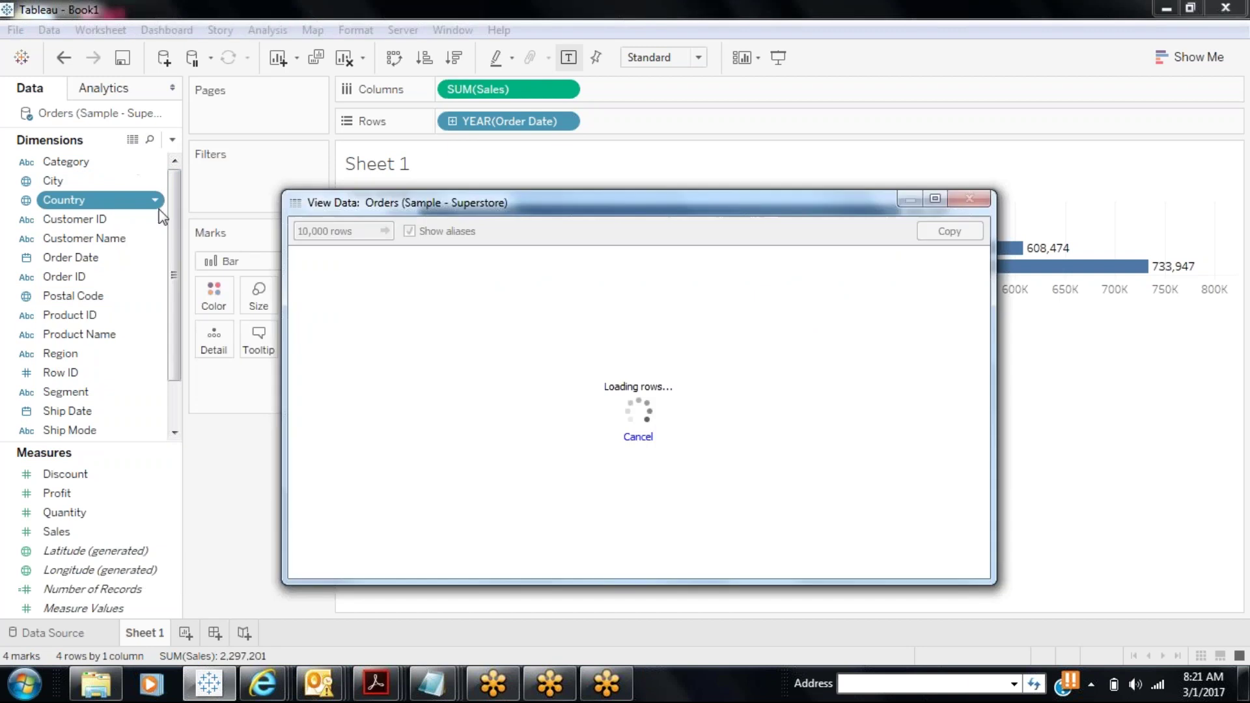
{"action": "left_click", "coordinate": [969, 198]}
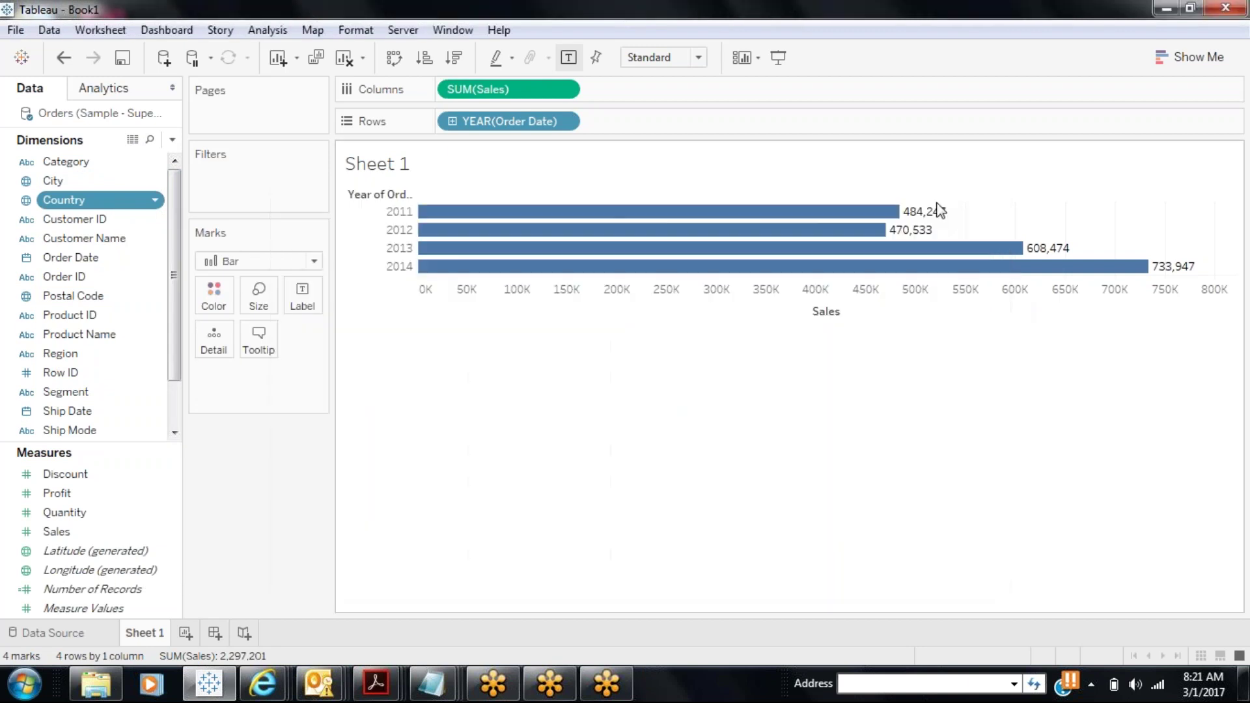
- Create a hierarchy named Location from the Country dimension
{"action": "left_click", "coordinate": [159, 200]}
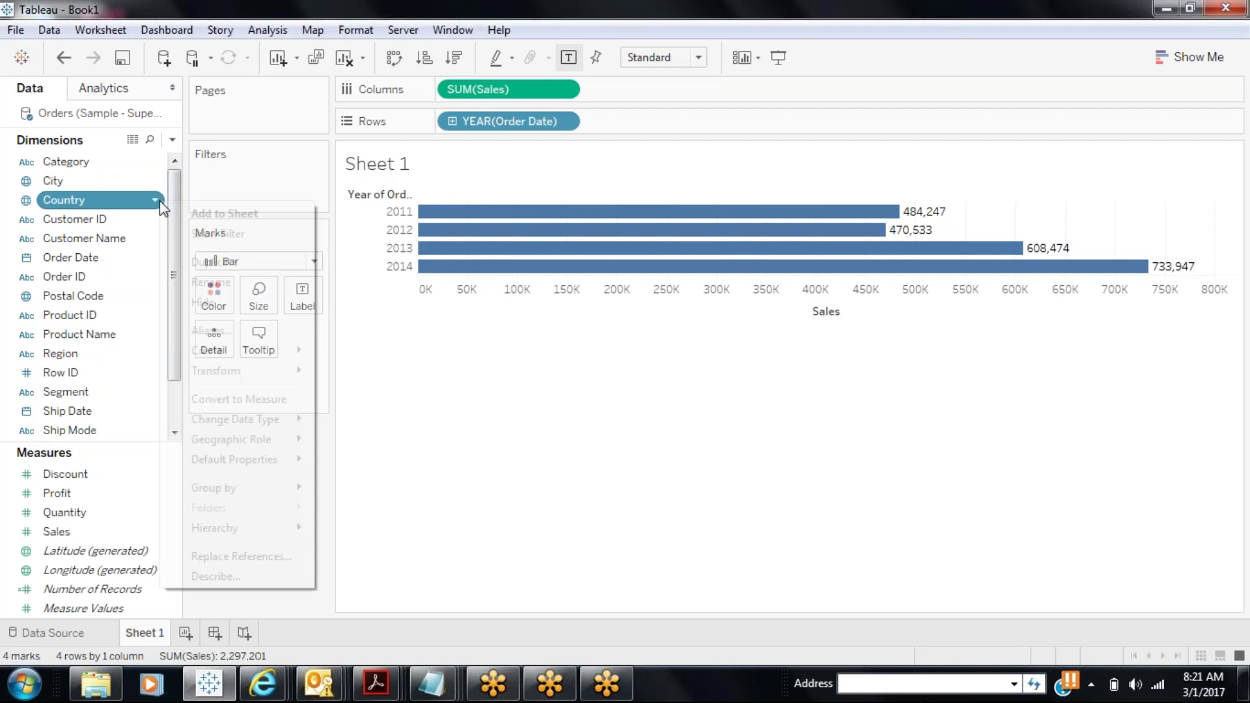
{"action": "right_click", "coordinate": [126, 203]}
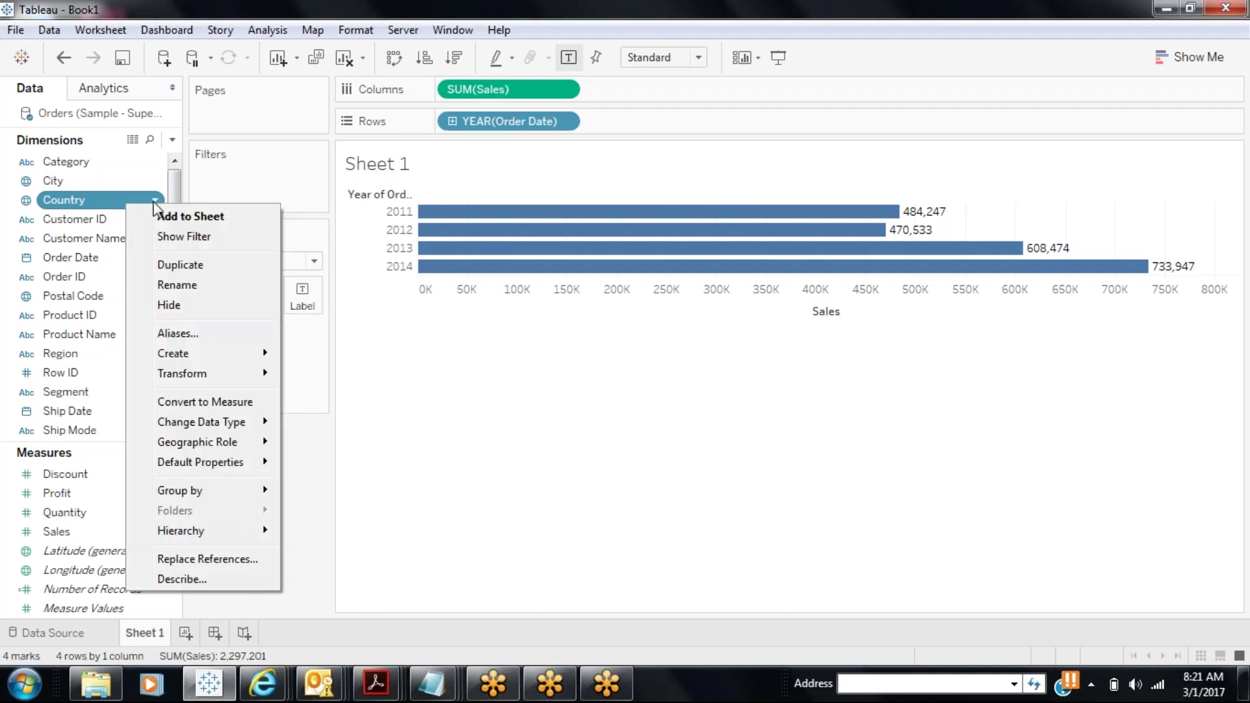
{"action": "left_click", "coordinate": [155, 202]}
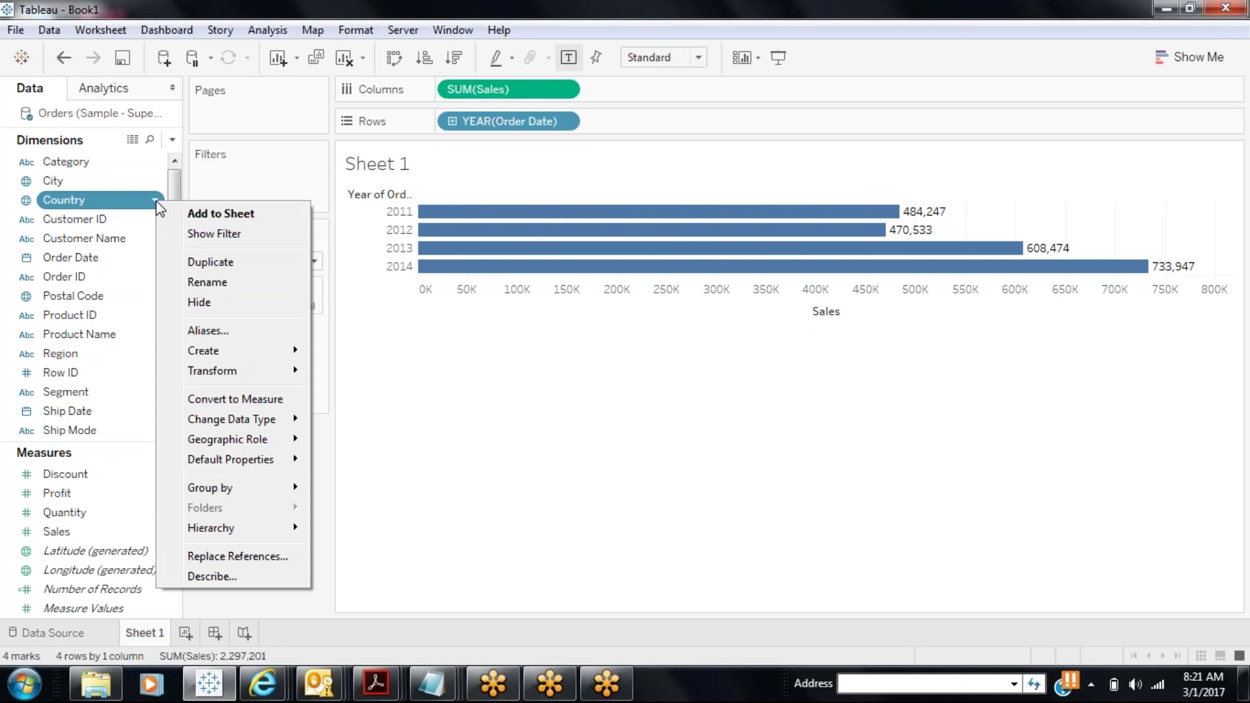
{"action": "mouse_move", "coordinate": [209, 355]}
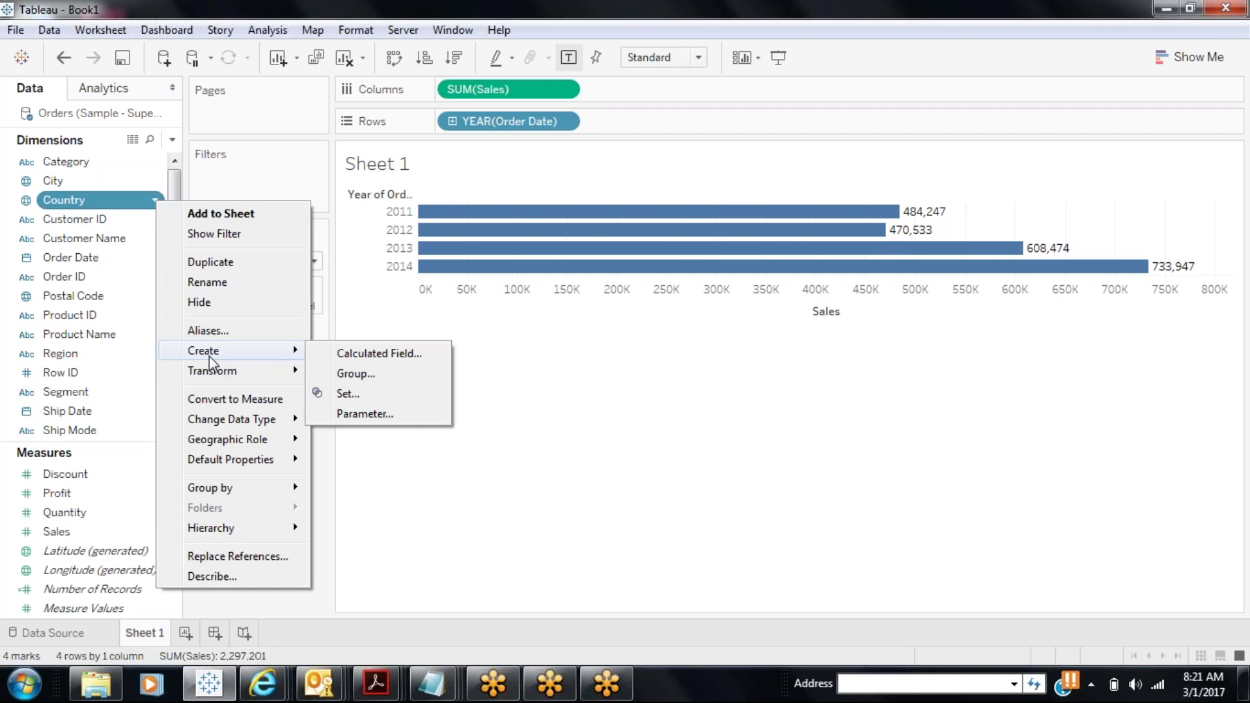
{"action": "mouse_move", "coordinate": [217, 531]}
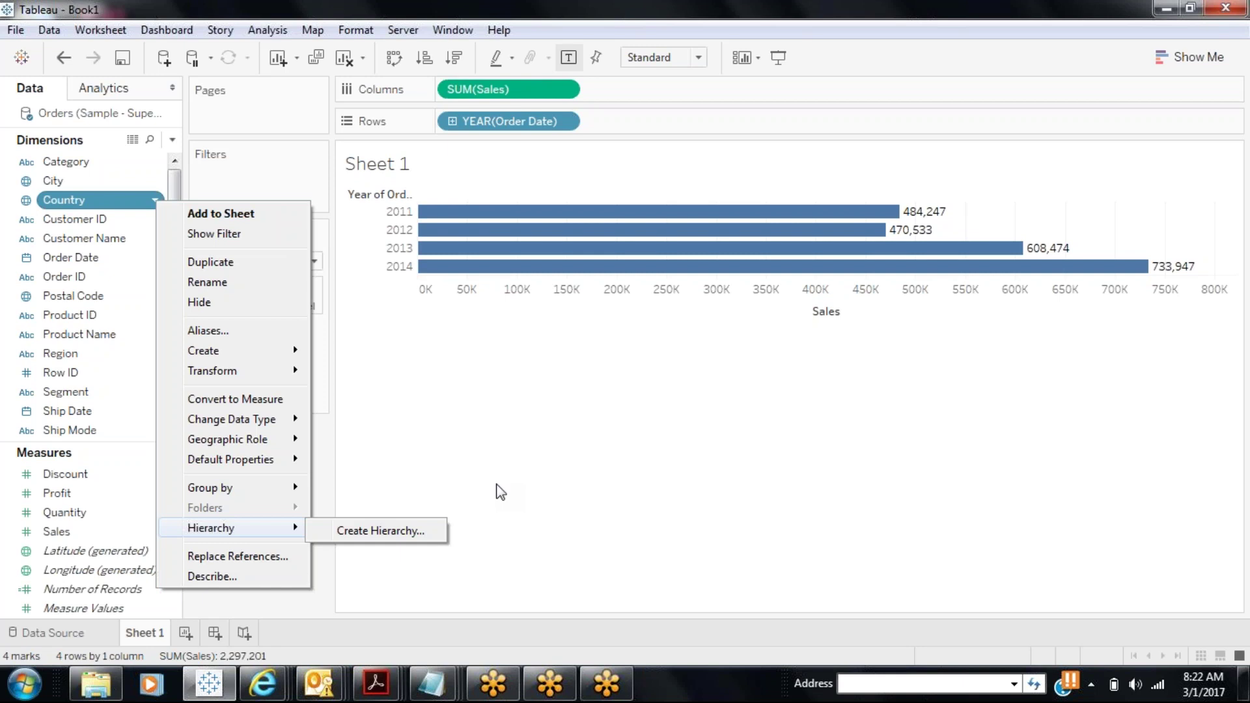
{"action": "left_click", "coordinate": [365, 531]}
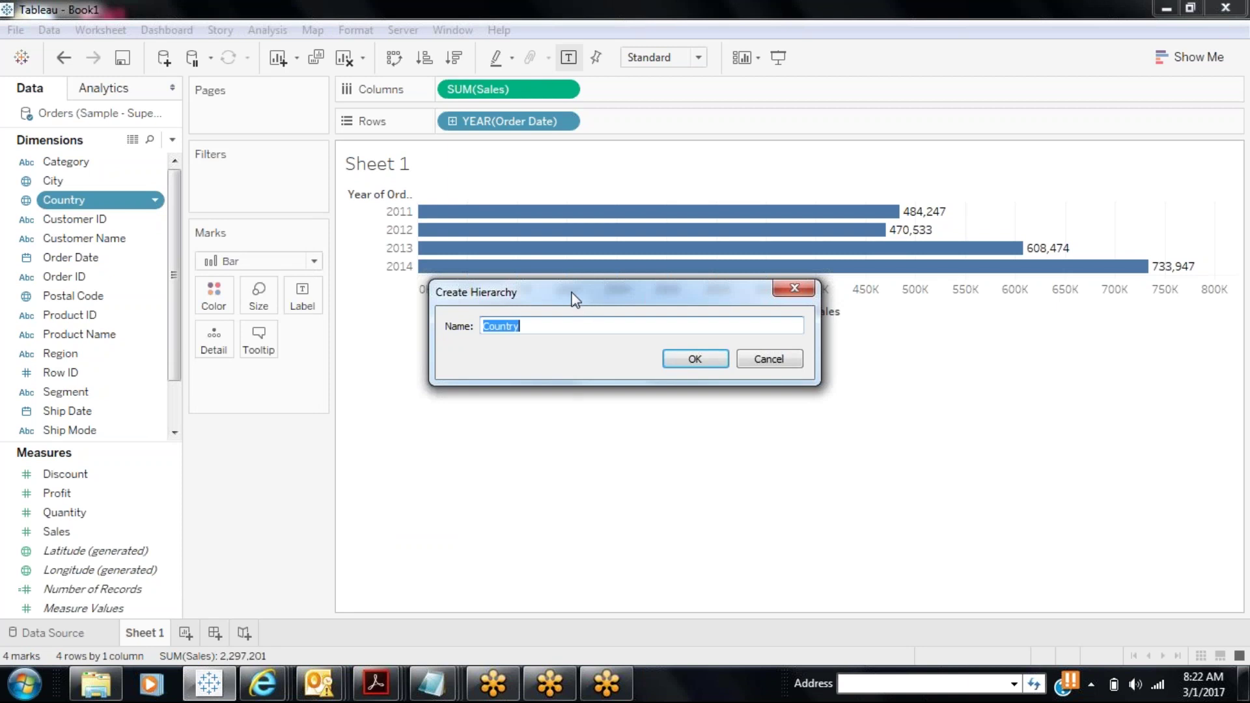
{"action": "left_click_drag", "start_coordinate": [572, 298], "coordinate": [463, 393]}
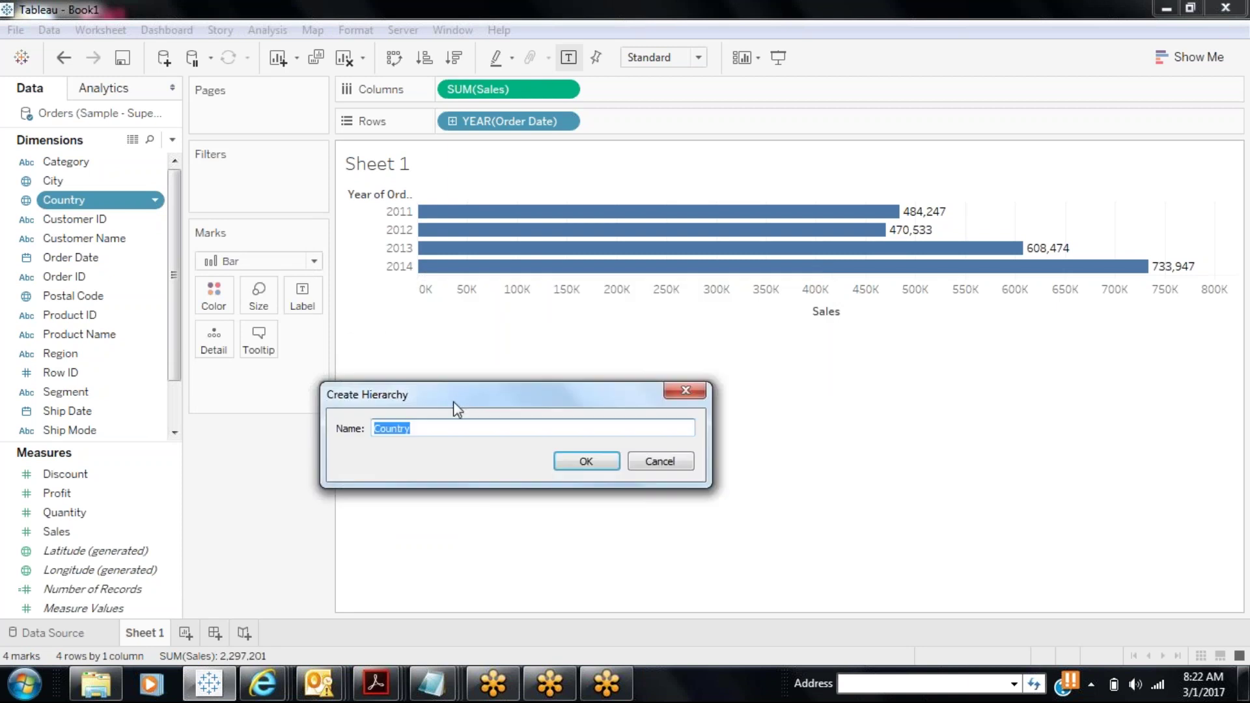
{"action": "type", "text": "Location"}
{"action": "left_click", "coordinate": [572, 459]}
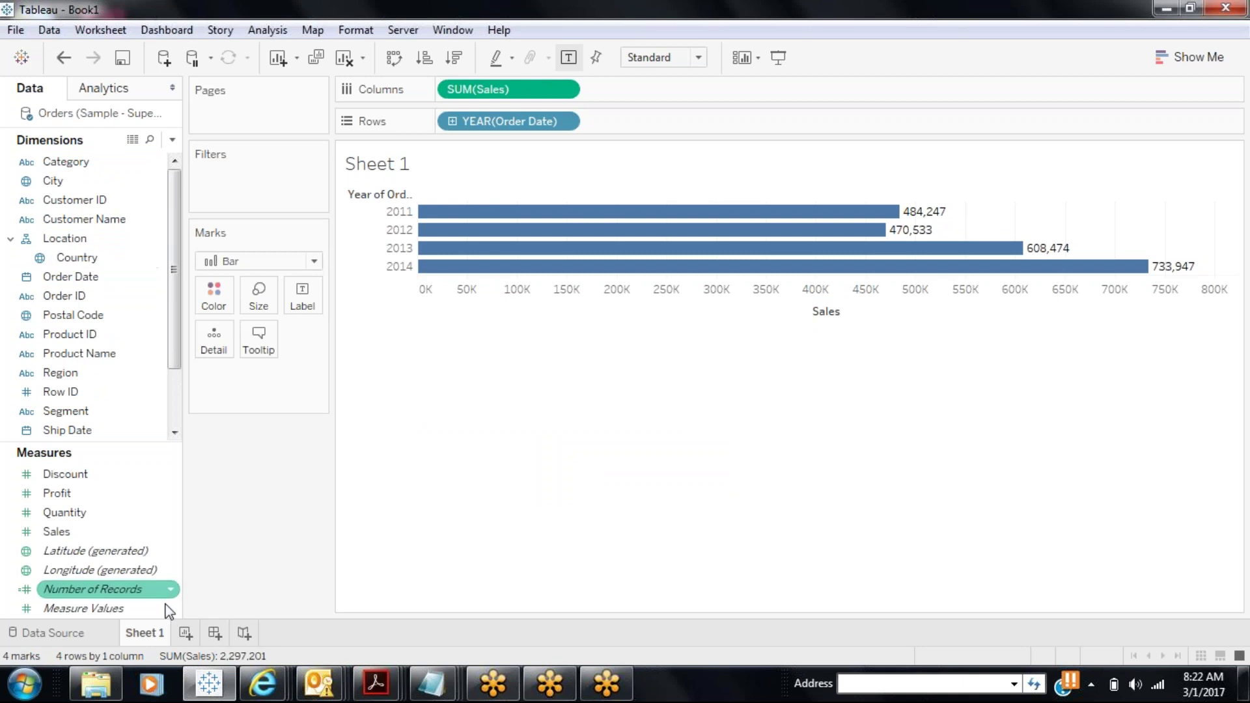
- Add a new worksheet, and try Country on its rows before removing it again
{"action": "left_click", "coordinate": [187, 633]}
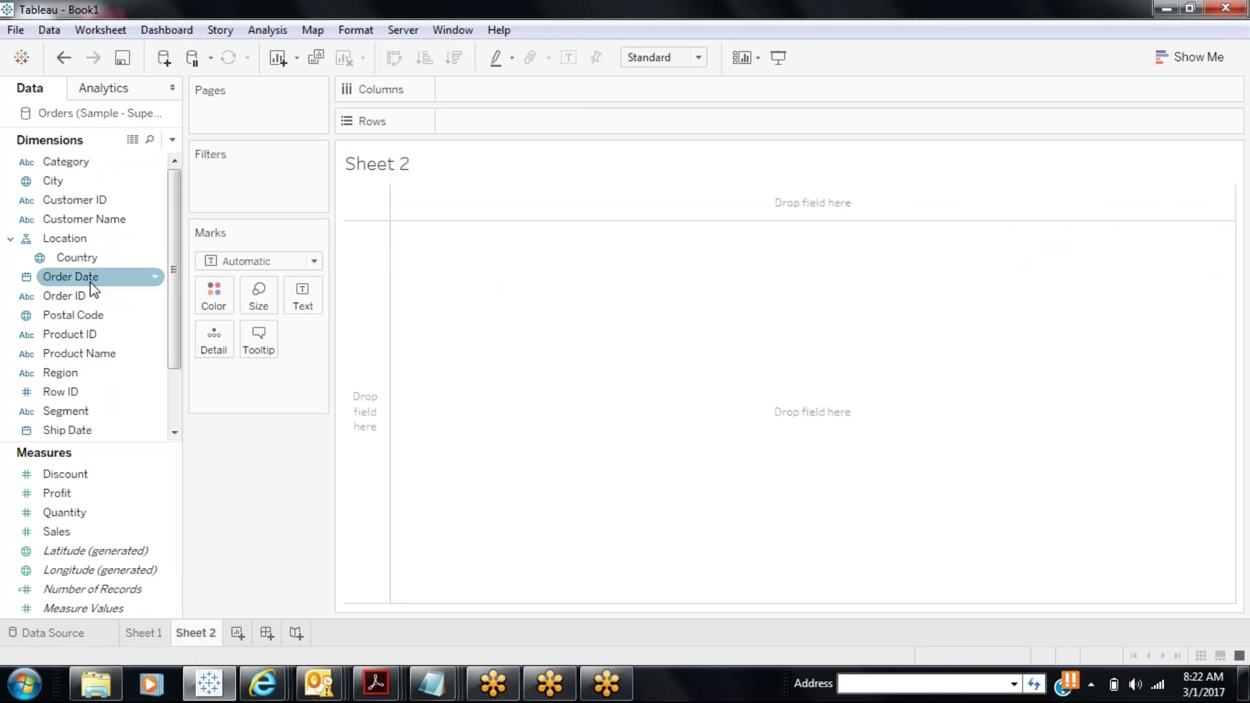
{"action": "left_click_drag", "start_coordinate": [76, 257], "coordinate": [456, 125]}
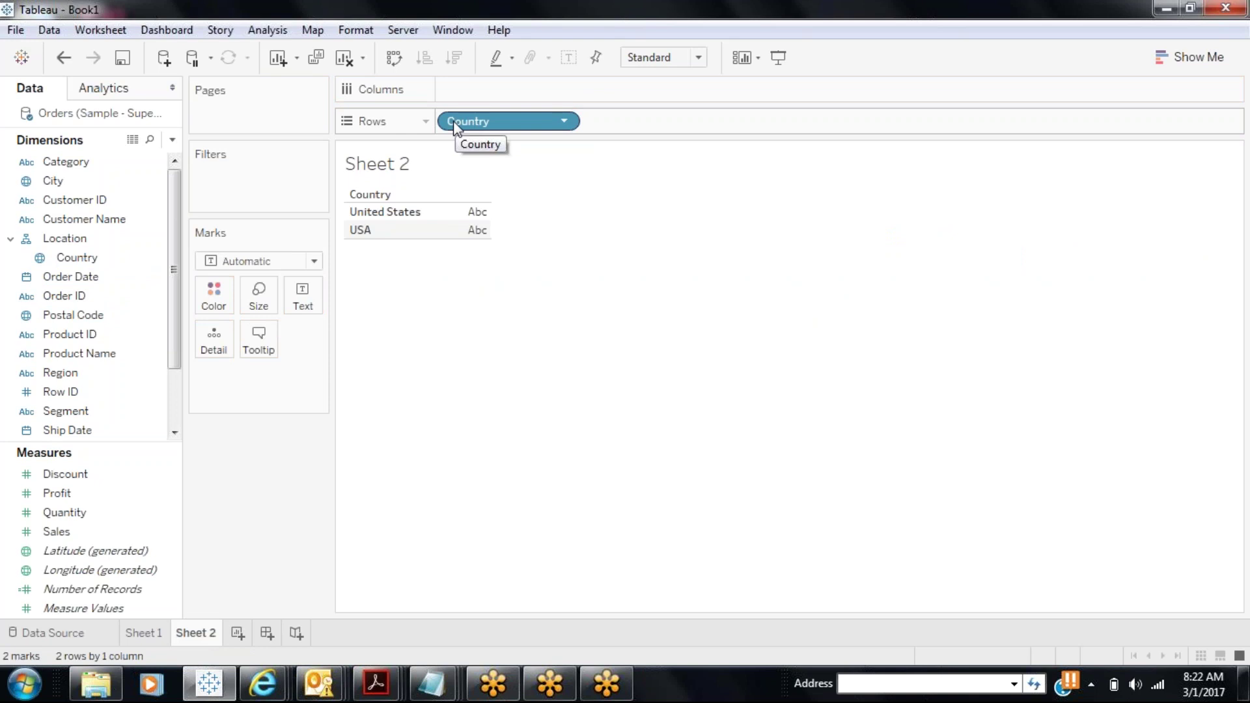
{"action": "left_click_drag", "start_coordinate": [454, 125], "coordinate": [247, 485]}
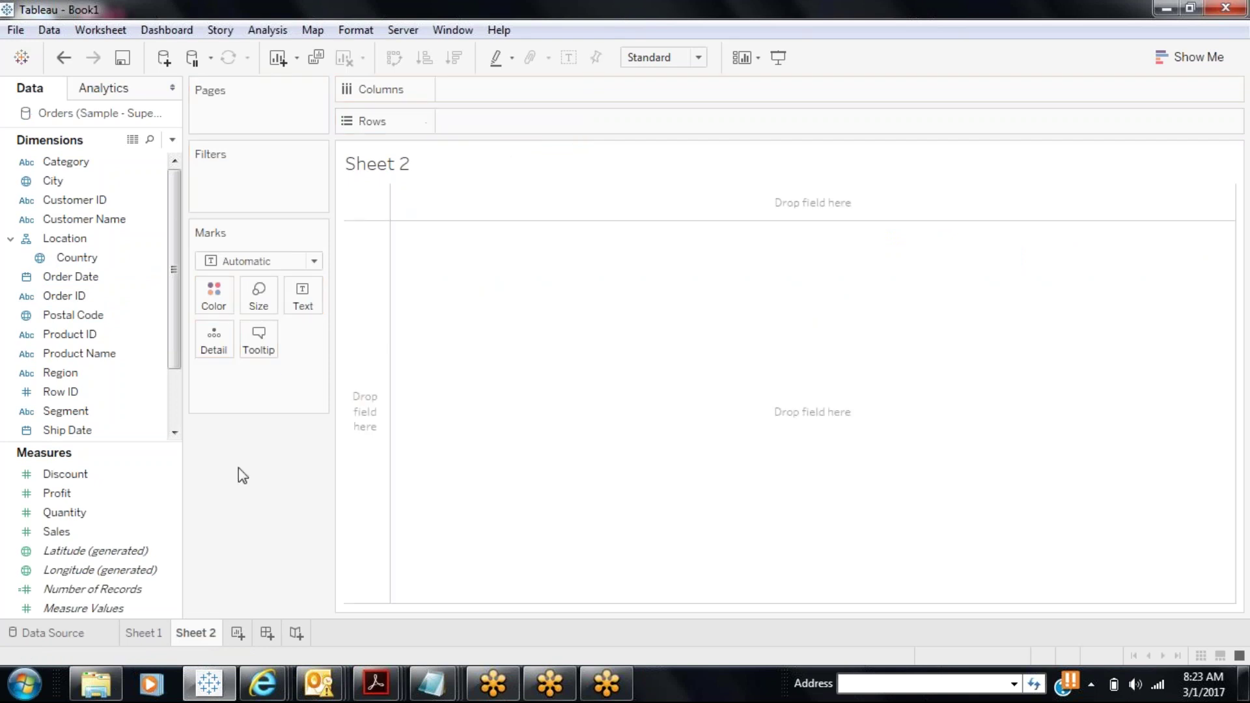
- Add the State dimension to the Location hierarchy below Country
{"action": "left_click_drag", "start_coordinate": [173, 293], "coordinate": [170, 351]}
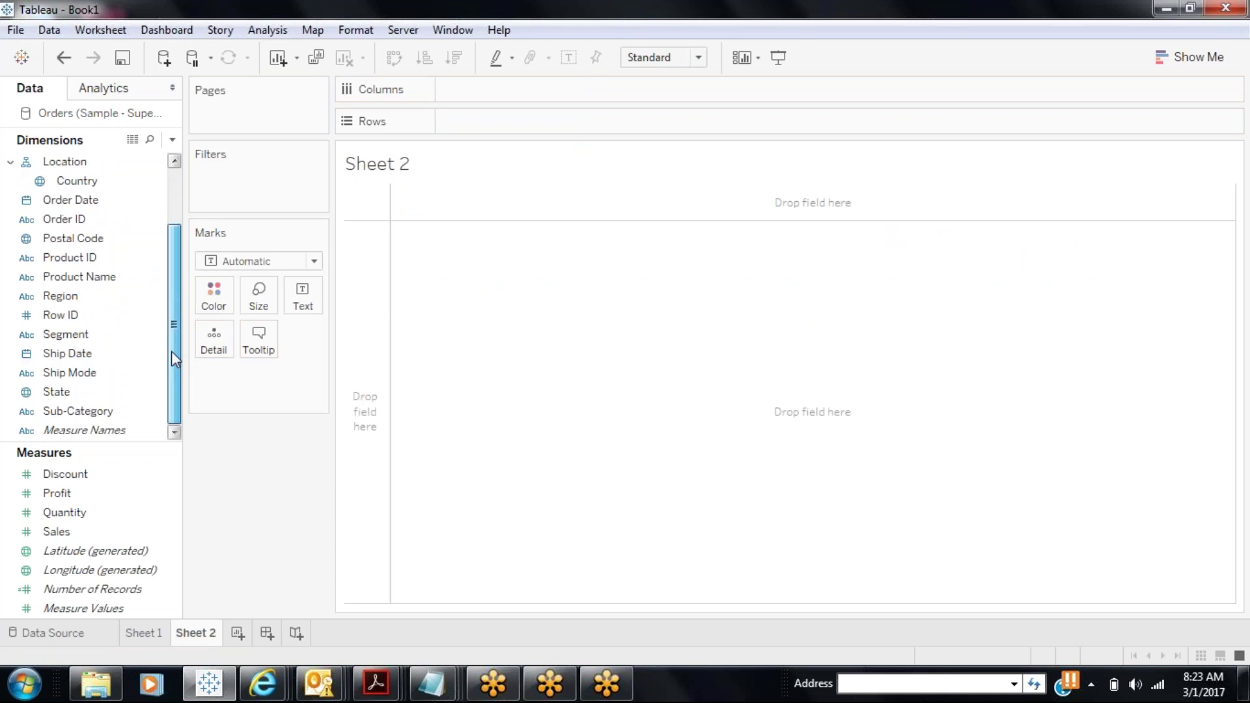
{"action": "right_click", "coordinate": [73, 389]}
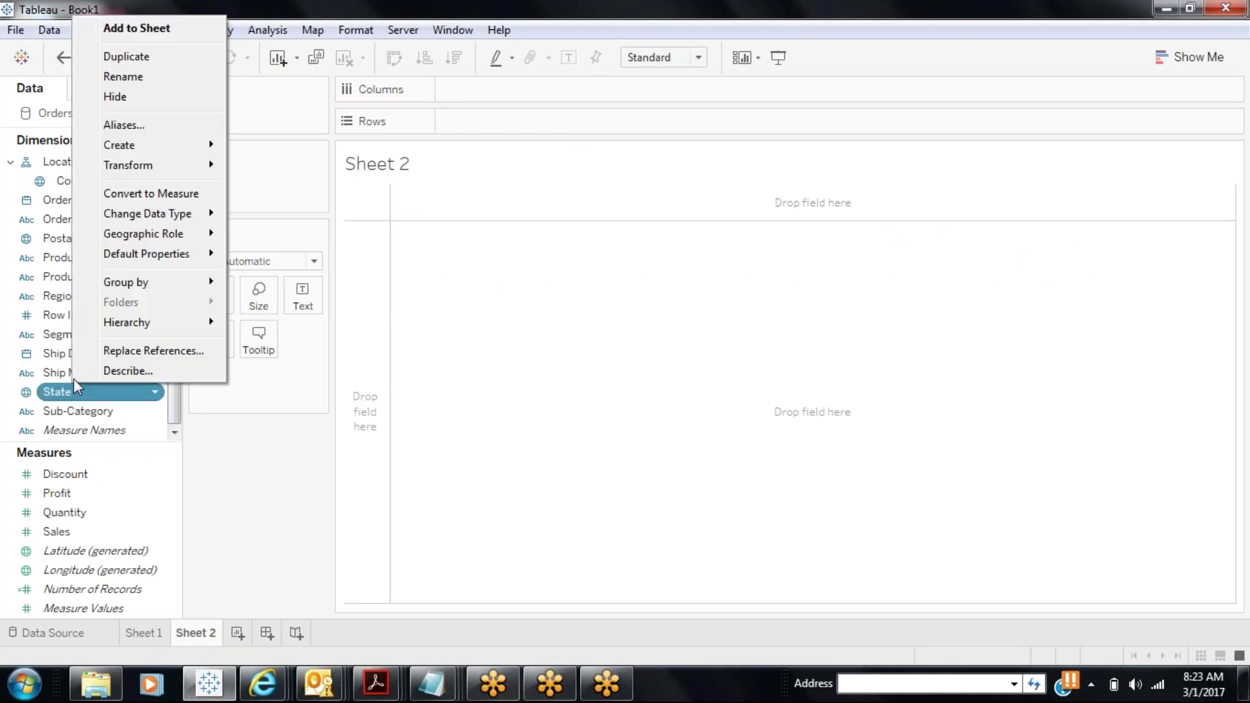
{"action": "mouse_move", "coordinate": [114, 327]}
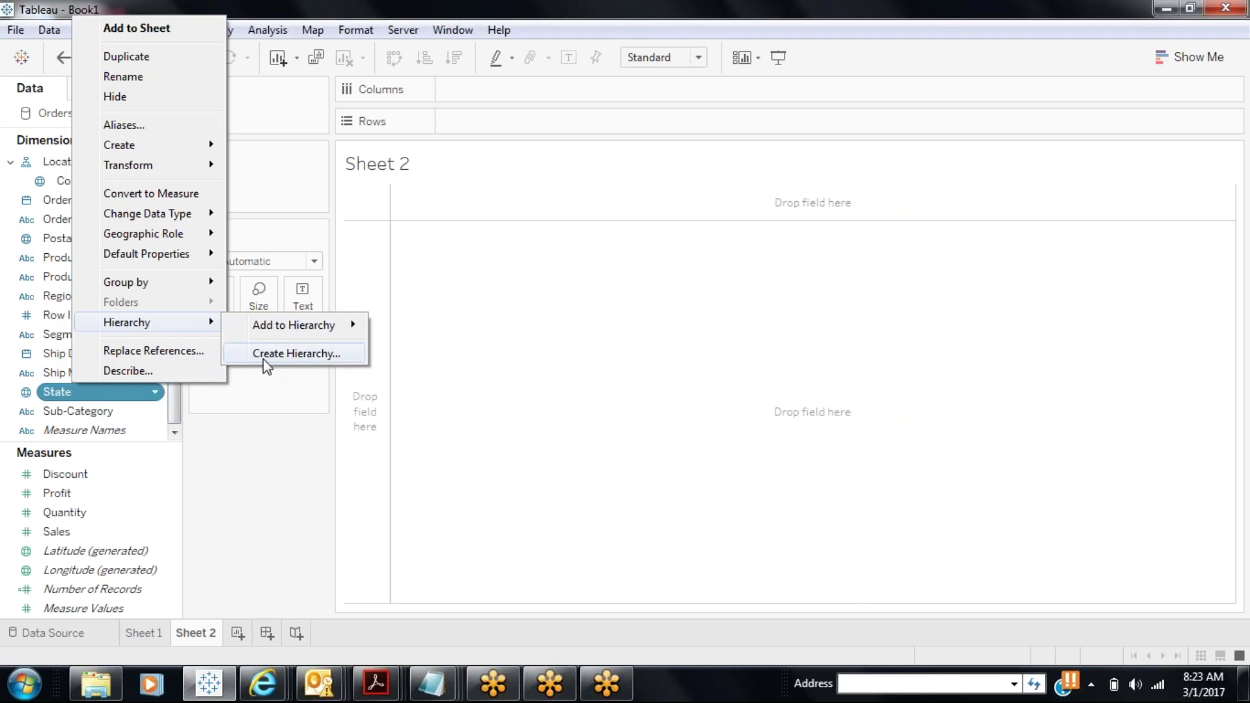
{"action": "mouse_move", "coordinate": [274, 329]}
{"action": "mouse_move", "coordinate": [362, 329]}
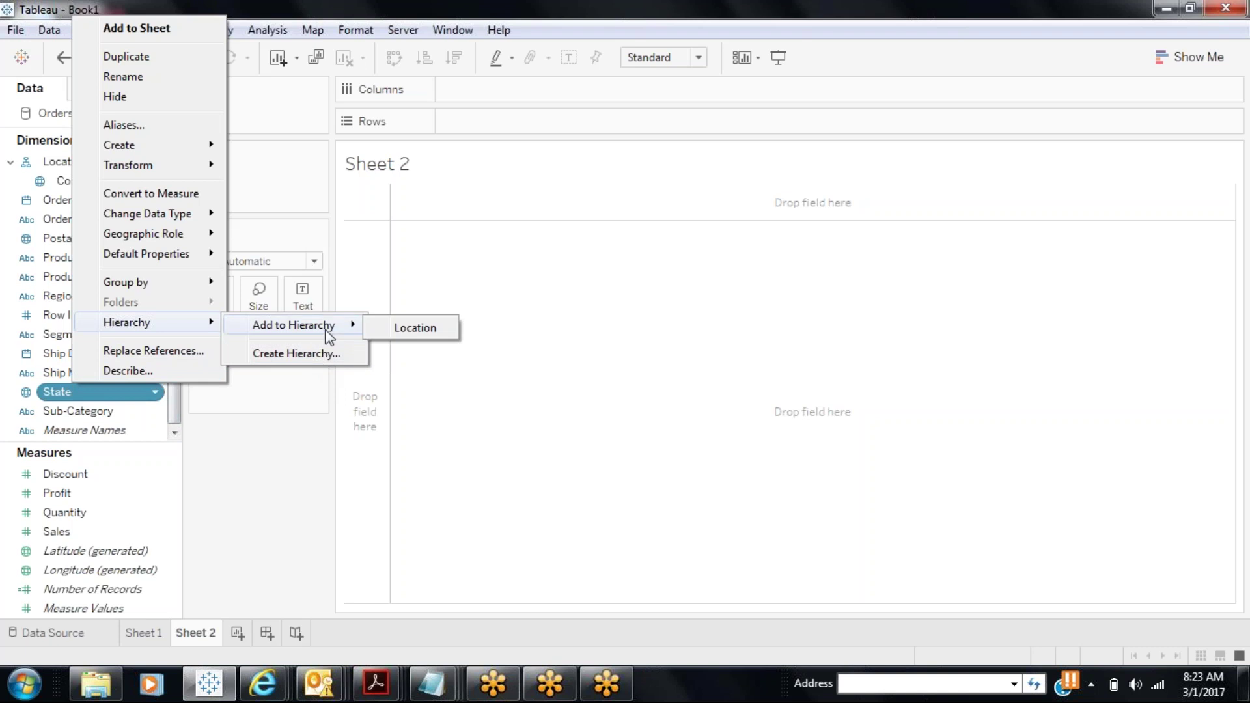
{"action": "left_click", "coordinate": [387, 333]}
{"action": "left_click", "coordinate": [111, 202]}
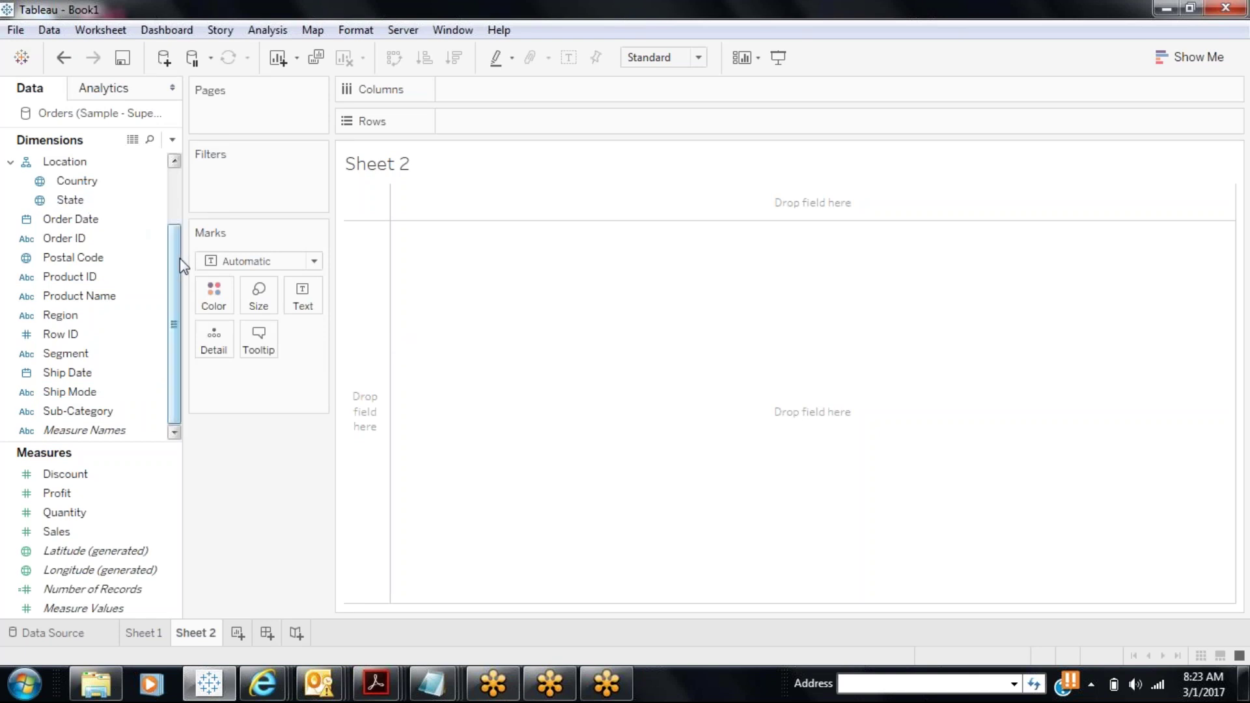
- Add the City dimension to the Location hierarchy below State
{"action": "scroll", "coordinate": [177, 259], "scroll_direction": "up", "scroll_amount": 3}
{"action": "left_click", "coordinate": [80, 195]}
{"action": "left_click", "coordinate": [79, 183]}
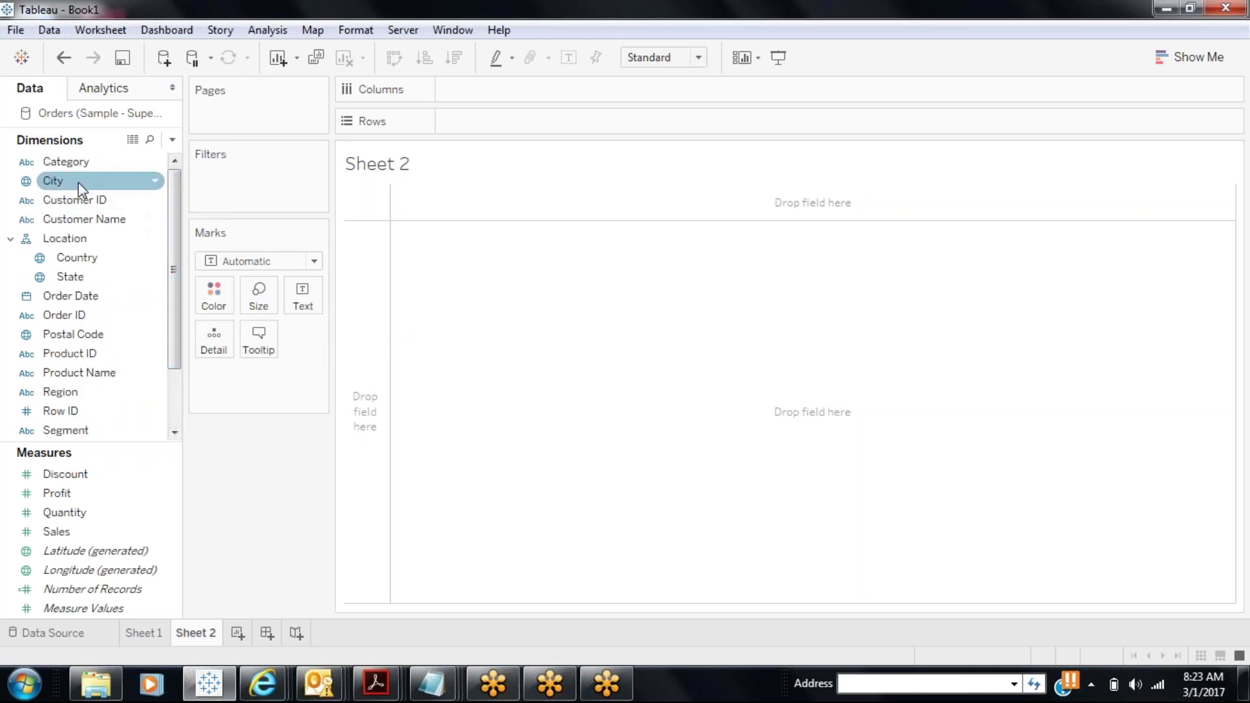
{"action": "right_click", "coordinate": [79, 182]}
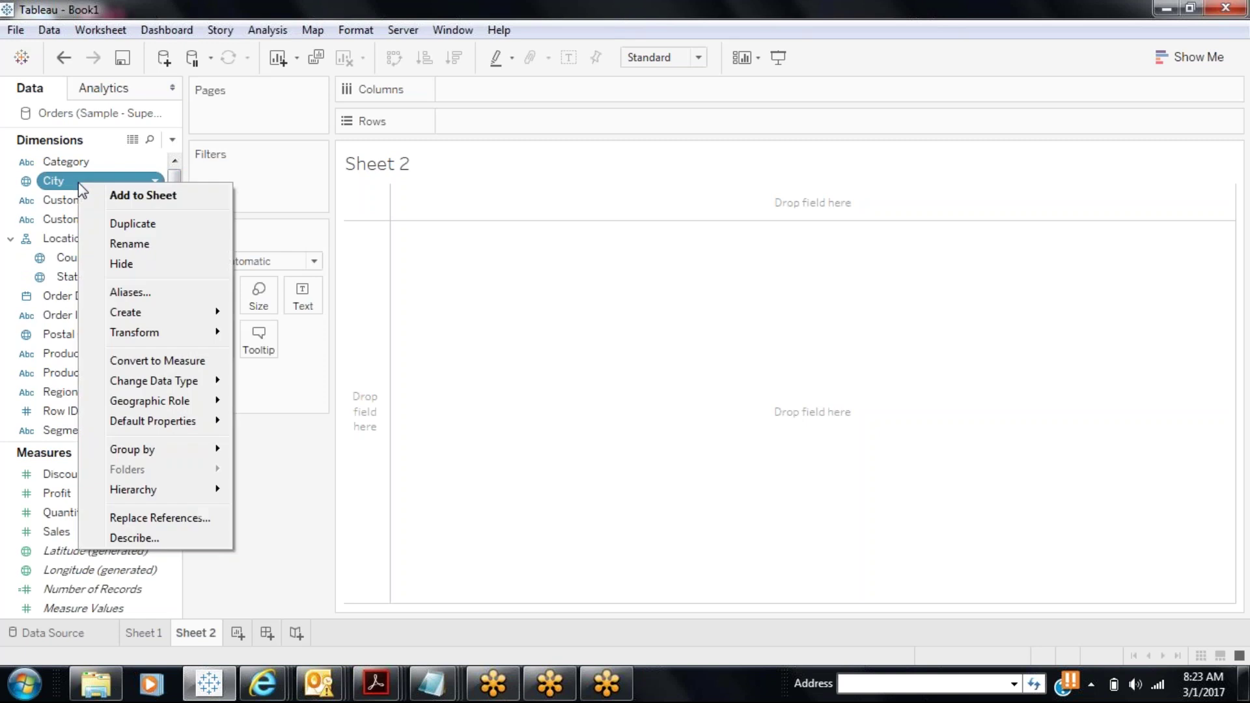
{"action": "mouse_move", "coordinate": [170, 499]}
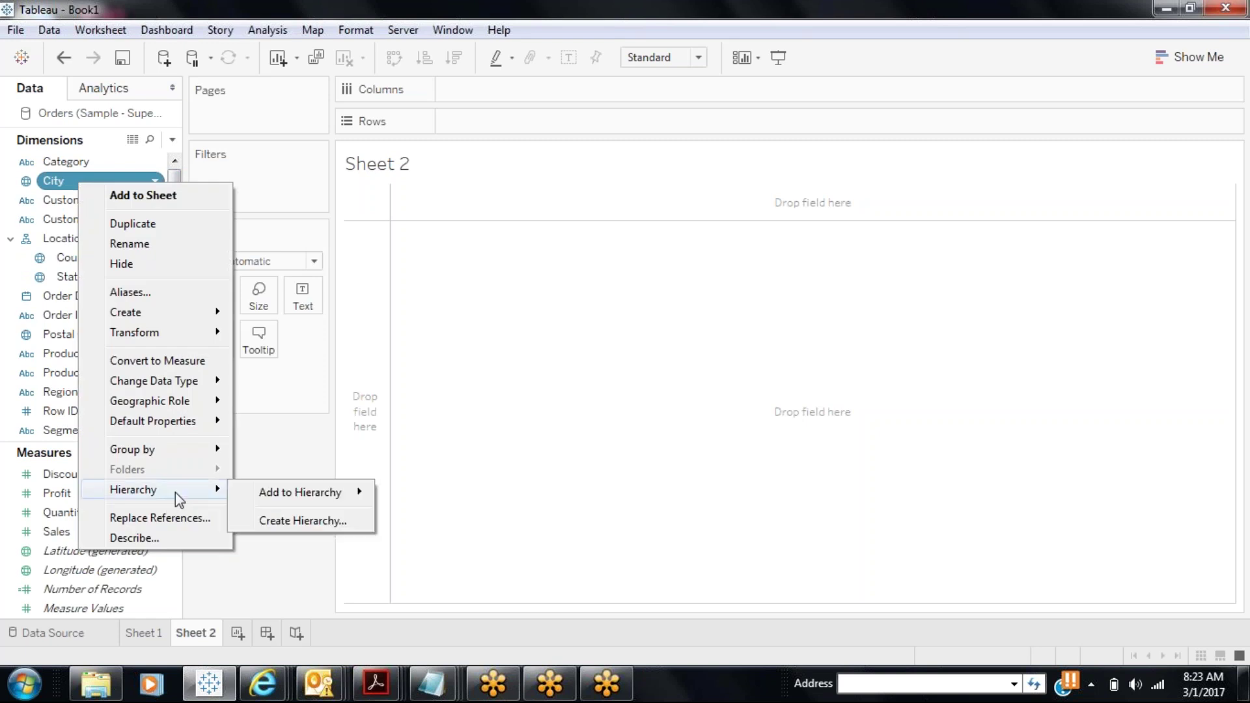
{"action": "mouse_move", "coordinate": [245, 489]}
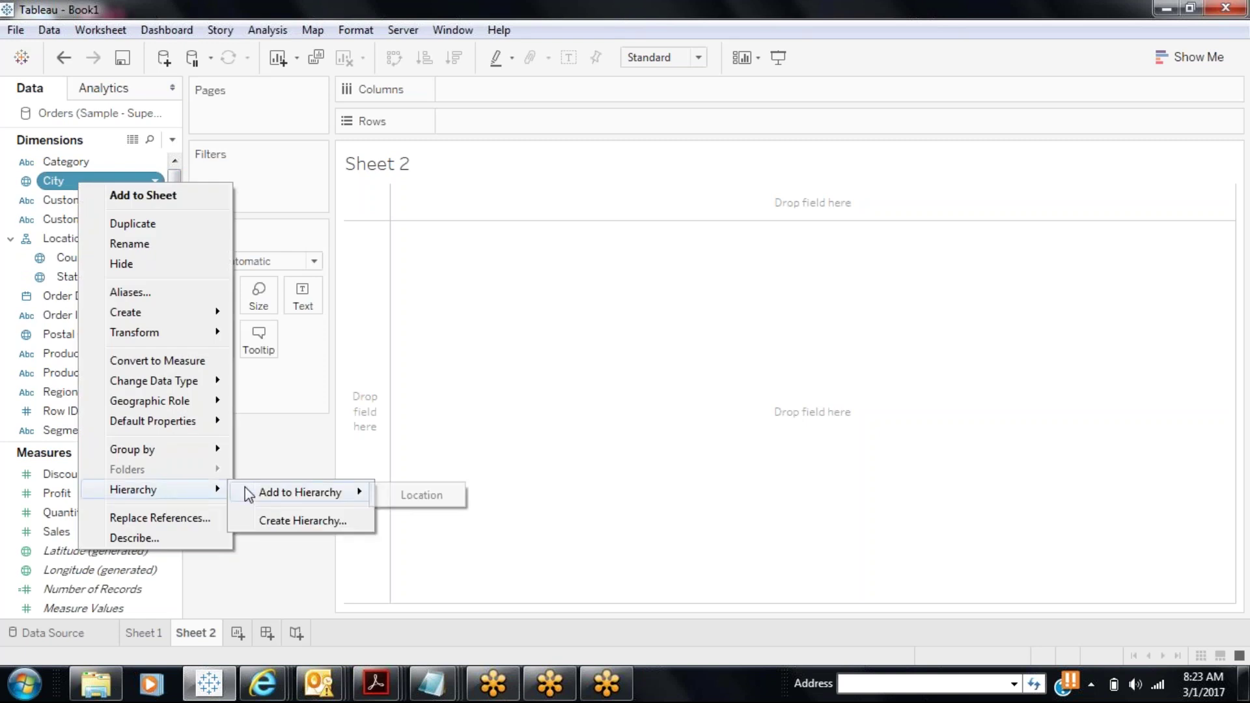
{"action": "left_click", "coordinate": [417, 495]}
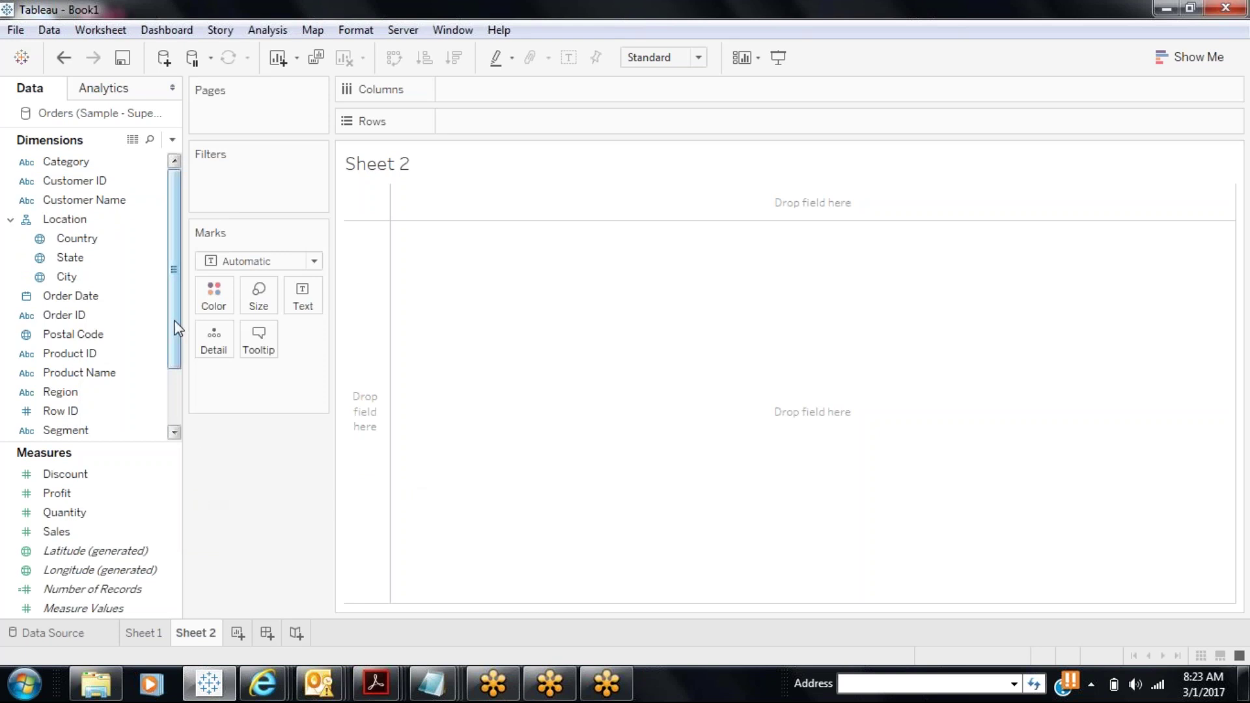
- Add the Postal Code dimension to the Location hierarchy below City, and check the hierarchy by collapsing and re-expanding it
{"action": "scroll", "coordinate": [177, 328], "scroll_direction": "down", "scroll_amount": 1}
{"action": "left_click", "coordinate": [97, 278]}
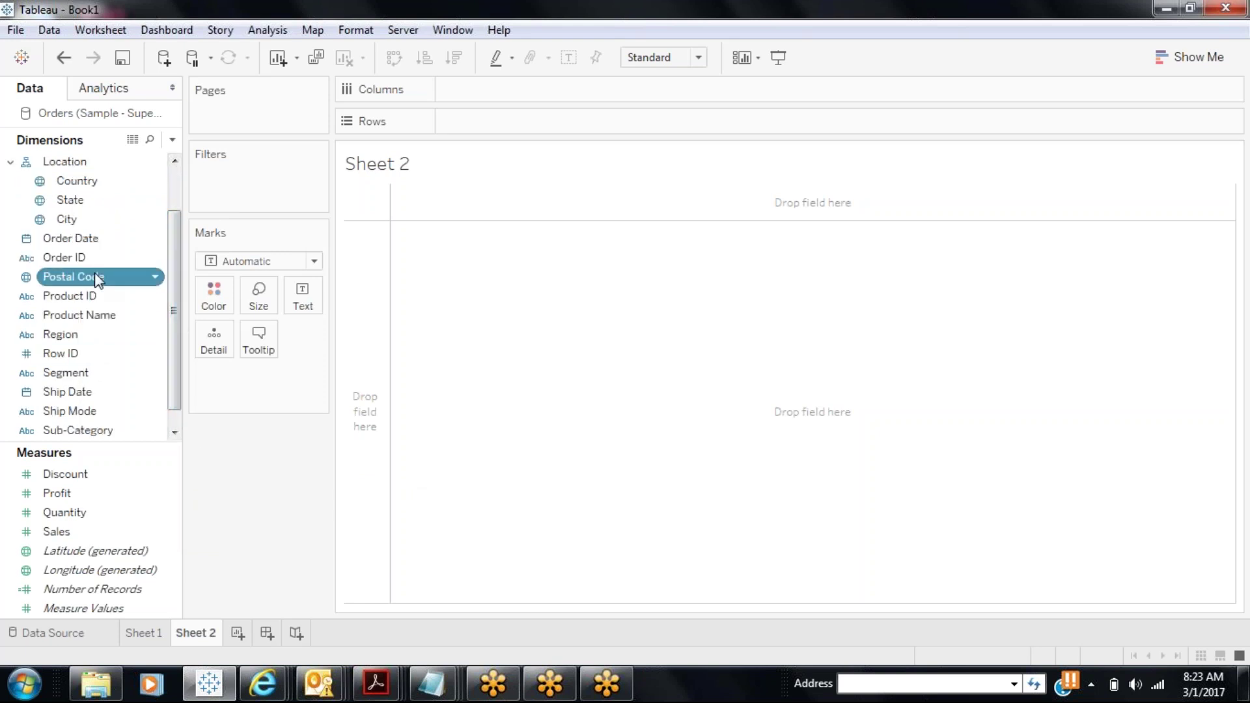
{"action": "right_click", "coordinate": [97, 278]}
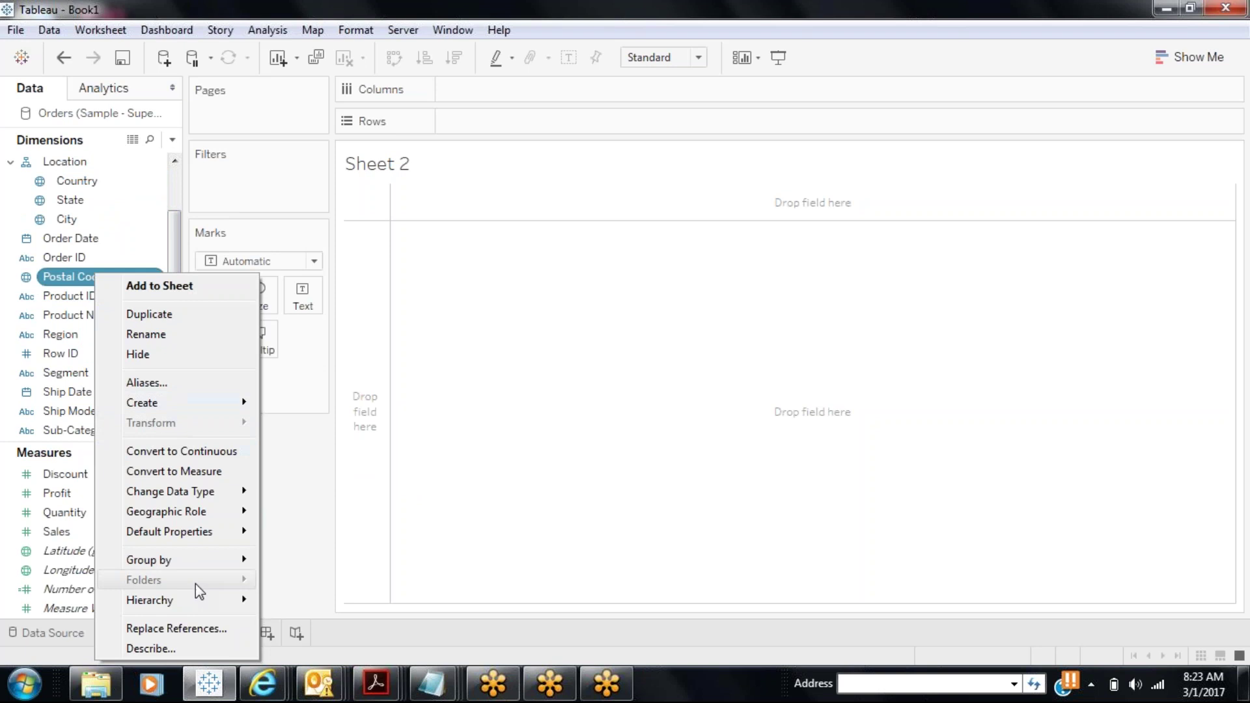
{"action": "mouse_move", "coordinate": [195, 602]}
{"action": "mouse_move", "coordinate": [322, 605]}
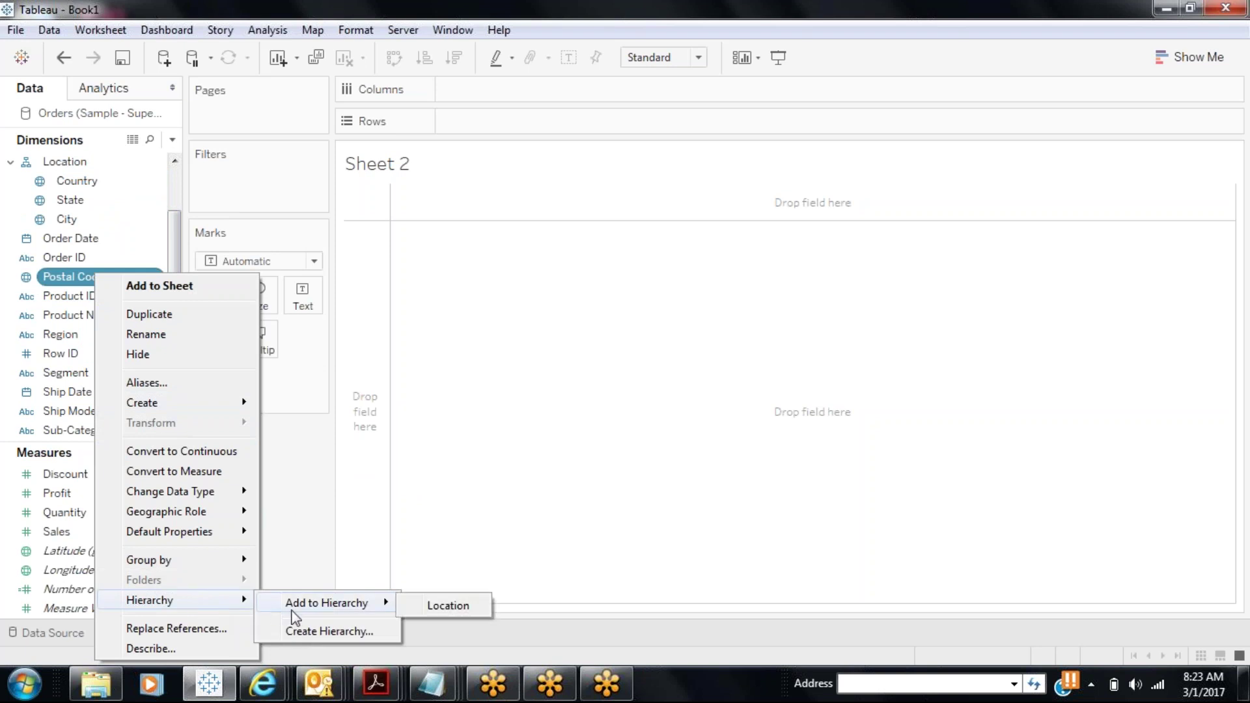
{"action": "left_click", "coordinate": [432, 611]}
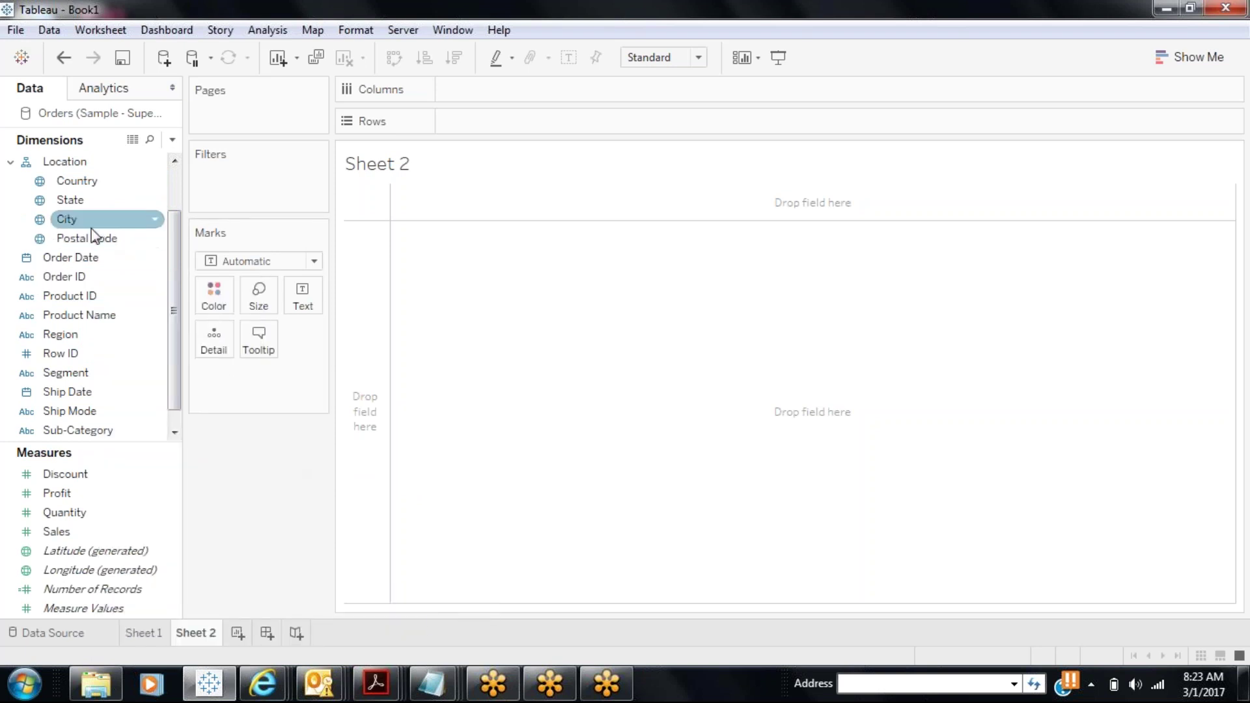
{"action": "left_click", "coordinate": [10, 161]}
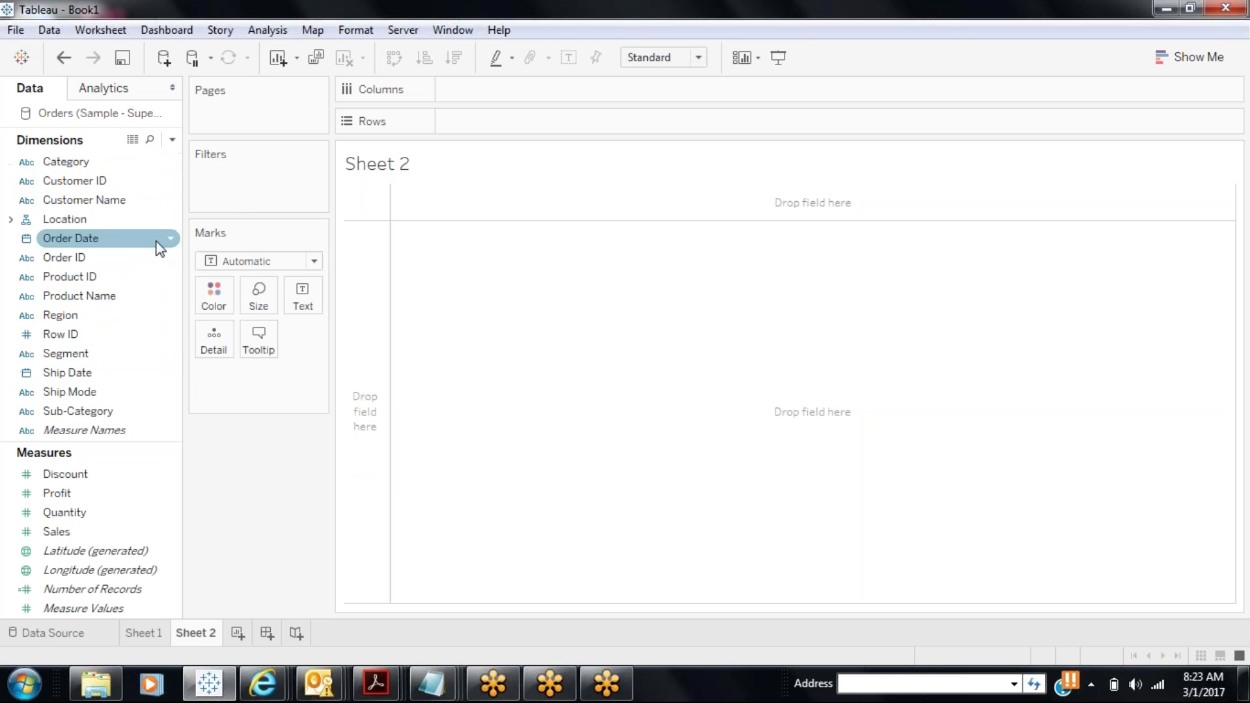
{"action": "left_click", "coordinate": [11, 219]}
- Build a sales bar chart with Country on rows and Sales on columns, and show the mark labels
{"action": "left_click", "coordinate": [67, 239]}
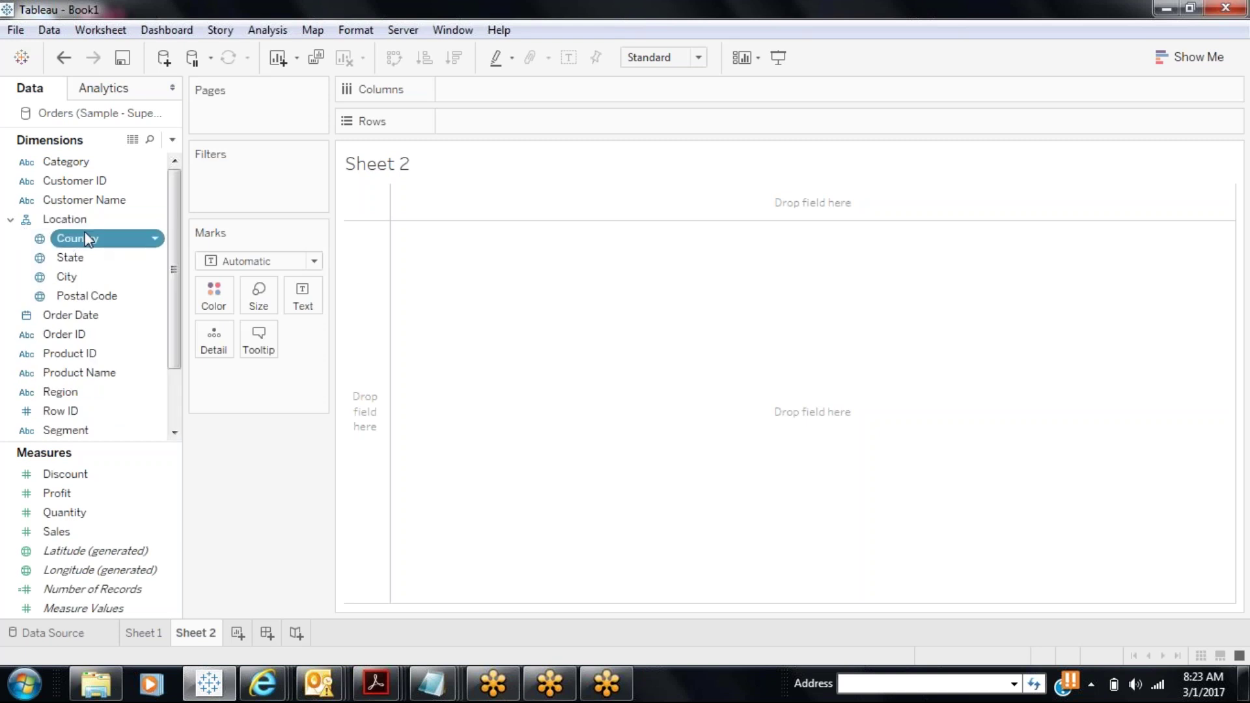
{"action": "left_click_drag", "start_coordinate": [88, 240], "coordinate": [494, 124]}
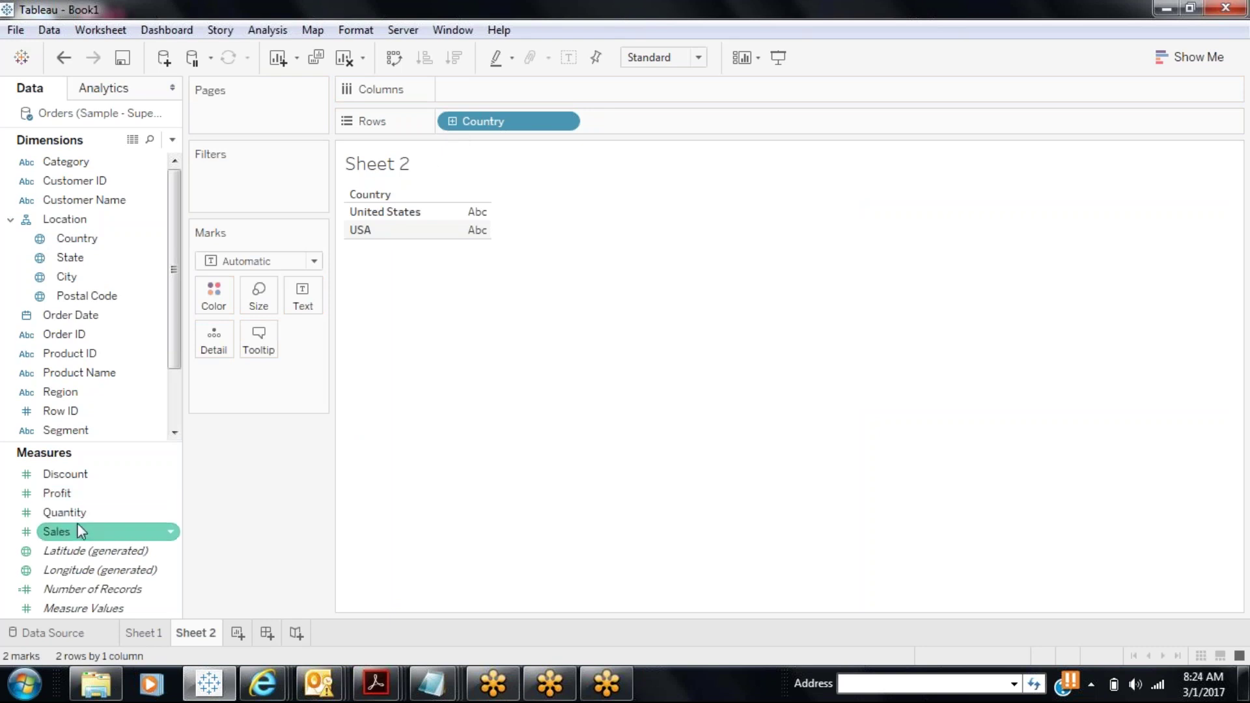
{"action": "mouse_move", "coordinate": [78, 530]}
{"action": "left_mouse_down"}
{"action": "mouse_move", "coordinate": [196, 376]}
{"action": "mouse_move", "coordinate": [493, 89]}
{"action": "mouse_move", "coordinate": [491, 75]}
{"action": "mouse_move", "coordinate": [495, 88]}
{"action": "left_mouse_up"}
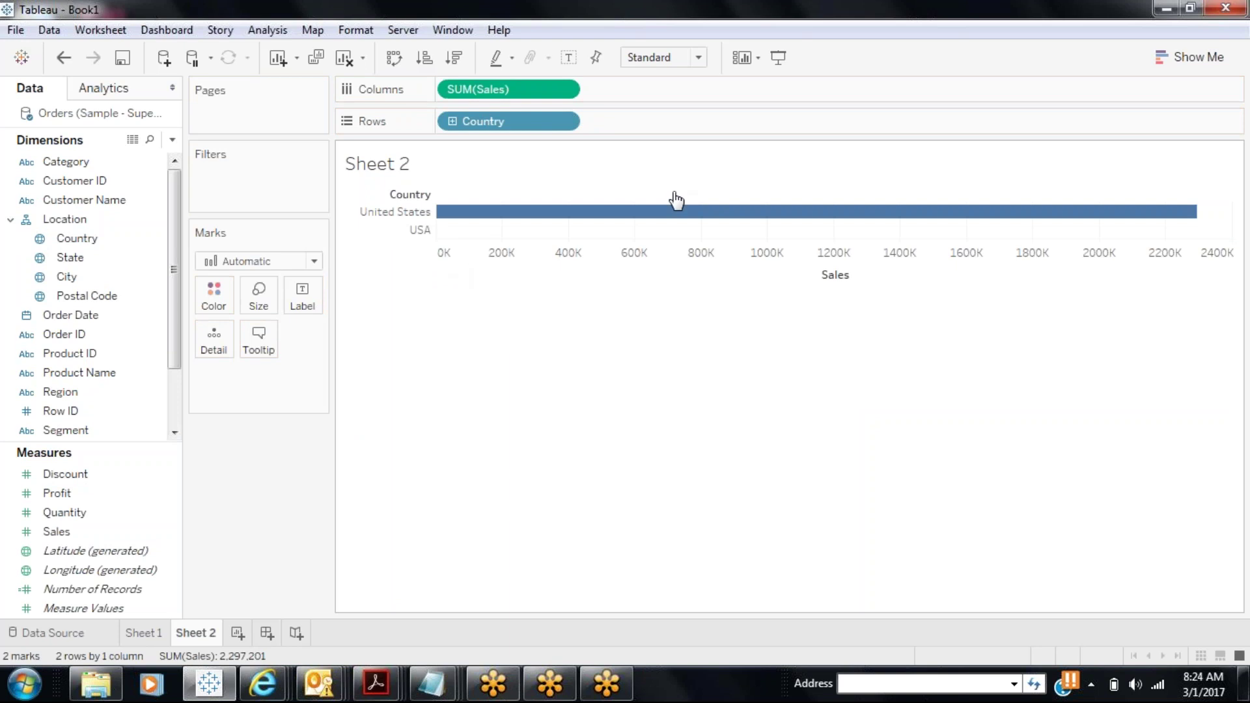
{"action": "left_click", "coordinate": [567, 58]}
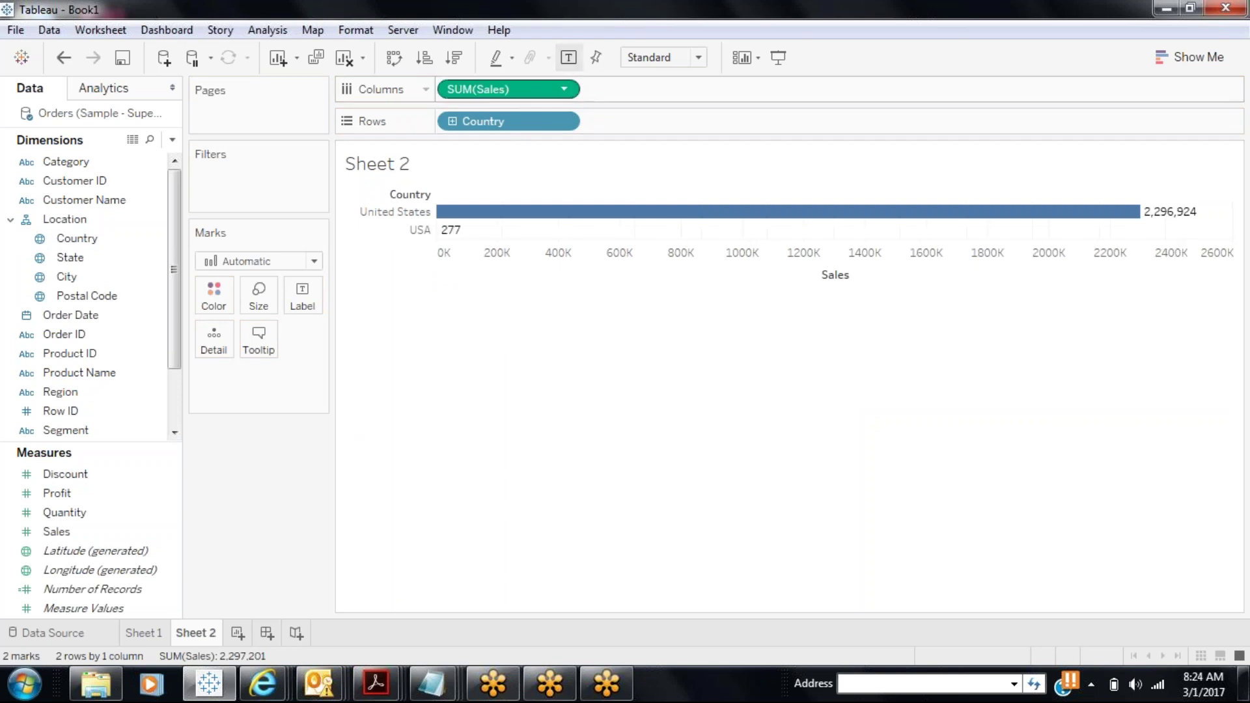
{"action": "mouse_move", "coordinate": [1080, 214]}
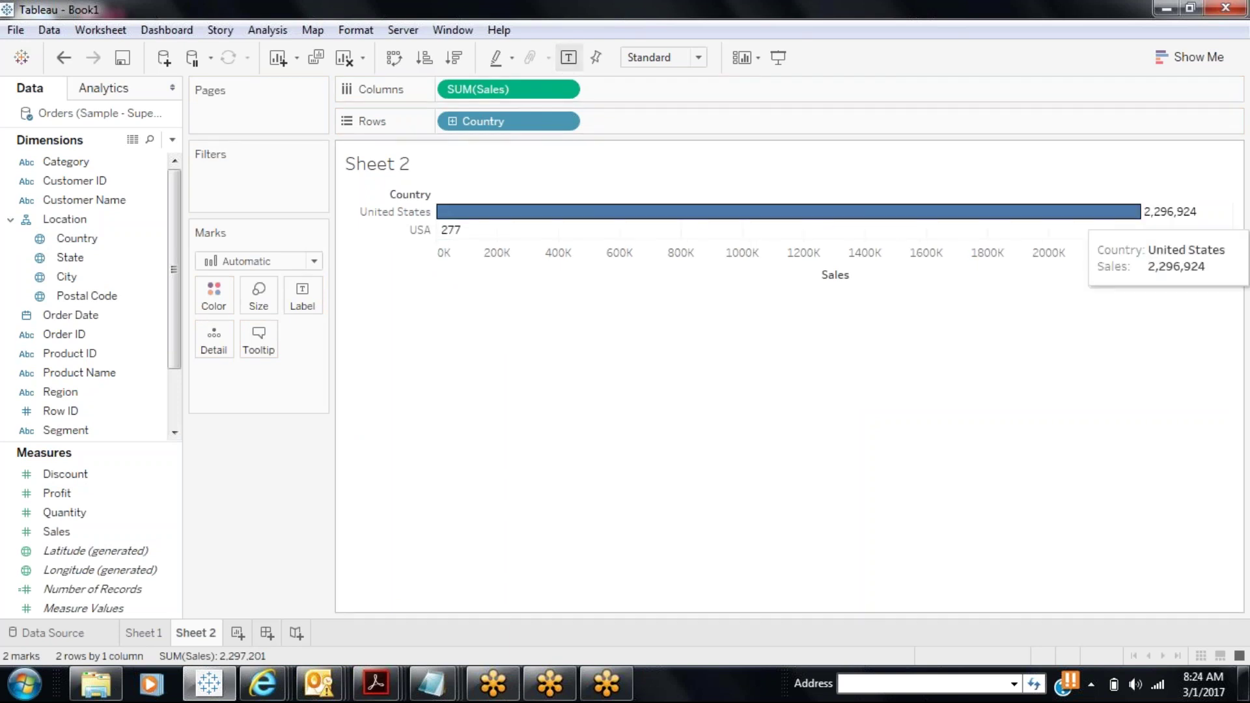
{"action": "mouse_move", "coordinate": [441, 242]}
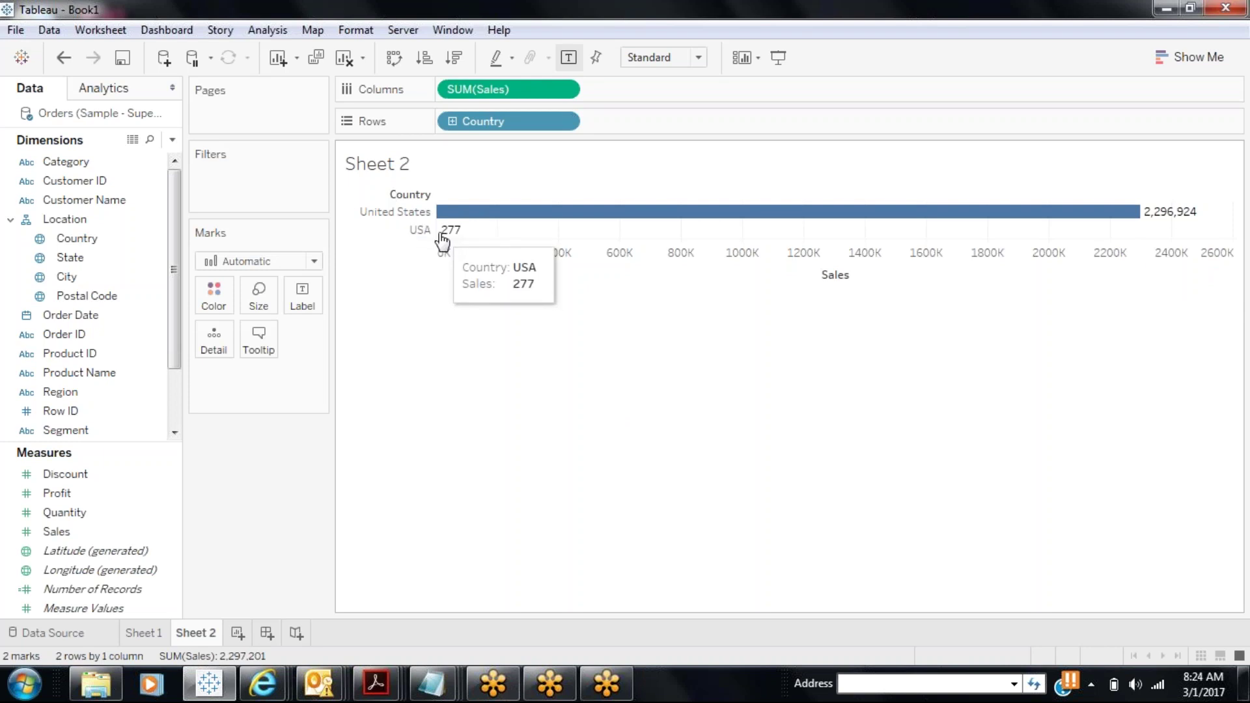
- Drill the Country rows down through State and City to Postal Code, reviewing the bars at each level
{"action": "left_click", "coordinate": [452, 122]}
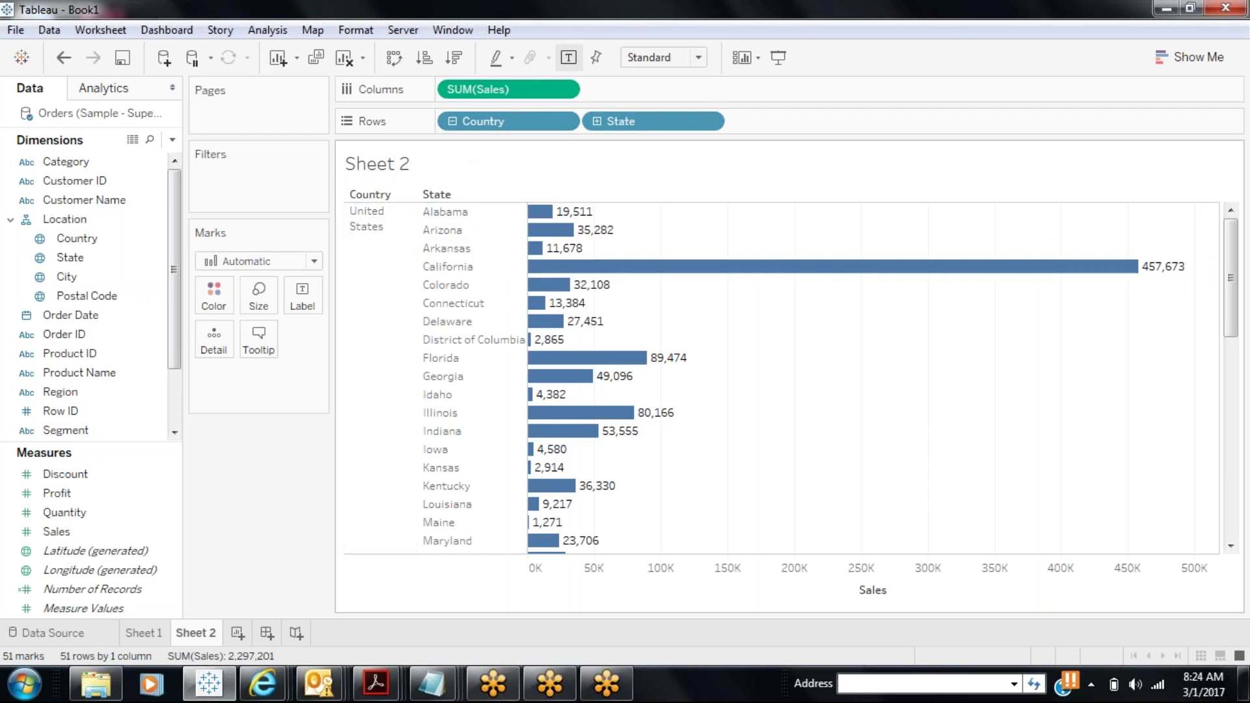
{"action": "left_click_drag", "start_coordinate": [1233, 321], "coordinate": [1220, 505]}
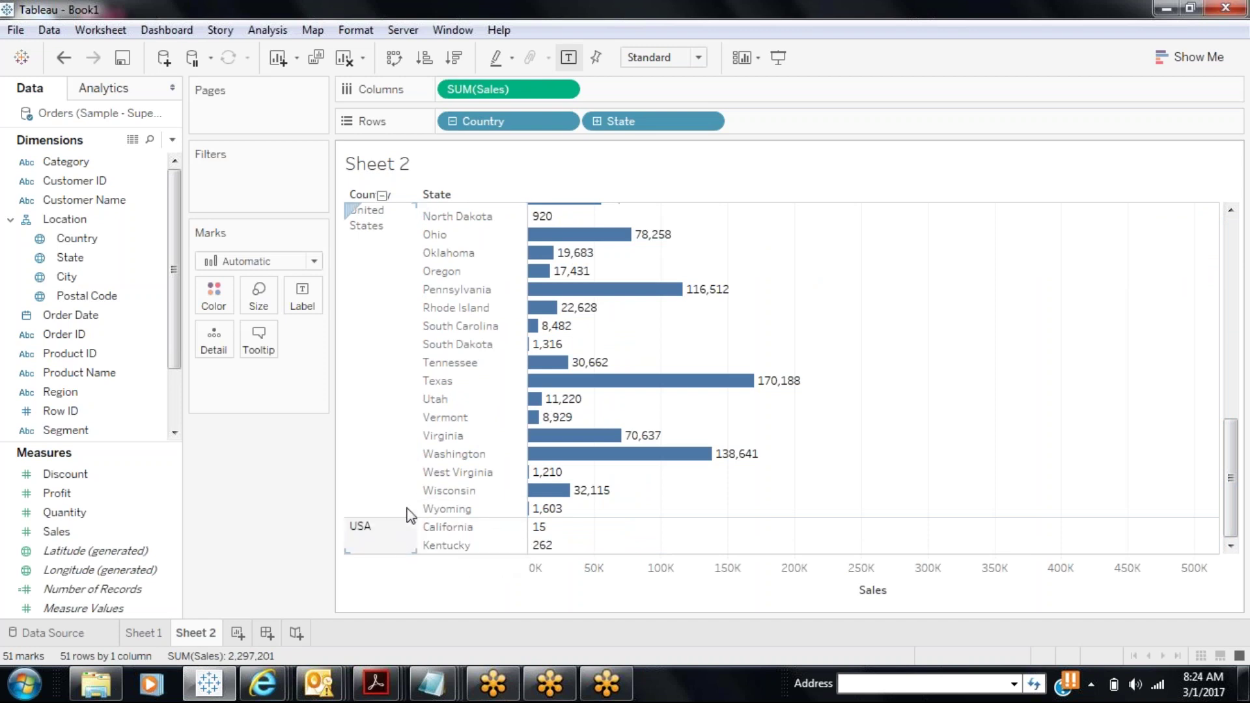
{"action": "left_click", "coordinate": [597, 123]}
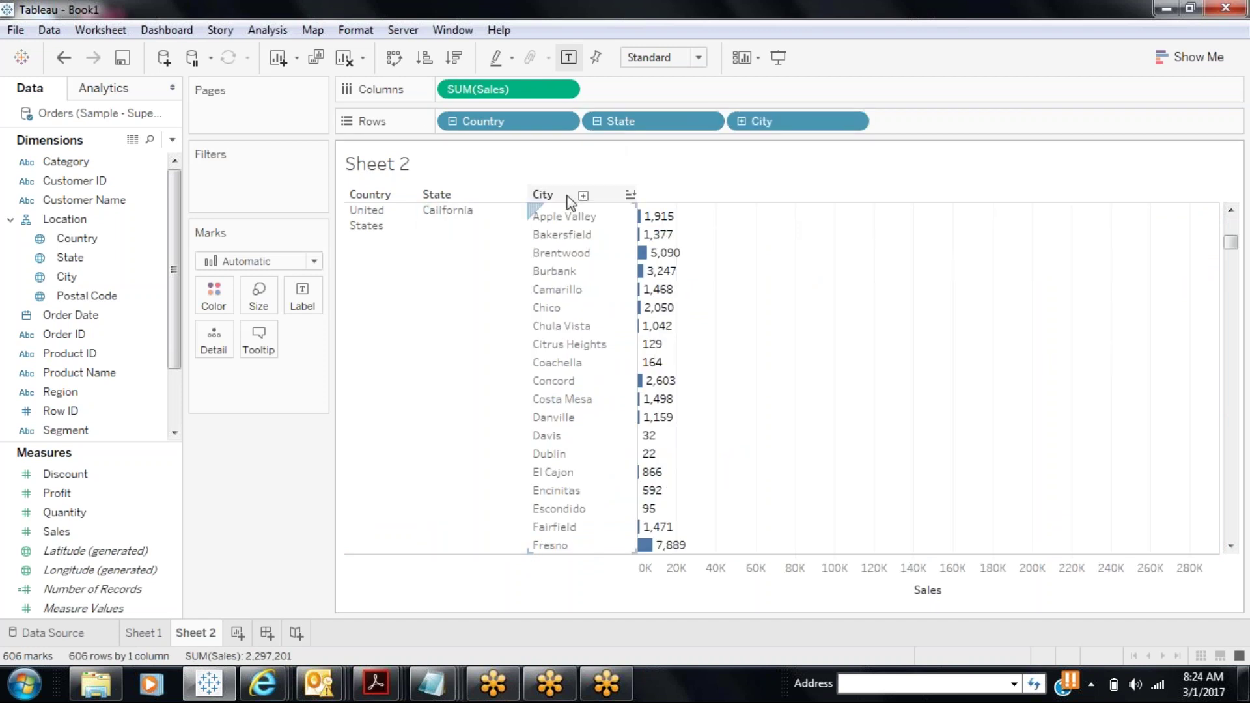
{"action": "left_click_drag", "start_coordinate": [1230, 244], "coordinate": [1246, 557]}
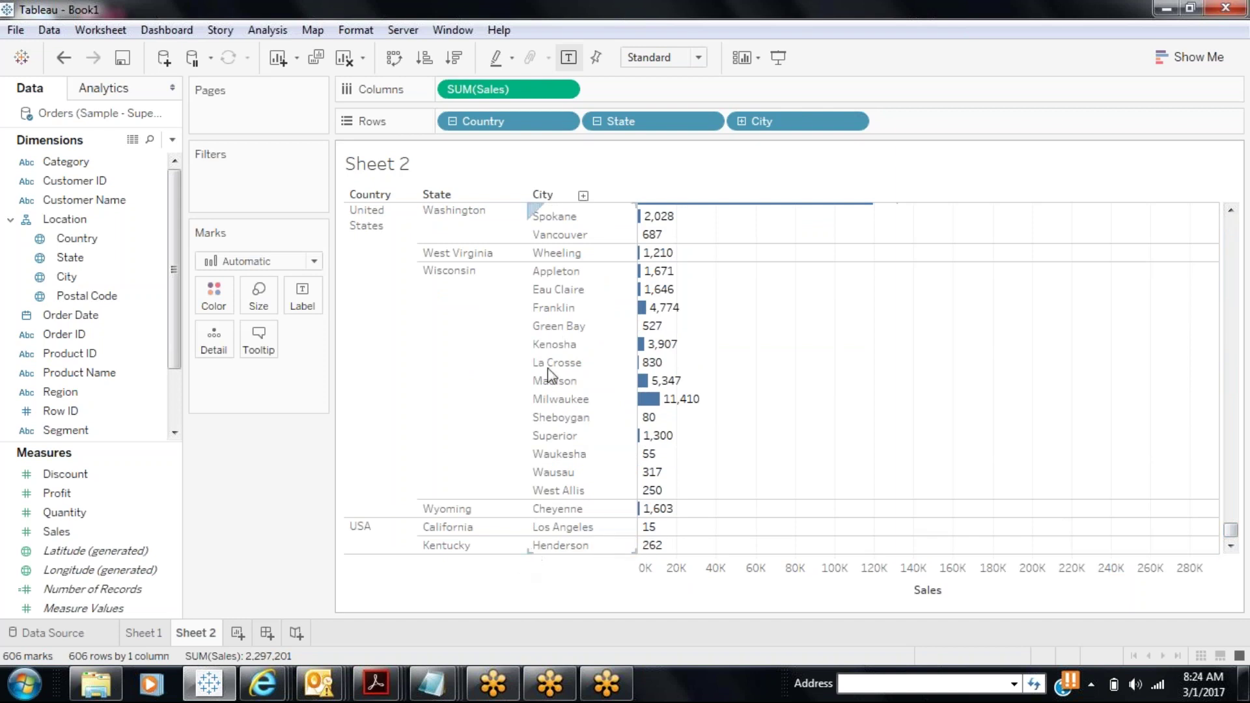
{"action": "left_click", "coordinate": [741, 121]}
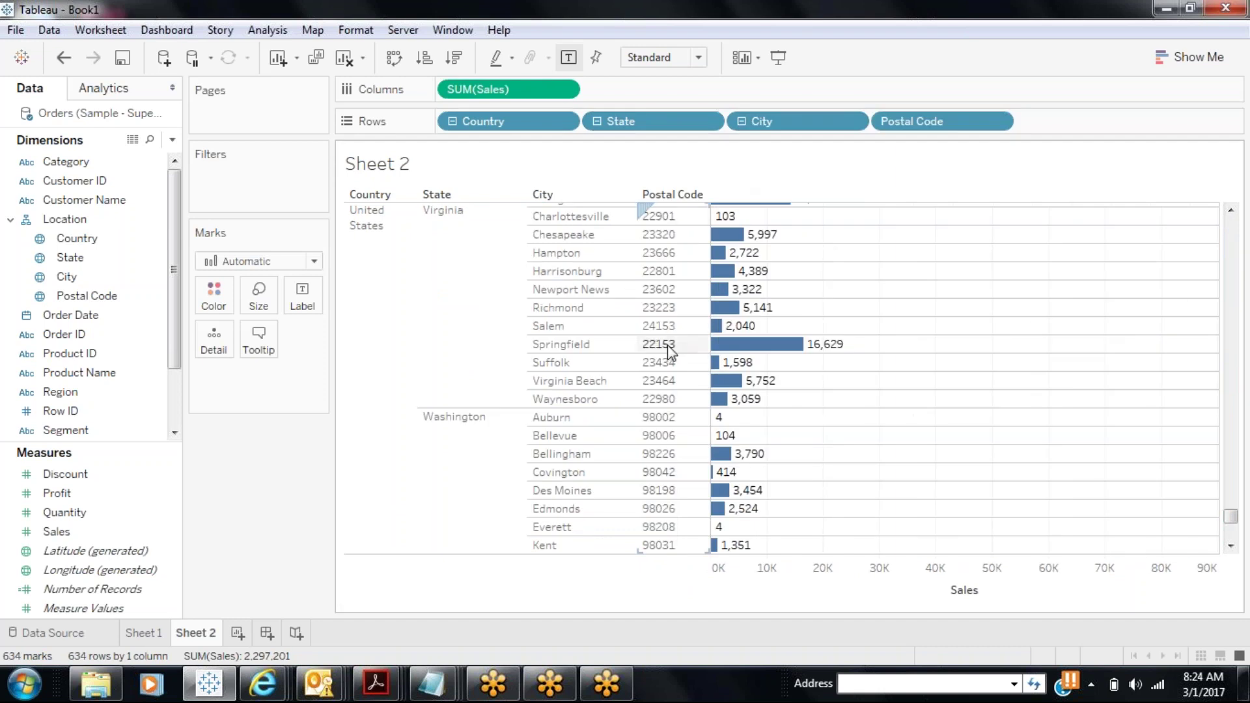
{"action": "left_click_drag", "start_coordinate": [1229, 516], "coordinate": [1245, 197]}
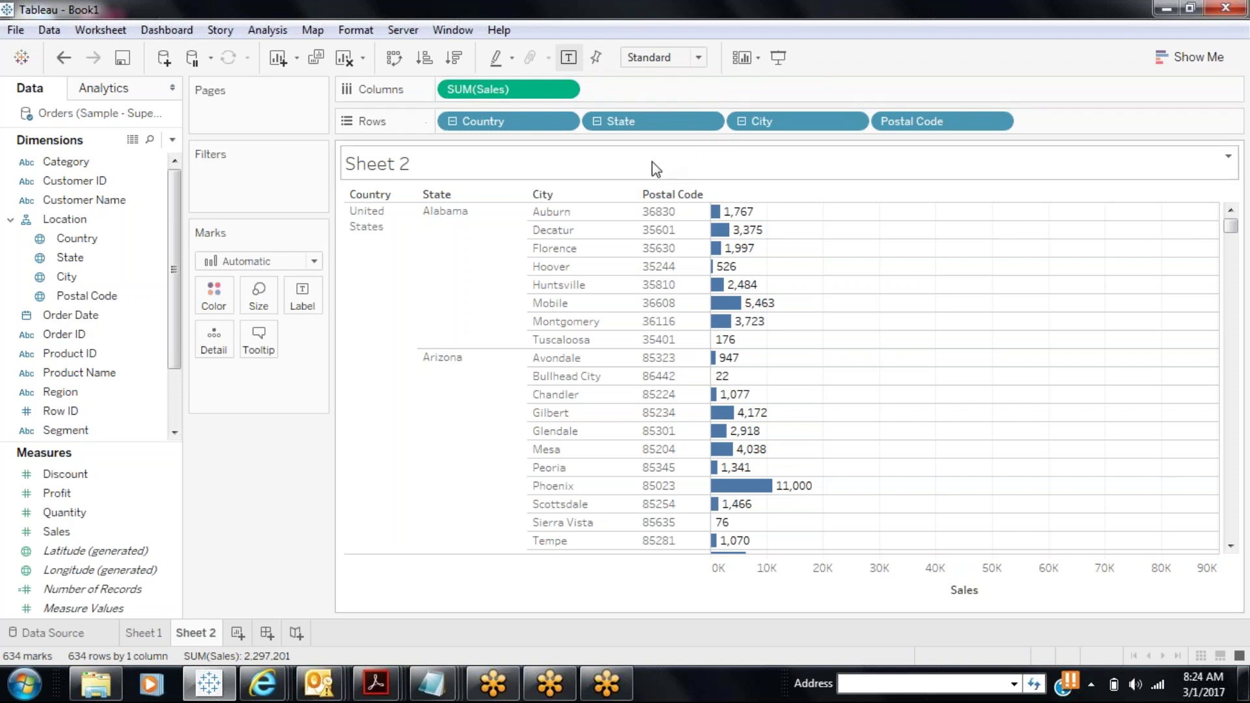
- Show the worksheet in presentation mode and collapse the chart to the Country level
{"action": "left_click", "coordinate": [779, 59]}
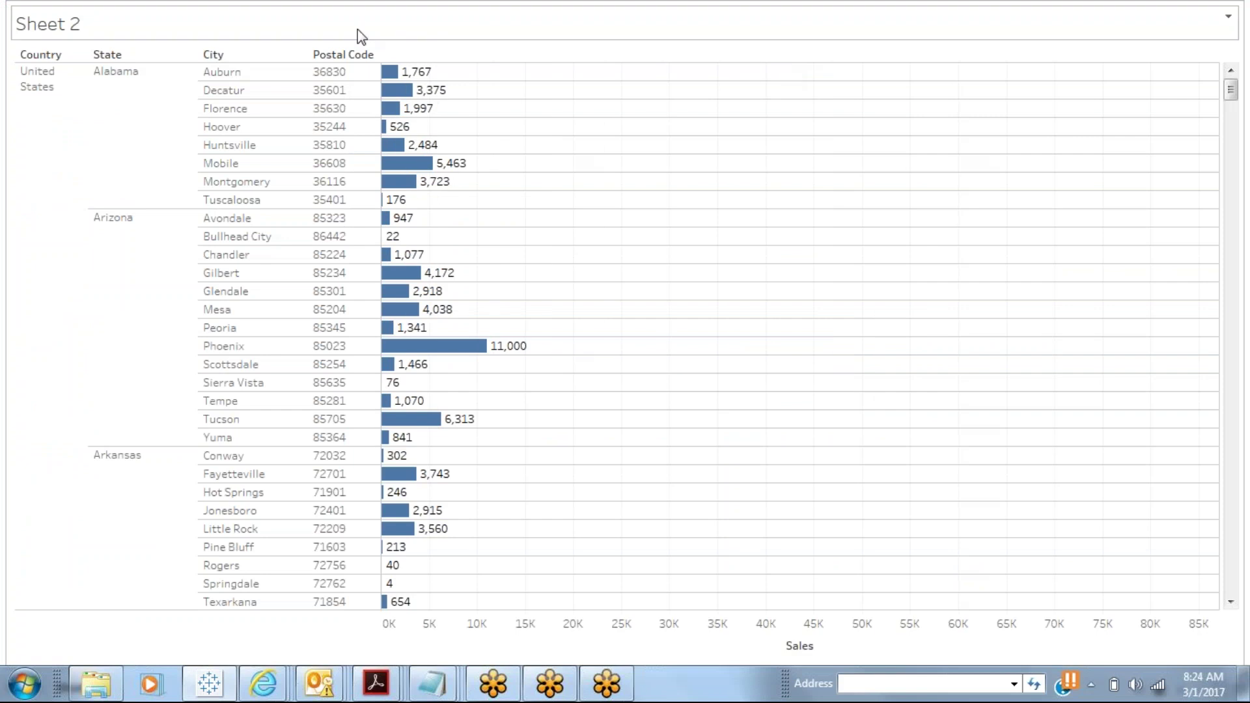
{"action": "left_click", "coordinate": [53, 56]}
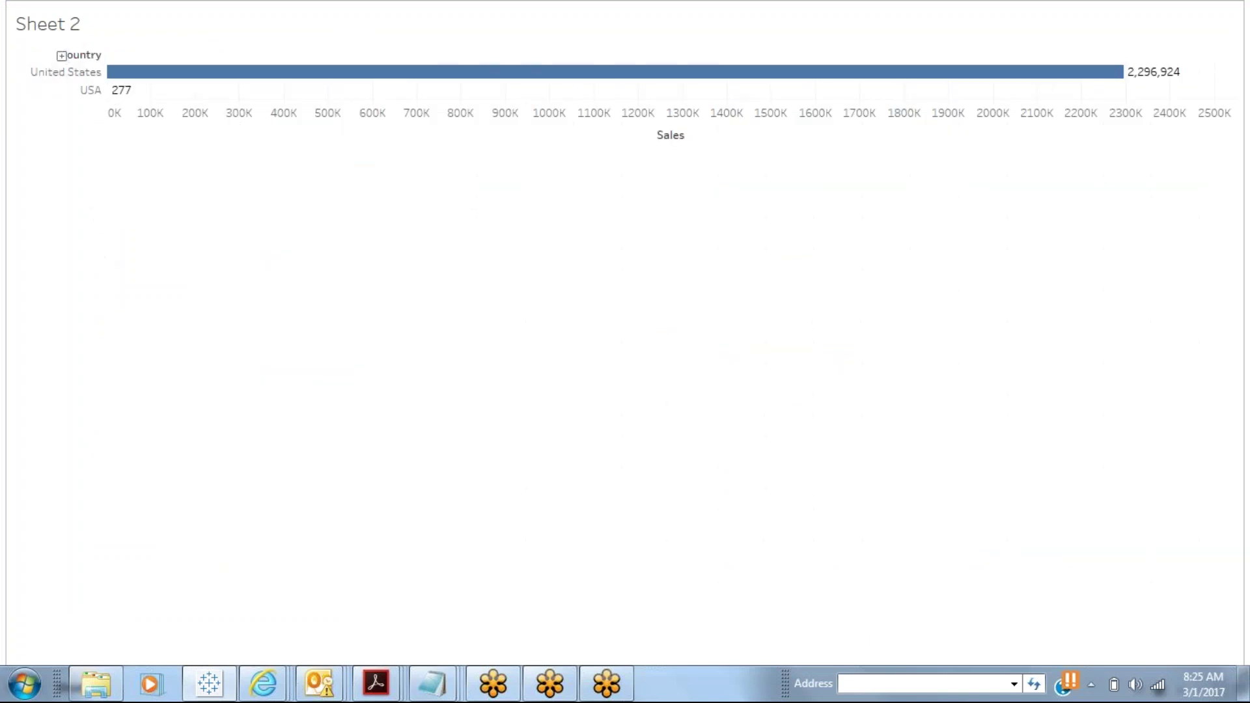
- Drill the chart down from Country to Postal Code and back up one level at a time to Country
{"action": "left_click", "coordinate": [62, 56]}
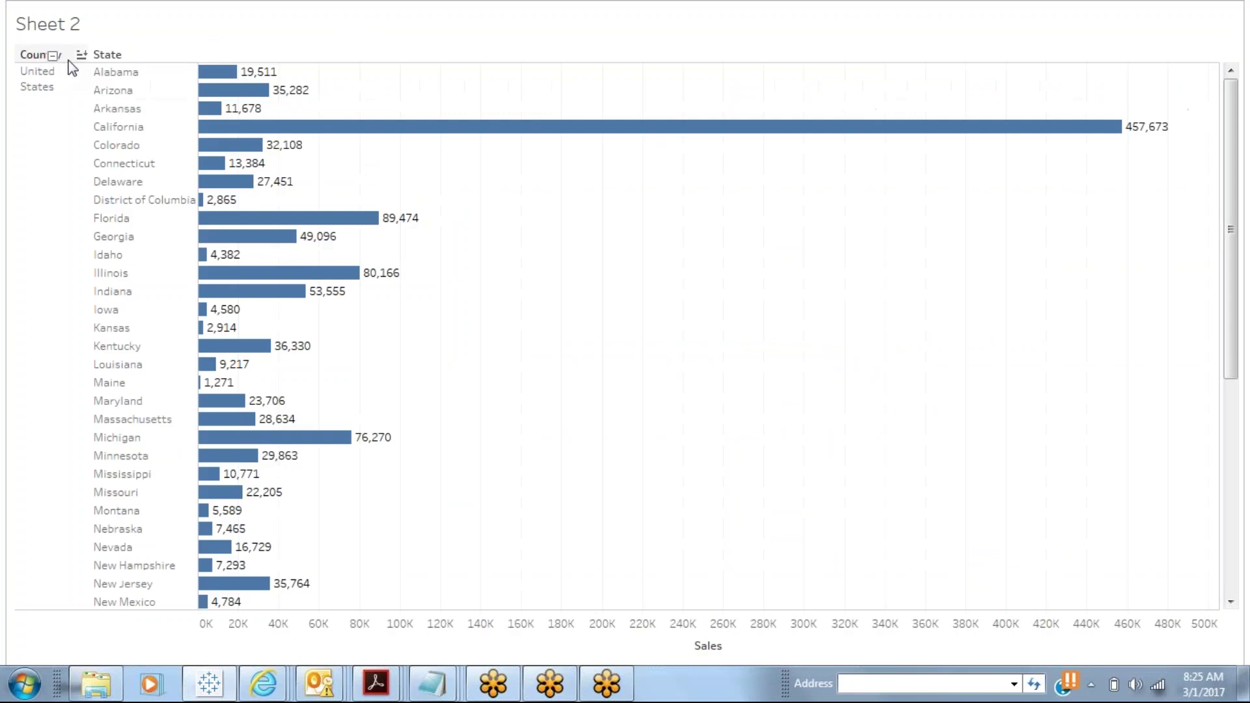
{"action": "left_click", "coordinate": [141, 56]}
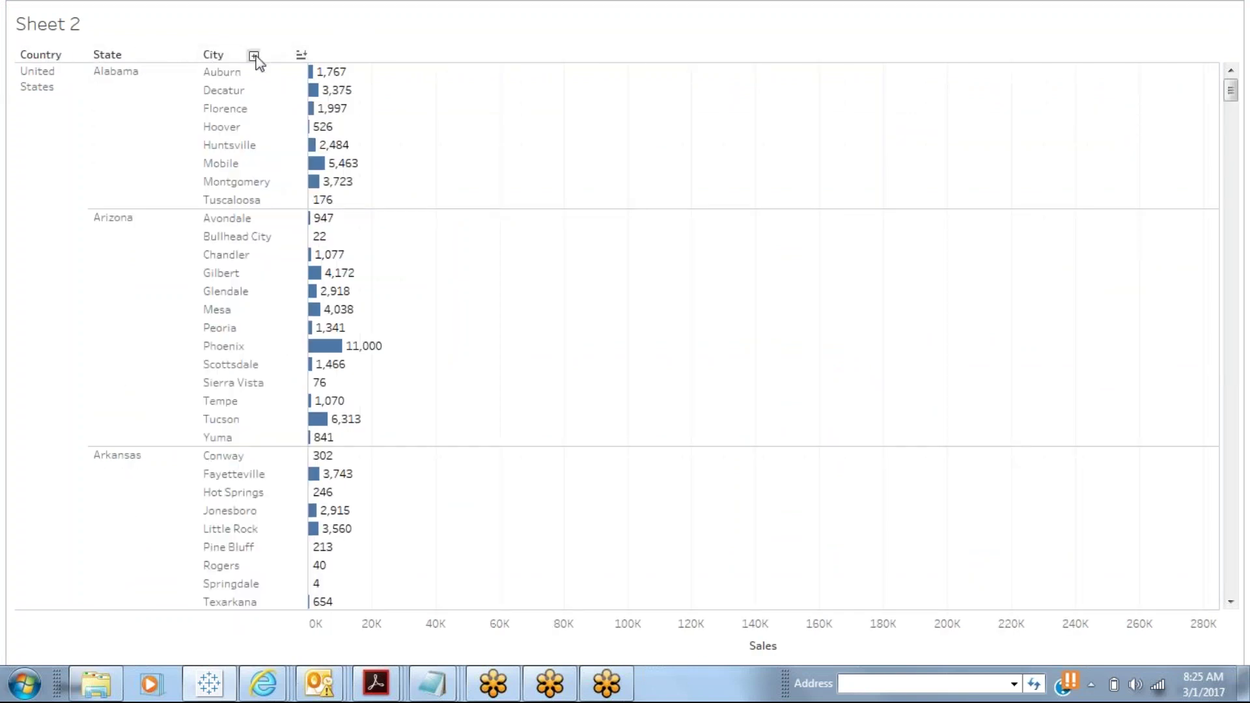
{"action": "left_click", "coordinate": [253, 57]}
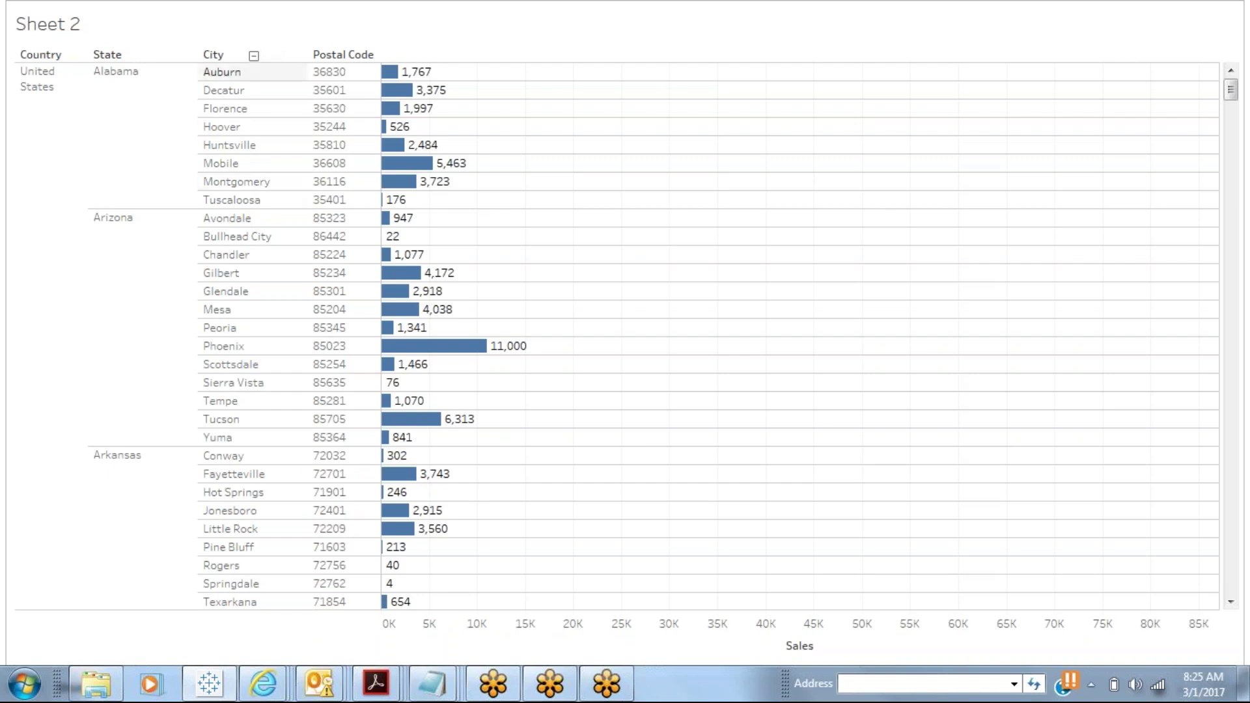
{"action": "left_click", "coordinate": [254, 57]}
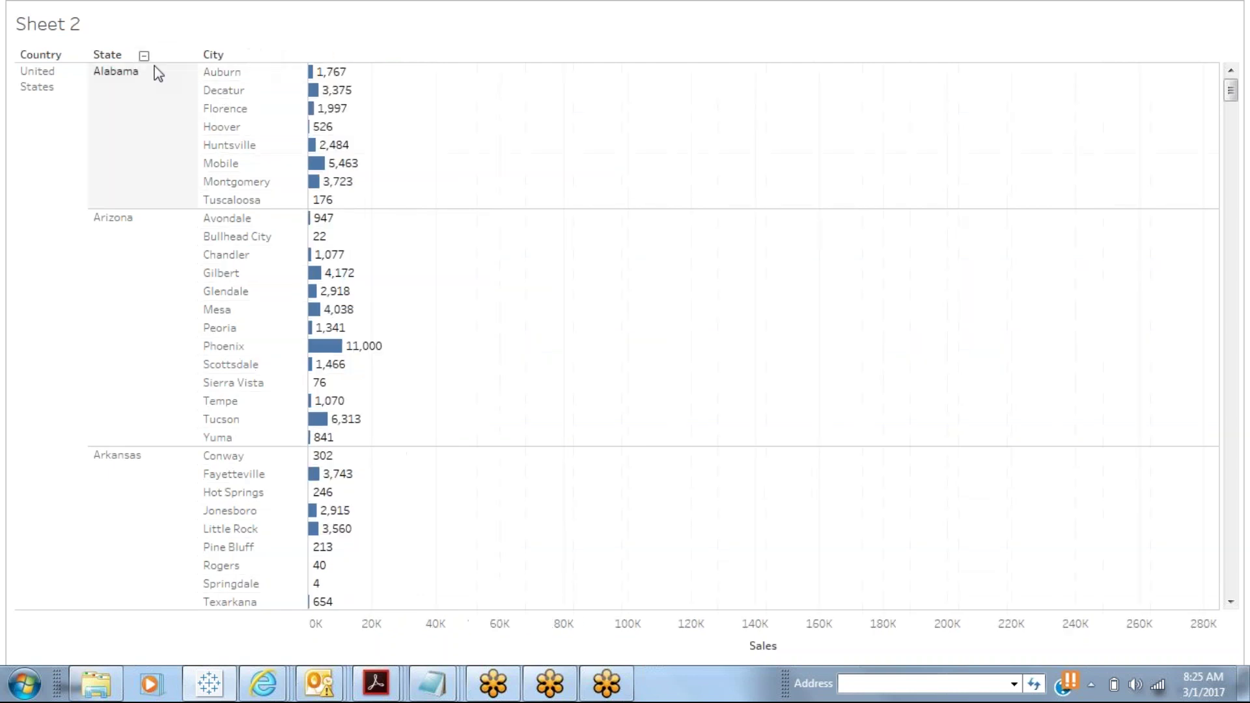
{"action": "left_click", "coordinate": [143, 56]}
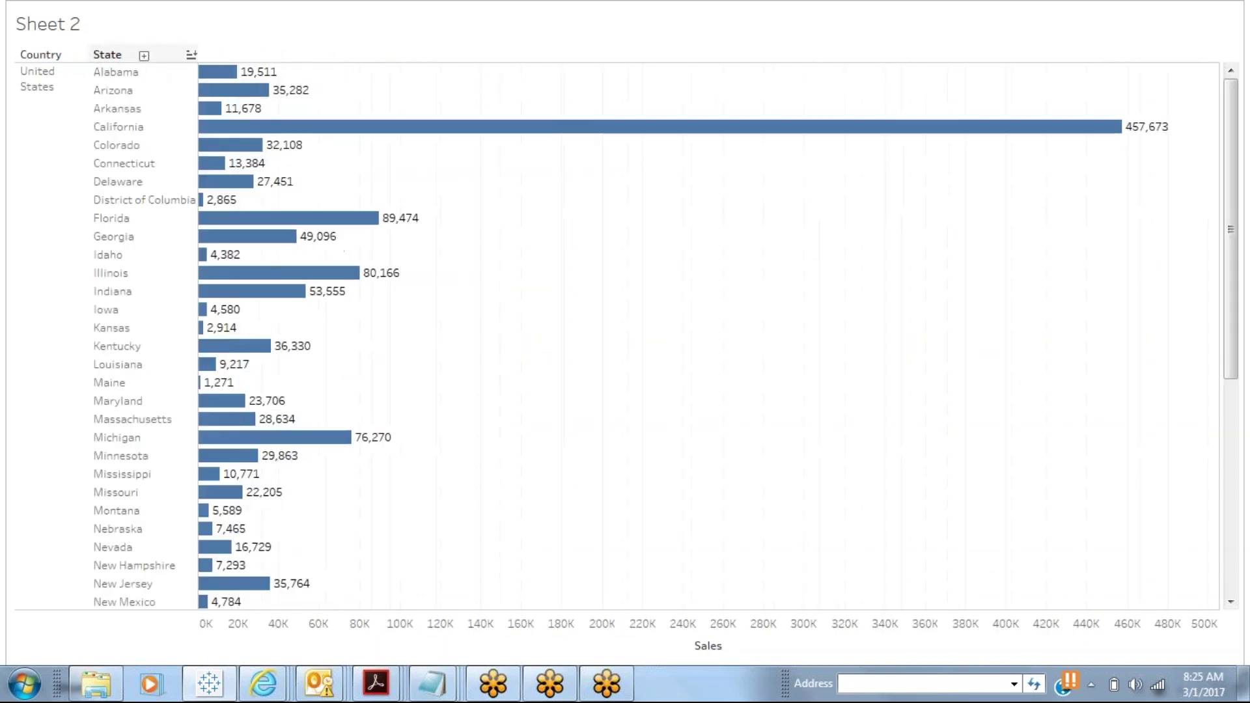
{"action": "left_click", "coordinate": [54, 57]}
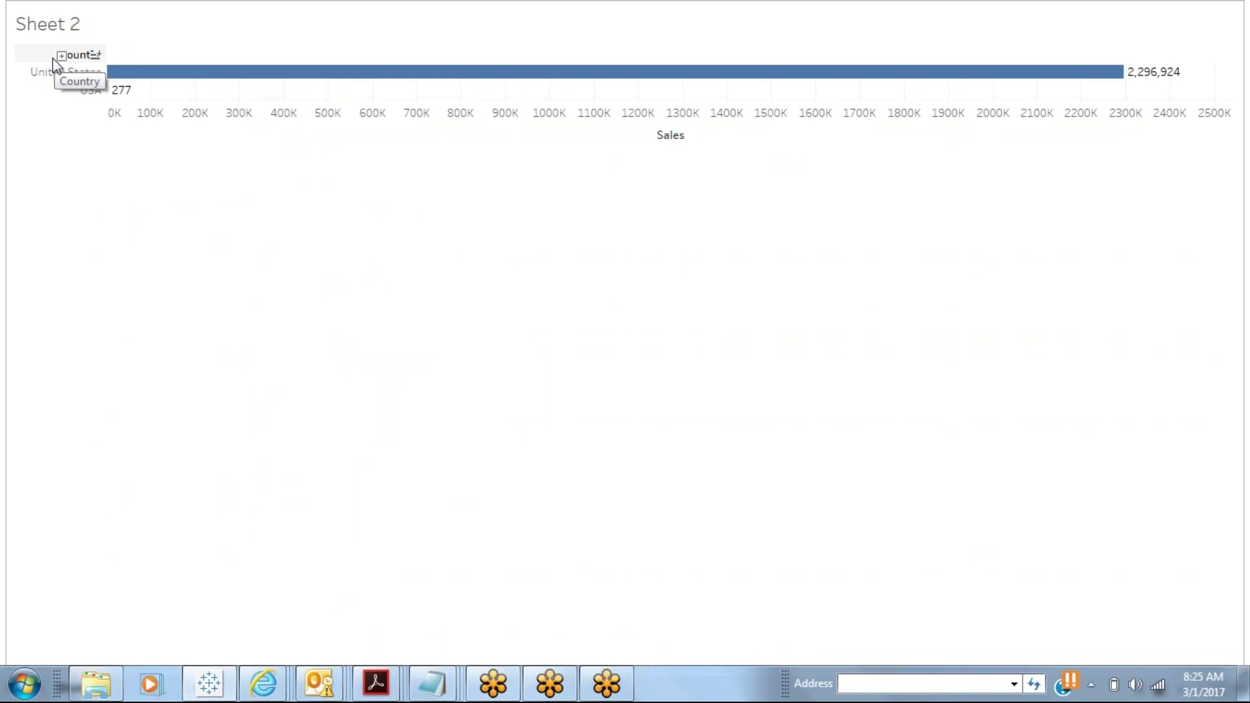
- Expand the Location hierarchy in the chart again through State and City to Postal Code
{"action": "left_click", "coordinate": [60, 56]}
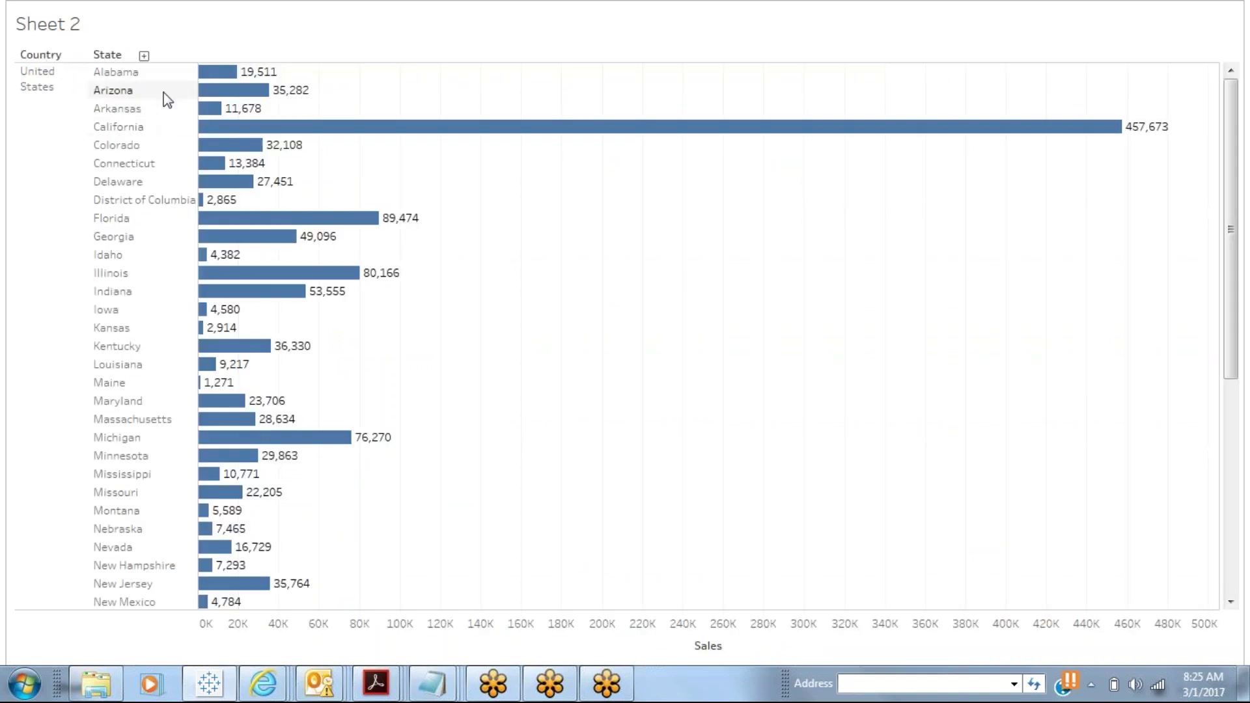
{"action": "left_click", "coordinate": [144, 57]}
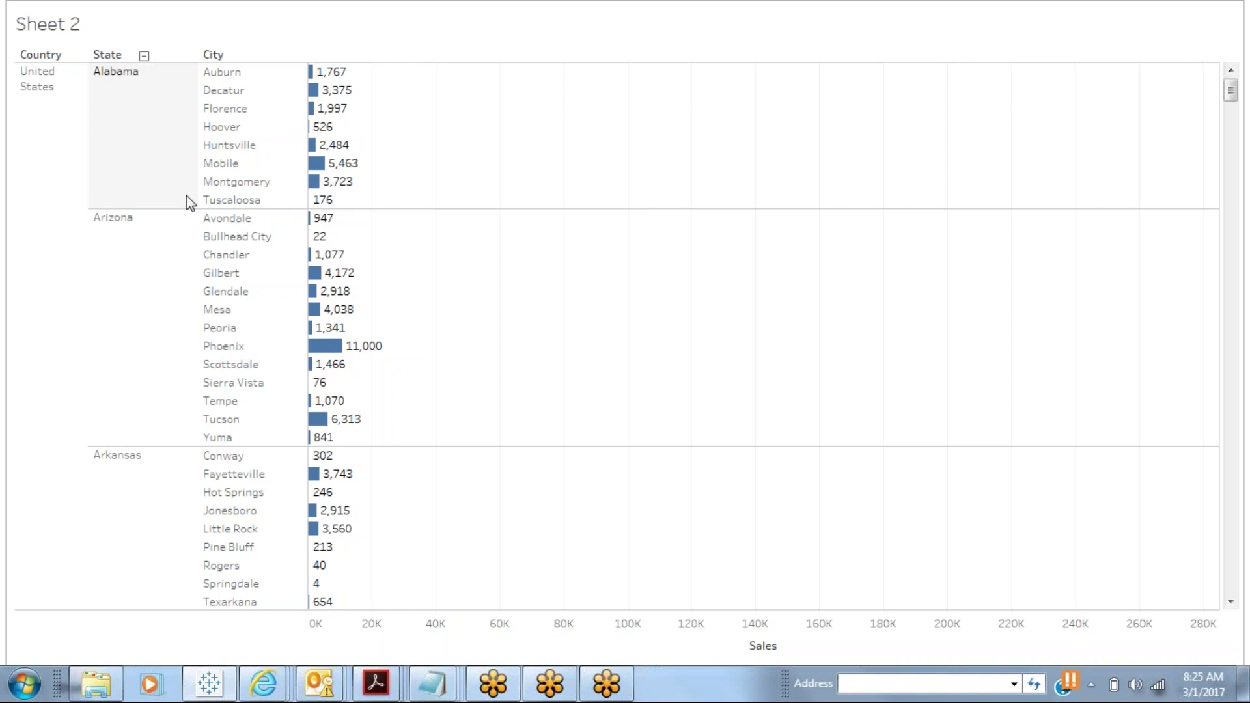
{"action": "left_click", "coordinate": [254, 56]}
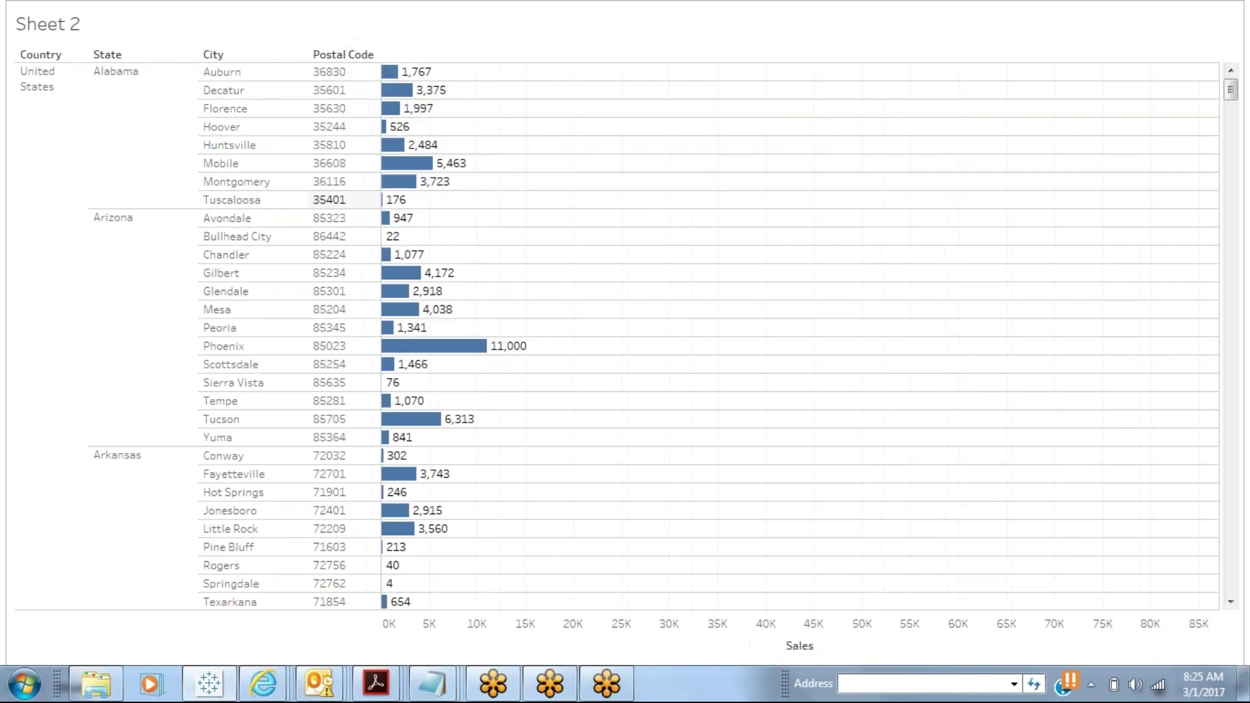
- Drill up from the Alabama header to the State level, and from the United States header to the Country level
{"action": "right_click", "coordinate": [268, 56]}
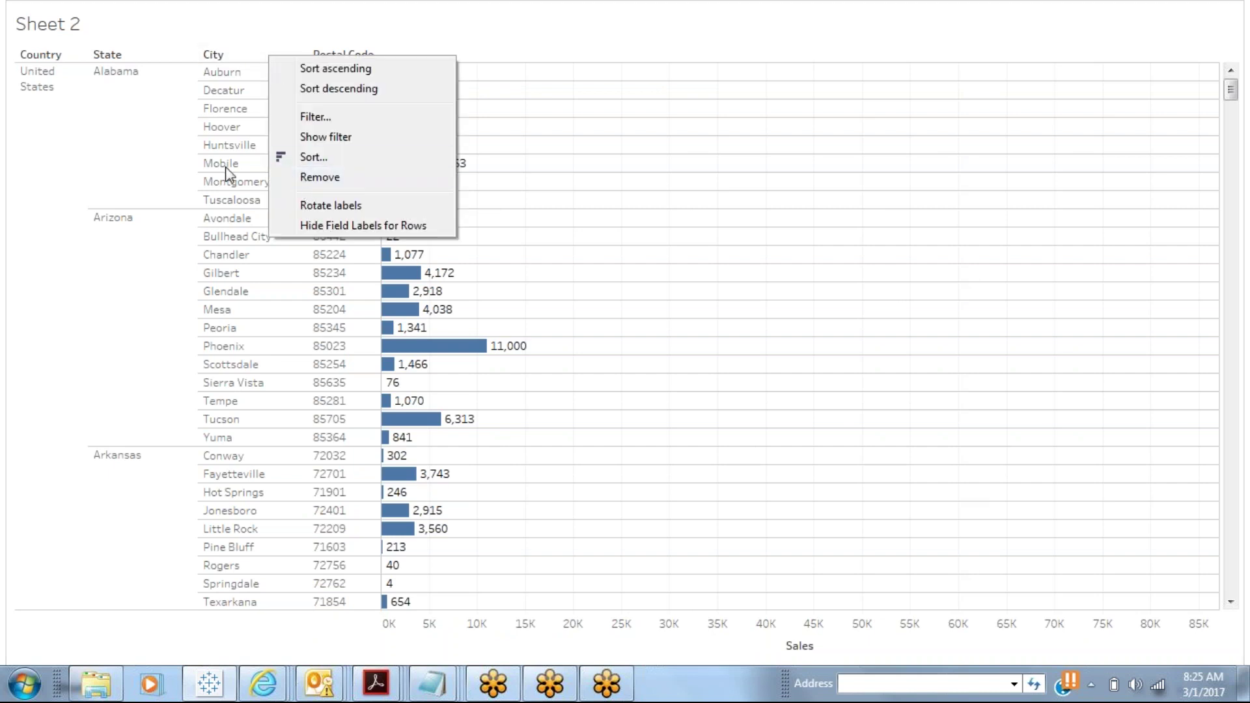
{"action": "left_click", "coordinate": [152, 161]}
{"action": "right_click", "coordinate": [151, 162]}
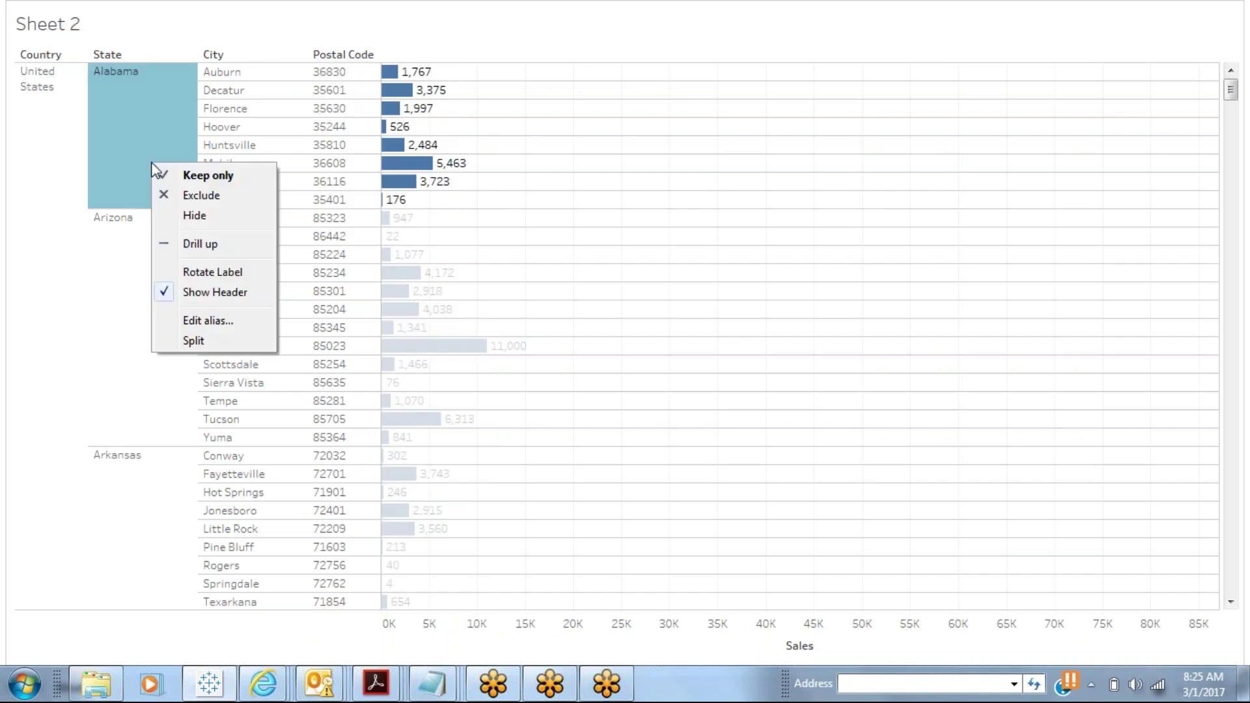
{"action": "left_click", "coordinate": [181, 245]}
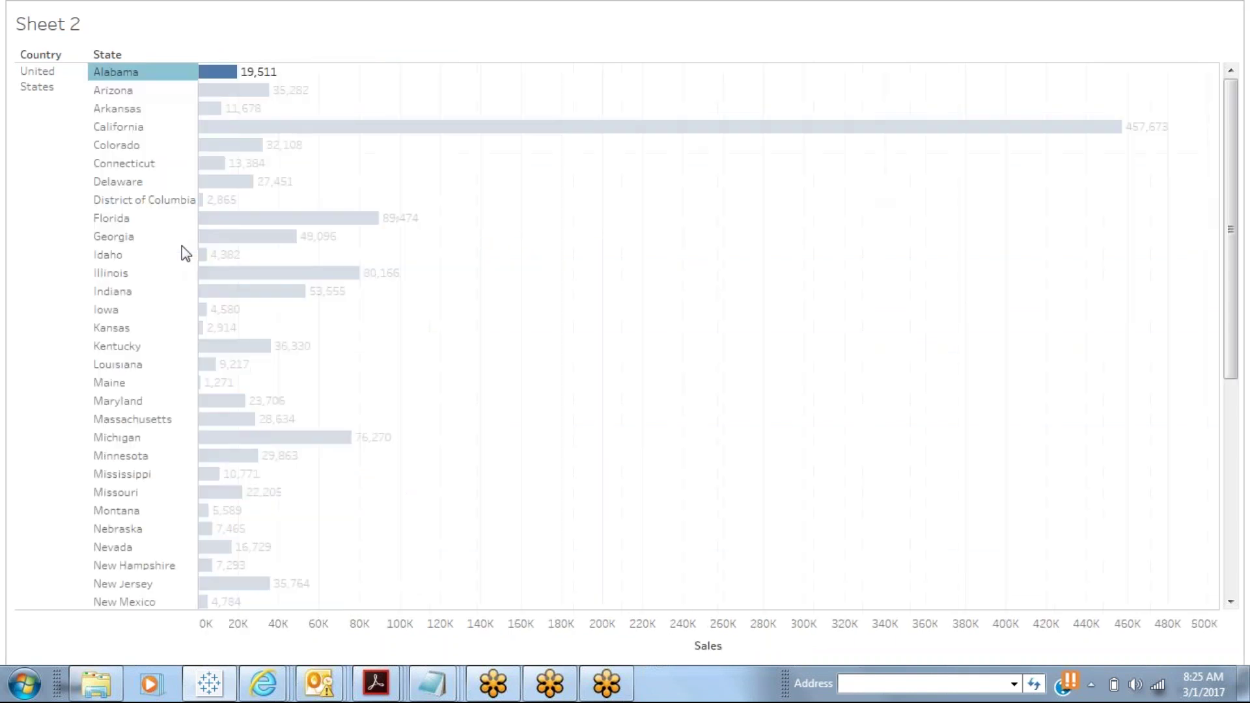
{"action": "right_click", "coordinate": [64, 154]}
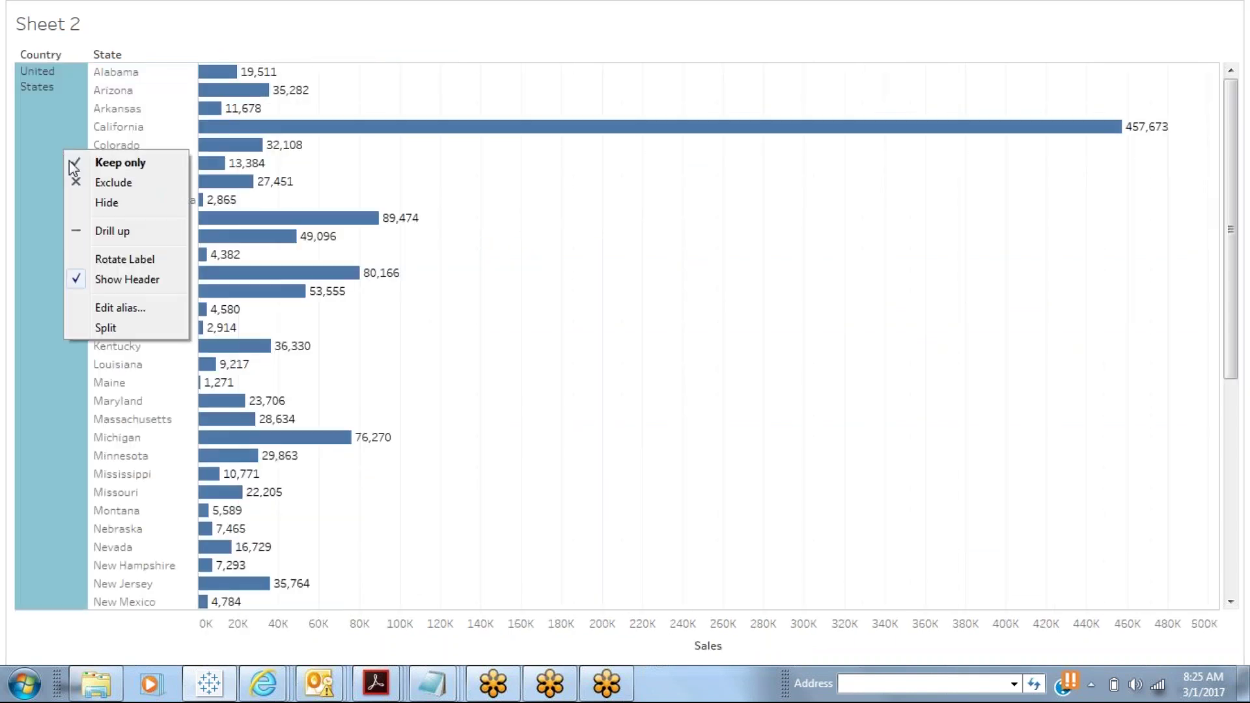
{"action": "left_click", "coordinate": [92, 231]}
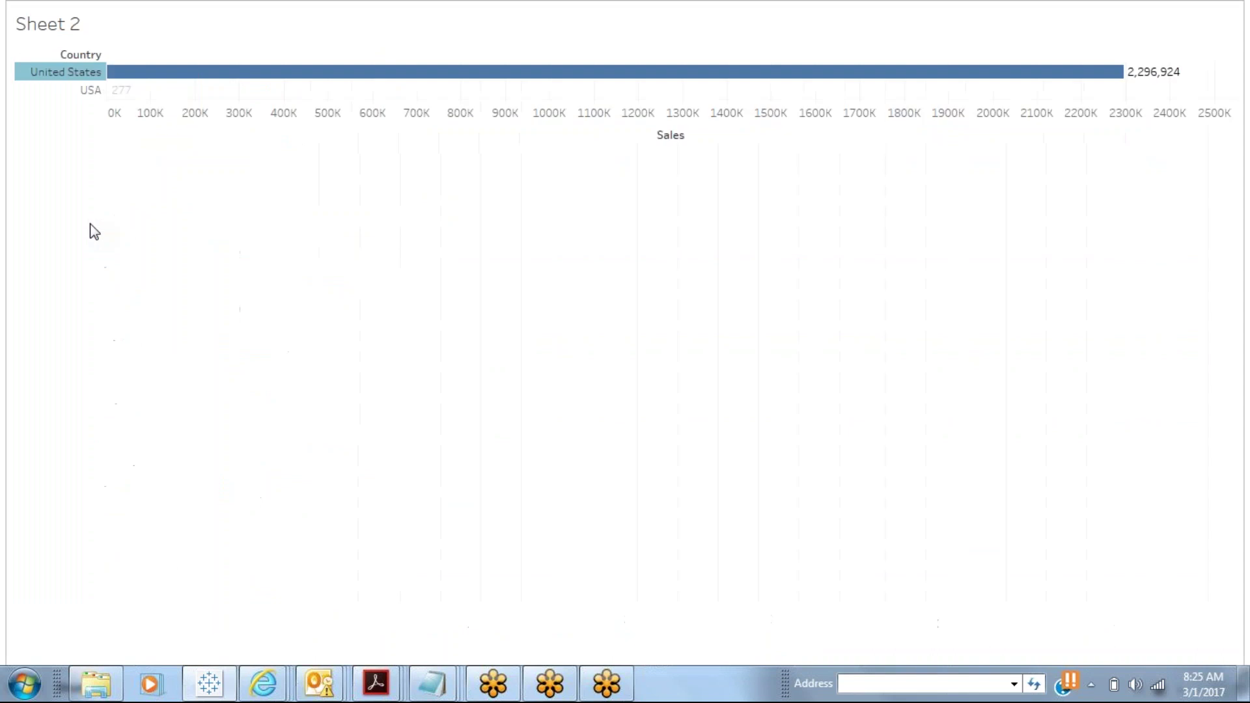
- Drill down from the USA header to the State level, and from the Delaware header to the City level
{"action": "right_click", "coordinate": [69, 91]}
{"action": "left_click", "coordinate": [121, 177]}
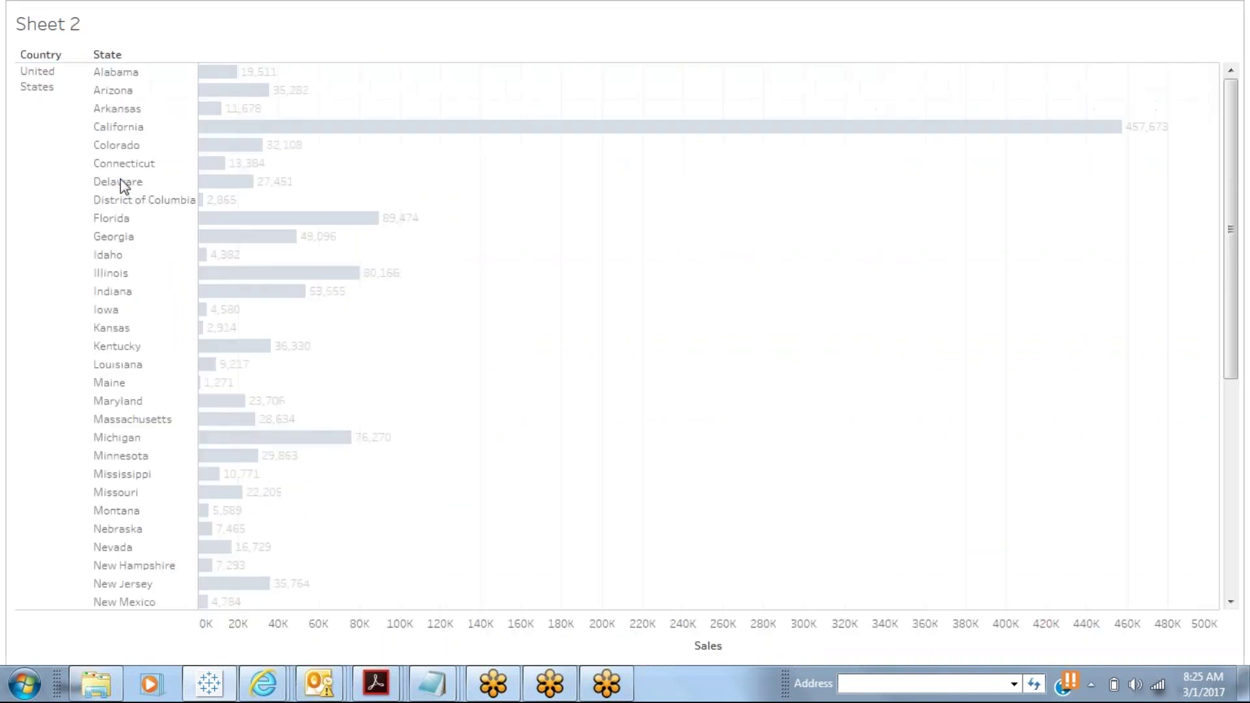
{"action": "right_click", "coordinate": [123, 185]}
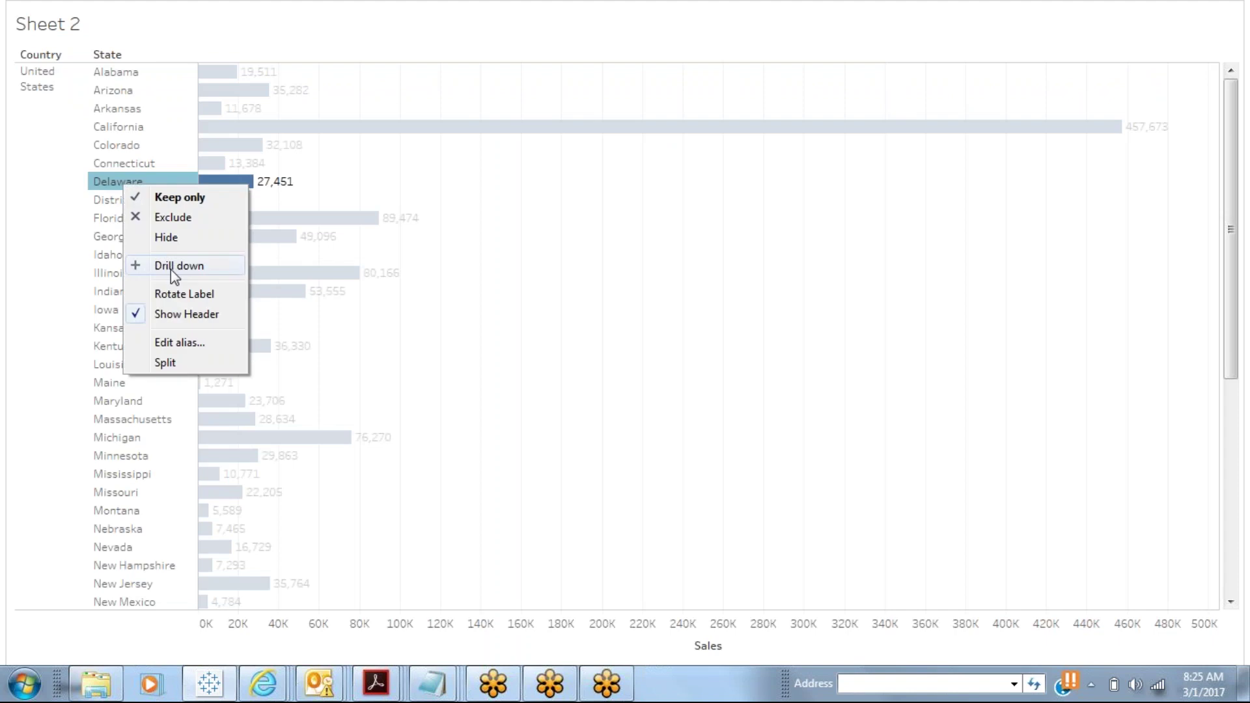
{"action": "left_click", "coordinate": [174, 271]}
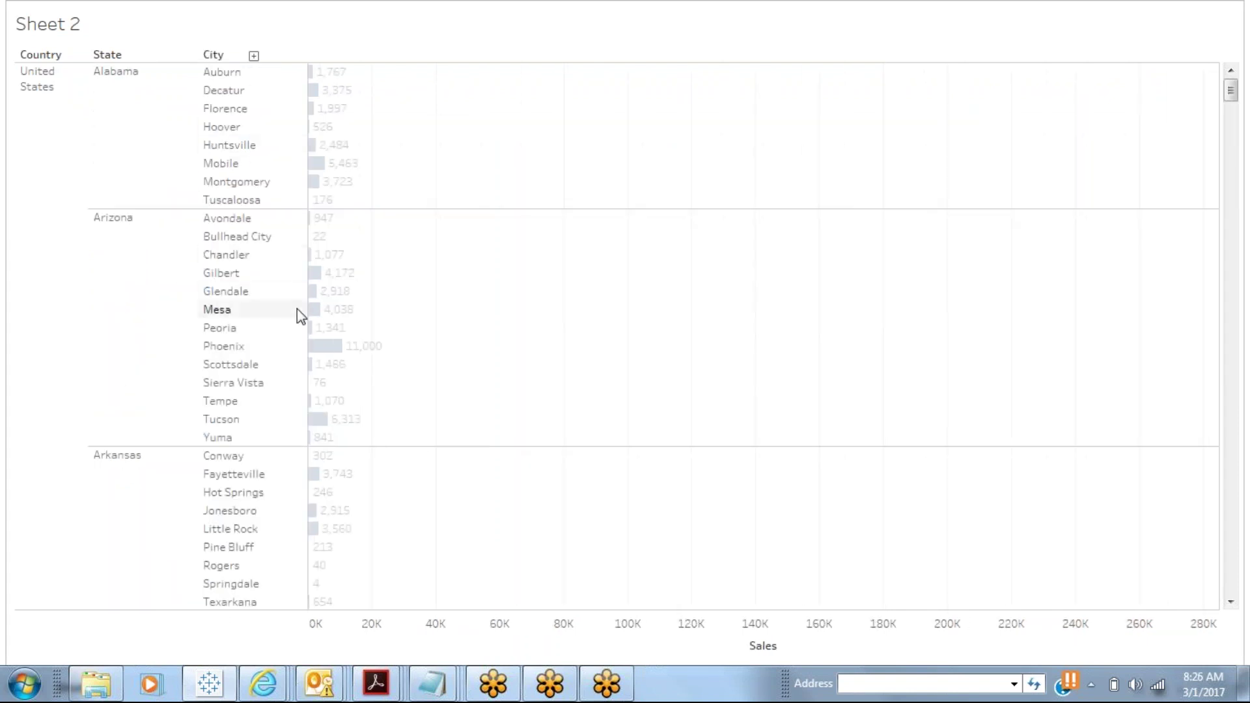
- Collapse the chart from the City level to the Country level and exit presentation mode
{"action": "right_click", "coordinate": [175, 158]}
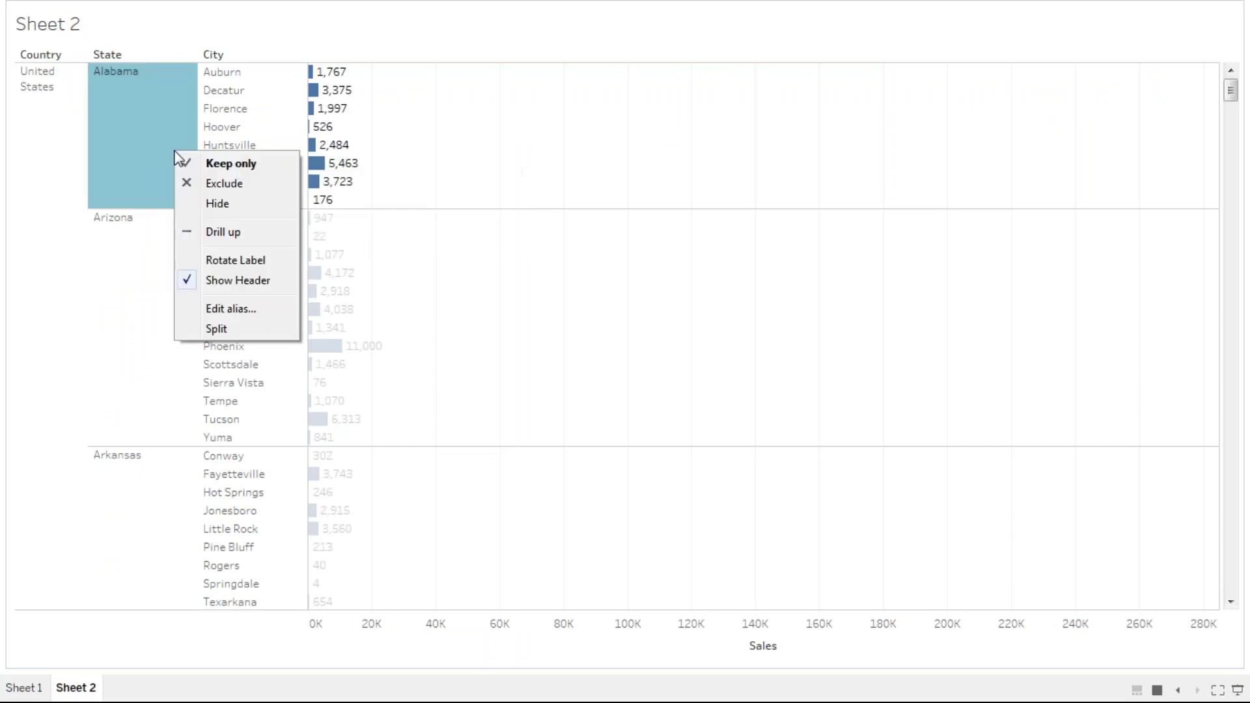
{"action": "left_click", "coordinate": [140, 45]}
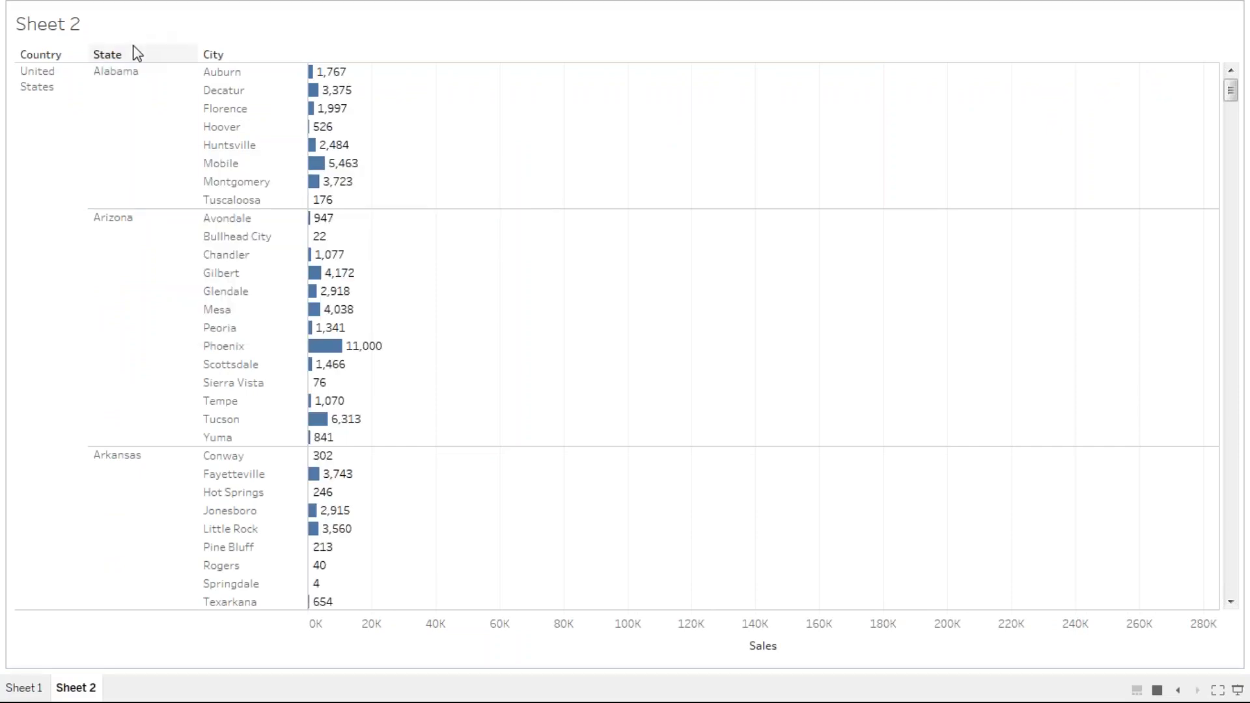
{"action": "left_click", "coordinate": [52, 56]}
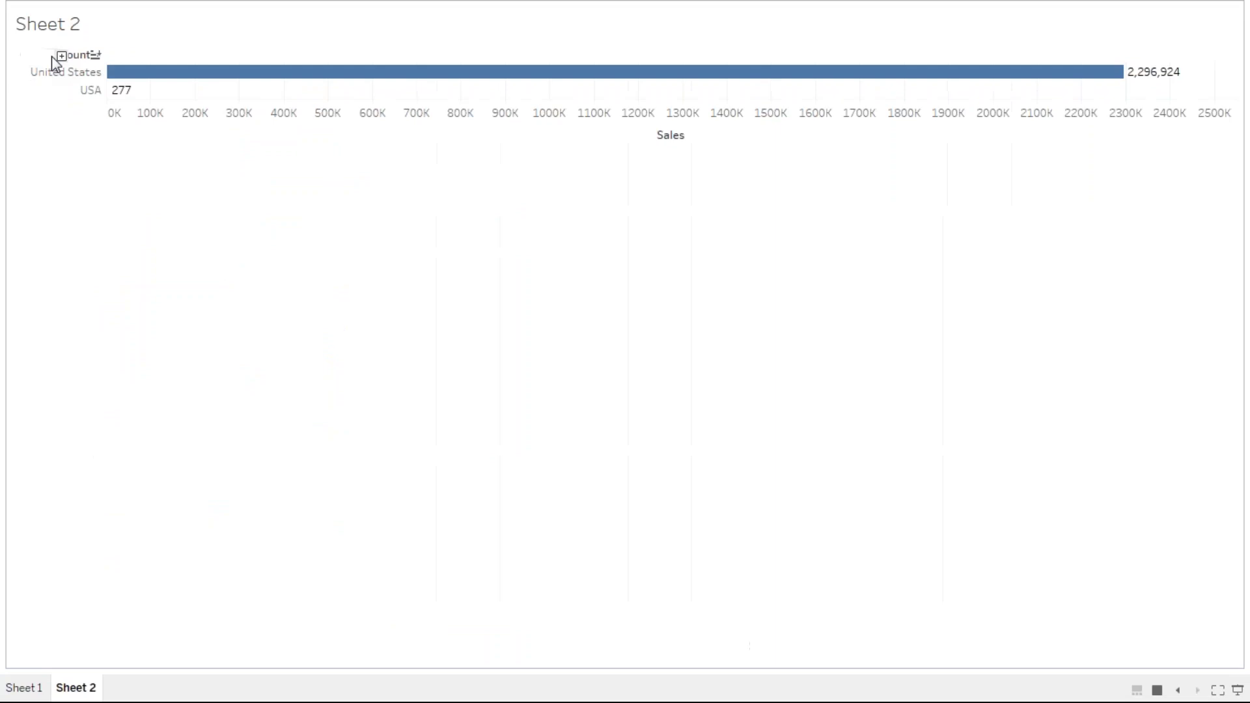
{"action": "key", "text": "Escape"}
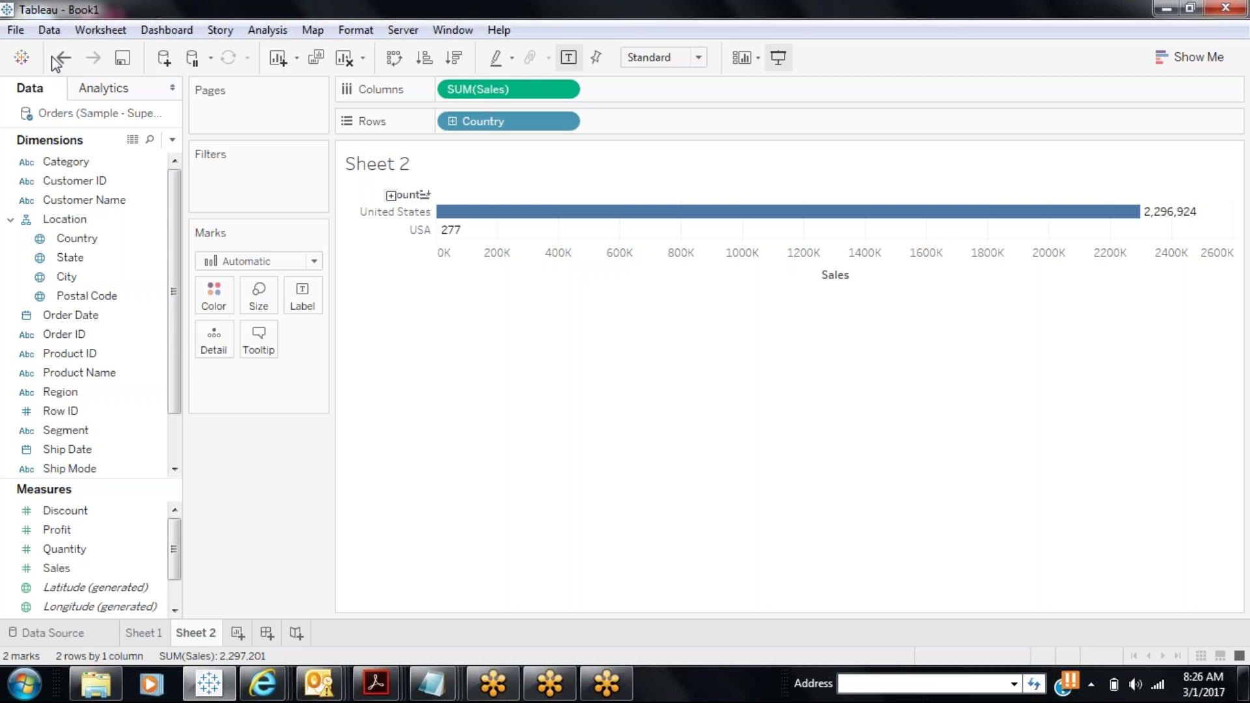
- Move City above State in the Location hierarchy and expand the chart from Country through City to State
{"action": "right_click", "coordinate": [59, 228]}
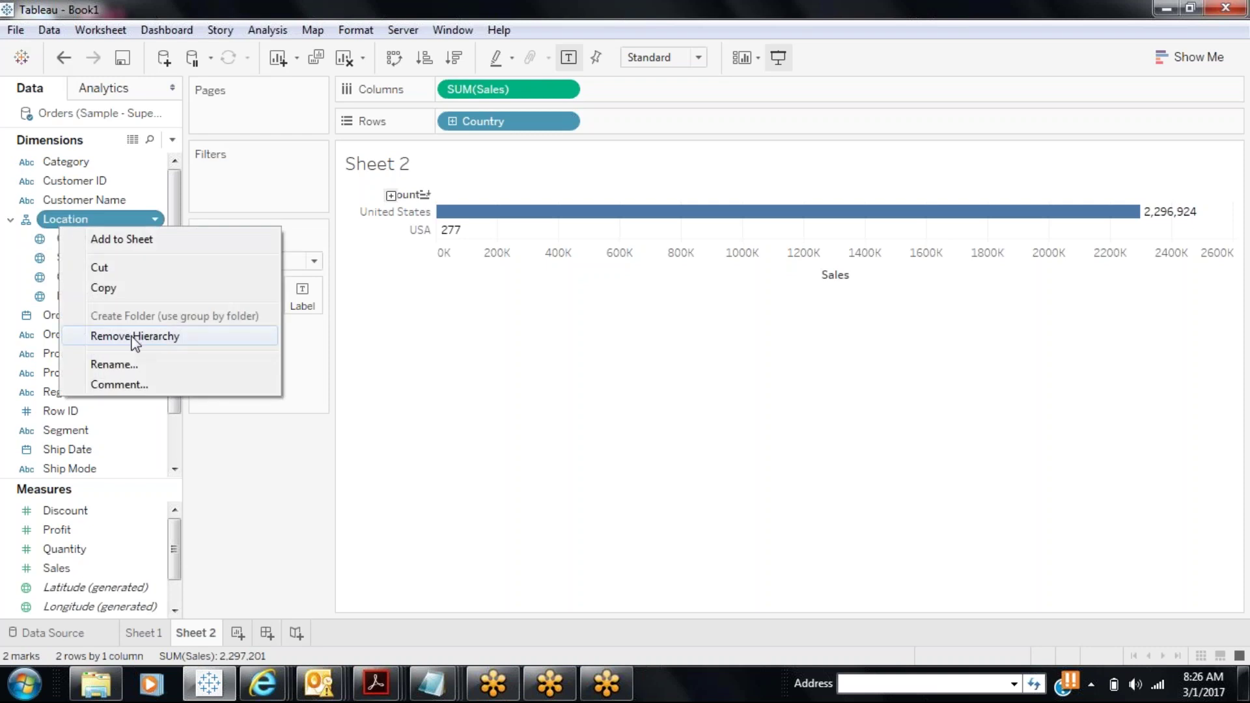
{"action": "left_click", "coordinate": [250, 582]}
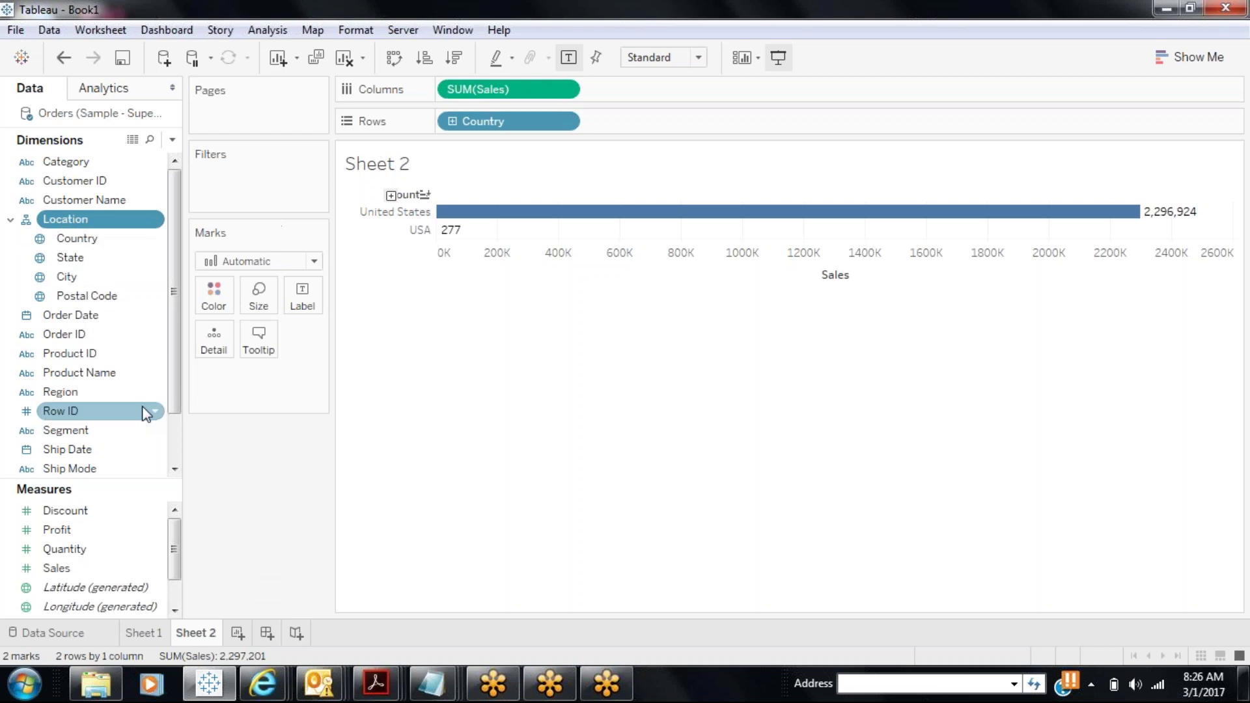
{"action": "left_click", "coordinate": [75, 281]}
{"action": "left_click_drag", "start_coordinate": [74, 278], "coordinate": [77, 264]}
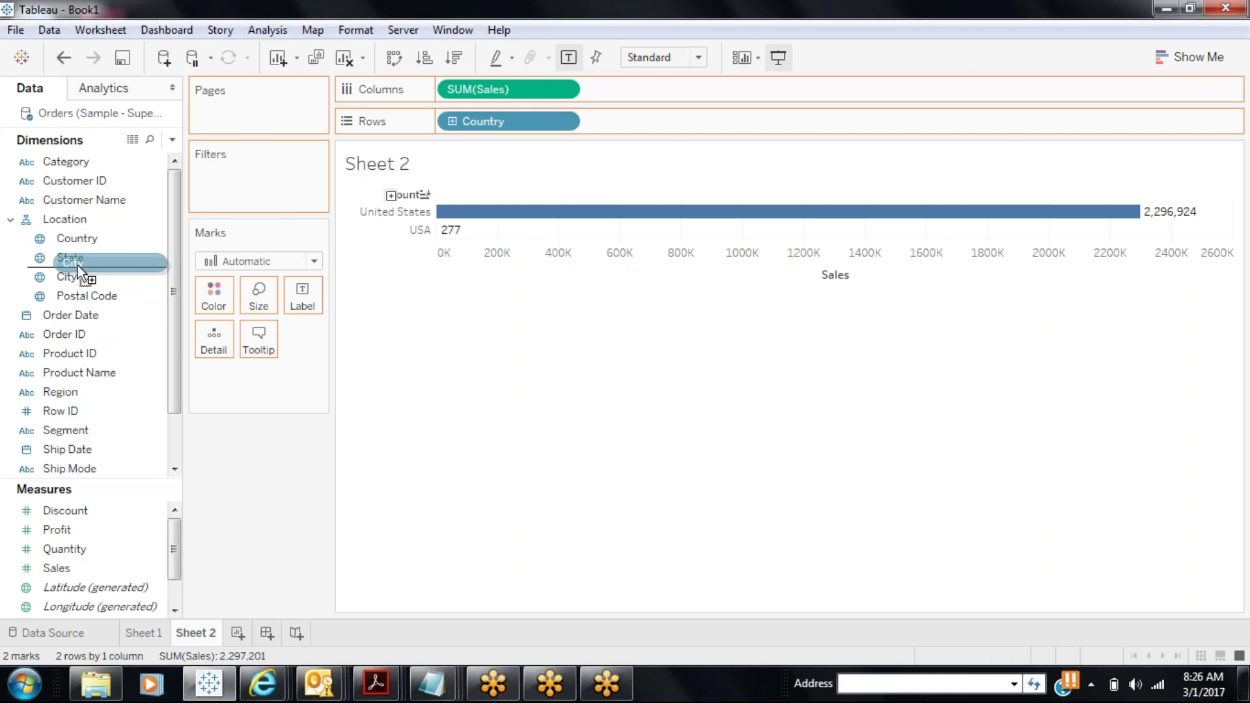
{"action": "left_click_drag", "start_coordinate": [77, 264], "coordinate": [81, 250]}
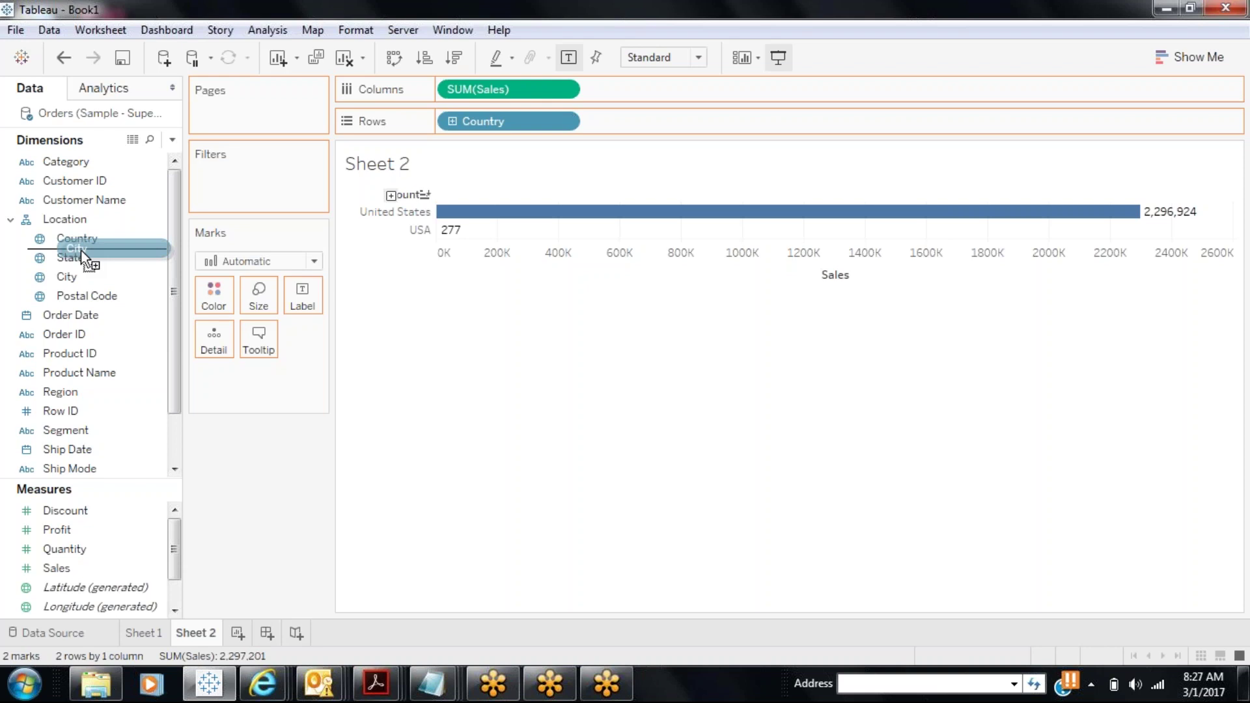
{"action": "left_click_drag", "start_coordinate": [80, 250], "coordinate": [81, 250]}
{"action": "left_click", "coordinate": [84, 235]}
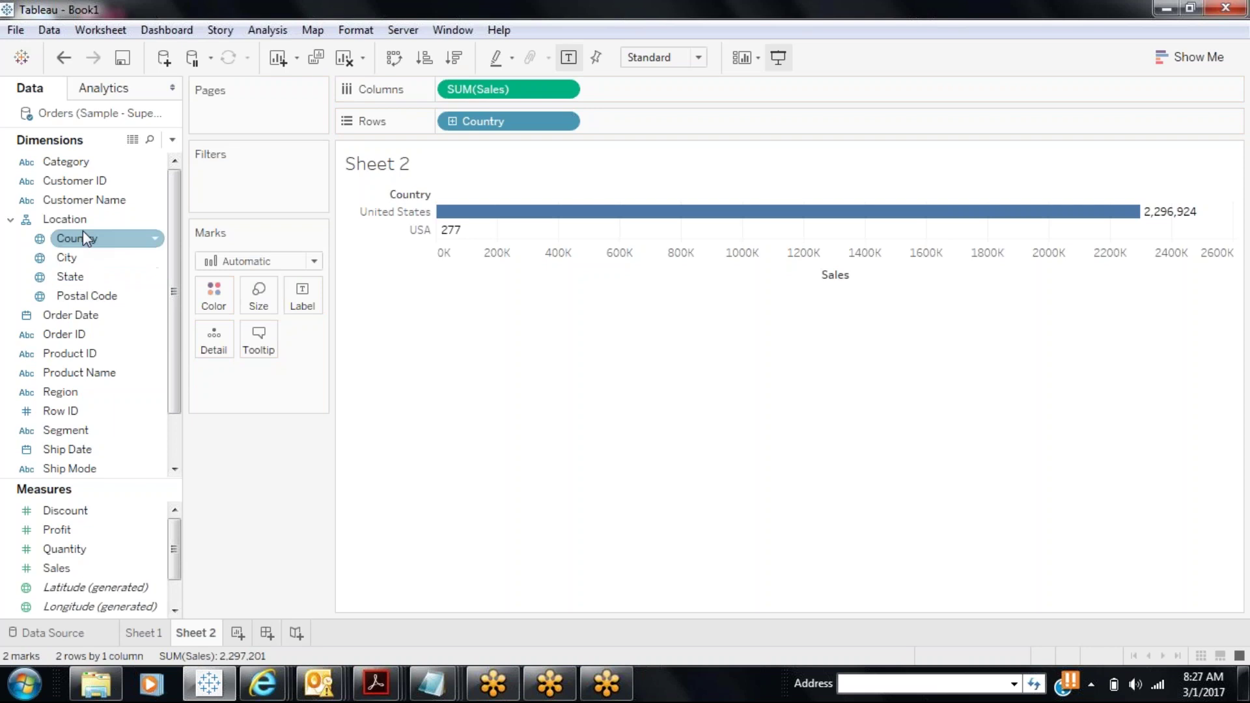
{"action": "left_click", "coordinate": [80, 278]}
{"action": "left_click_drag", "start_coordinate": [79, 278], "coordinate": [594, 124]}
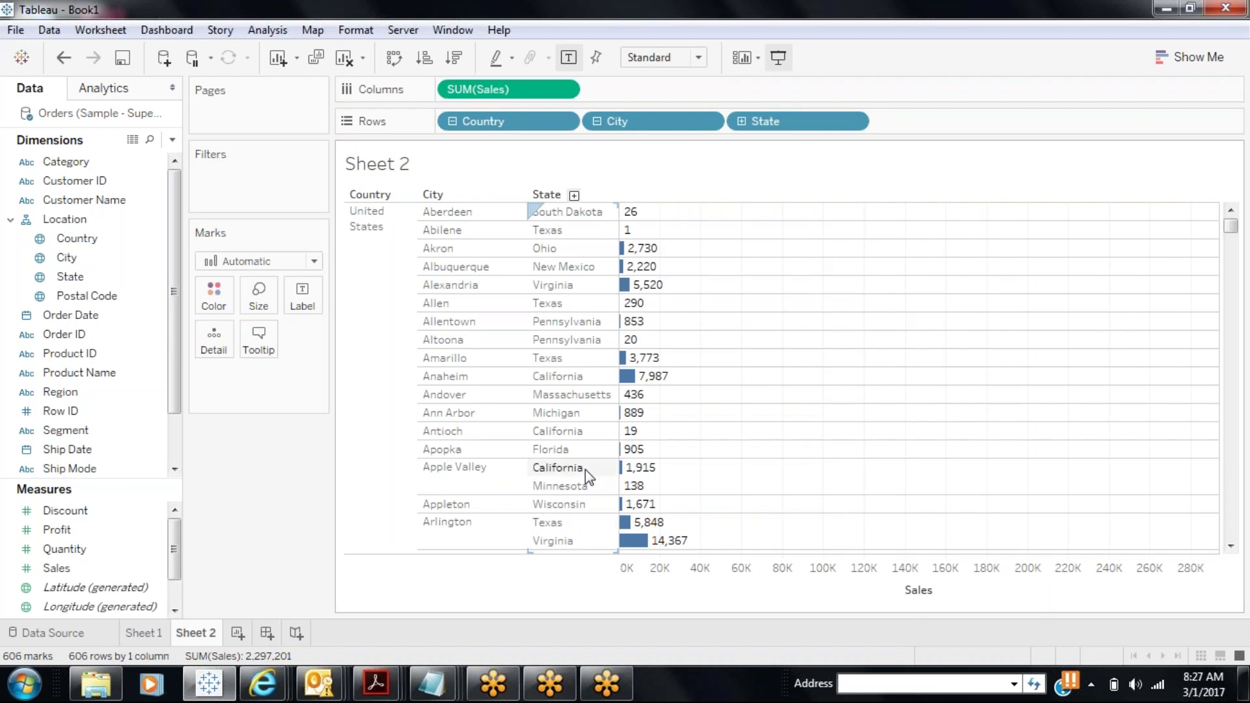
- Move State back above City in the Location hierarchy, and collapse and re-expand Country in the chart to the State level
{"action": "left_click", "coordinate": [58, 279]}
{"action": "left_click_drag", "start_coordinate": [59, 279], "coordinate": [61, 252]}
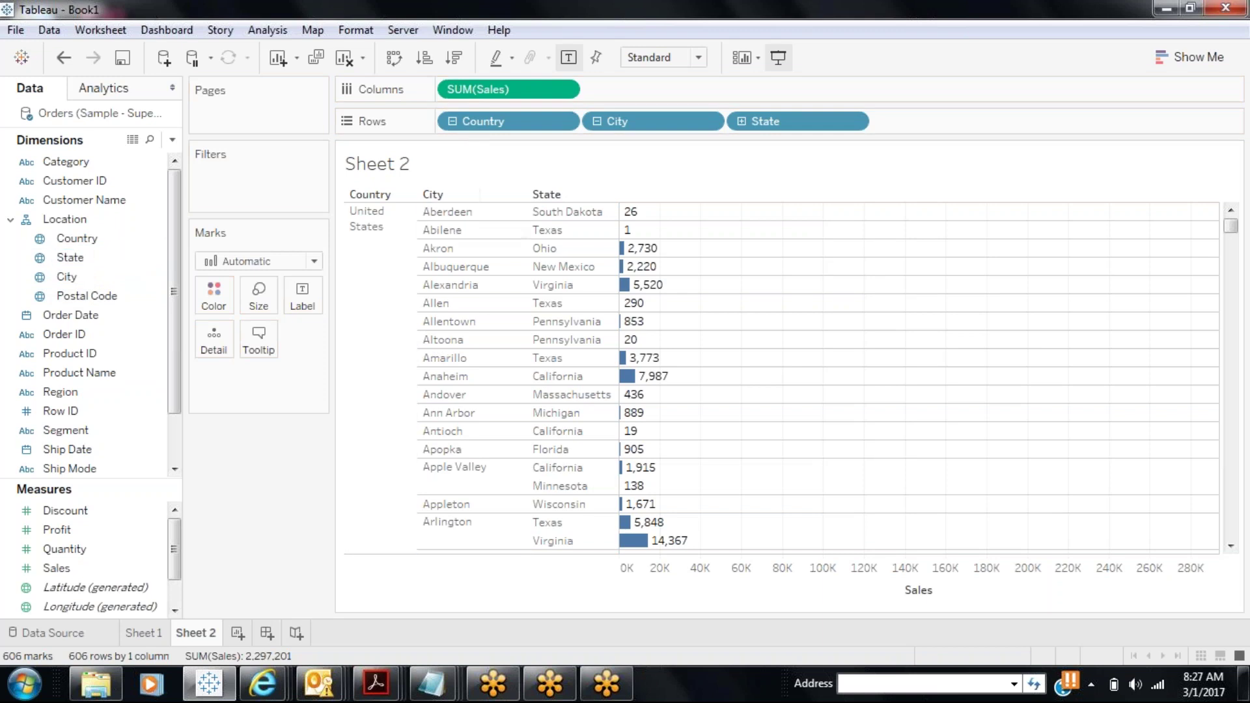
{"action": "left_click", "coordinate": [452, 122]}
{"action": "left_click", "coordinate": [451, 122]}
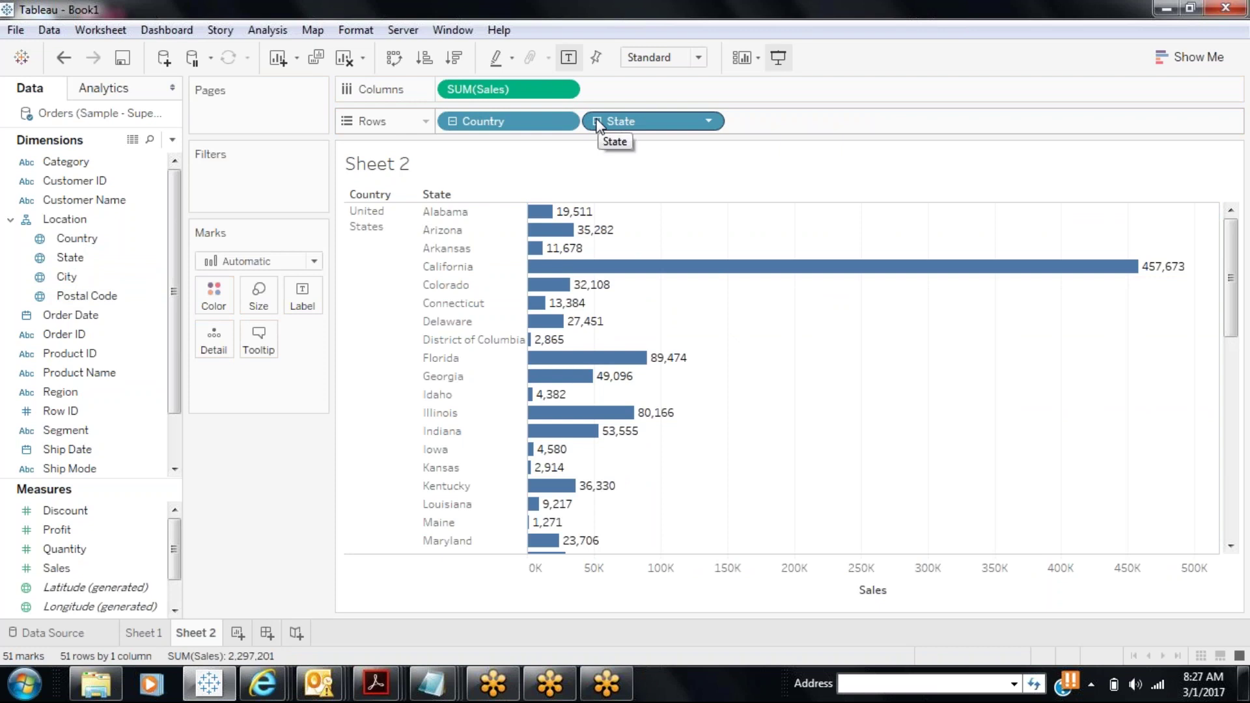
{"action": "right_click", "coordinate": [85, 296]}
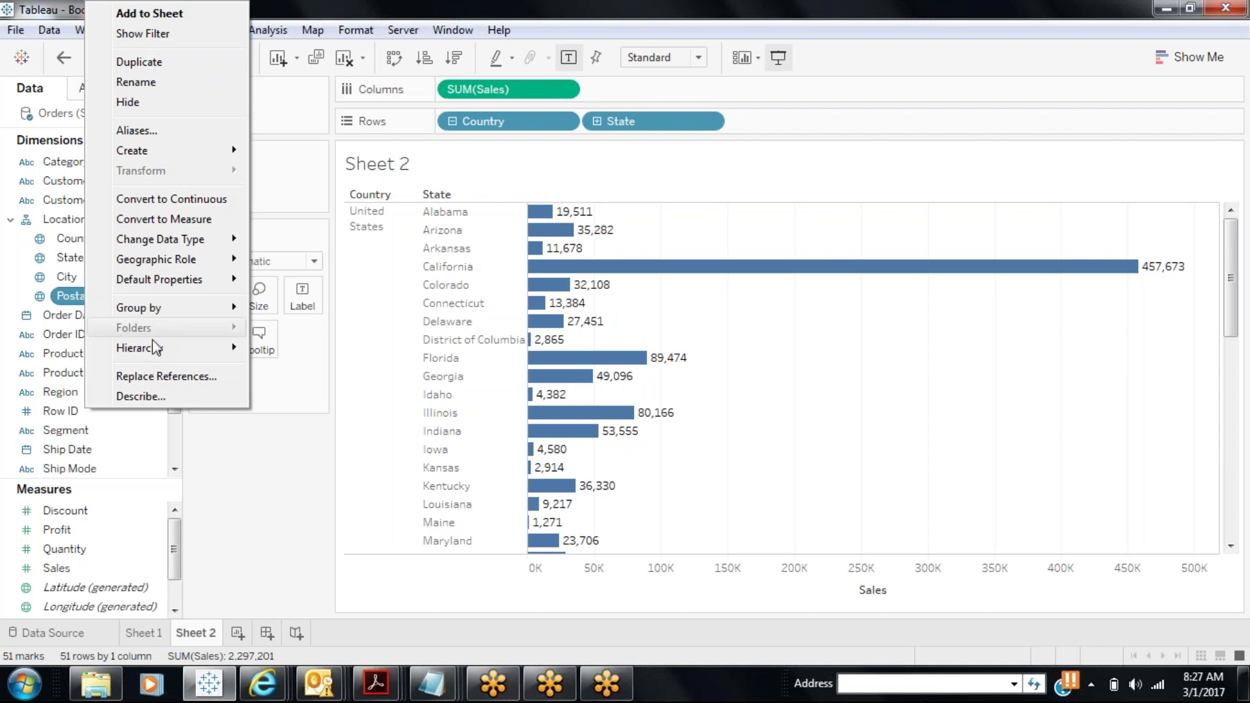
{"action": "mouse_move", "coordinate": [155, 350]}
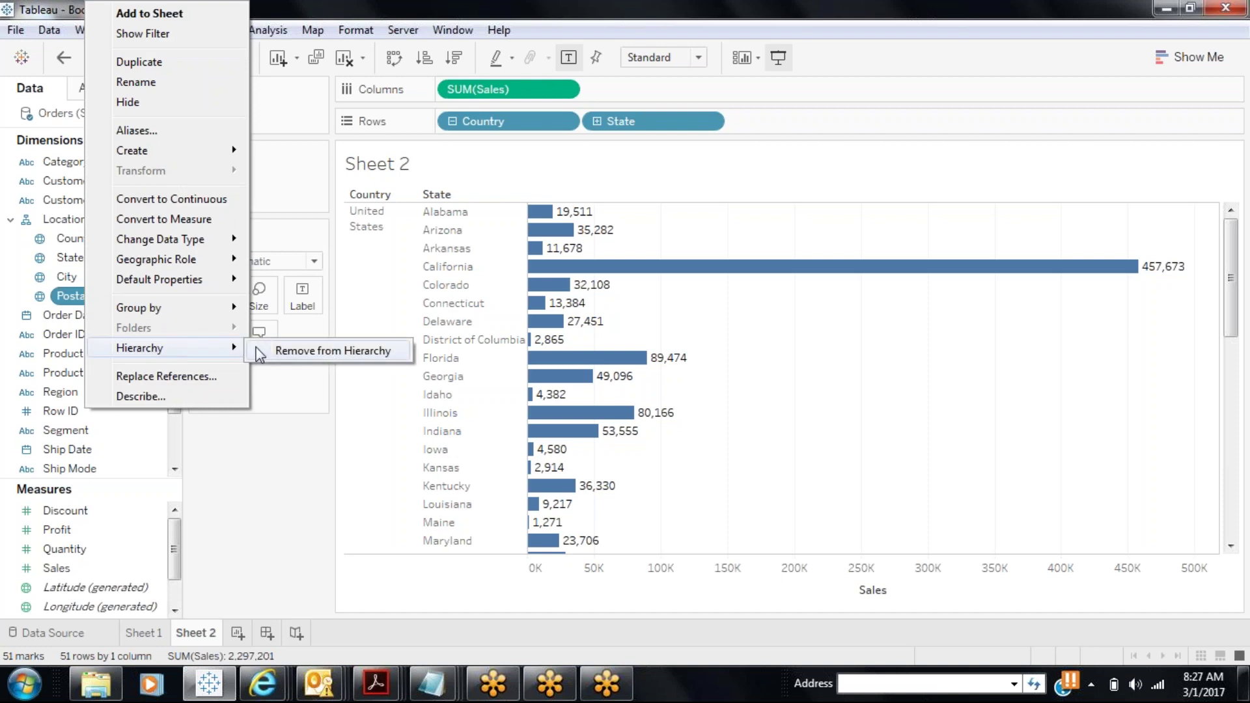
{"action": "left_click", "coordinate": [190, 413]}
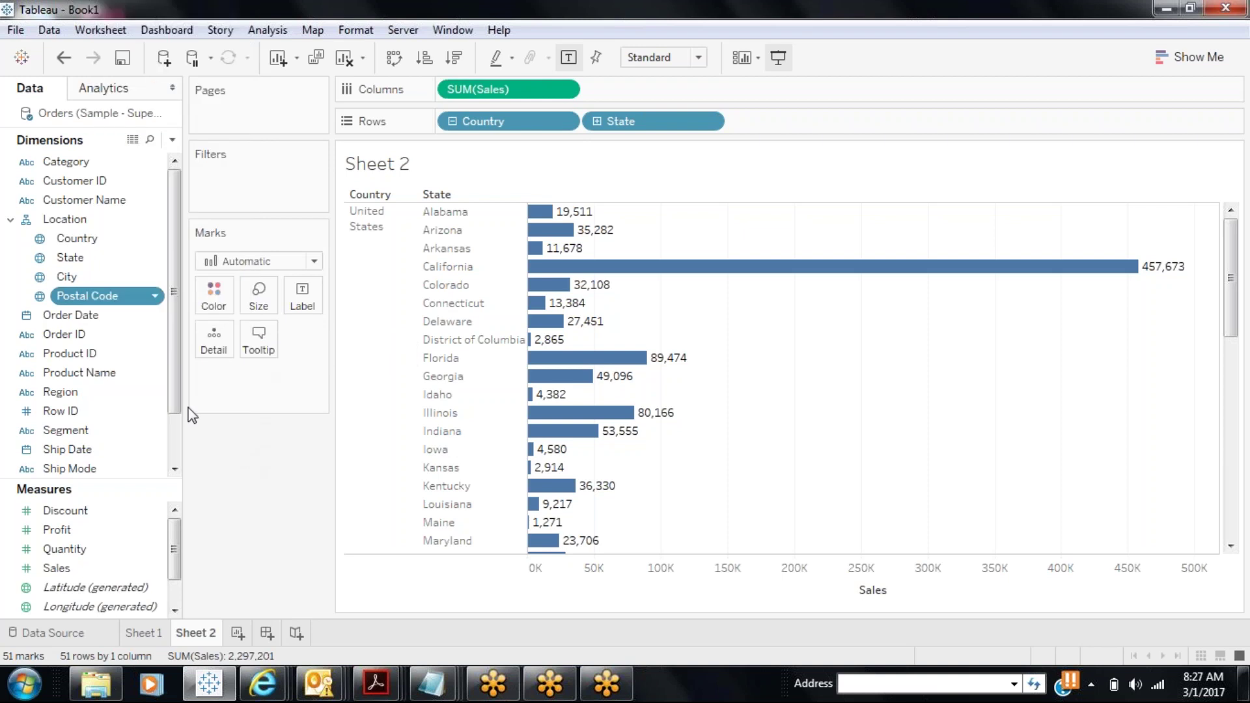
- Move Postal Code out of the Location hierarchy into the measures, and return it to the dimensions as a standalone field
{"action": "left_click_drag", "start_coordinate": [120, 300], "coordinate": [139, 556]}
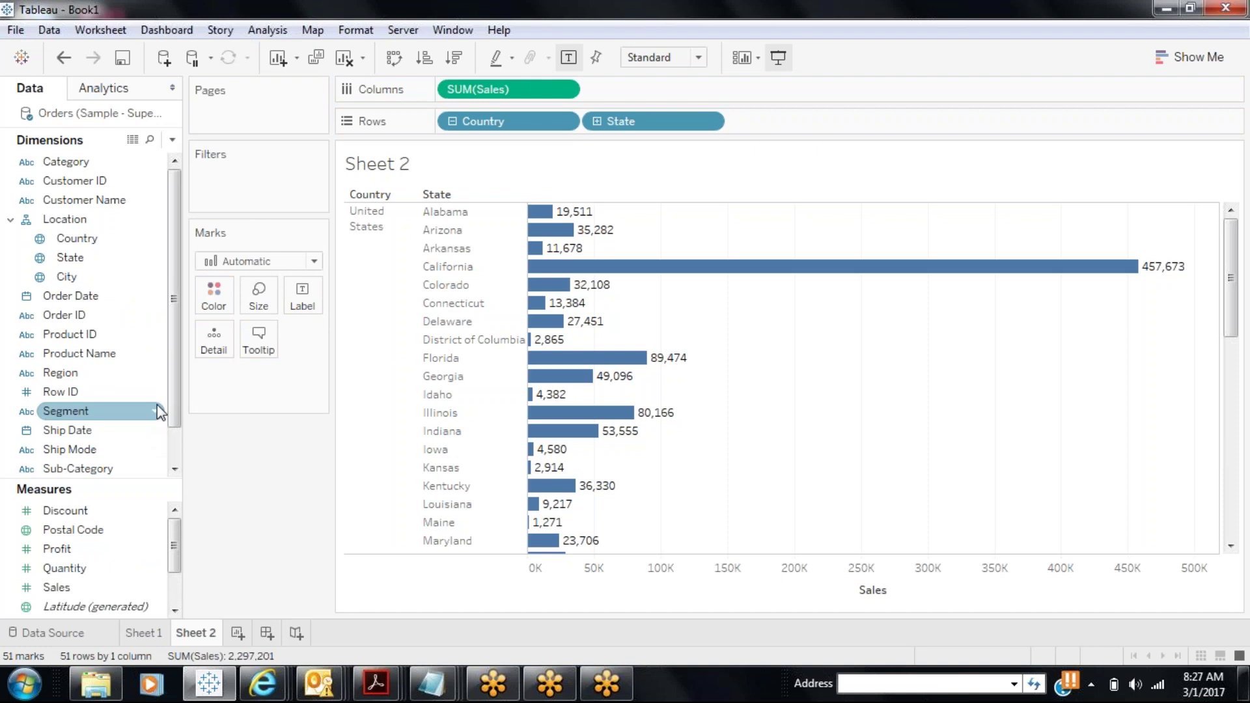
{"action": "left_click_drag", "start_coordinate": [173, 351], "coordinate": [173, 228]}
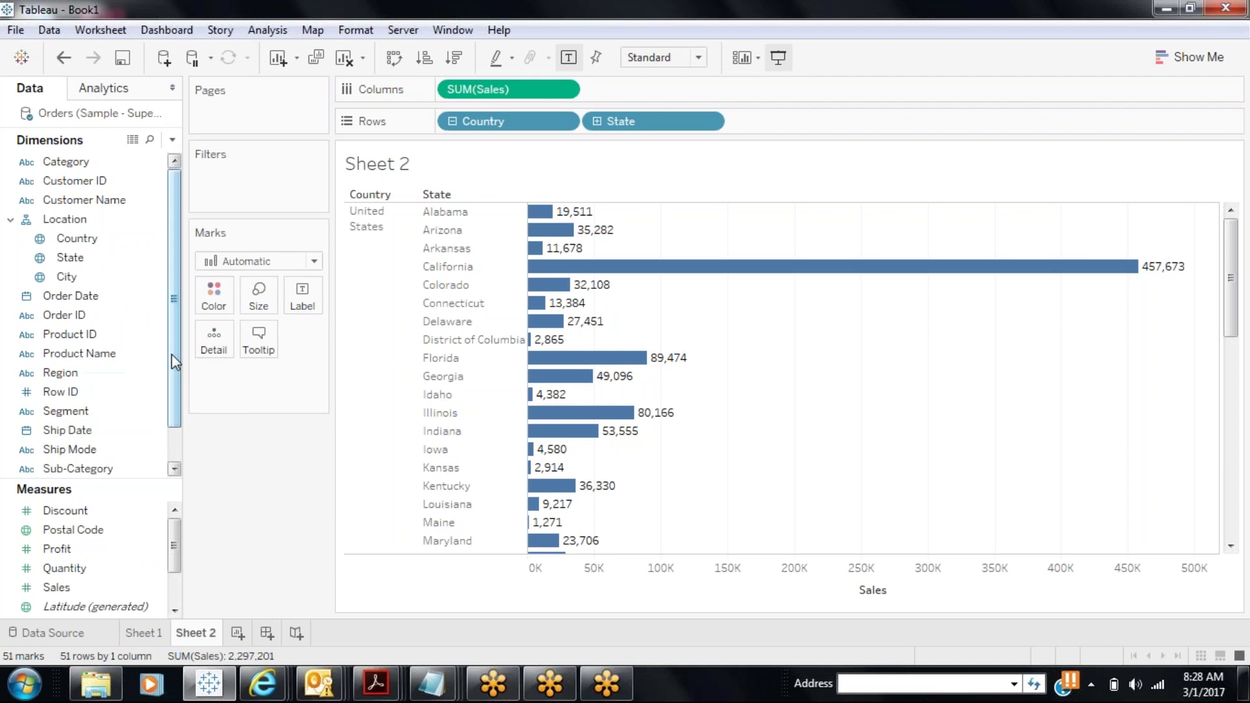
{"action": "left_click", "coordinate": [65, 510]}
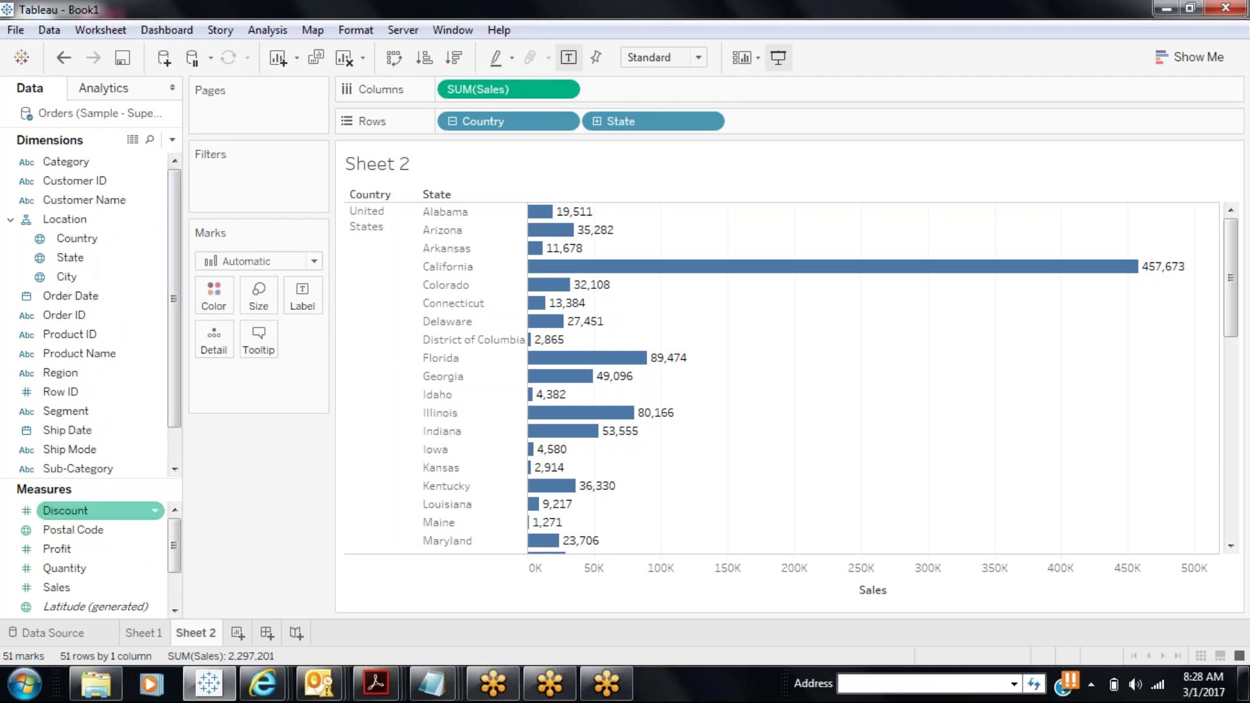
{"action": "left_click_drag", "start_coordinate": [73, 530], "coordinate": [78, 374]}
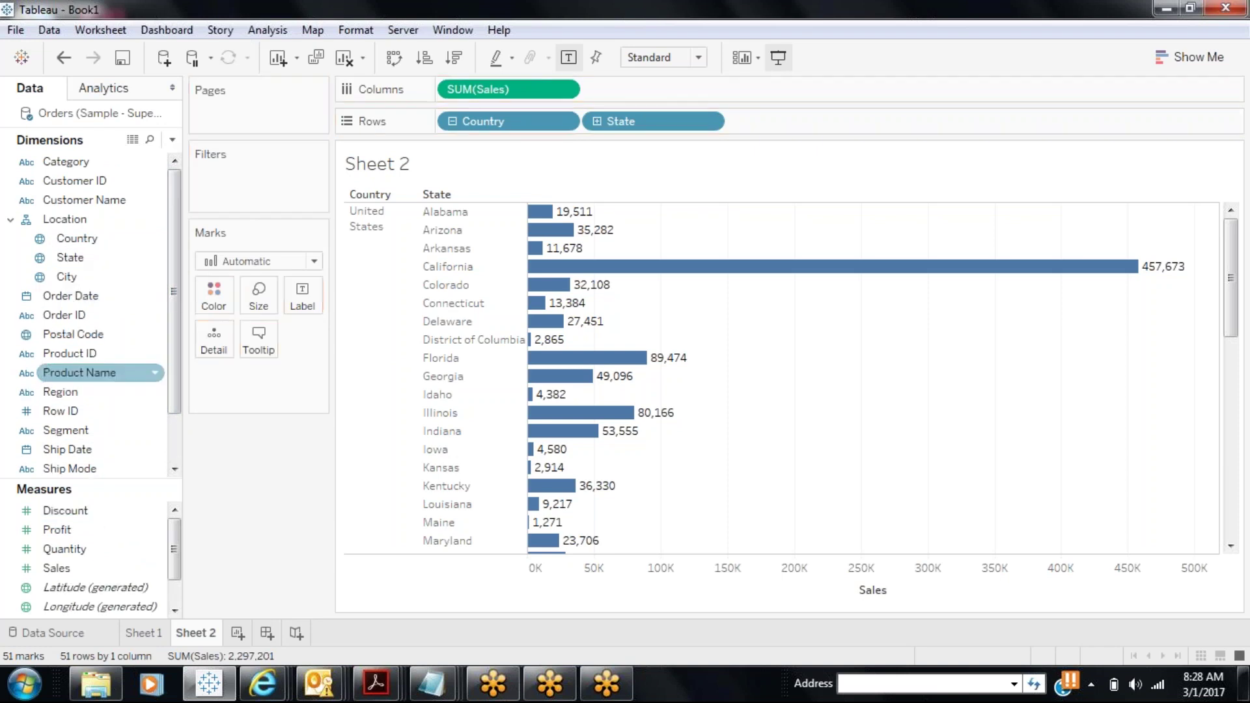
- Add the Postal Code dimension to the existing Location hierarchy
{"action": "left_click", "coordinate": [75, 337]}
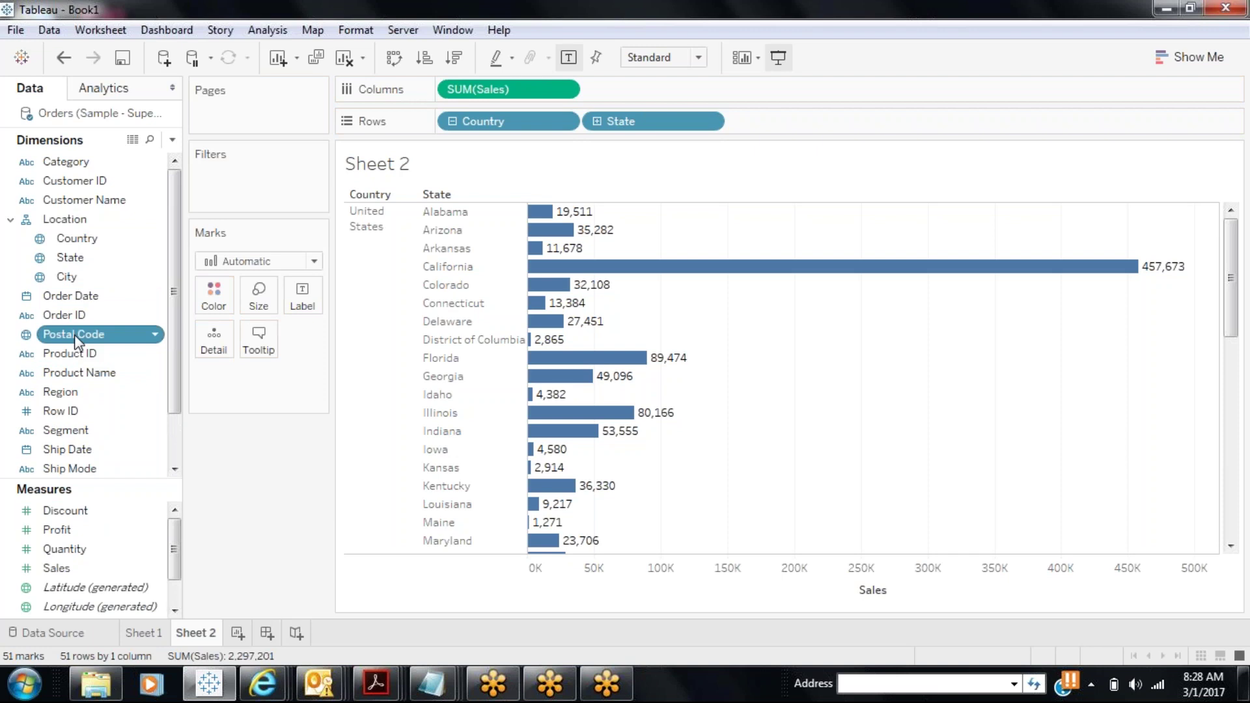
{"action": "left_click", "coordinate": [155, 333]}
{"action": "mouse_move", "coordinate": [257, 350]}
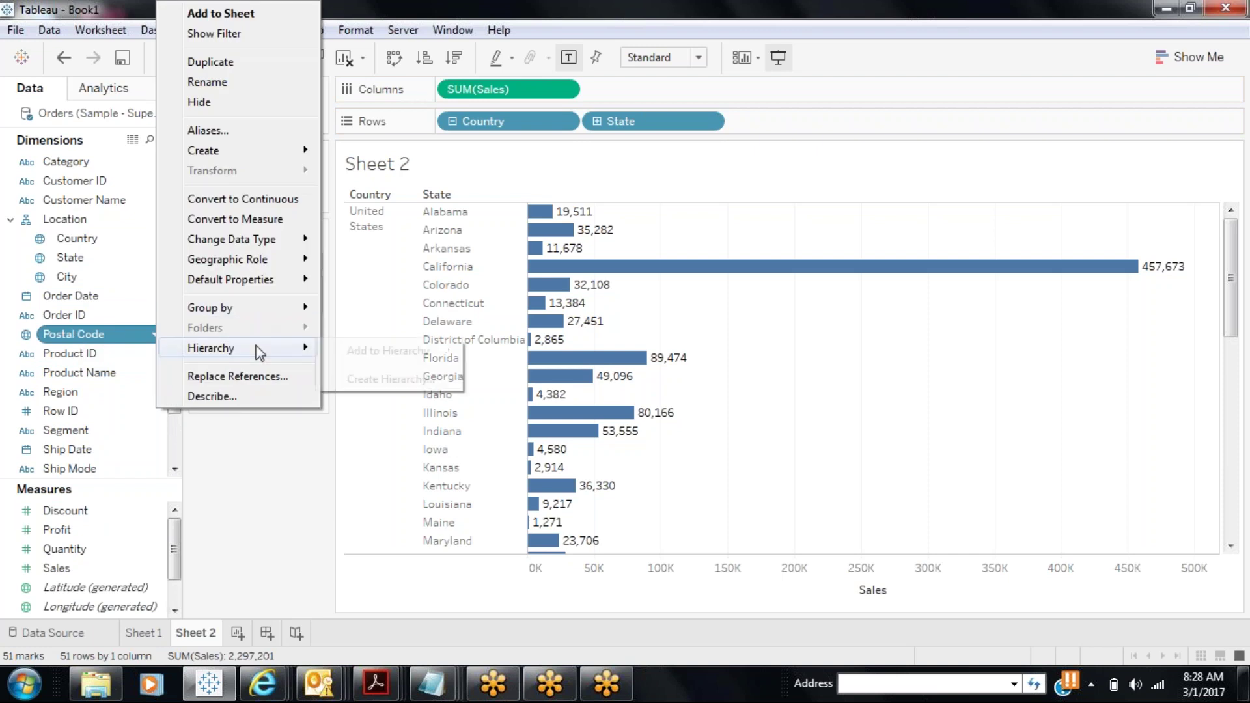
{"action": "mouse_move", "coordinate": [330, 348]}
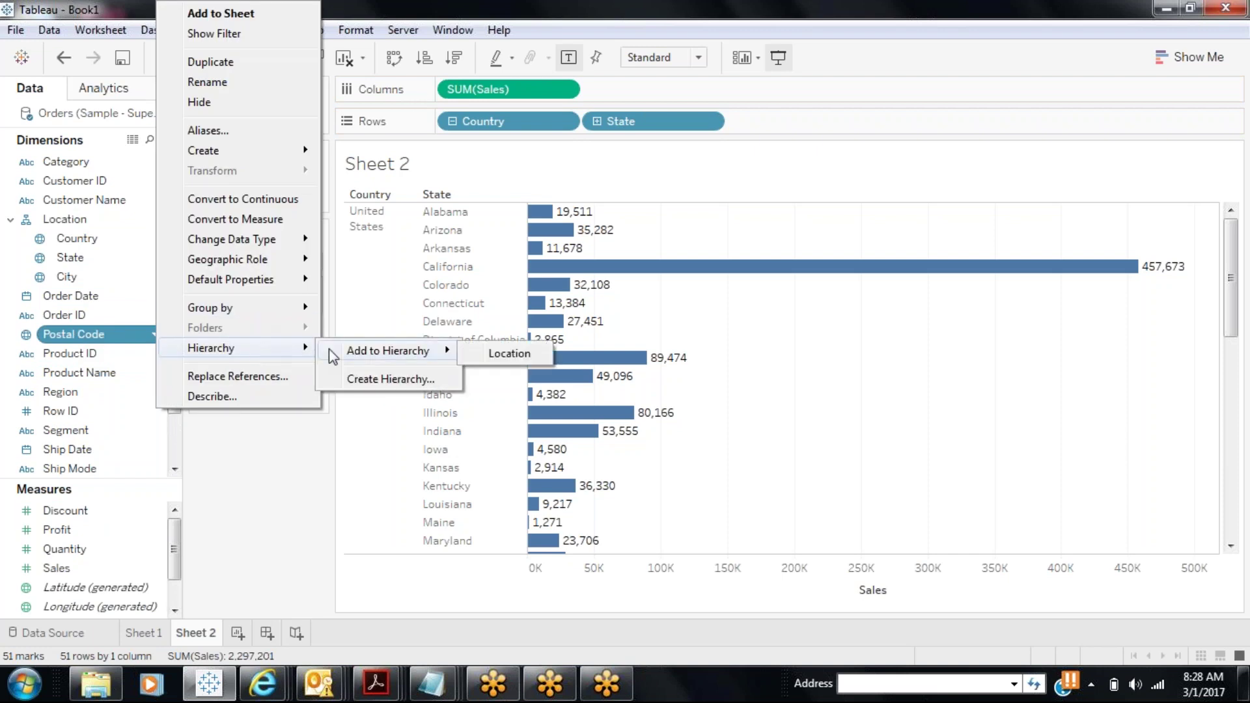
{"action": "left_click", "coordinate": [509, 353]}
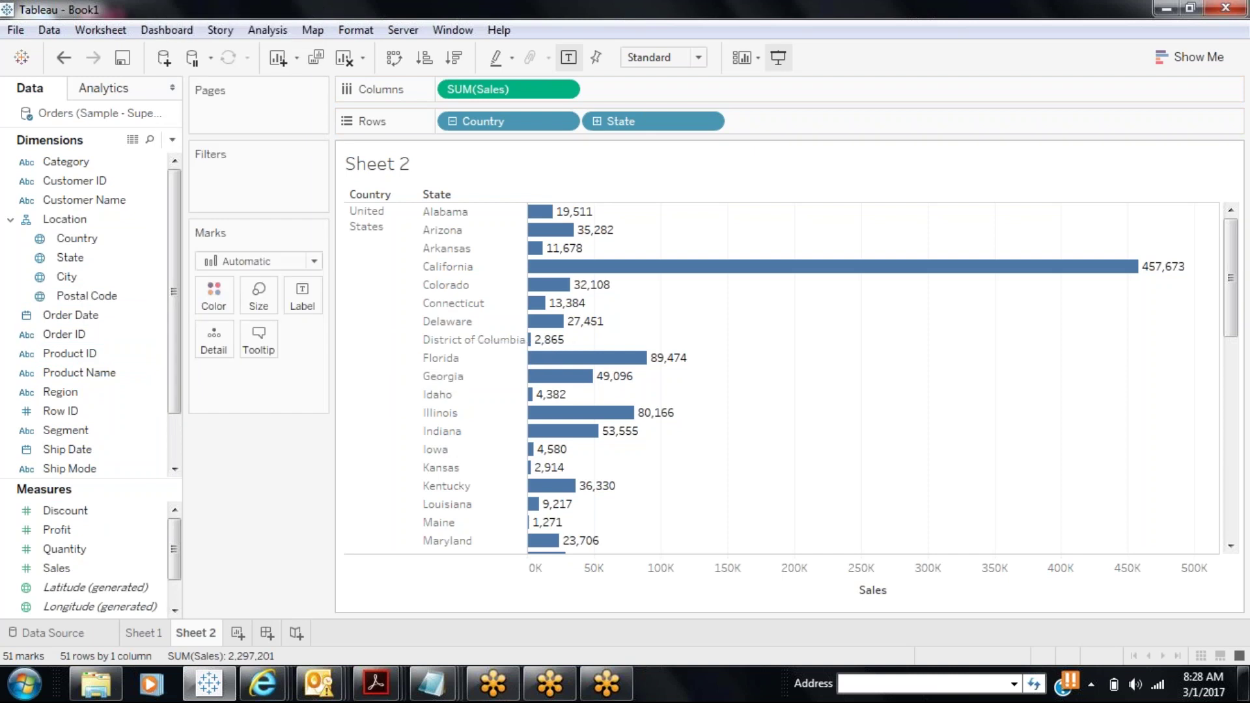
- Remove Postal Code from the Location hierarchy
{"action": "left_click", "coordinate": [124, 296]}
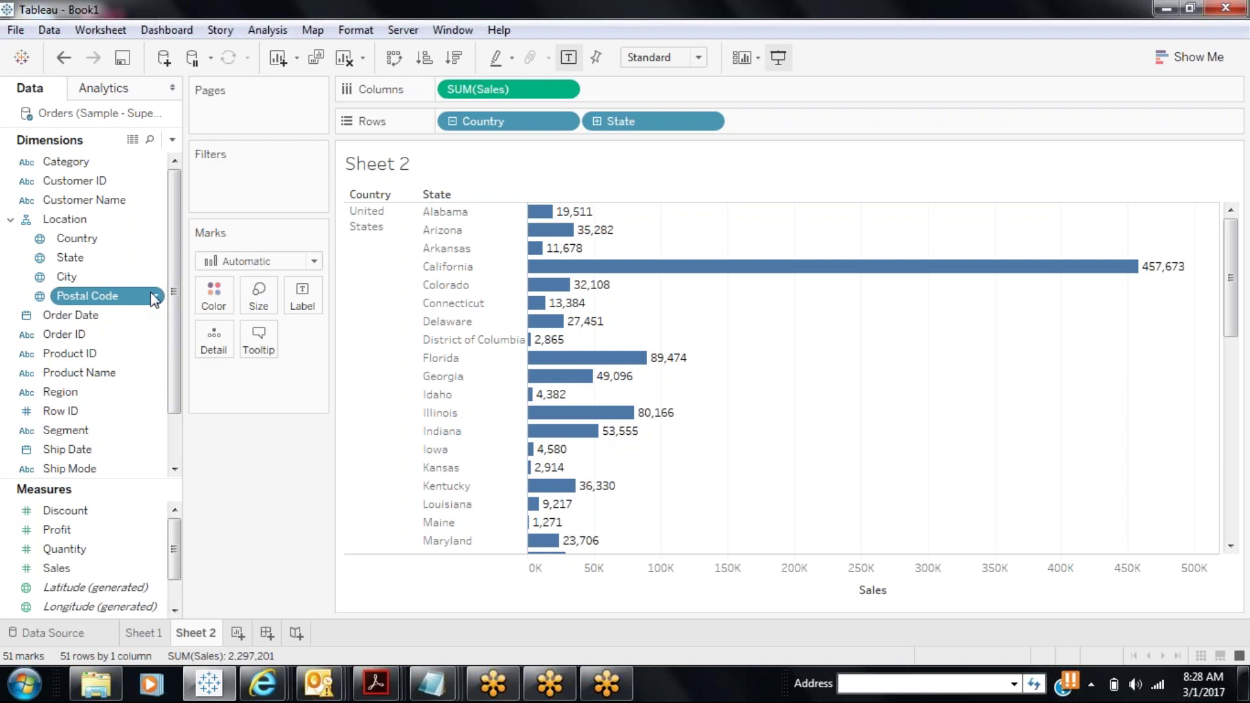
{"action": "left_click", "coordinate": [154, 296]}
{"action": "mouse_move", "coordinate": [261, 639]}
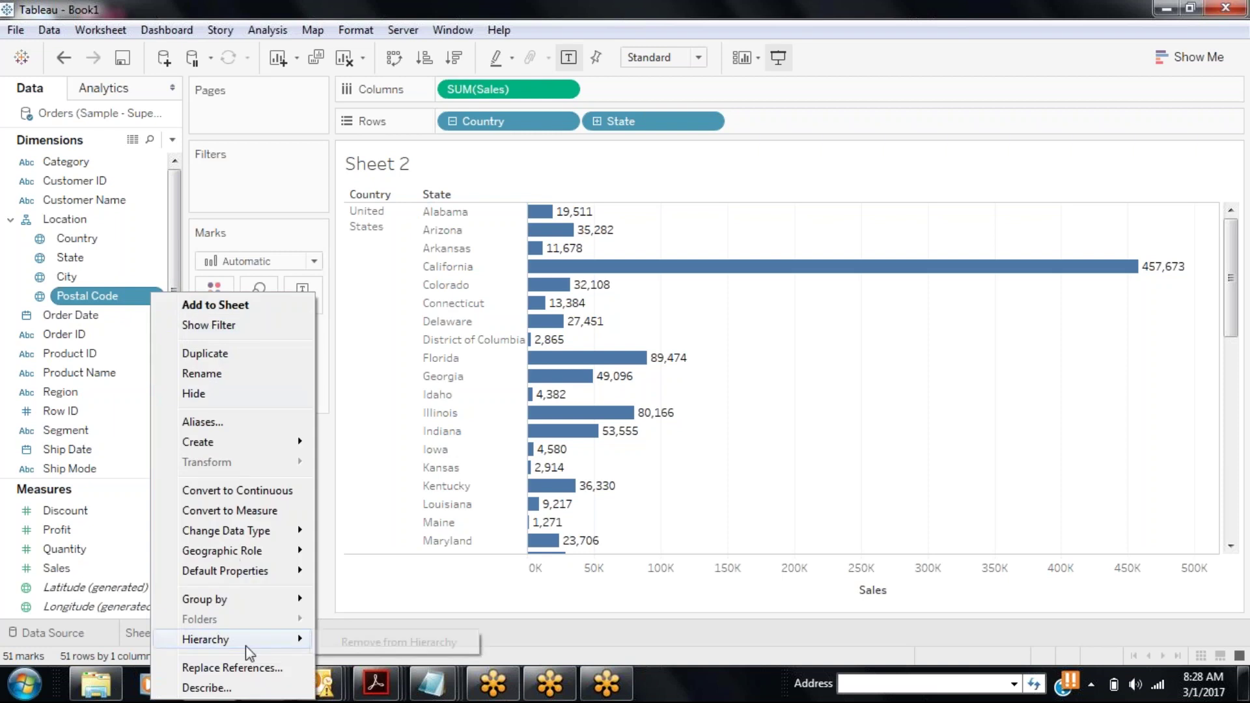
{"action": "left_click", "coordinate": [377, 644]}
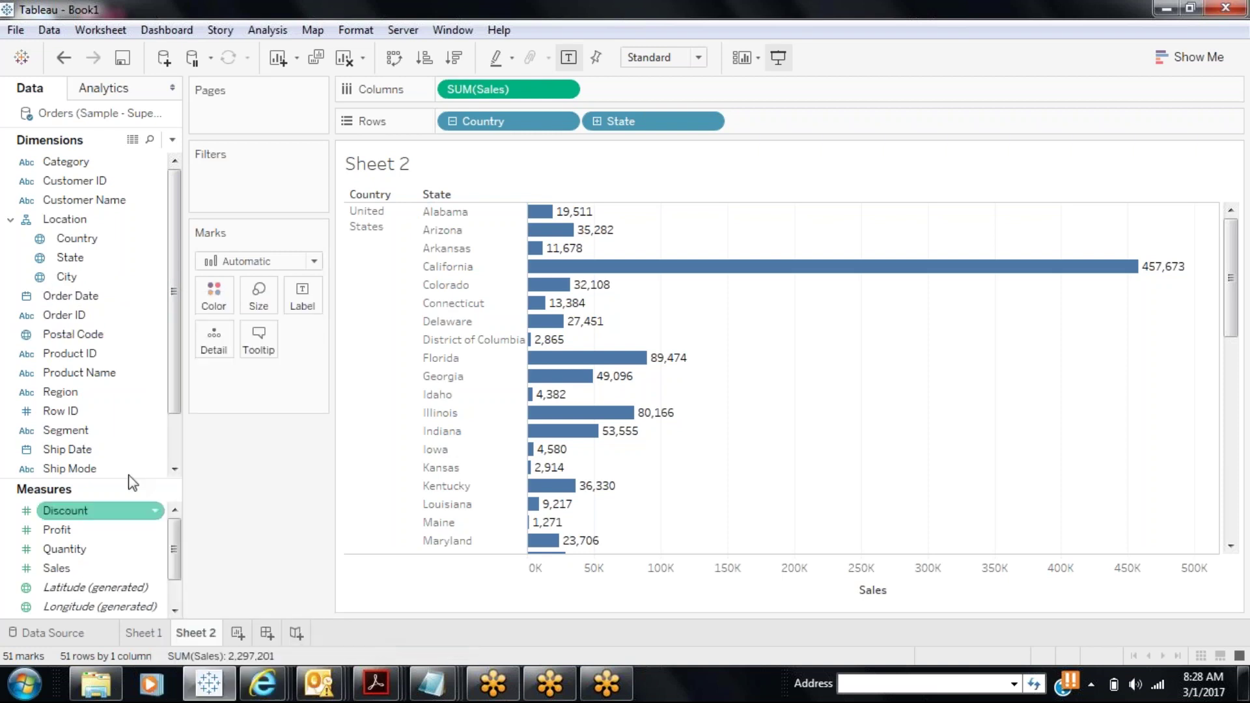
- Add Postal Code back to the Location hierarchy below City
{"action": "left_click", "coordinate": [78, 343]}
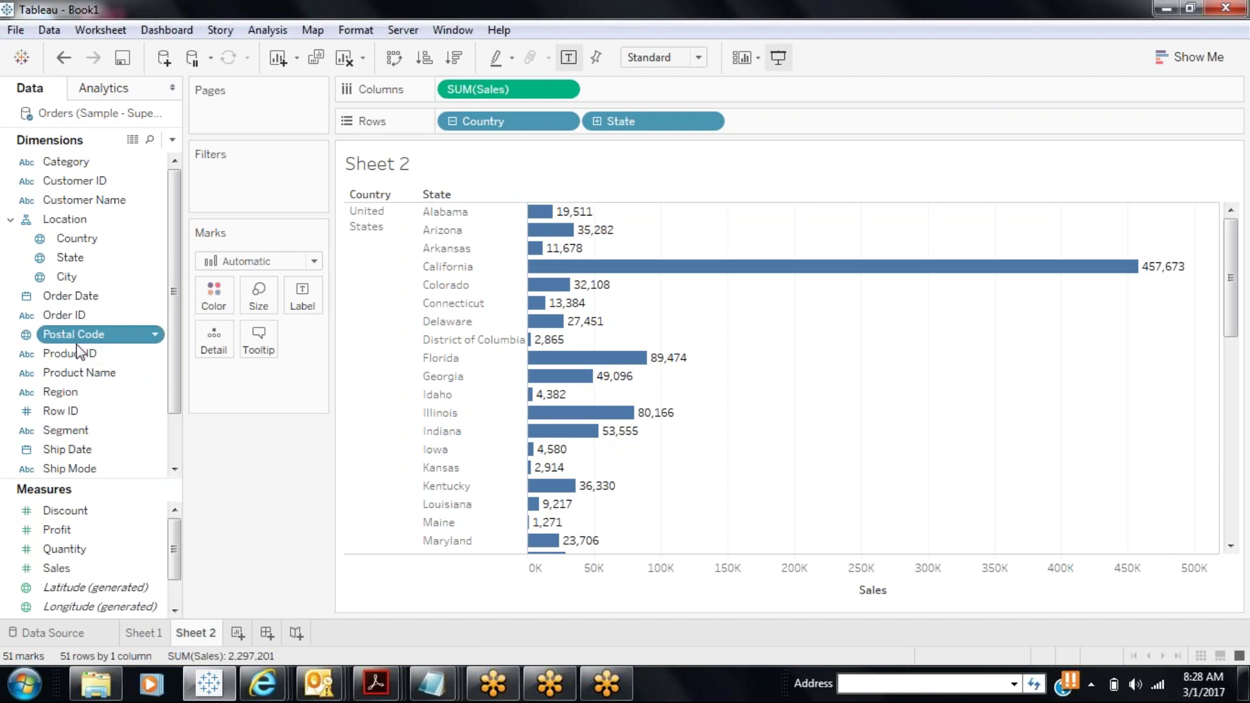
{"action": "right_click", "coordinate": [77, 345]}
{"action": "mouse_move", "coordinate": [175, 351]}
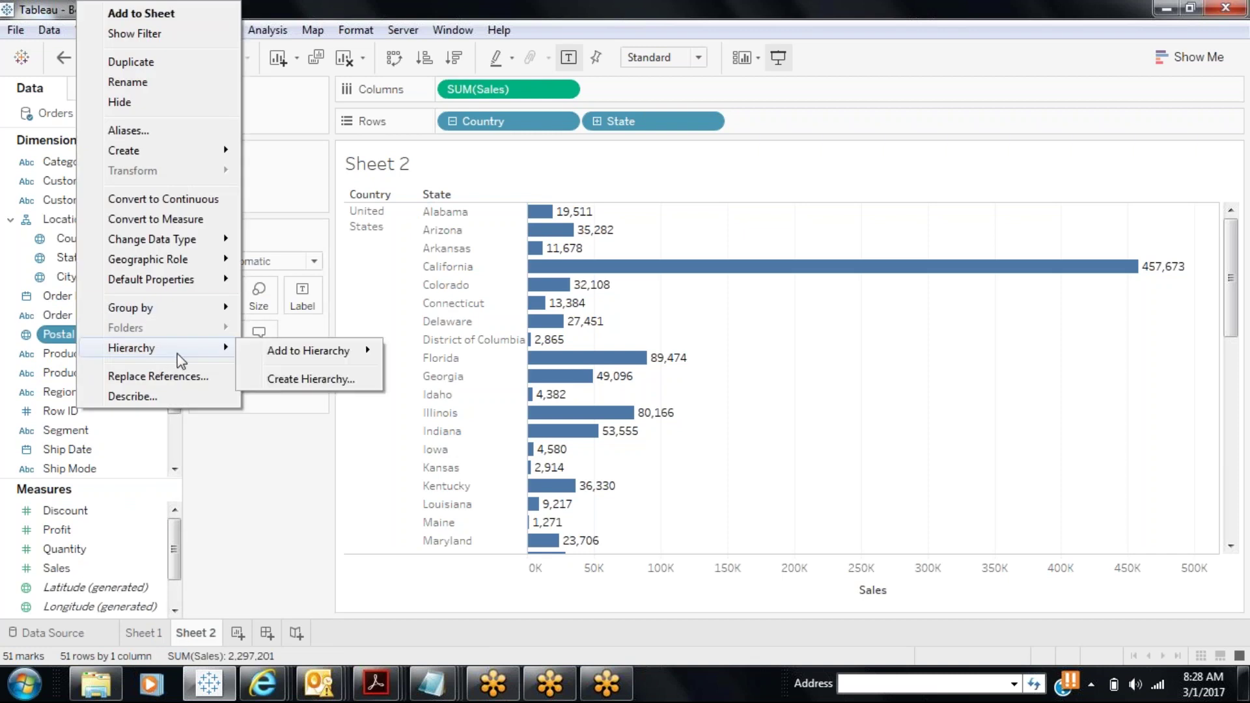
{"action": "mouse_move", "coordinate": [288, 358]}
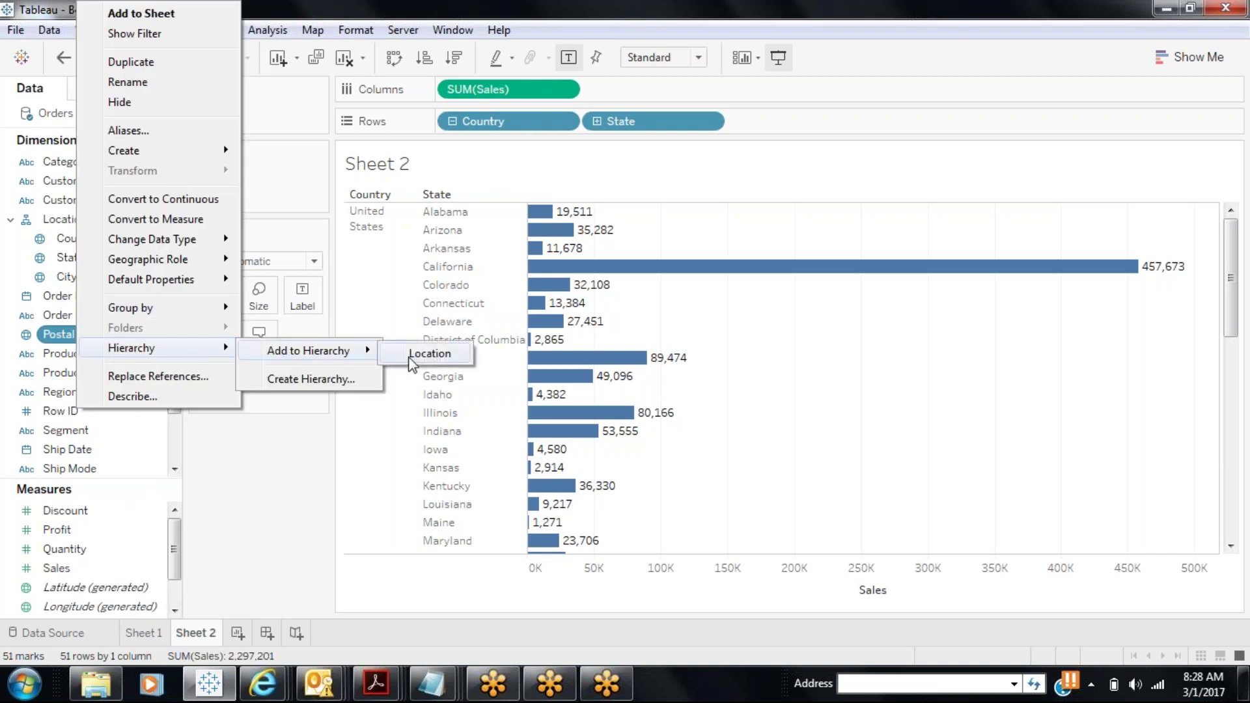
{"action": "left_click", "coordinate": [430, 353]}
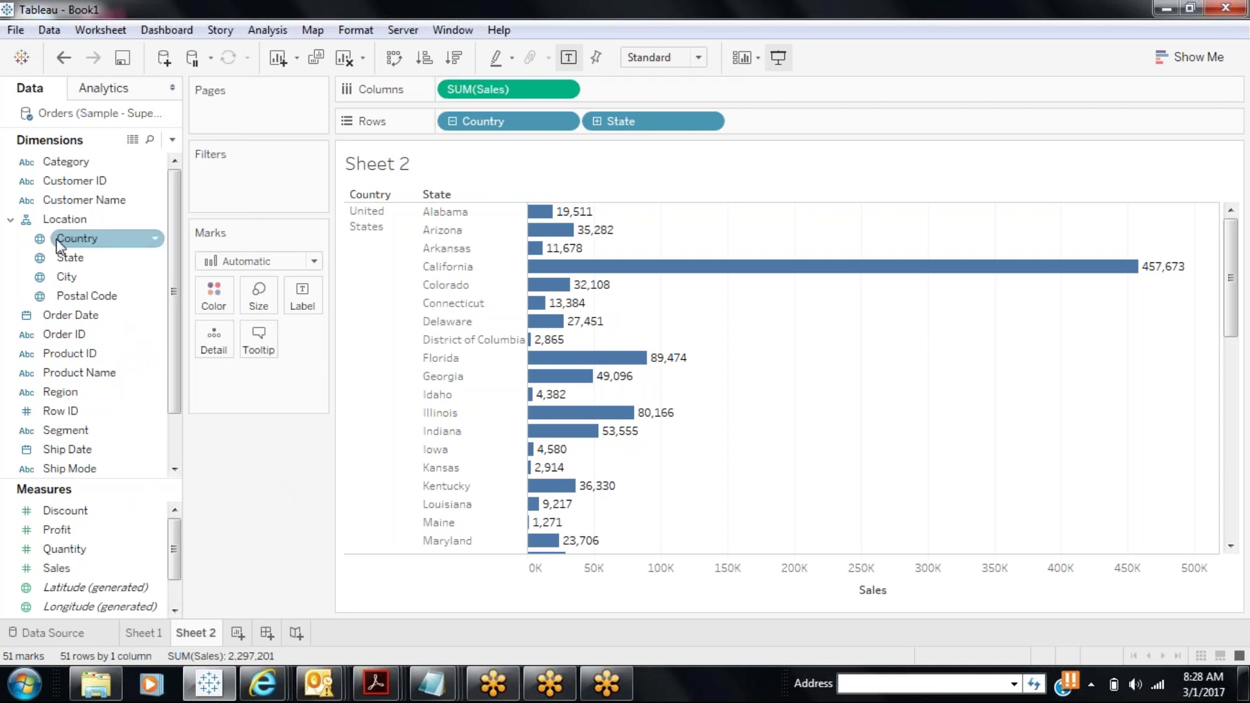
- Collapse the Location hierarchy and create a hierarchy named Product from Category and Sub-Category
{"action": "left_click", "coordinate": [11, 221]}
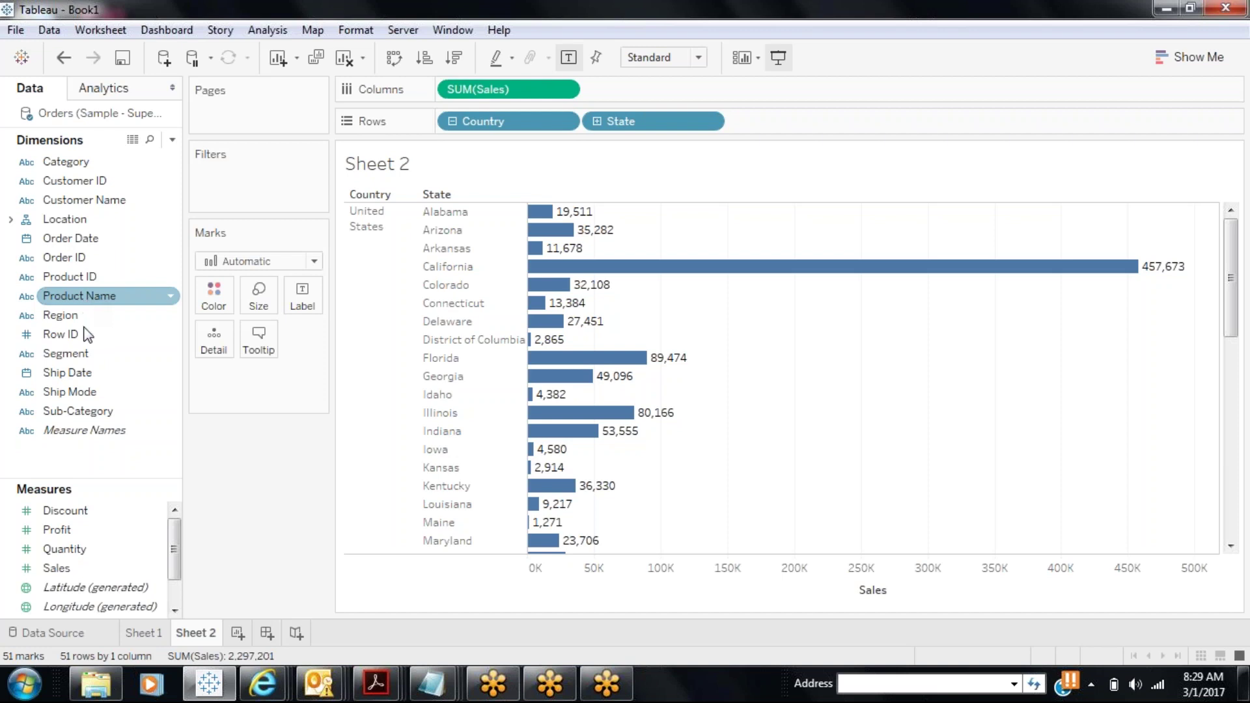
{"action": "left_click", "coordinate": [78, 417]}
{"action": "left_click_drag", "start_coordinate": [78, 420], "coordinate": [87, 165]}
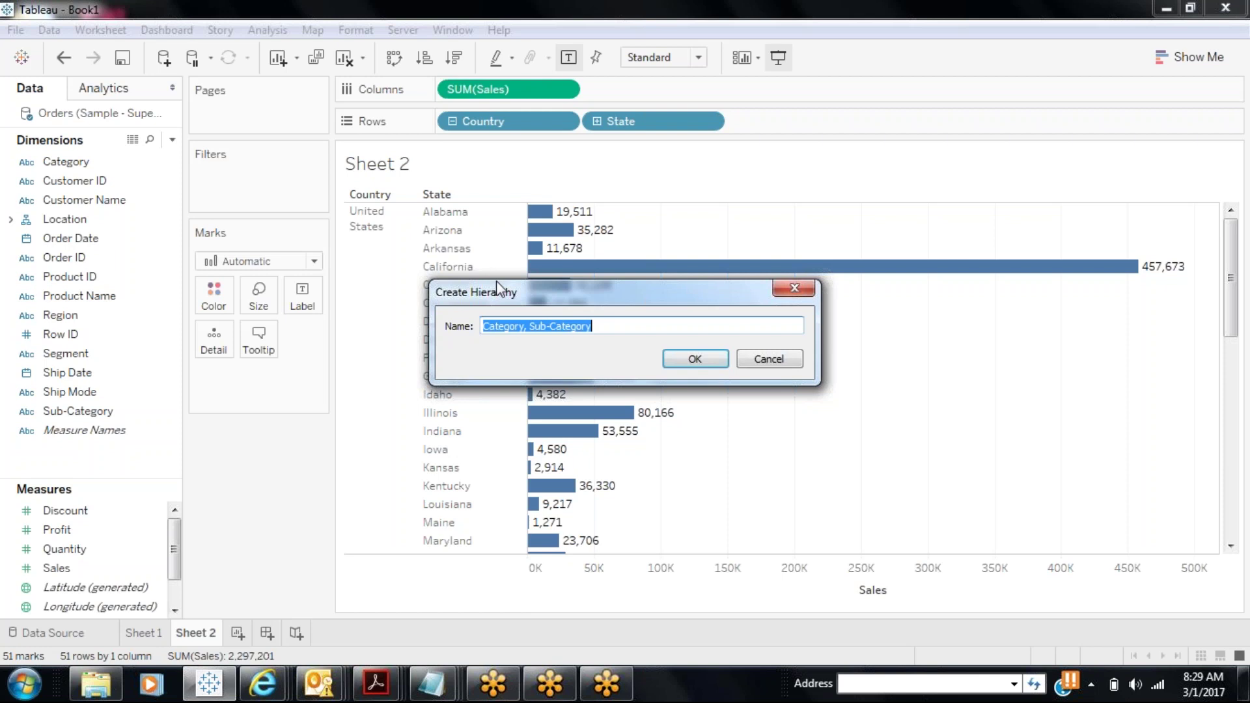
{"action": "left_click", "coordinate": [622, 326]}
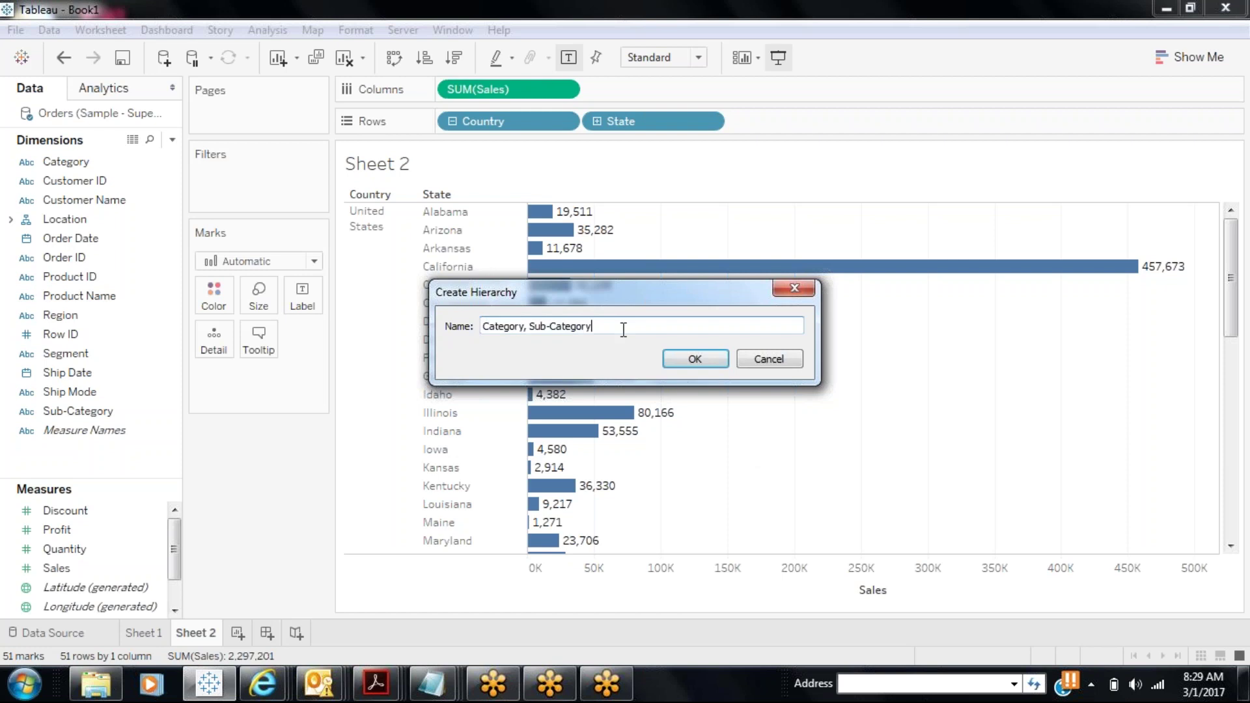
{"action": "left_click_drag", "start_coordinate": [622, 326], "coordinate": [477, 330]}
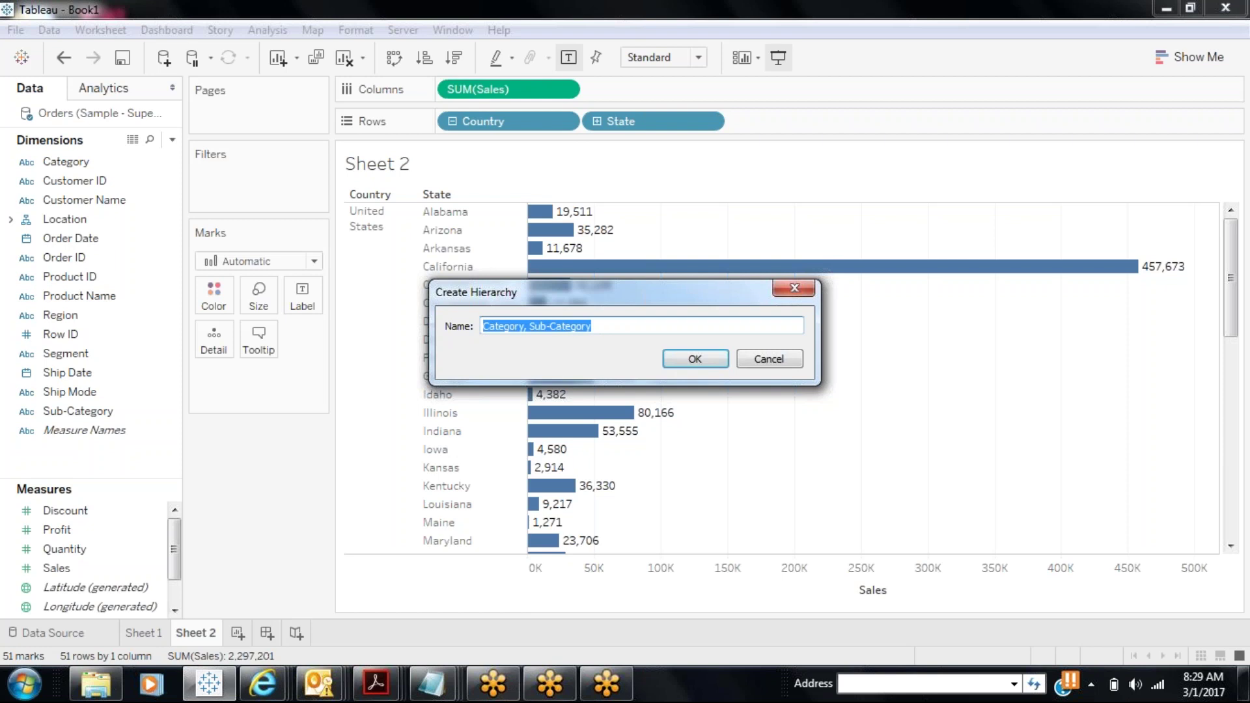
{"action": "type", "text": "Cat"}
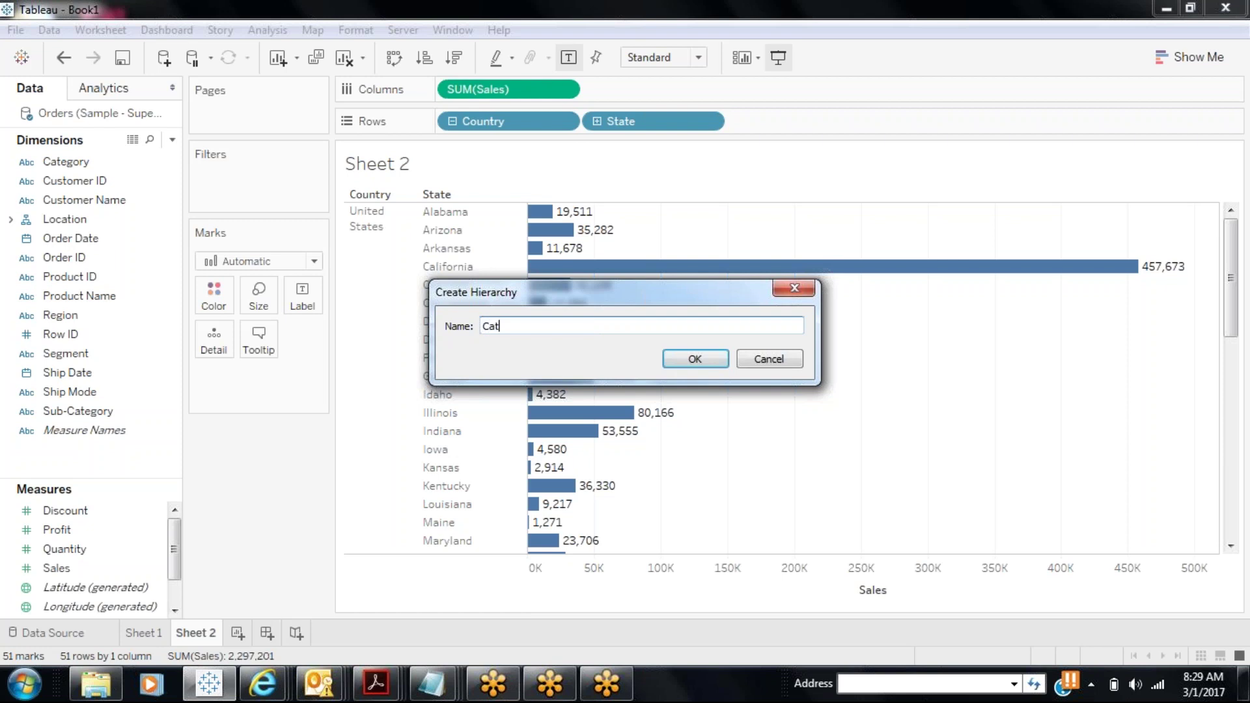
{"action": "type", "text": "Subca"}
{"action": "key", "text": "BackSpace"}
{"action": "key", "text": "BackSpace"}
{"action": "type", "text": "a"}
{"action": "key", "text": "Delete"}
{"action": "key", "text": "Delete"}
{"action": "key", "text": "Delete"}
{"action": "key", "text": "Delete"}
{"action": "key", "text": "Delete"}
{"action": "key", "text": "Delete"}
{"action": "key", "text": "Delete"}
{"action": "type", "text": "Product"}
{"action": "left_click", "coordinate": [681, 358]}
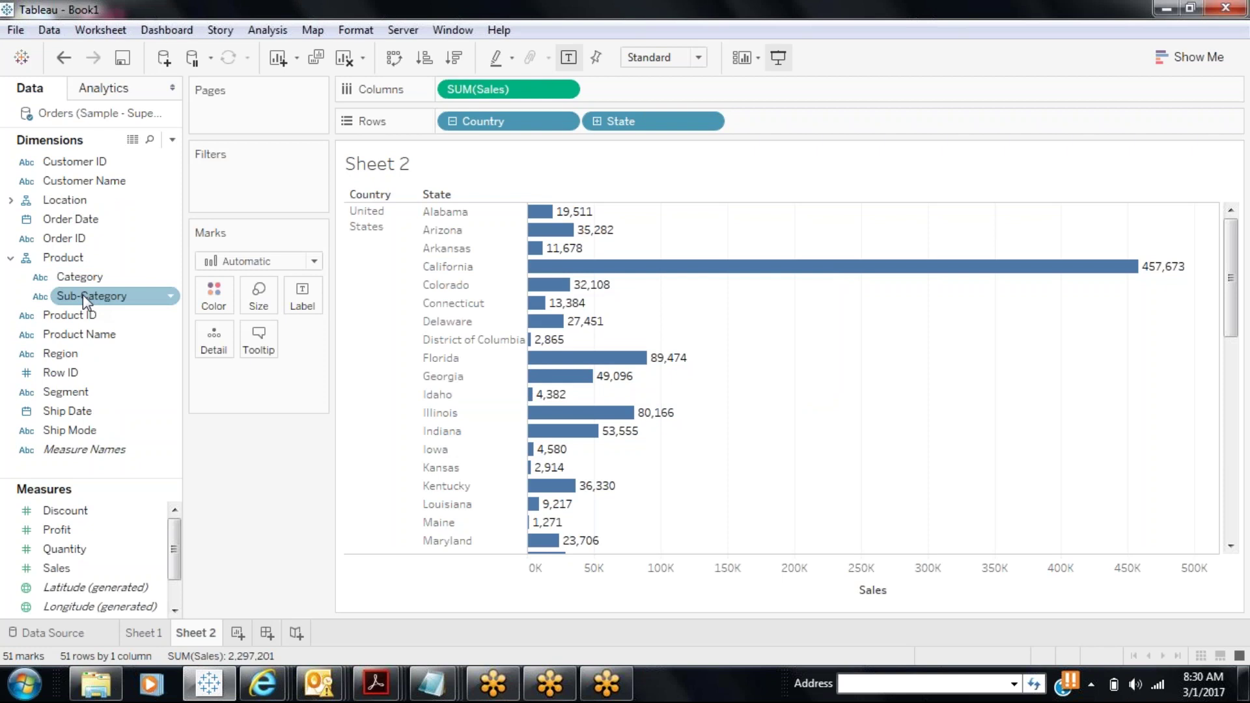
- Add Product Name to the Product hierarchy below Sub-Category, and move it back out as a standalone dimension
{"action": "mouse_move", "coordinate": [81, 334]}
{"action": "left_mouse_down"}
{"action": "mouse_move", "coordinate": [81, 269]}
{"action": "mouse_move", "coordinate": [88, 322]}
{"action": "left_mouse_up"}
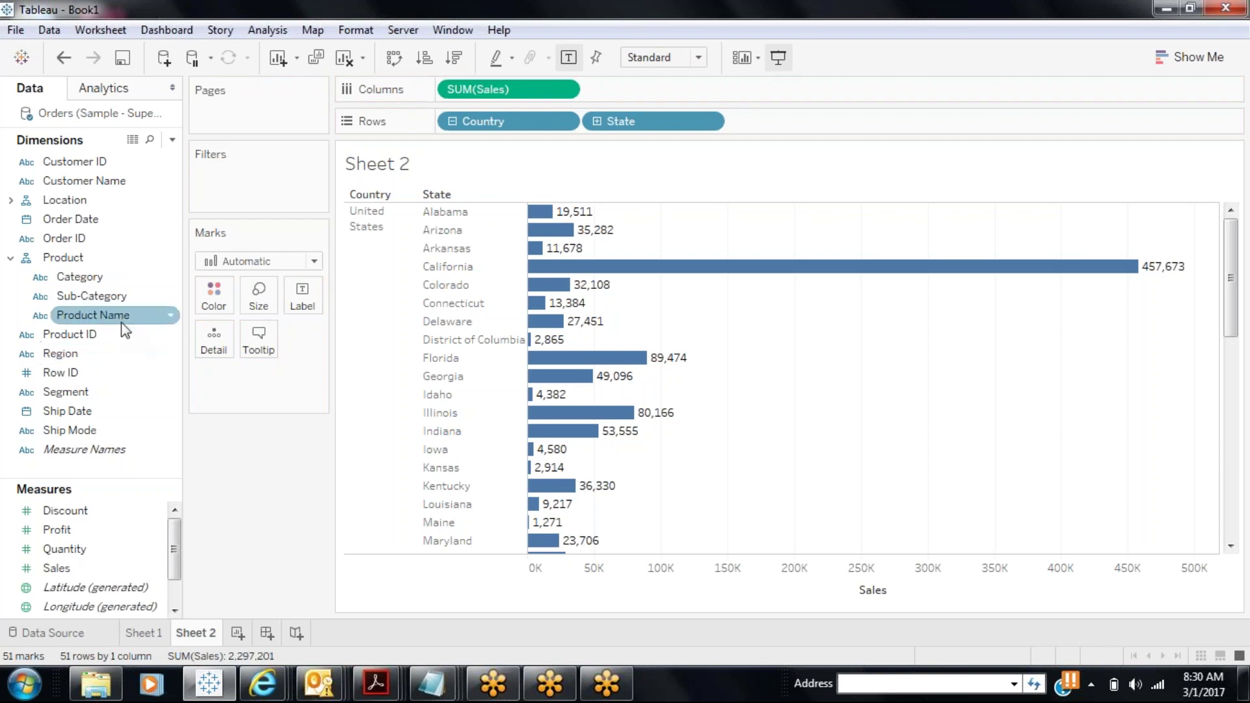
{"action": "left_click_drag", "start_coordinate": [121, 319], "coordinate": [98, 411]}
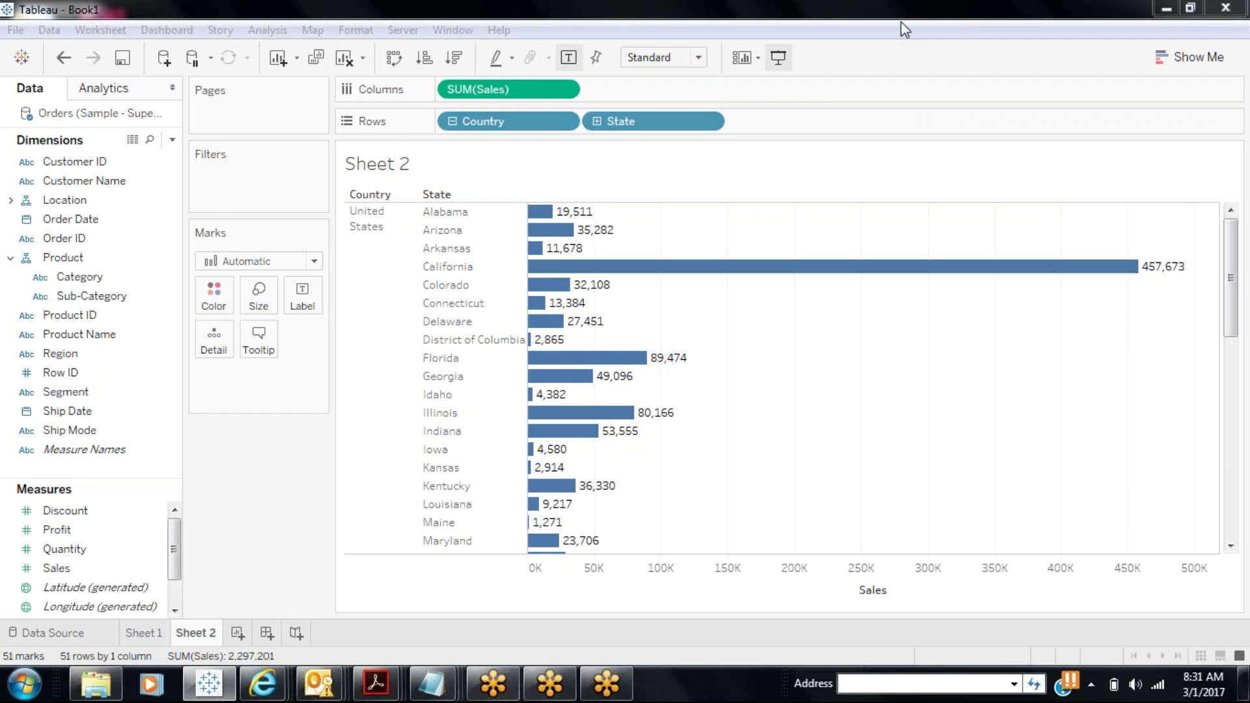
- Remove the Product hierarchy so Category and Sub-Category are standalone dimensions
{"action": "left_click", "coordinate": [130, 315]}
{"action": "left_click", "coordinate": [112, 279]}
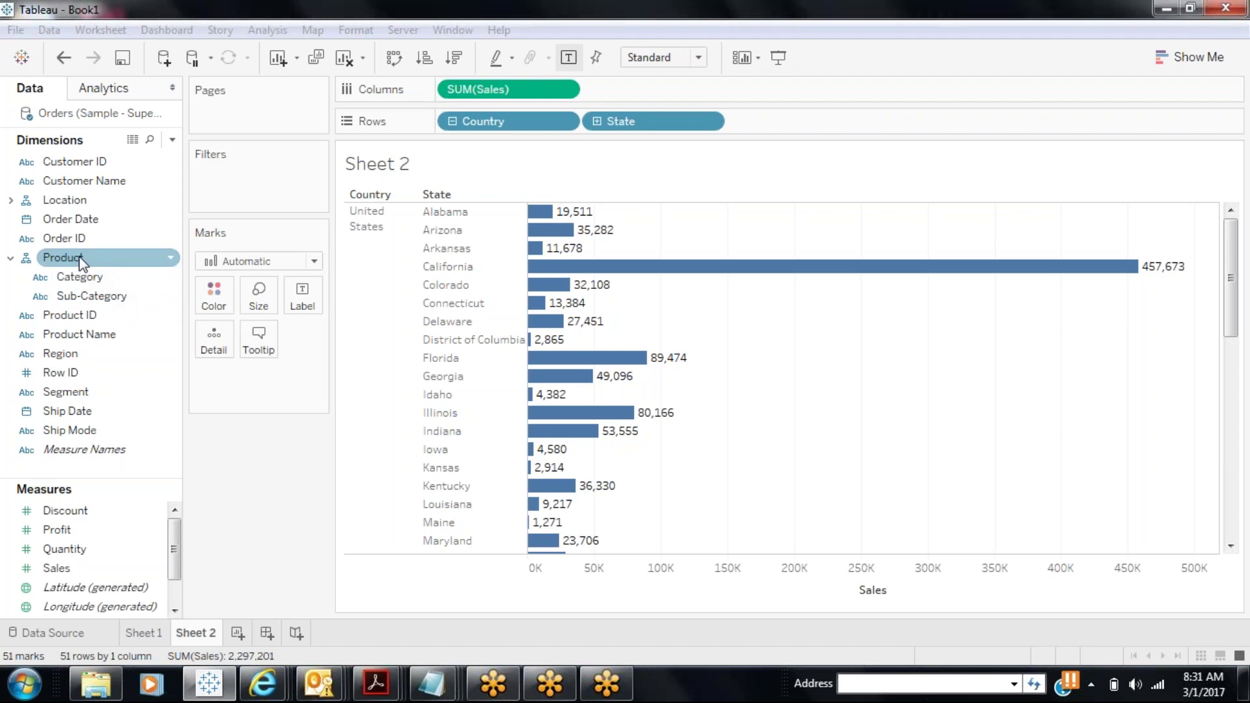
{"action": "right_click", "coordinate": [80, 256]}
{"action": "left_click", "coordinate": [128, 365]}
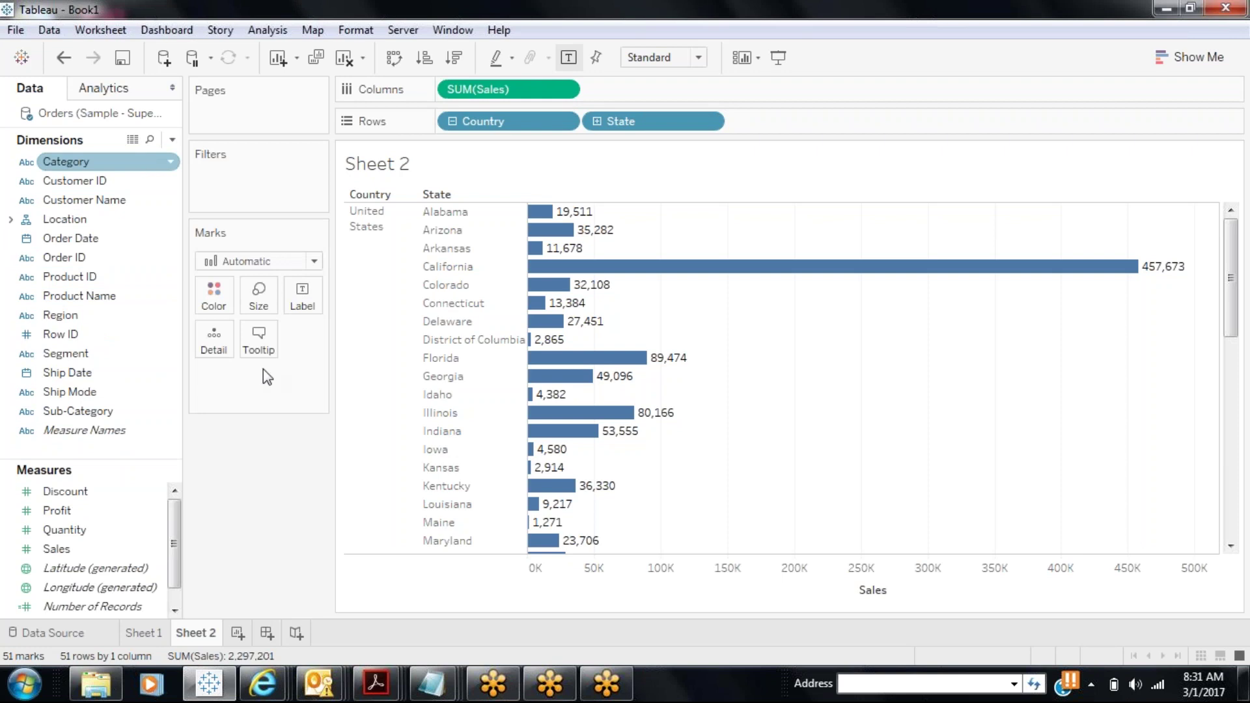
- Add a new worksheet and place the Category dimension on Rows
{"action": "left_click", "coordinate": [237, 633]}
{"action": "left_click", "coordinate": [135, 185]}
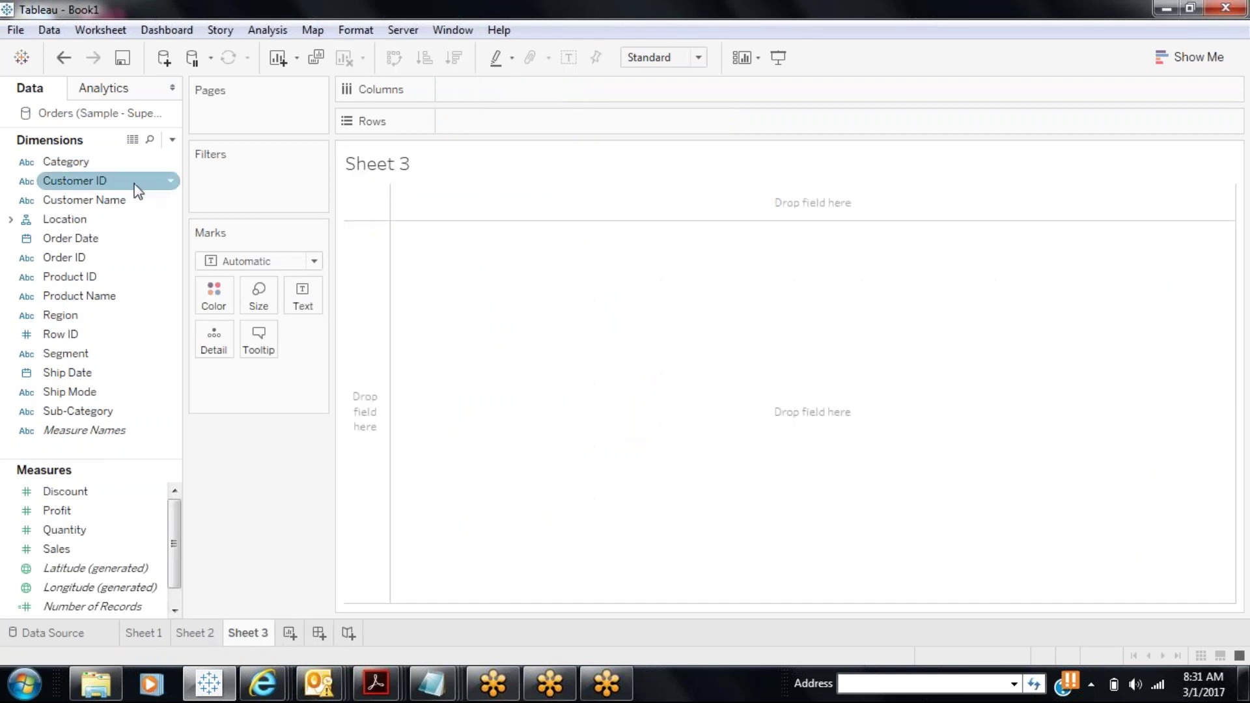
{"action": "left_click_drag", "start_coordinate": [117, 167], "coordinate": [482, 121]}
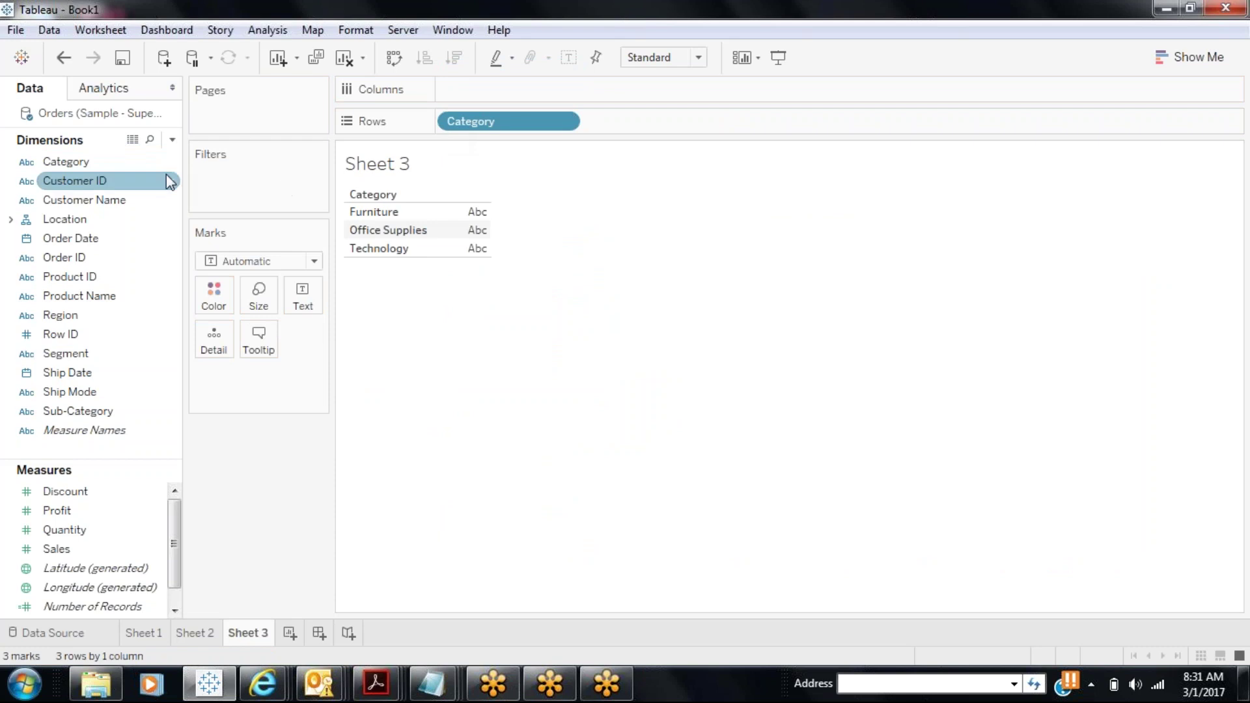
- Combine Sub-Category and Category into a hierarchy named Product, and drill Category down to Sub-Category on Rows
{"action": "left_click_drag", "start_coordinate": [110, 415], "coordinate": [125, 160]}
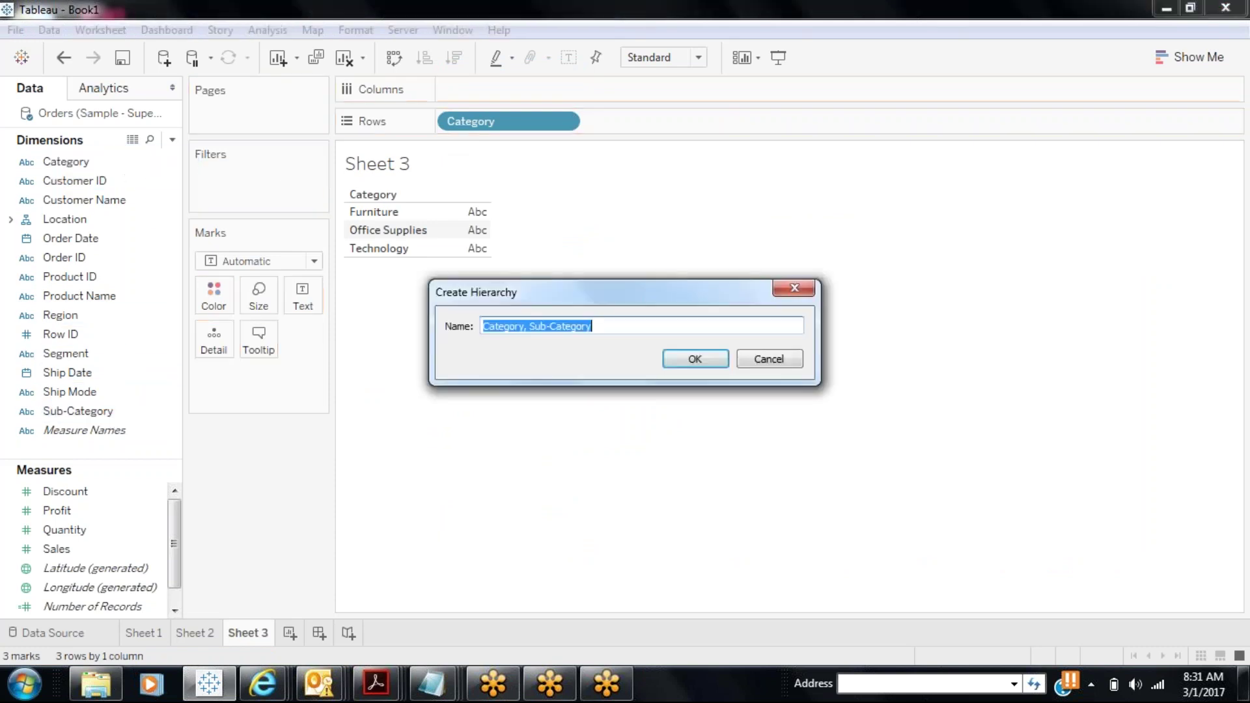
{"action": "type", "text": "Product"}
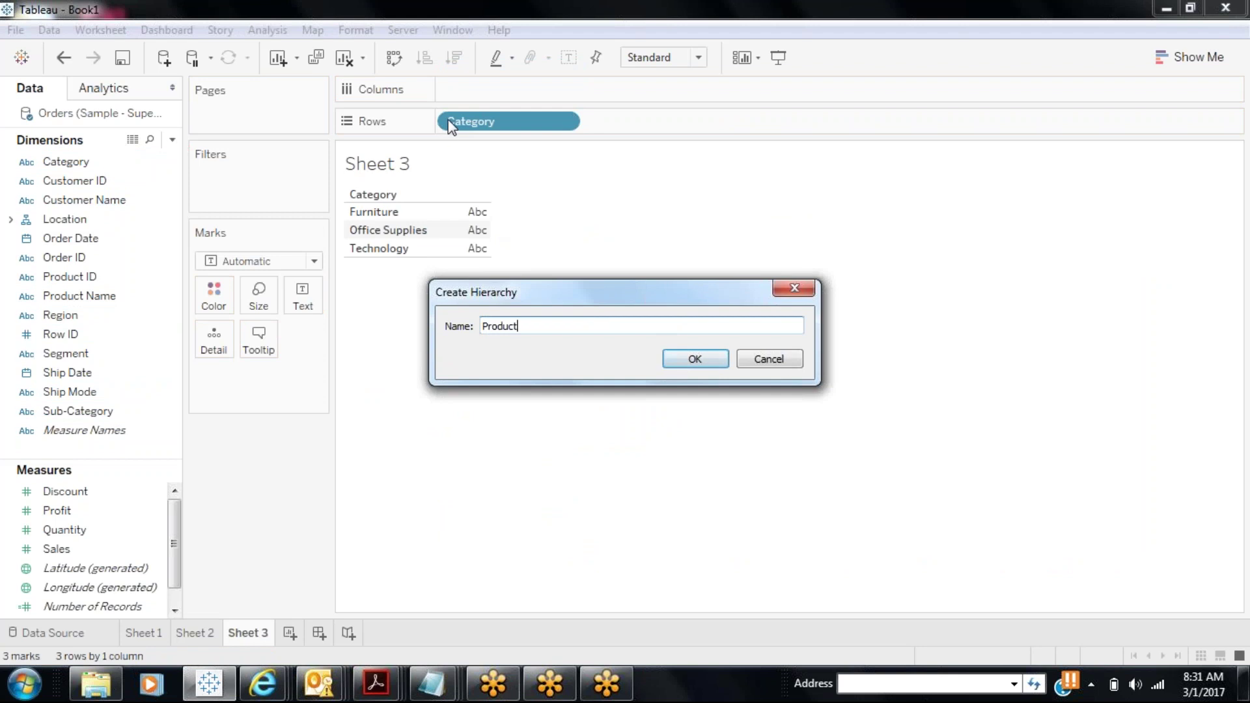
{"action": "left_click", "coordinate": [697, 360]}
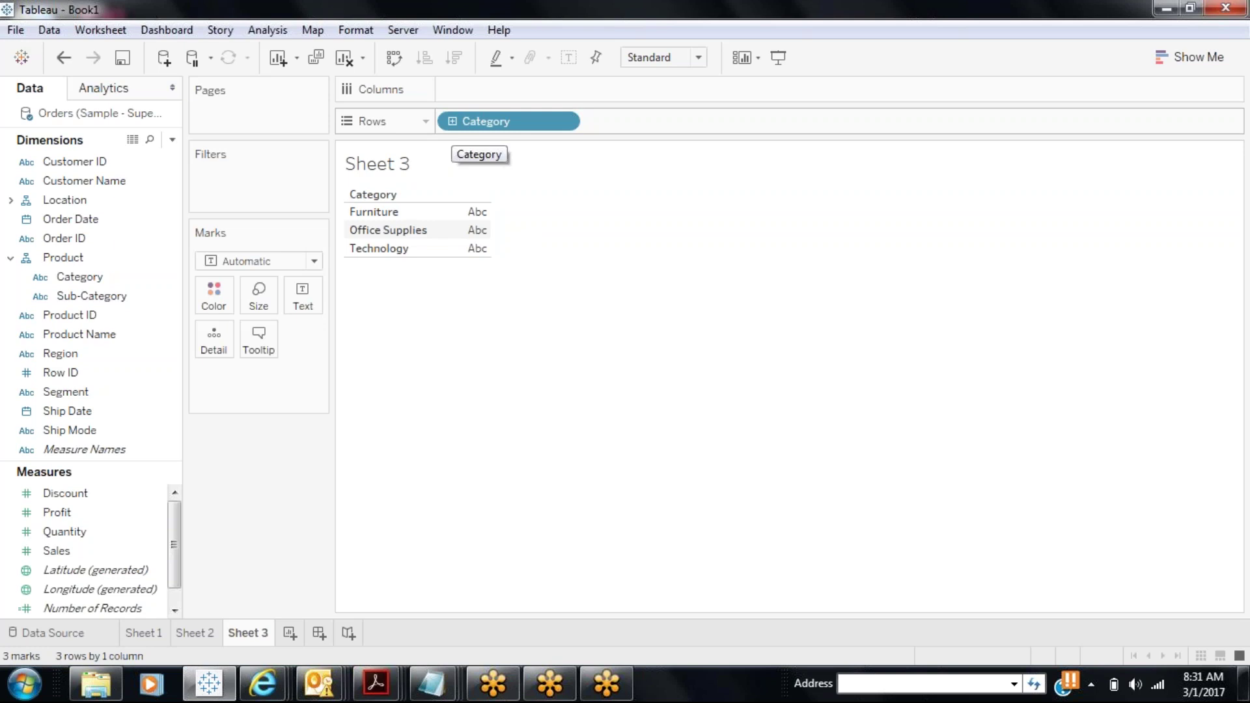
{"action": "left_click", "coordinate": [450, 123]}
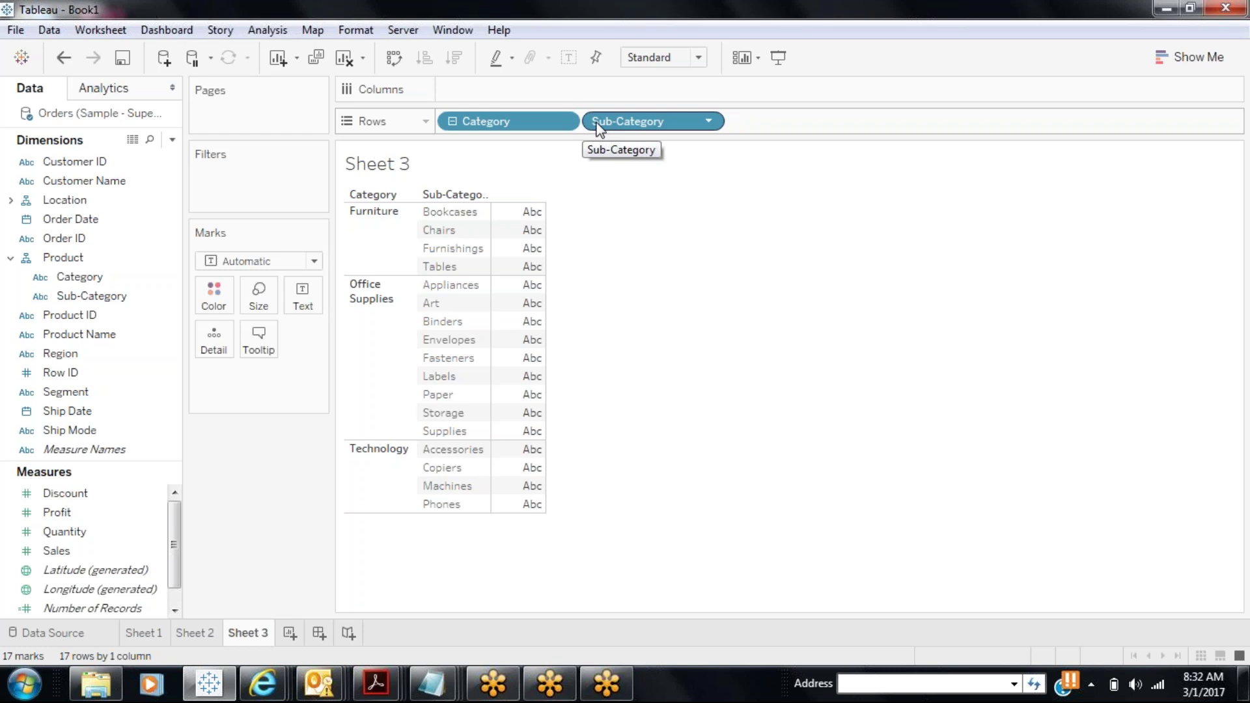
- Add Product Name to the Product hierarchy below Sub-Category, and drill Sub-Category down to Product Name on Rows
{"action": "left_click", "coordinate": [99, 344]}
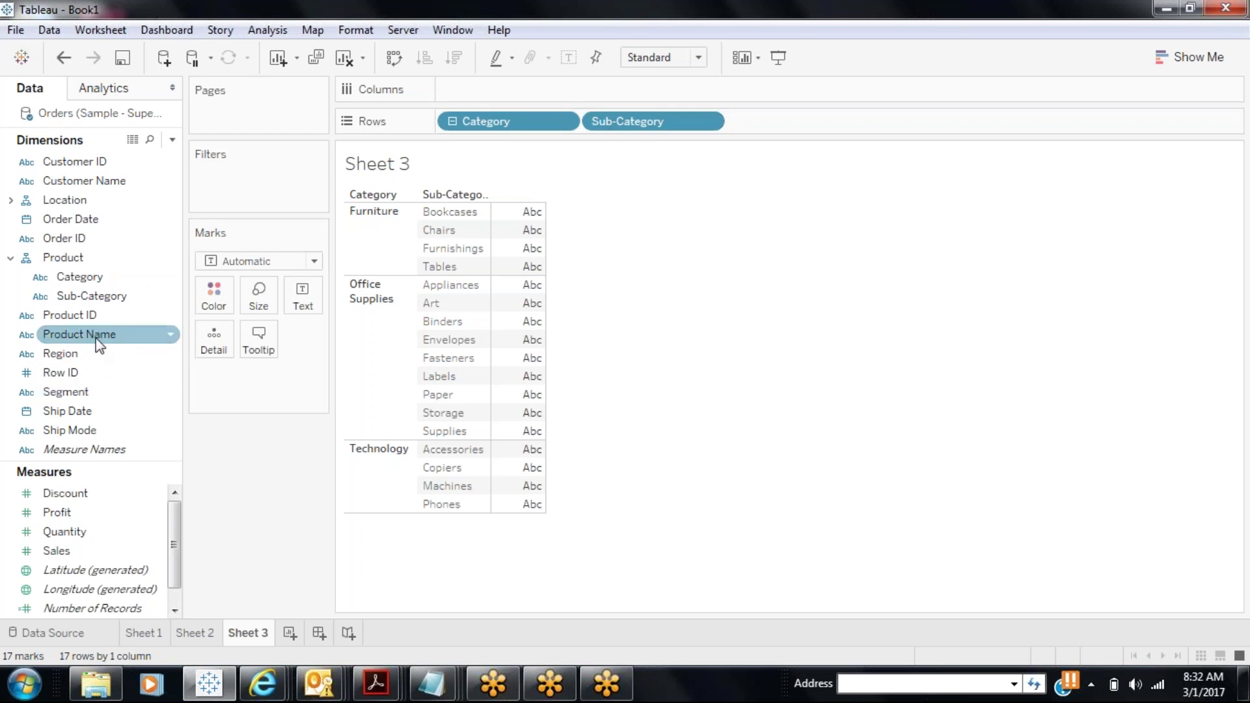
{"action": "left_click_drag", "start_coordinate": [99, 345], "coordinate": [99, 306]}
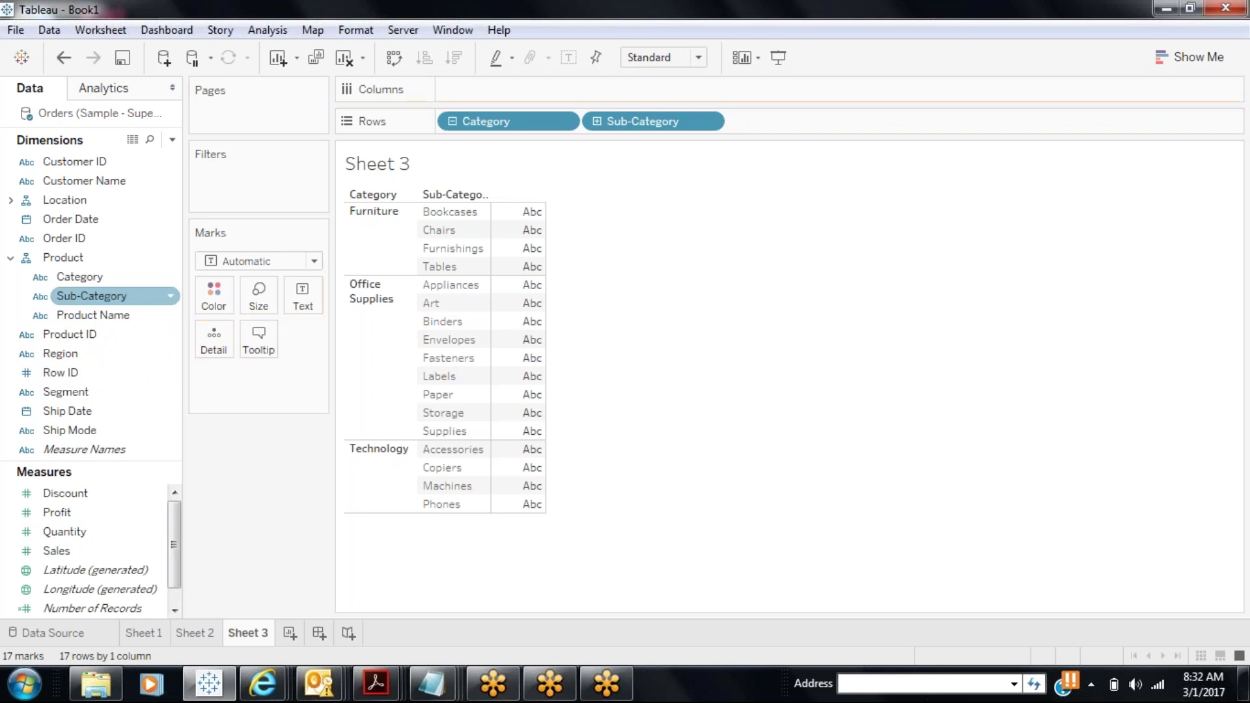
{"action": "left_click", "coordinate": [600, 130]}
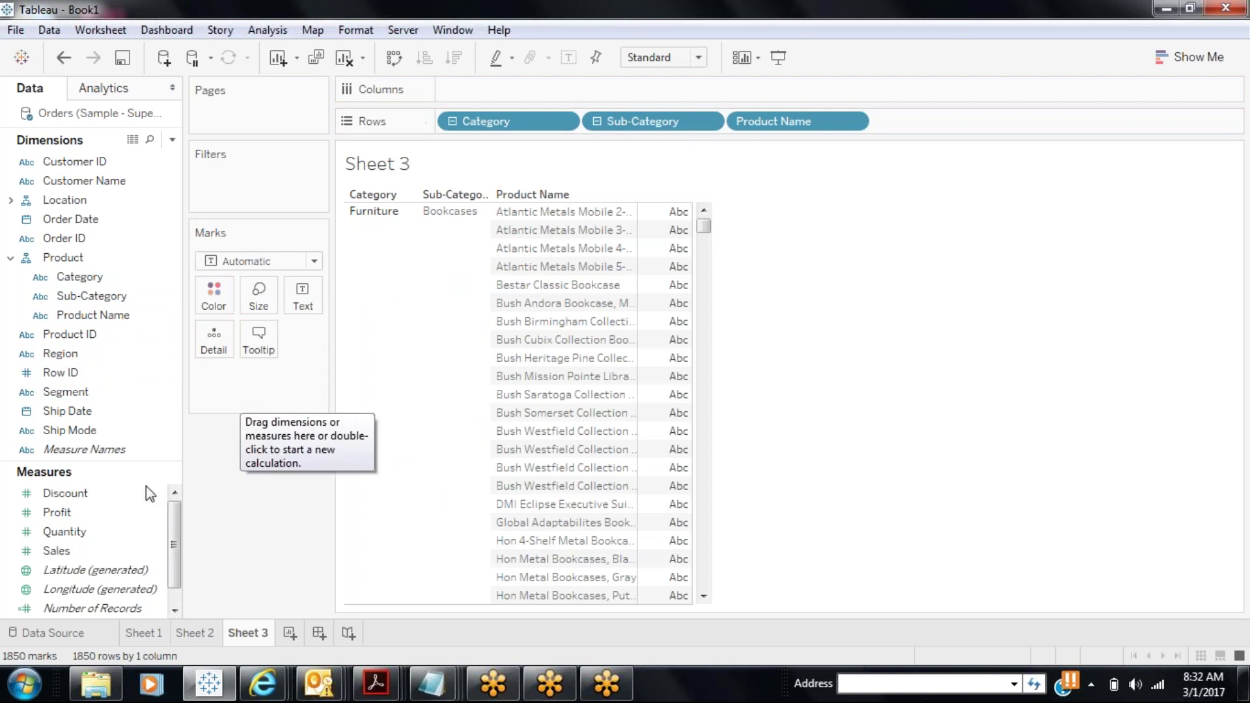
- Place the Quantity measure on Columns and show the mark labels on the bars
{"action": "left_click_drag", "start_coordinate": [92, 533], "coordinate": [494, 89]}
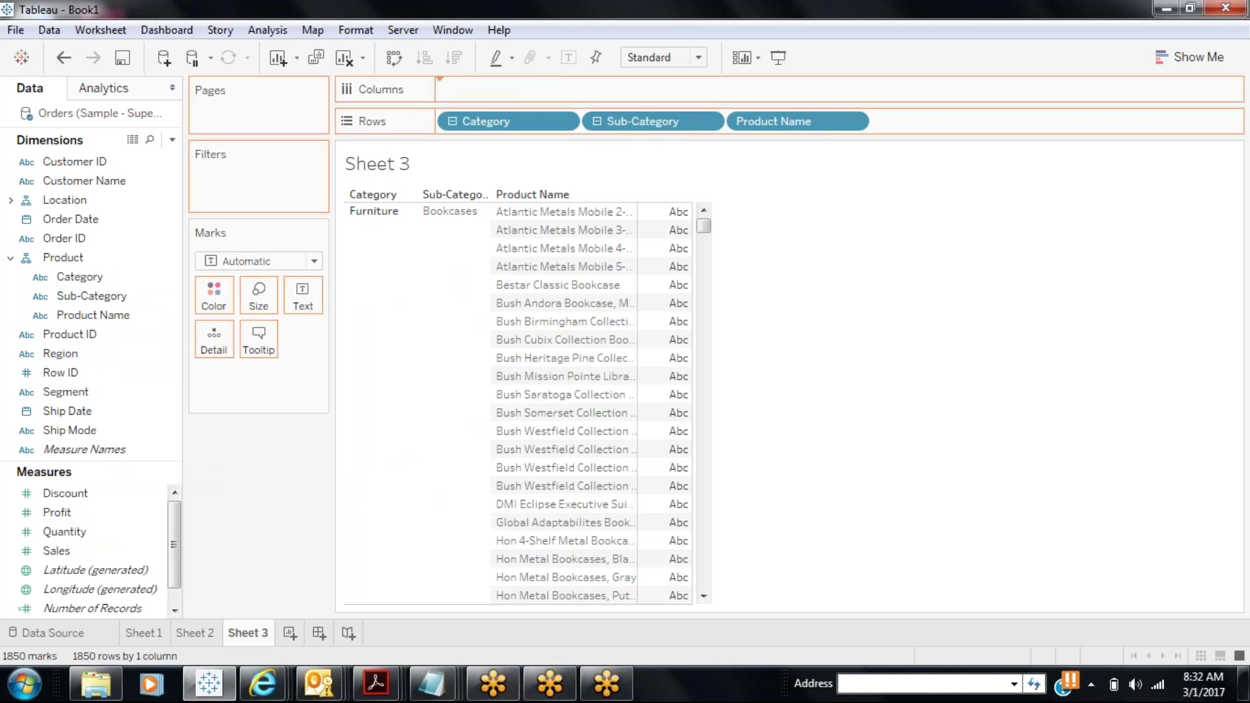
{"action": "left_click", "coordinate": [568, 58]}
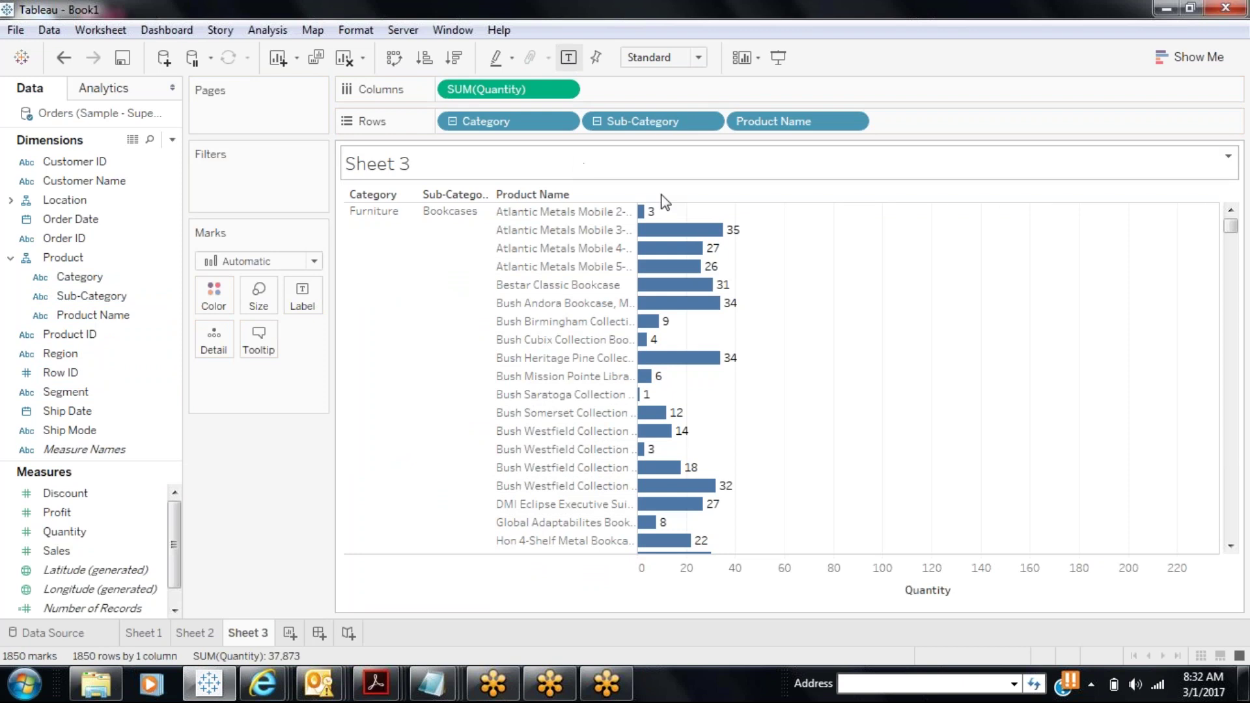
- Drill the Quantity chart up to Category and back down through Sub-Category to Product Name to compare the levels
{"action": "left_click", "coordinate": [452, 121]}
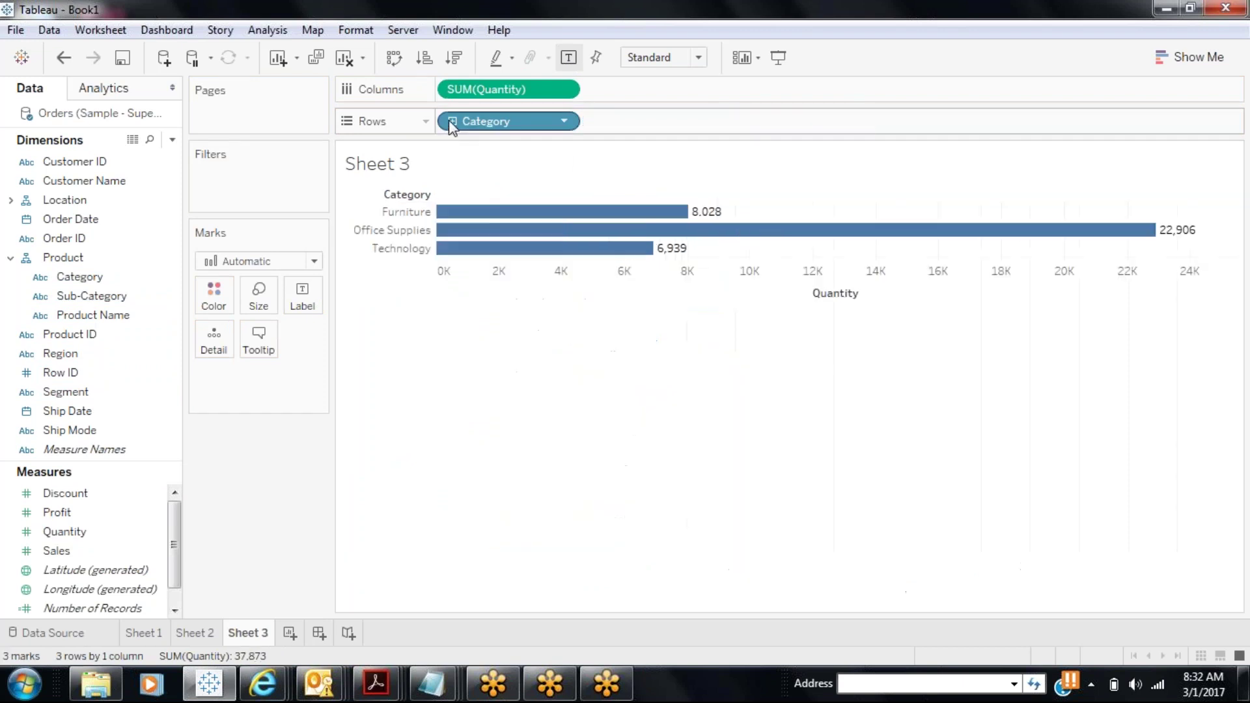
{"action": "mouse_move", "coordinate": [664, 225]}
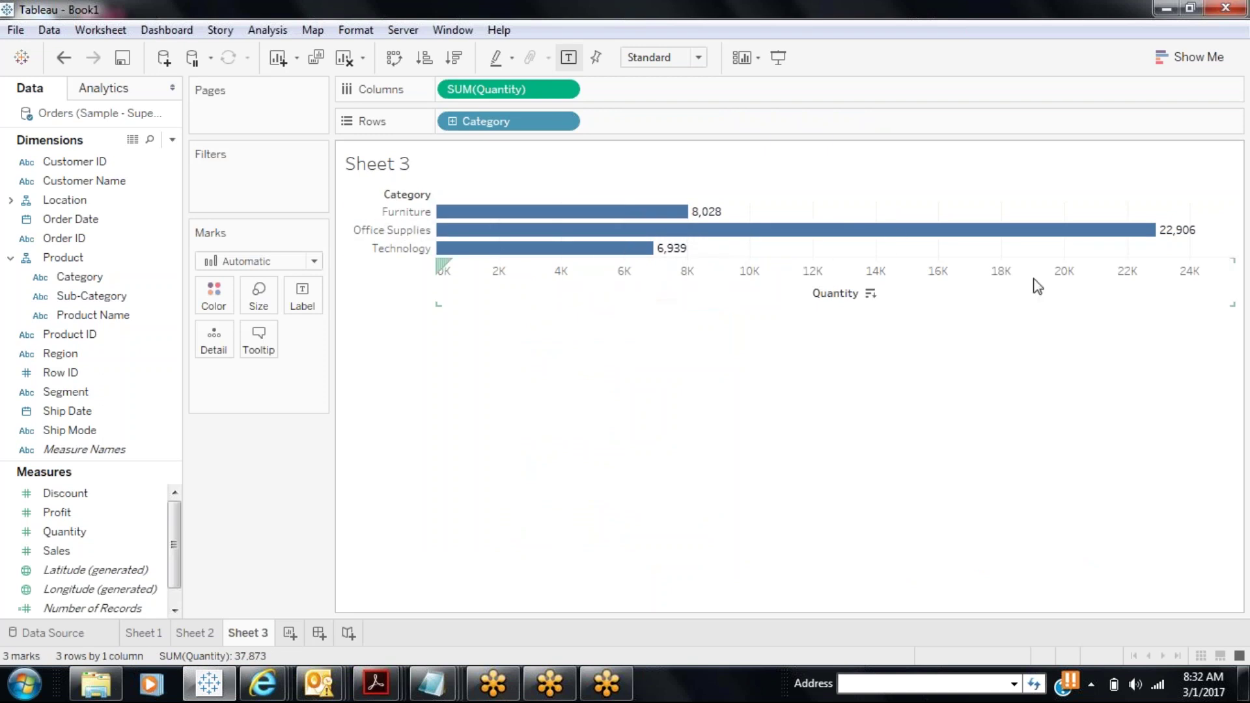
{"action": "mouse_move", "coordinate": [1067, 233]}
{"action": "left_click", "coordinate": [453, 122]}
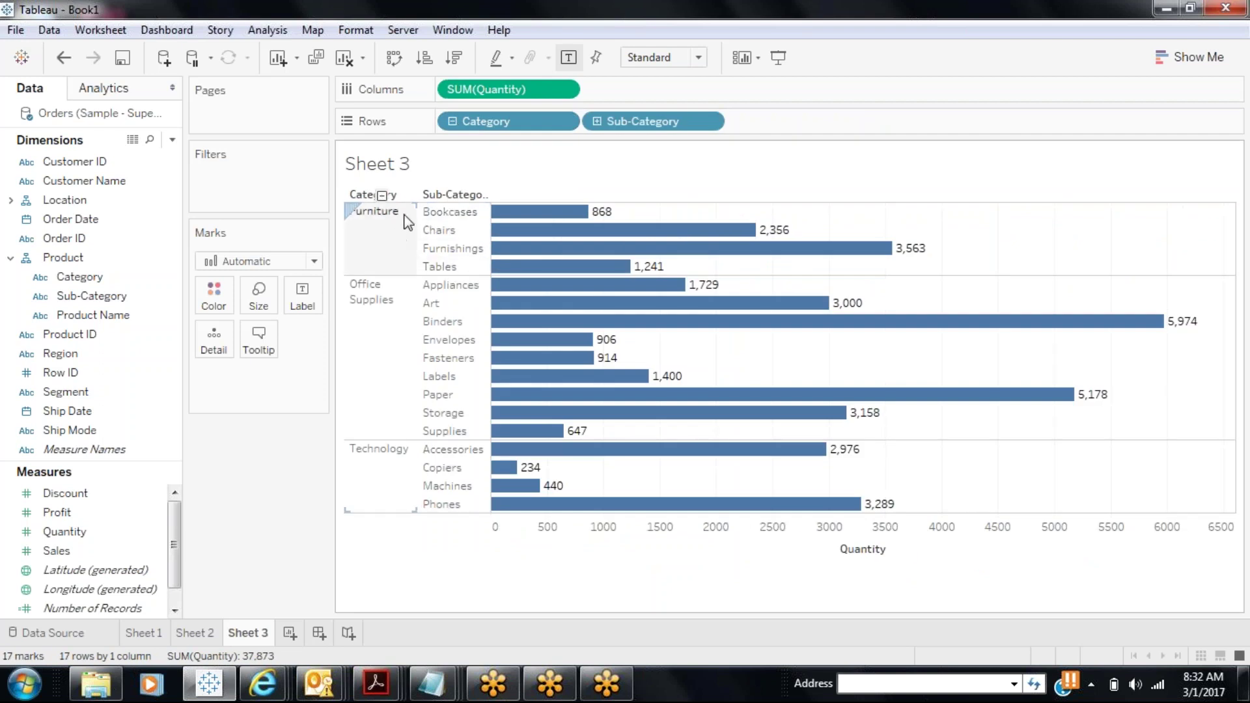
{"action": "left_click", "coordinate": [451, 121]}
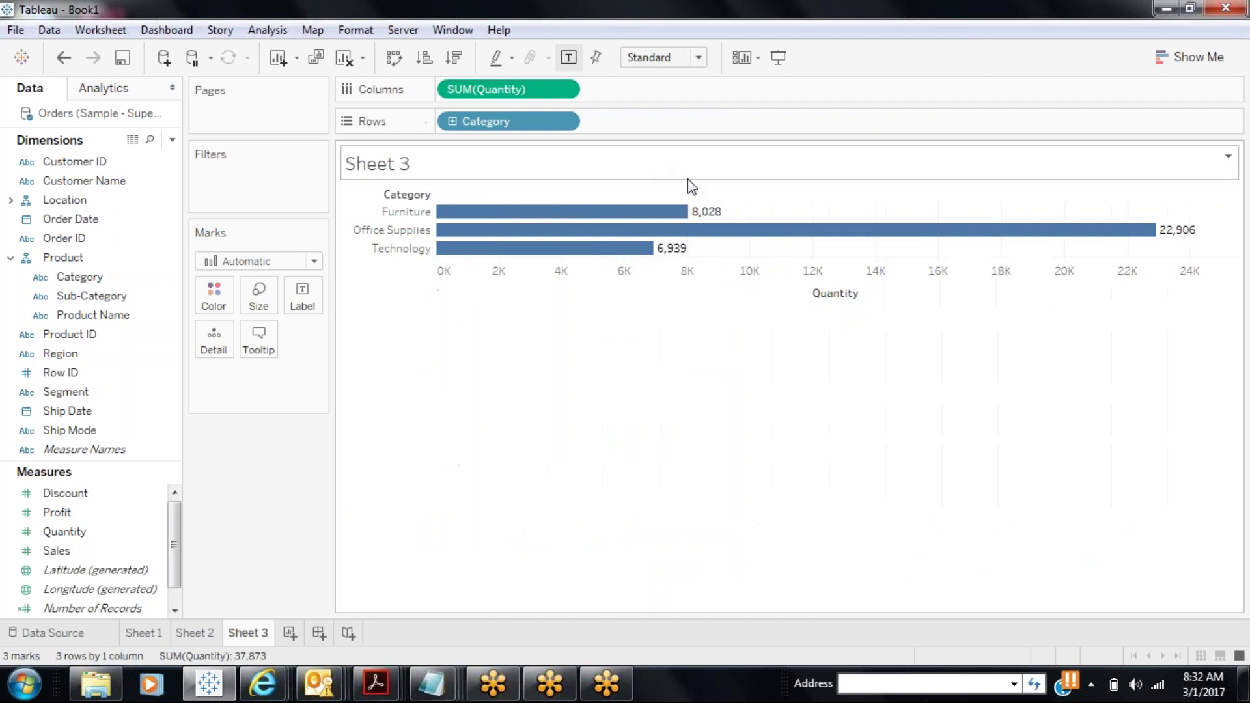
{"action": "left_click", "coordinate": [448, 120]}
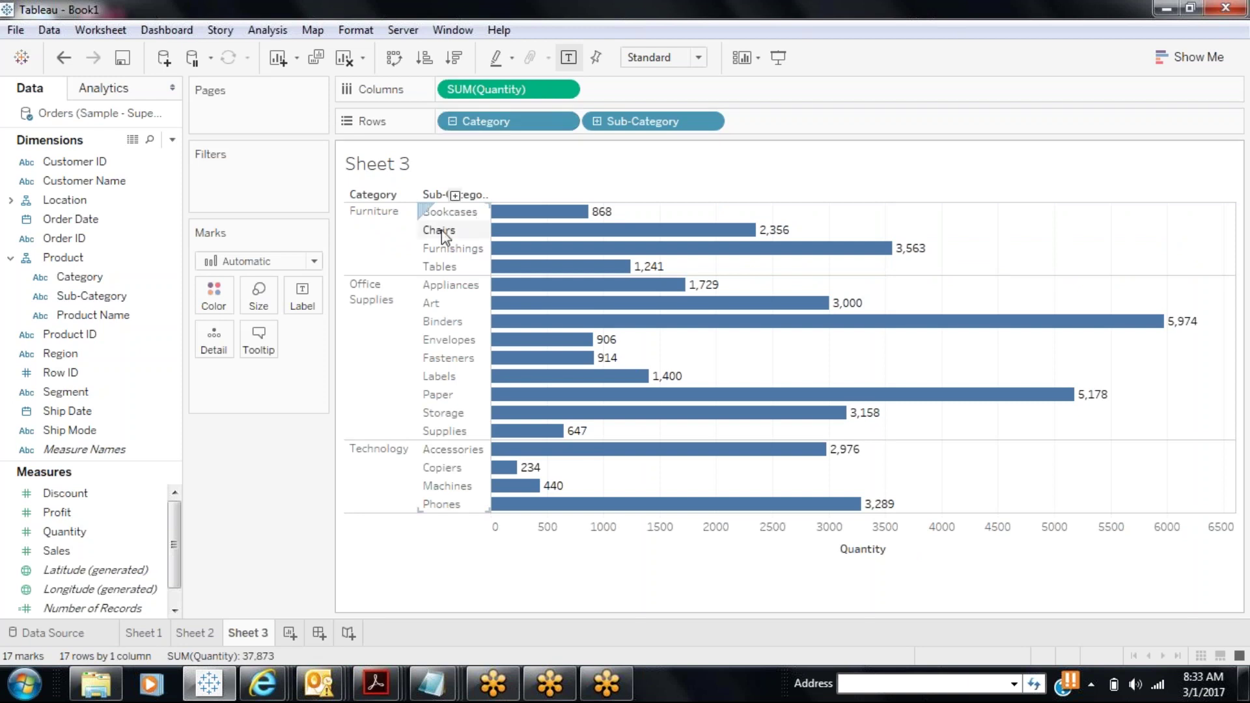
{"action": "left_click", "coordinate": [452, 122]}
{"action": "left_click", "coordinate": [452, 123]}
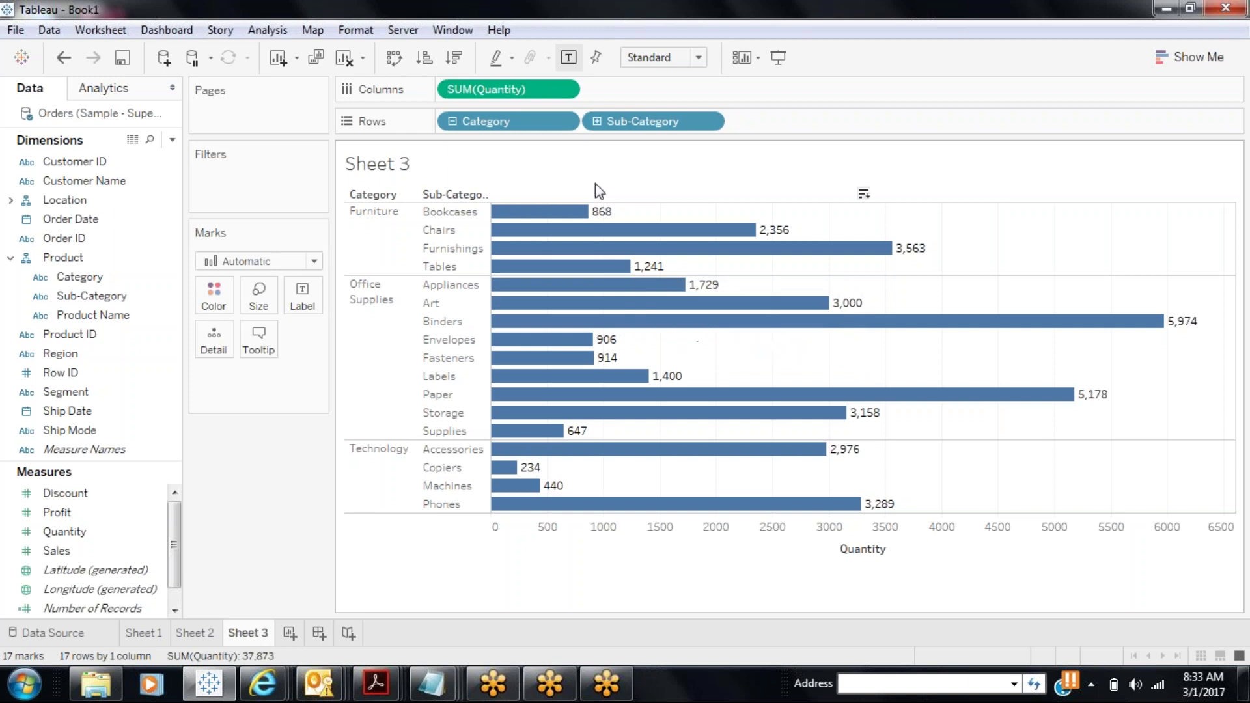
{"action": "left_click", "coordinate": [596, 122]}
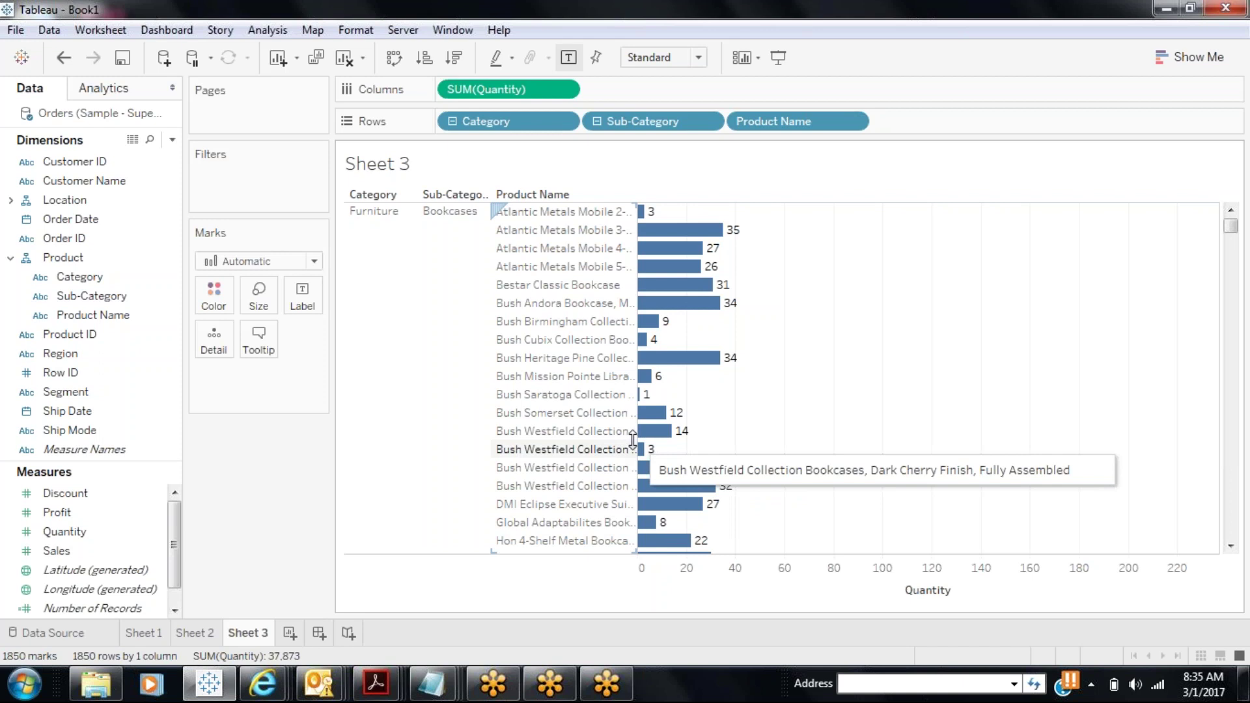
{"action": "right_click", "coordinate": [98, 280]}
{"action": "mouse_move", "coordinate": [212, 613]}
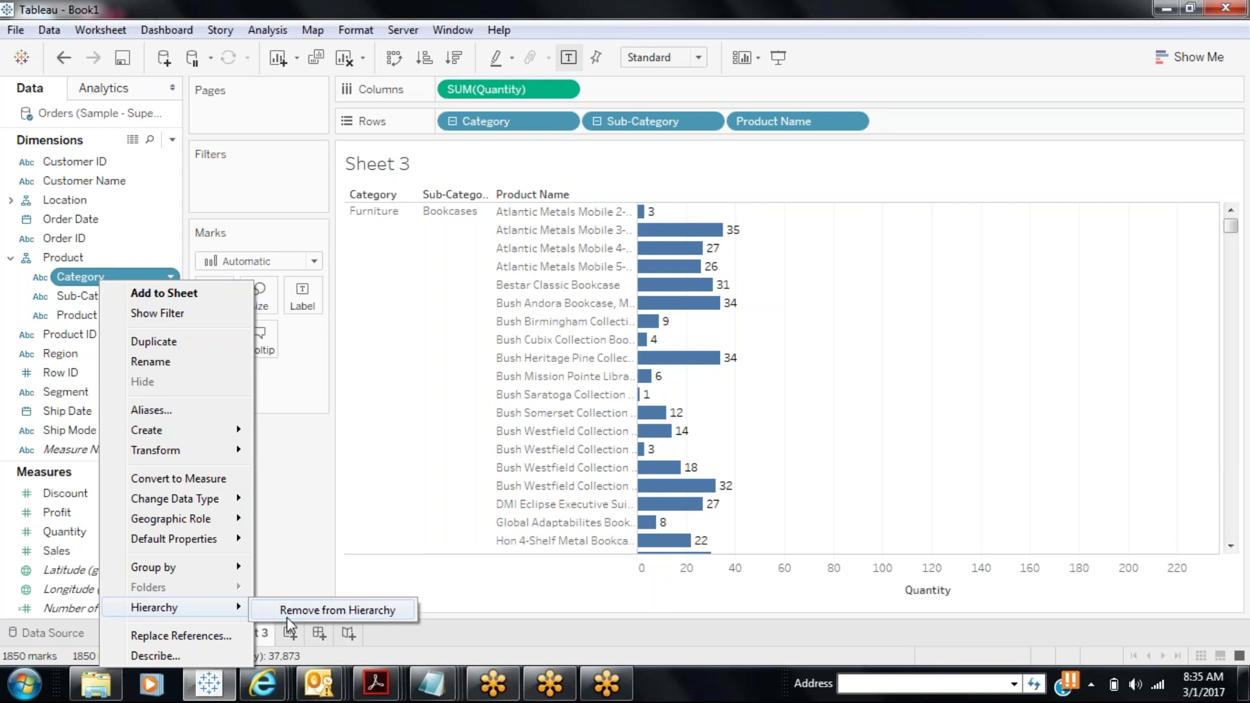
{"action": "left_click", "coordinate": [293, 548]}
- Remove the whole Product hierarchy from the dimensions
{"action": "right_click", "coordinate": [78, 256]}
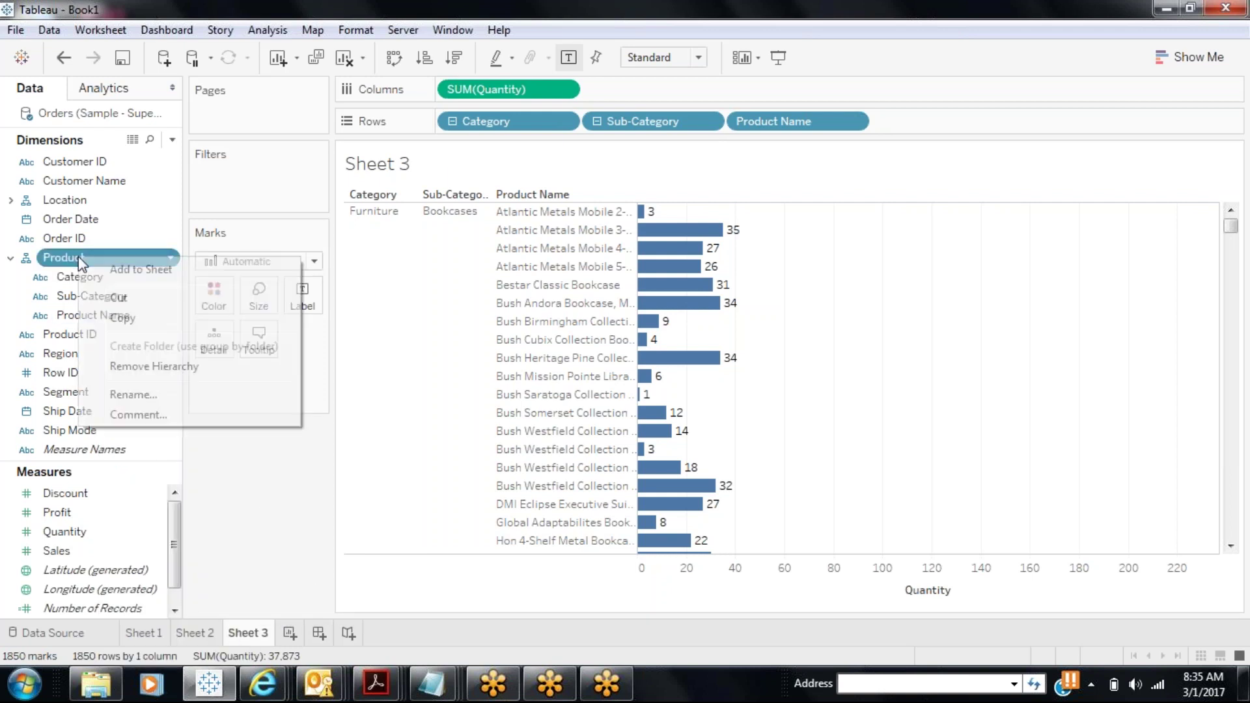
{"action": "left_click", "coordinate": [168, 367]}
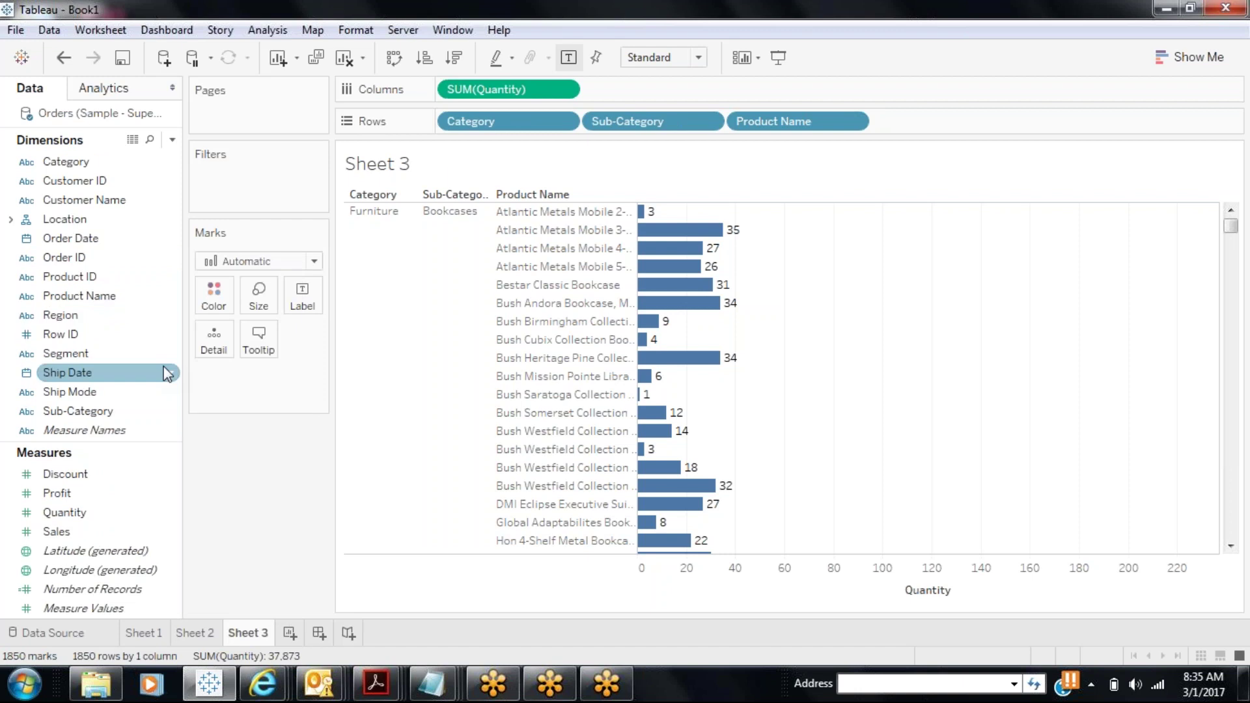
- Create a new hierarchy named Product from the Category dimension
{"action": "right_click", "coordinate": [95, 172]}
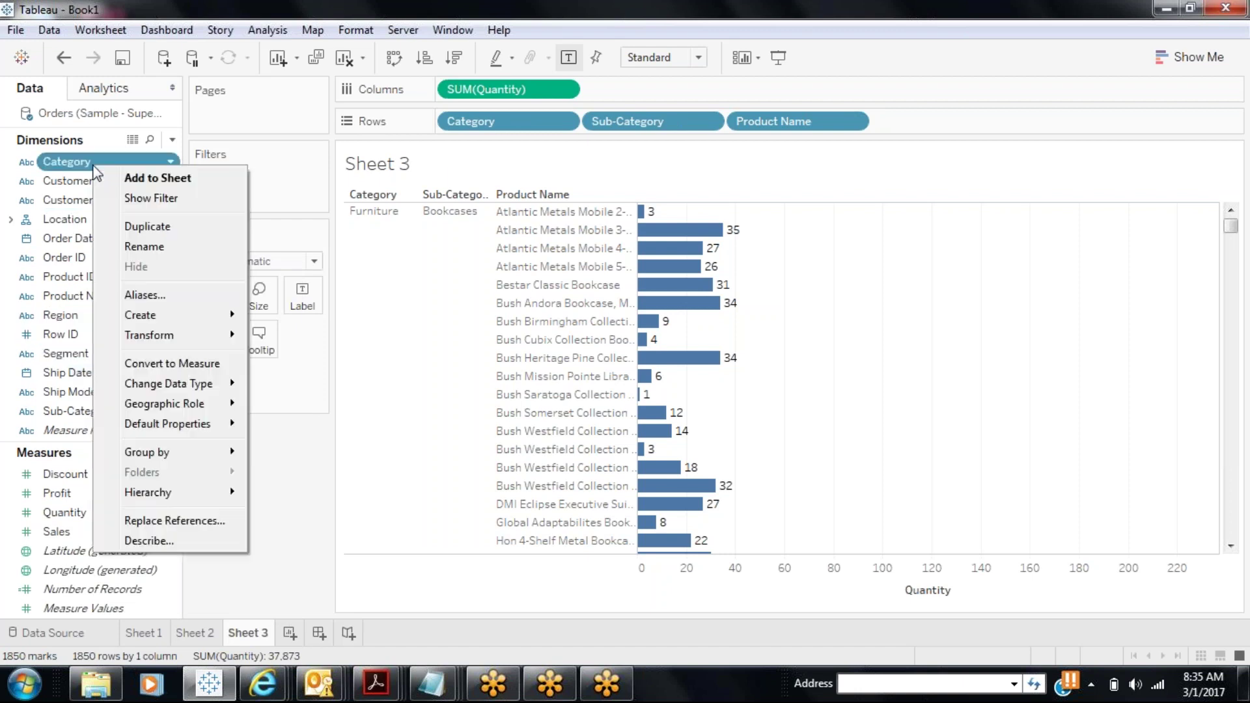
{"action": "mouse_move", "coordinate": [201, 494]}
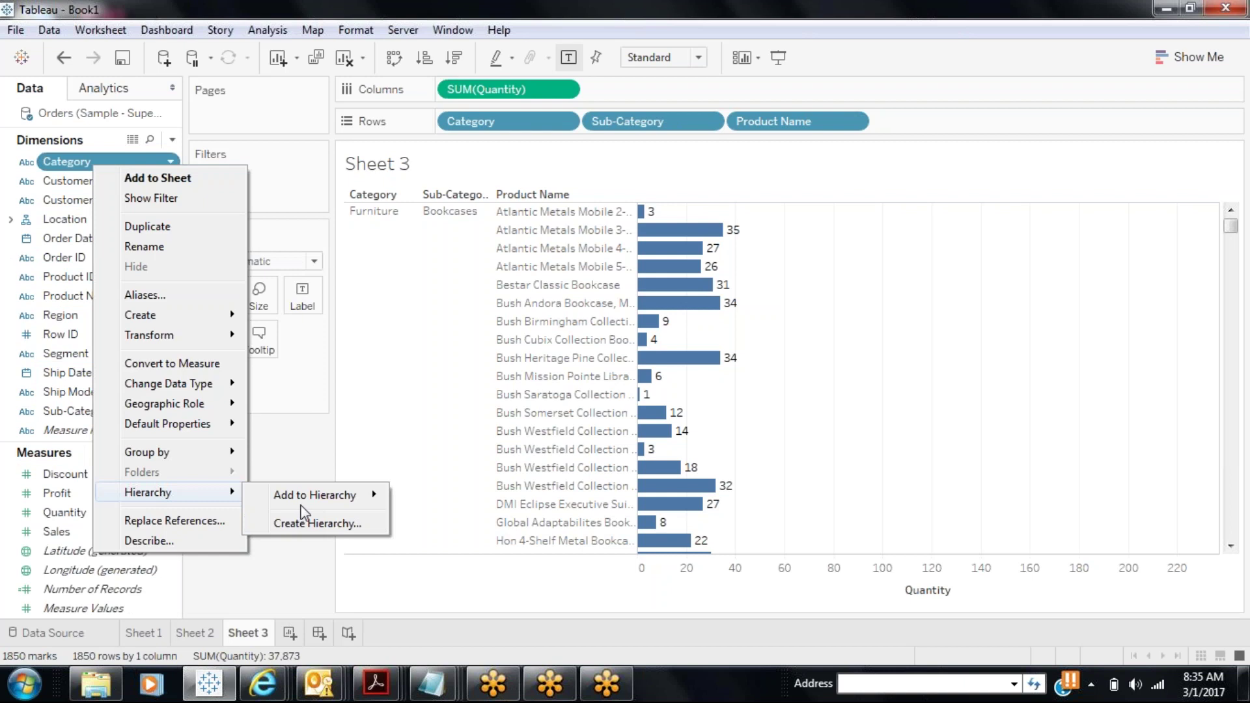
{"action": "mouse_move", "coordinate": [312, 496]}
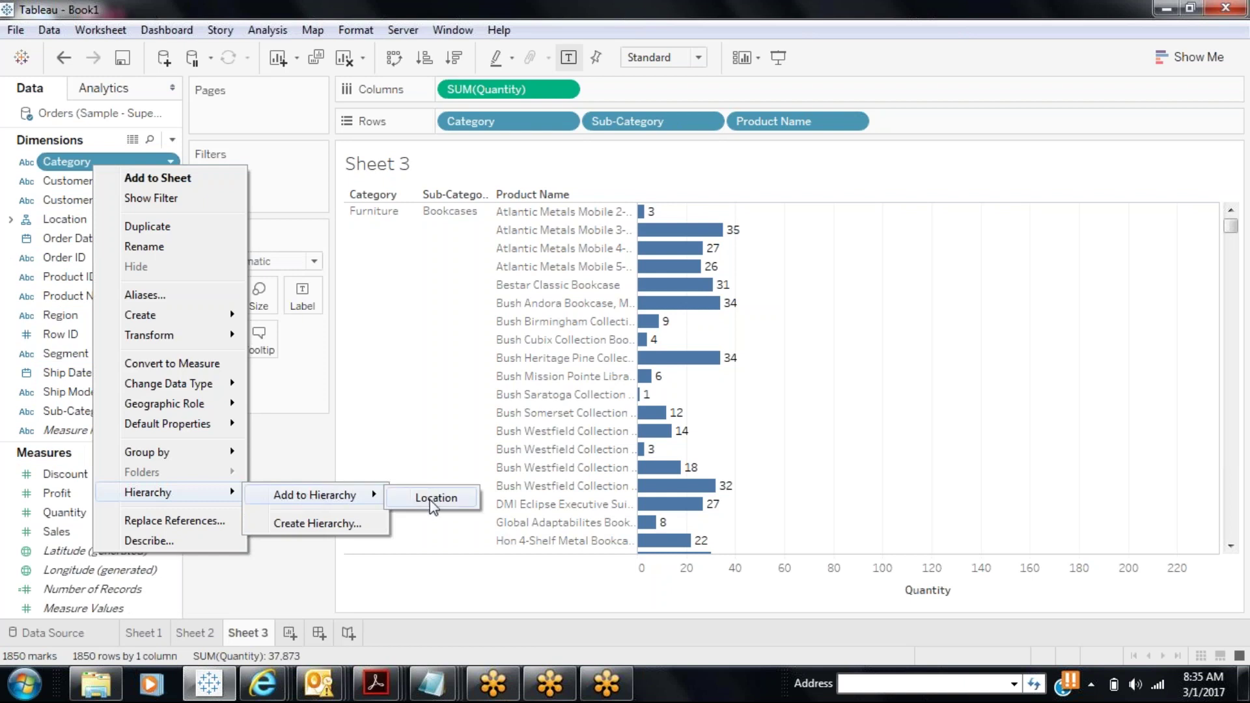
{"action": "left_click", "coordinate": [332, 525]}
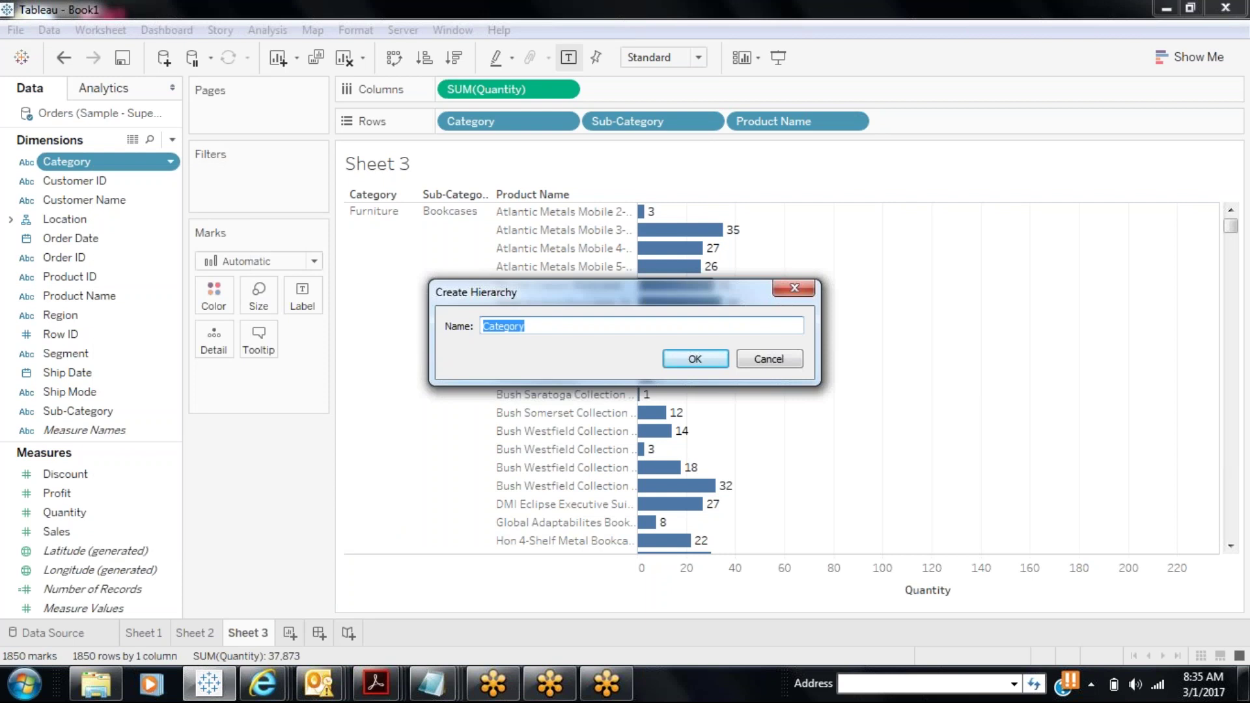
{"action": "type", "text": "Product"}
{"action": "left_click", "coordinate": [708, 349]}
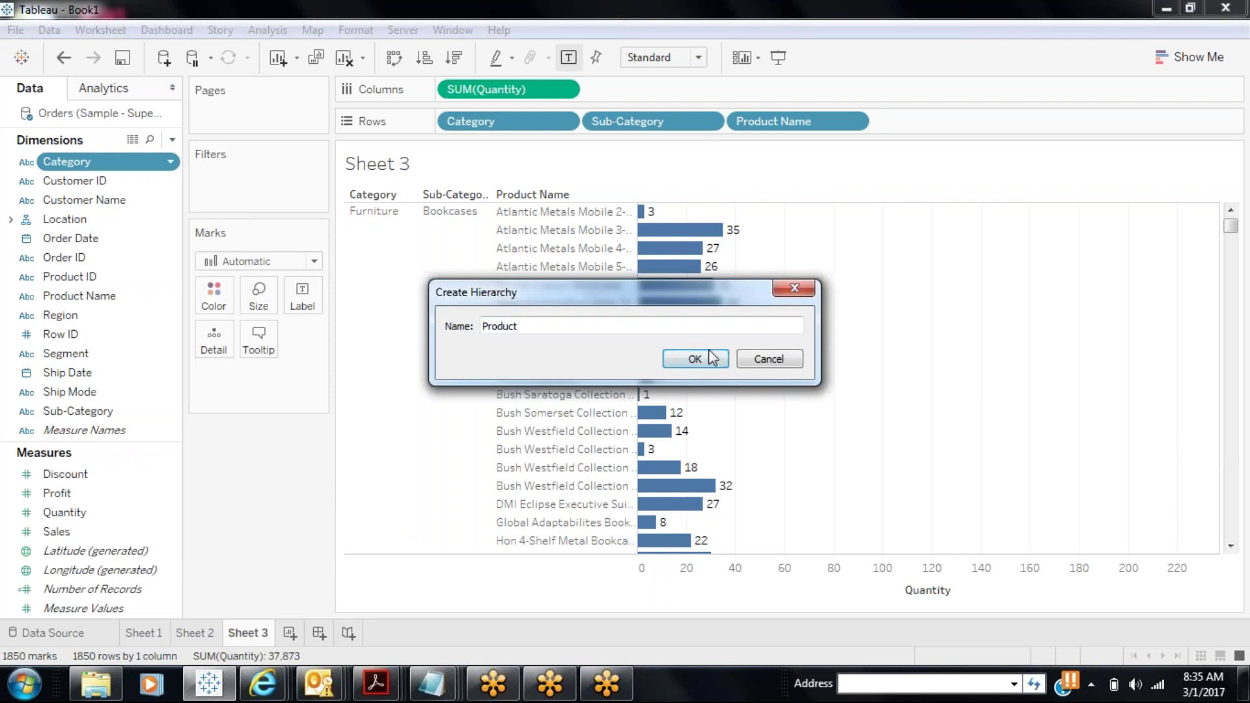
{"action": "left_click", "coordinate": [80, 238]}
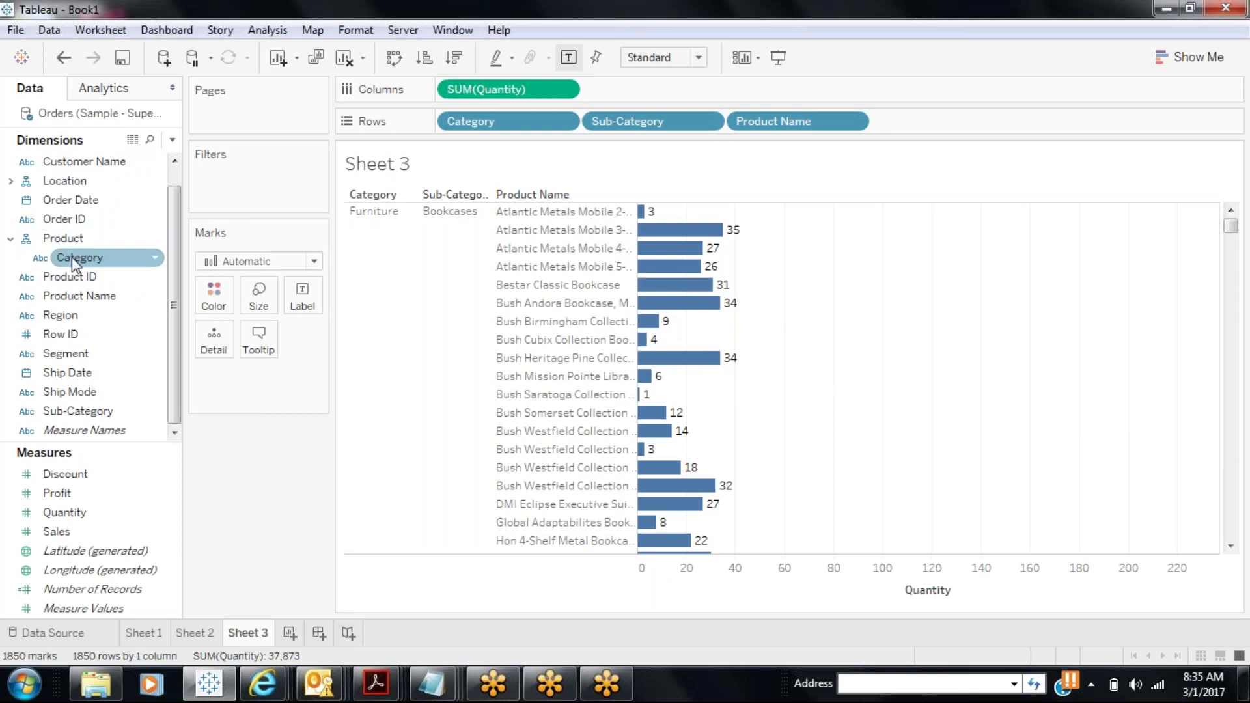
- Check the levels of the Location hierarchy and add Sub-Category to the Product hierarchy
{"action": "left_click", "coordinate": [11, 181]}
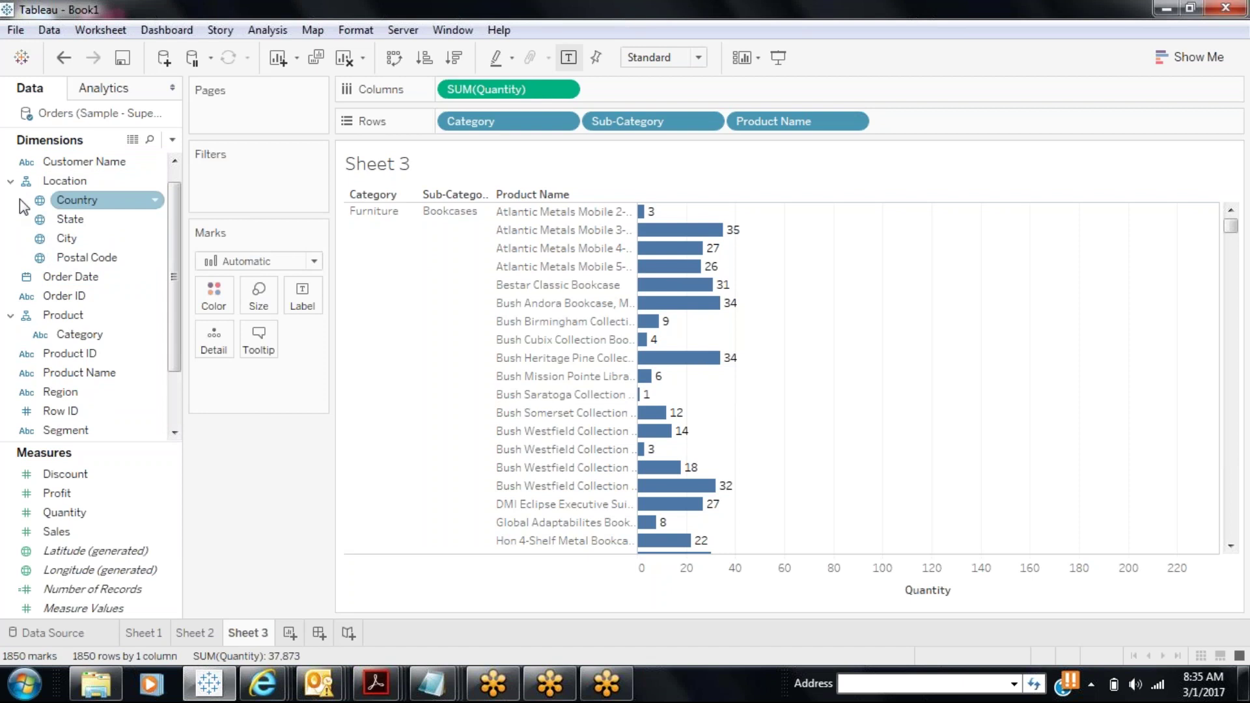
{"action": "left_click", "coordinate": [11, 182]}
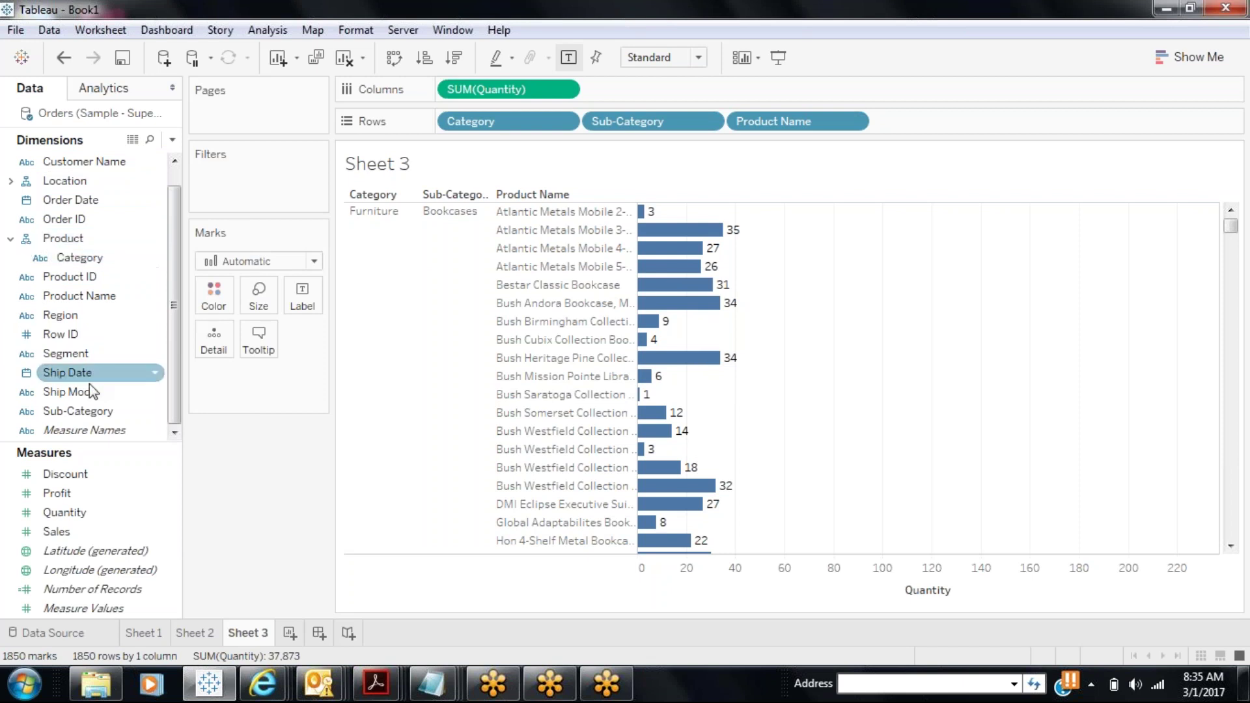
{"action": "right_click", "coordinate": [151, 412]}
{"action": "mouse_move", "coordinate": [222, 355]}
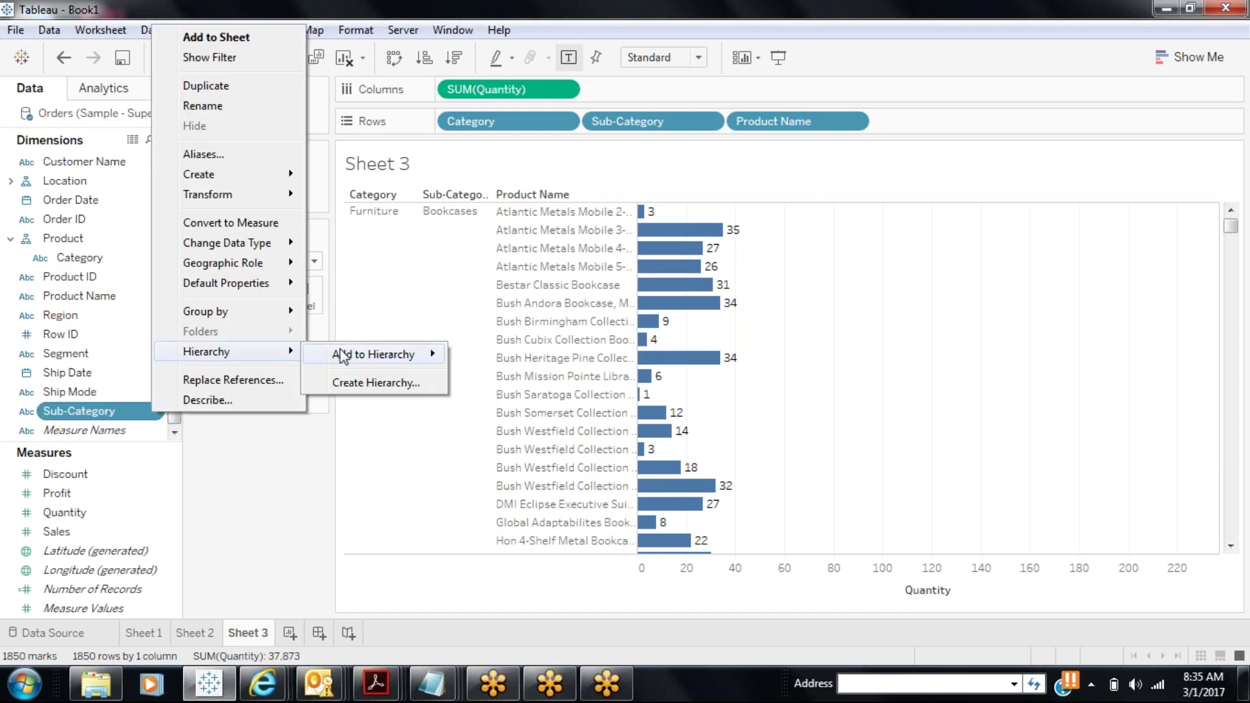
{"action": "mouse_move", "coordinate": [344, 354]}
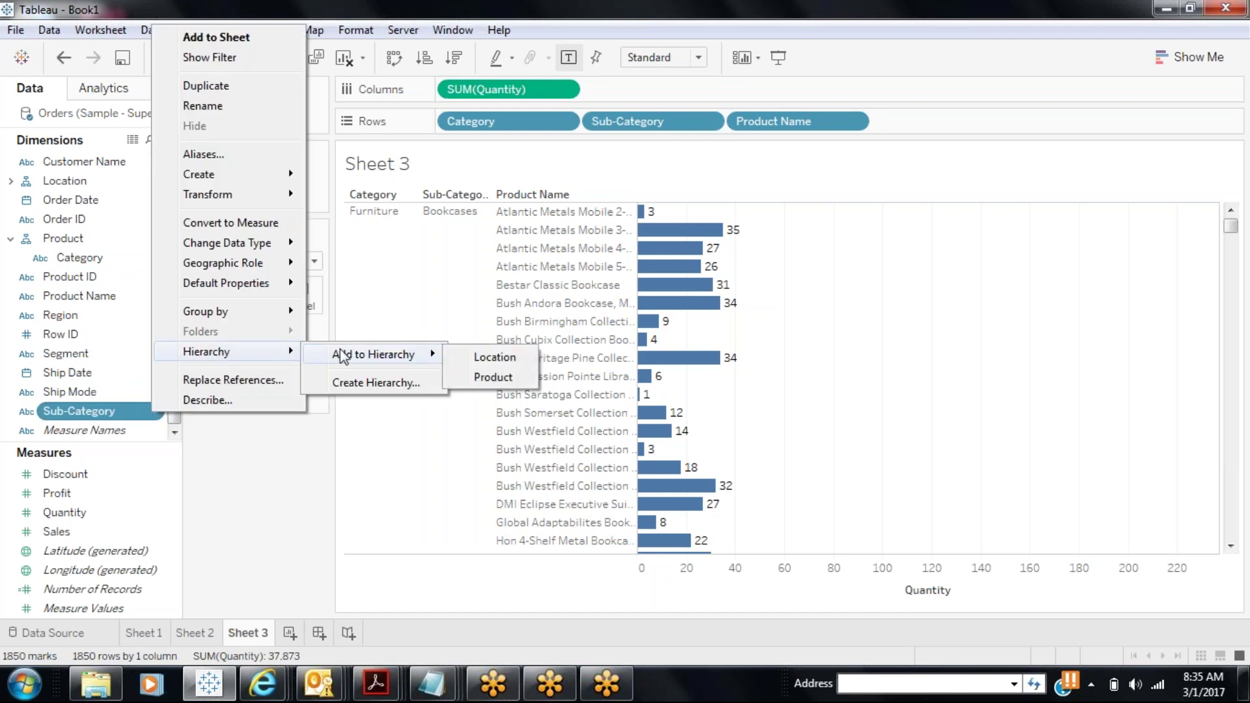
{"action": "left_click", "coordinate": [481, 378]}
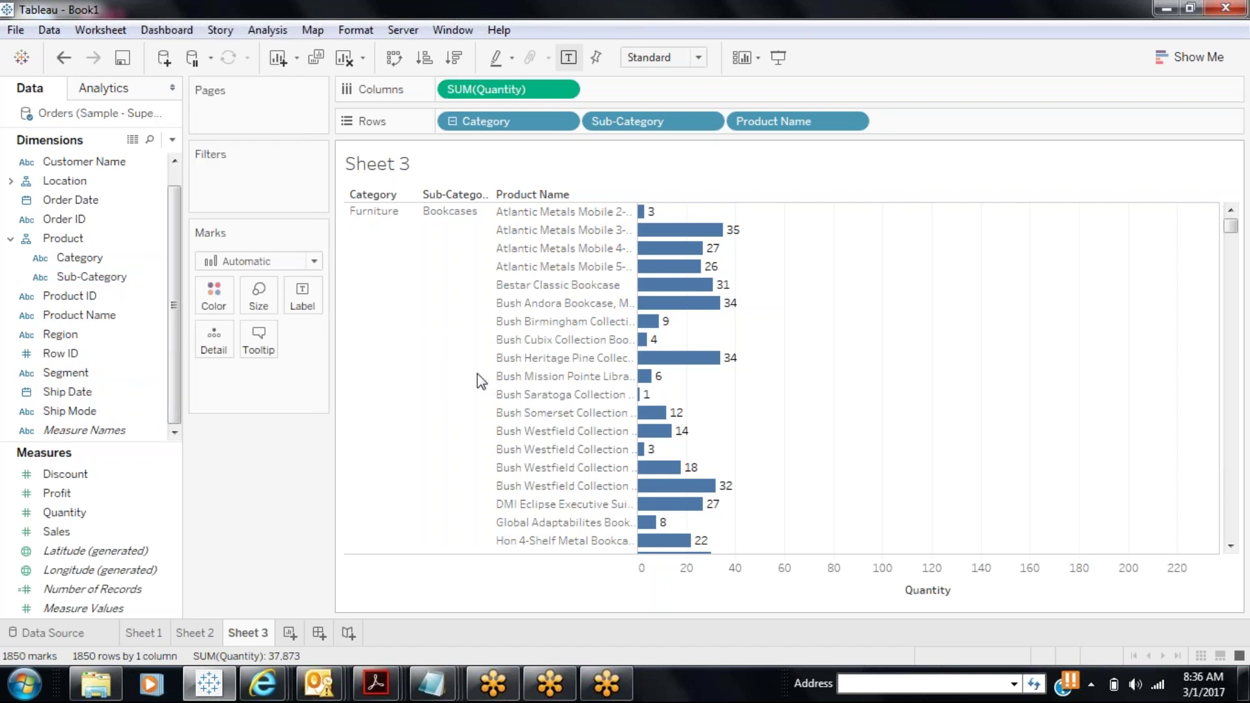
- Add the Product Name dimension to the Product hierarchy below Sub-Category
{"action": "left_click", "coordinate": [109, 317]}
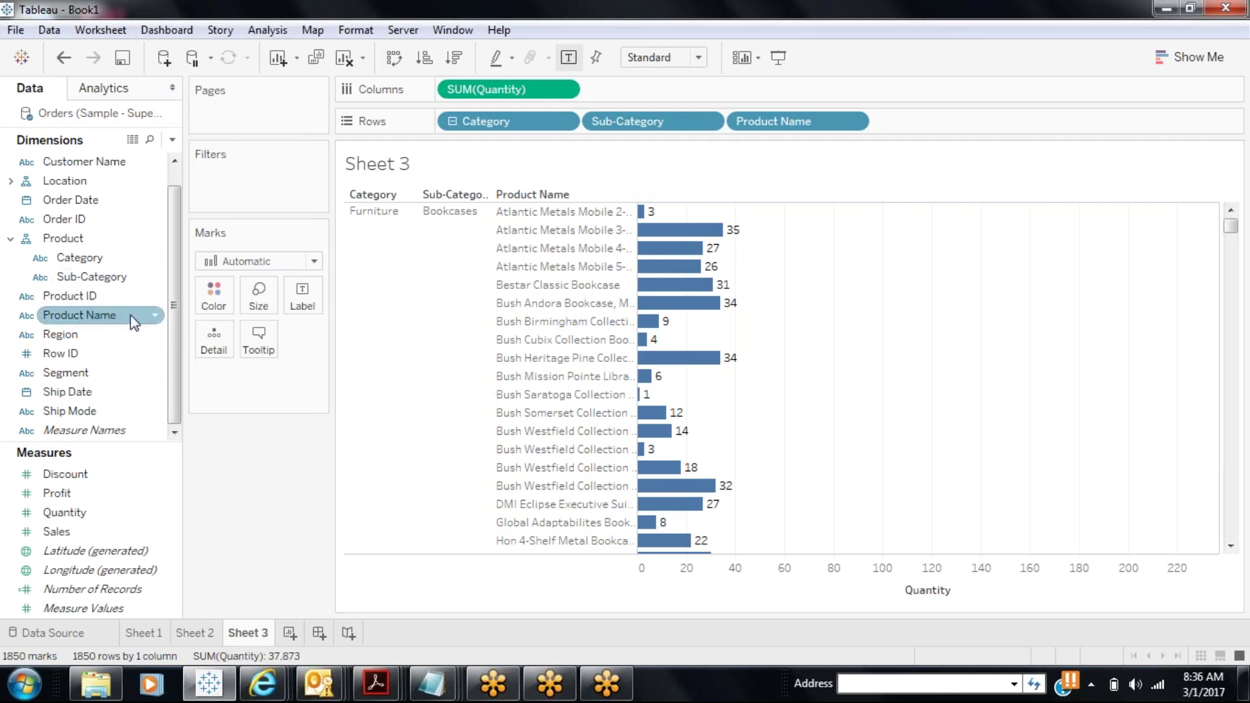
{"action": "left_click", "coordinate": [156, 316]}
{"action": "mouse_move", "coordinate": [211, 327]}
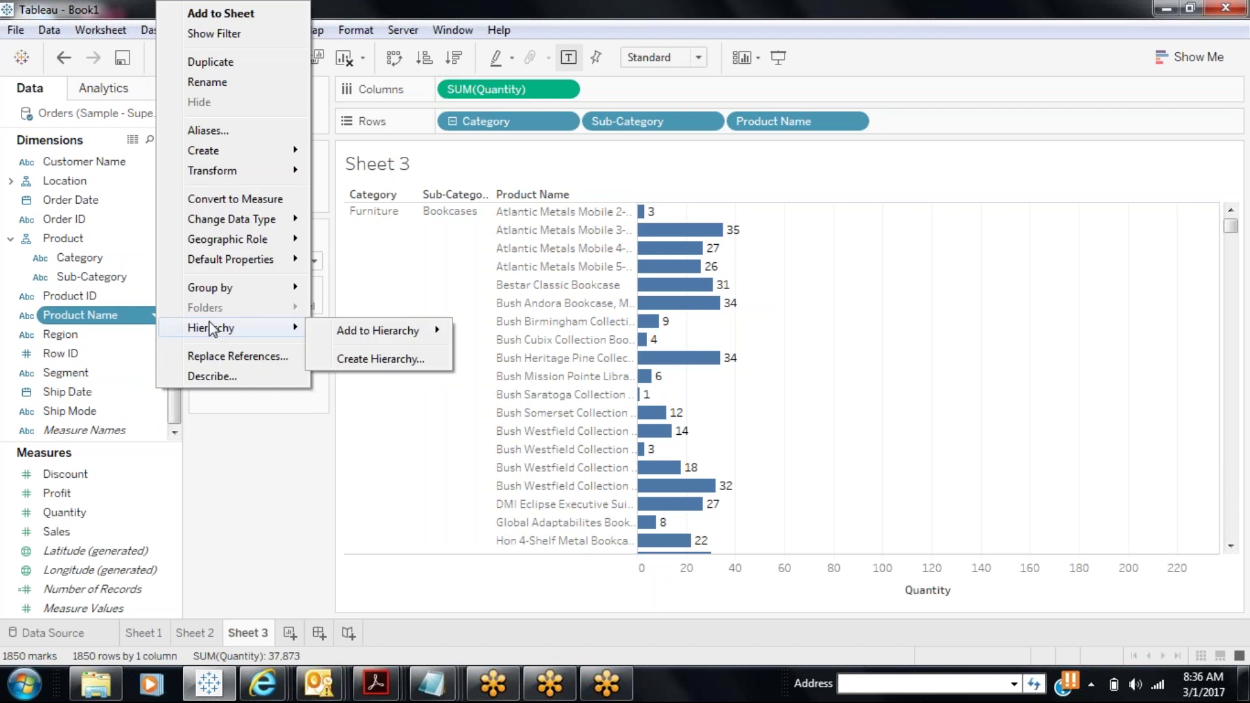
{"action": "mouse_move", "coordinate": [345, 330]}
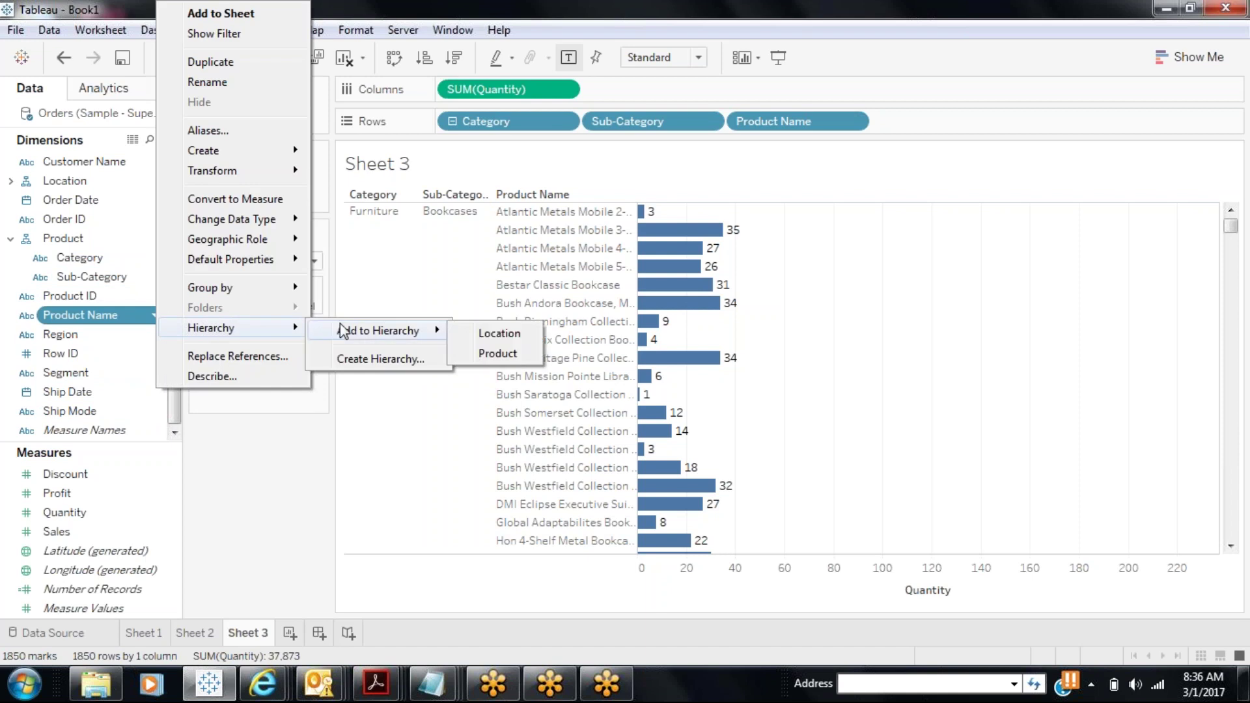
{"action": "left_click", "coordinate": [496, 354]}
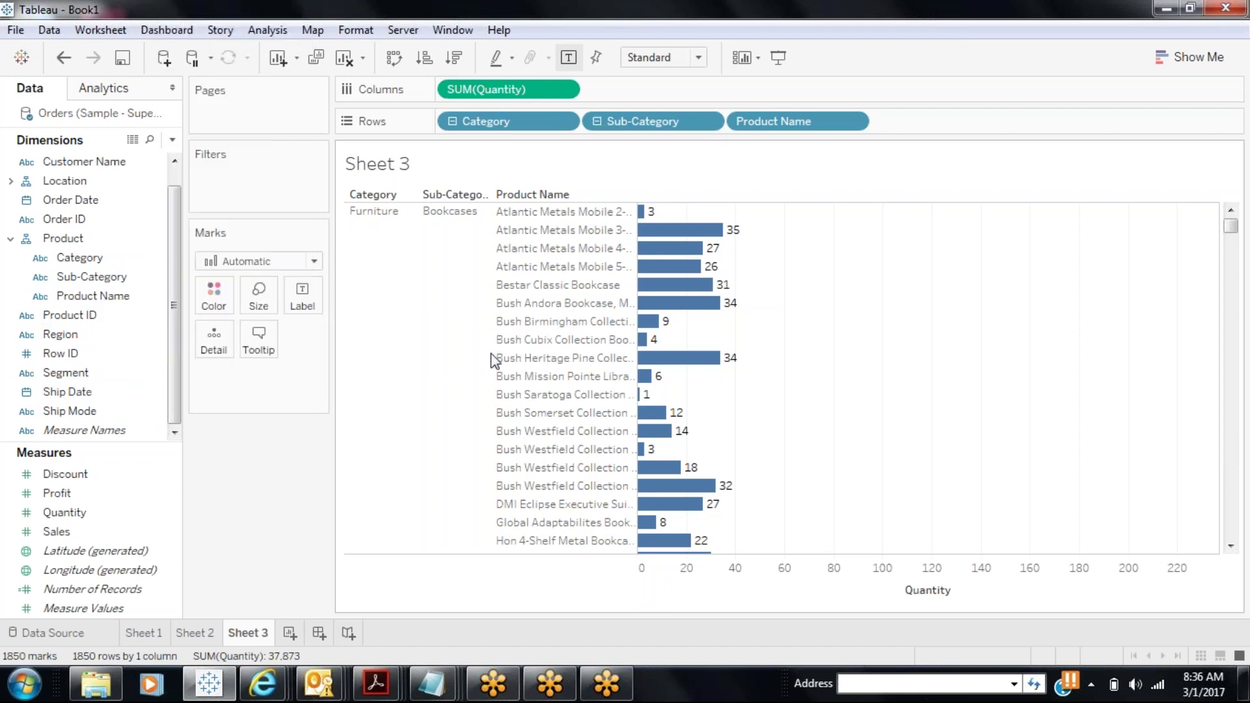
{"action": "right_click", "coordinate": [86, 244]}
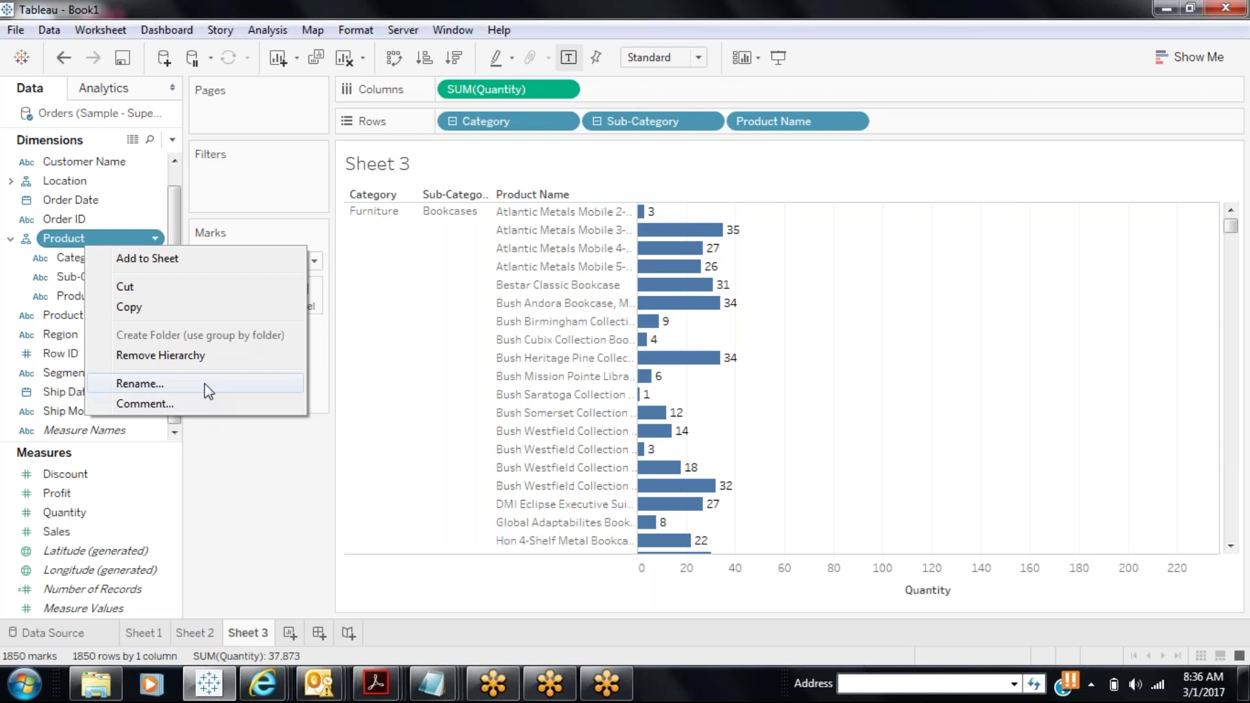
{"action": "left_click", "coordinate": [228, 482]}
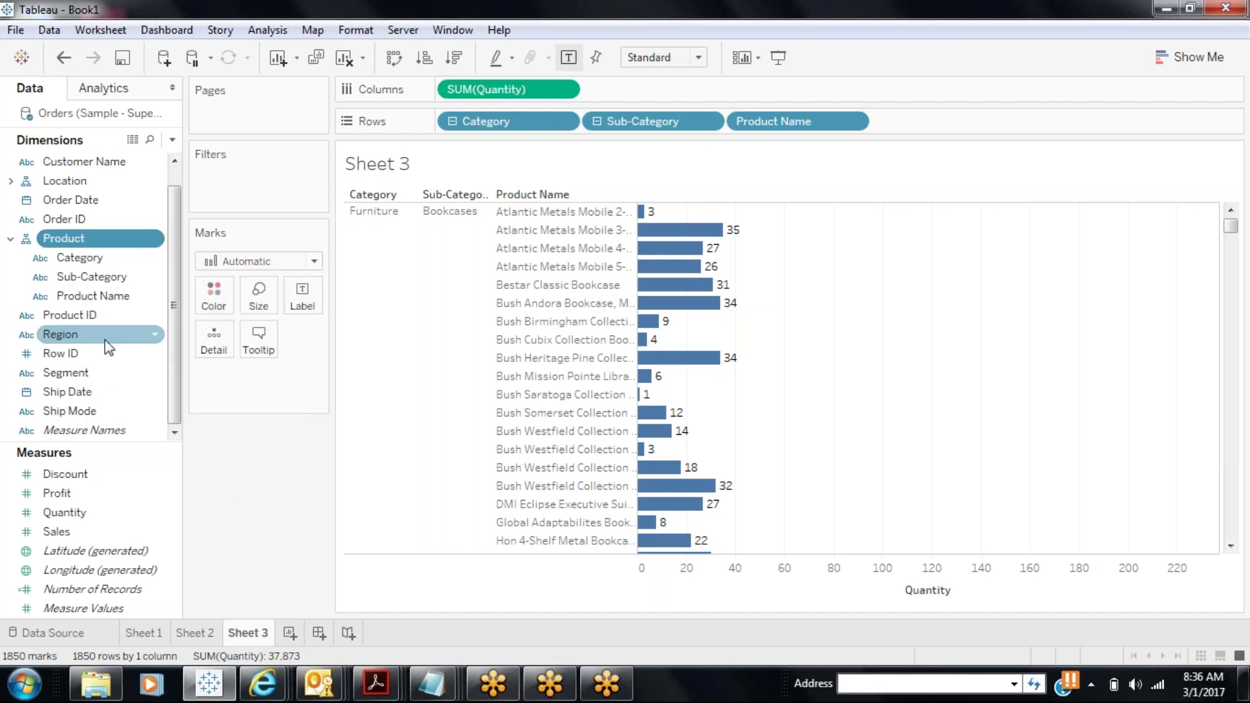
- Move Product Name above Sub-Category in the Product hierarchy, and drill Rows up to Category and back down through the new level order
{"action": "left_click_drag", "start_coordinate": [97, 302], "coordinate": [88, 252]}
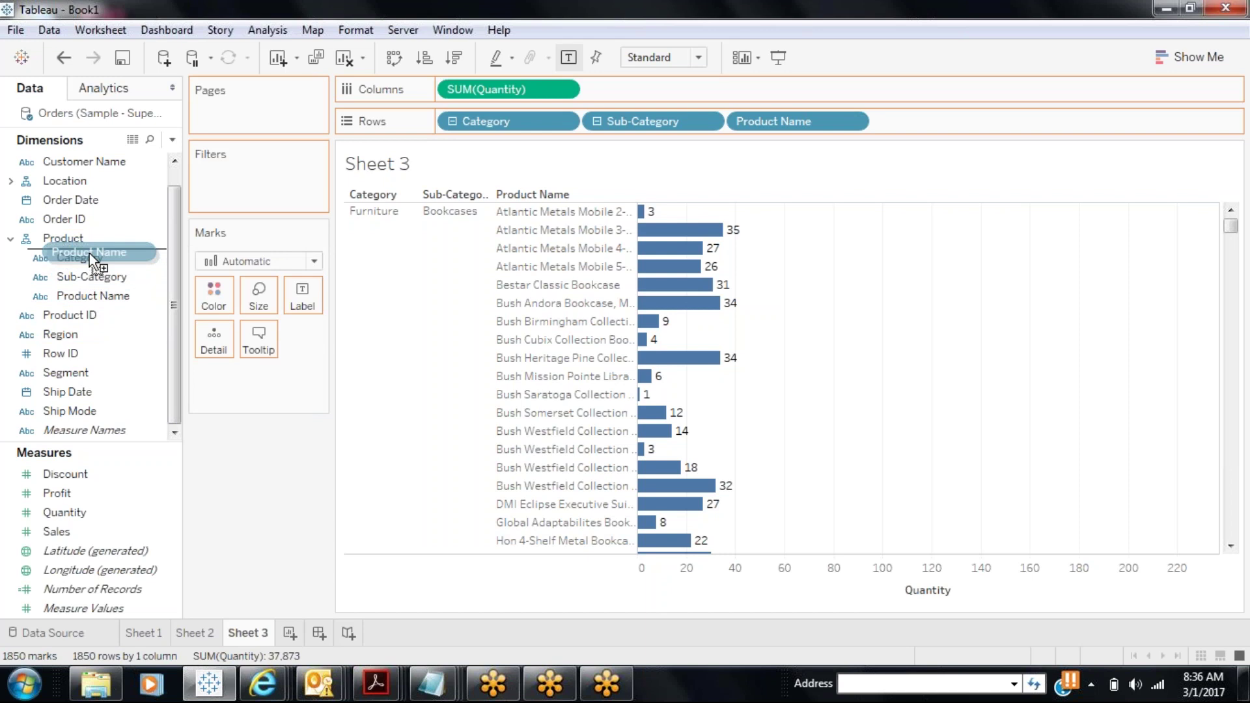
{"action": "mouse_move", "coordinate": [88, 252]}
{"action": "left_mouse_down"}
{"action": "mouse_move", "coordinate": [89, 283]}
{"action": "mouse_move", "coordinate": [88, 269]}
{"action": "left_mouse_up"}
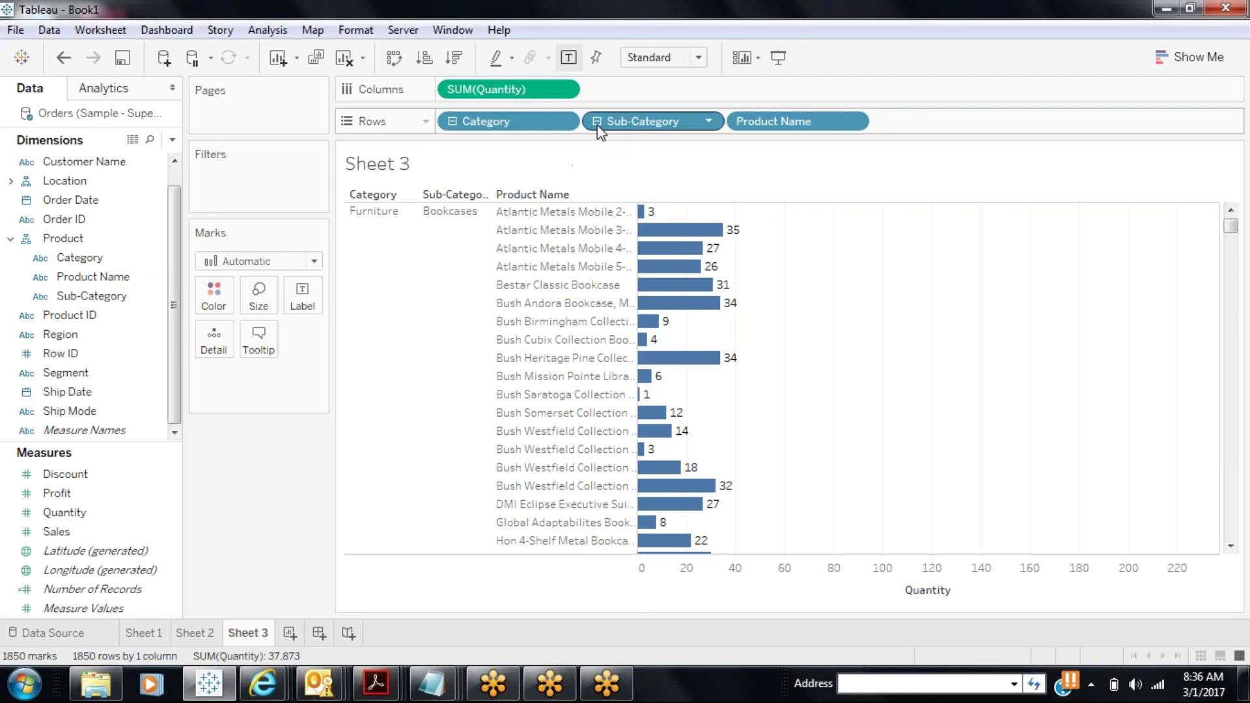
{"action": "left_click", "coordinate": [453, 122]}
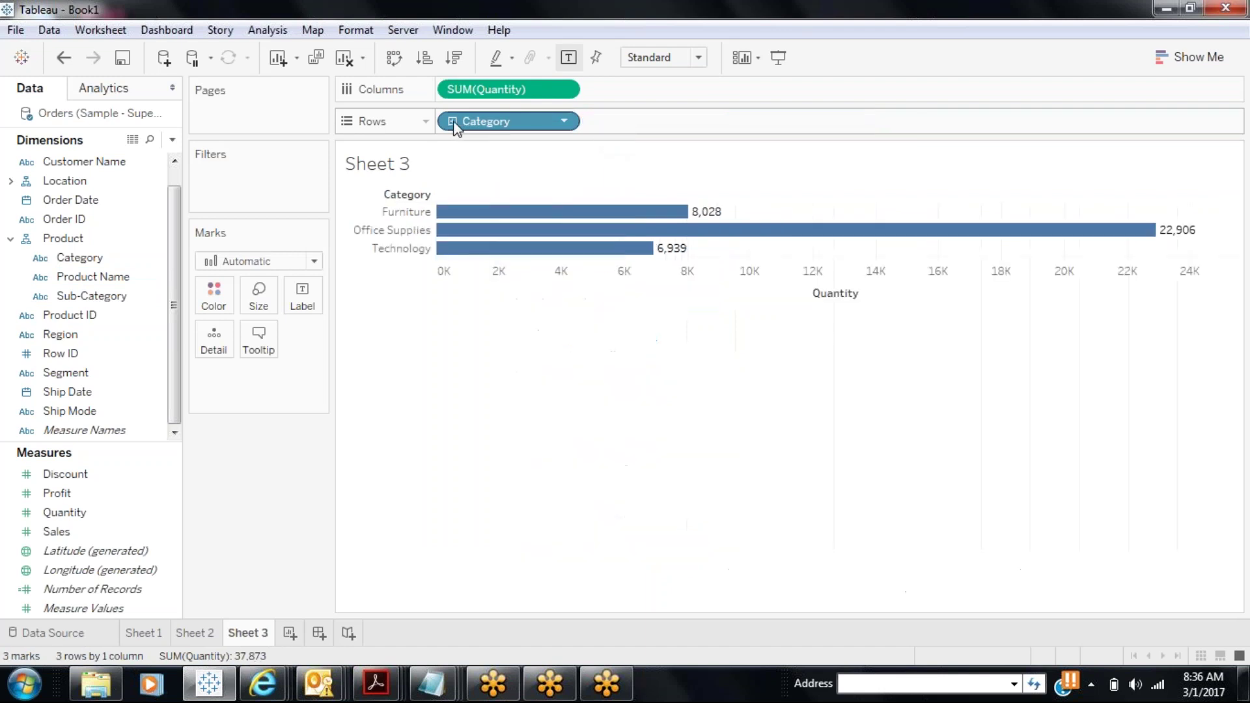
{"action": "left_click", "coordinate": [452, 121]}
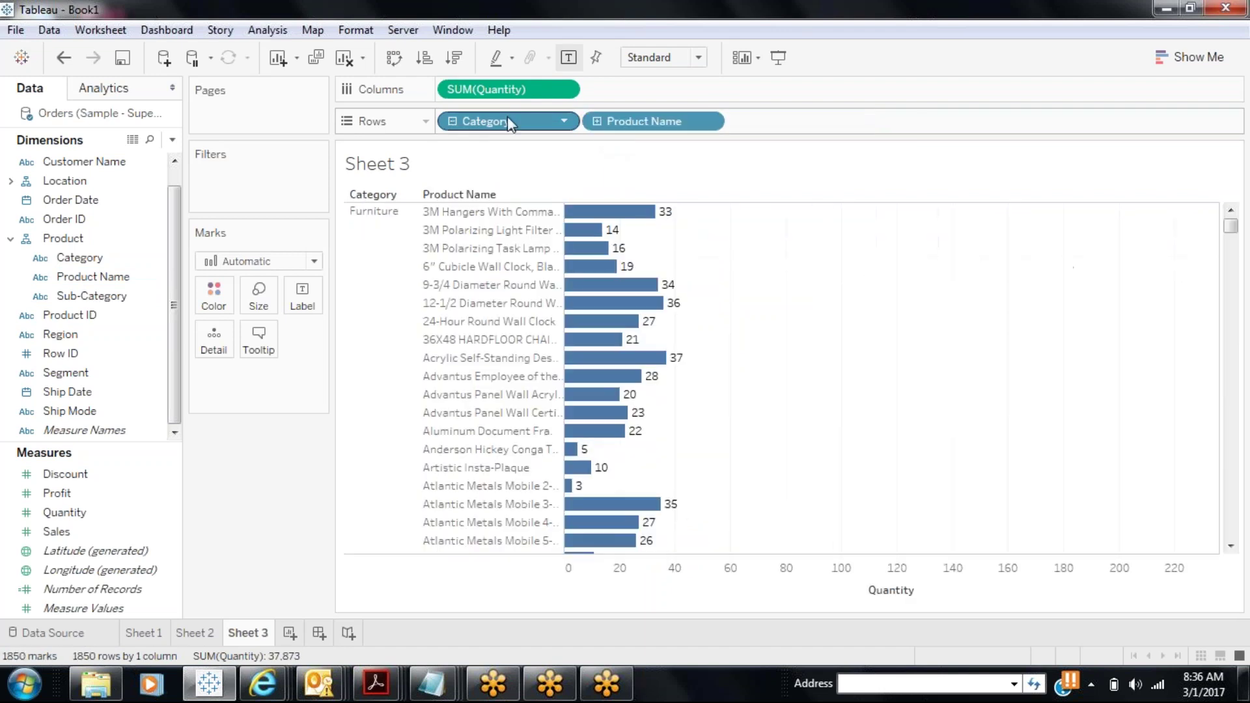
{"action": "left_click", "coordinate": [597, 122]}
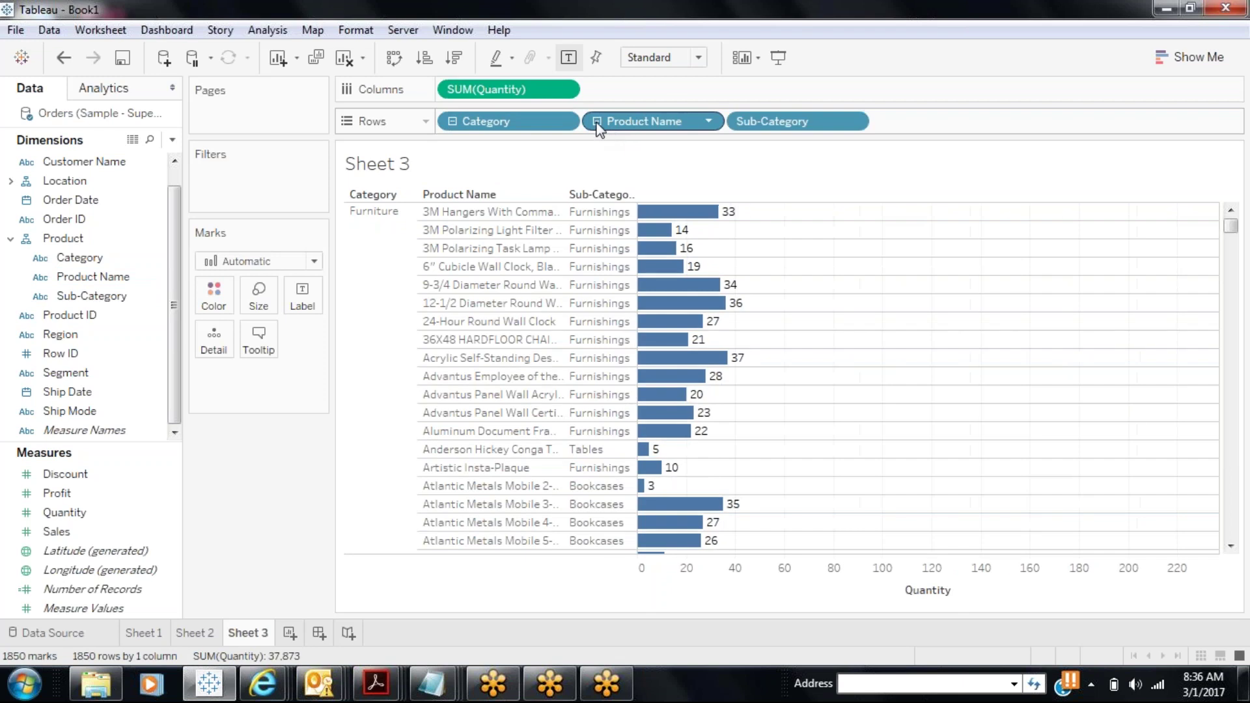
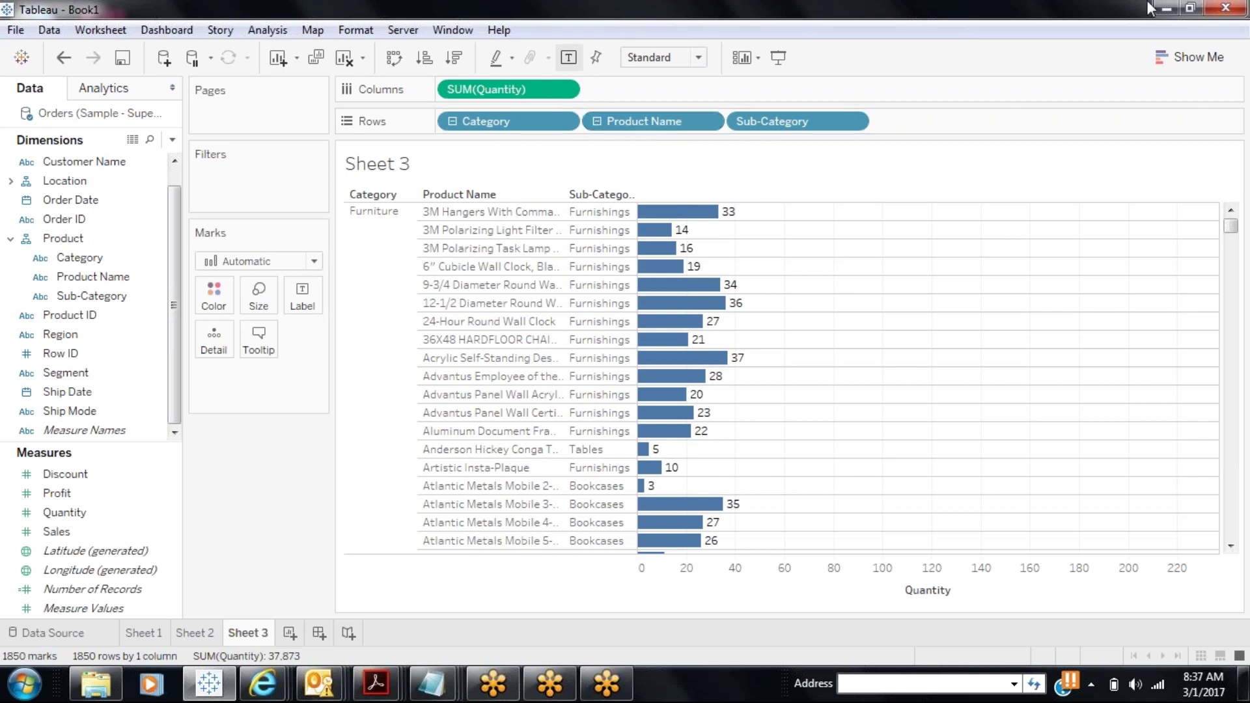
- Minimize the current workbook, launch a second Tableau 10.0 window and connect it to the Employee Excel workbook, with the window maximized
{"action": "left_click", "coordinate": [1172, 13]}
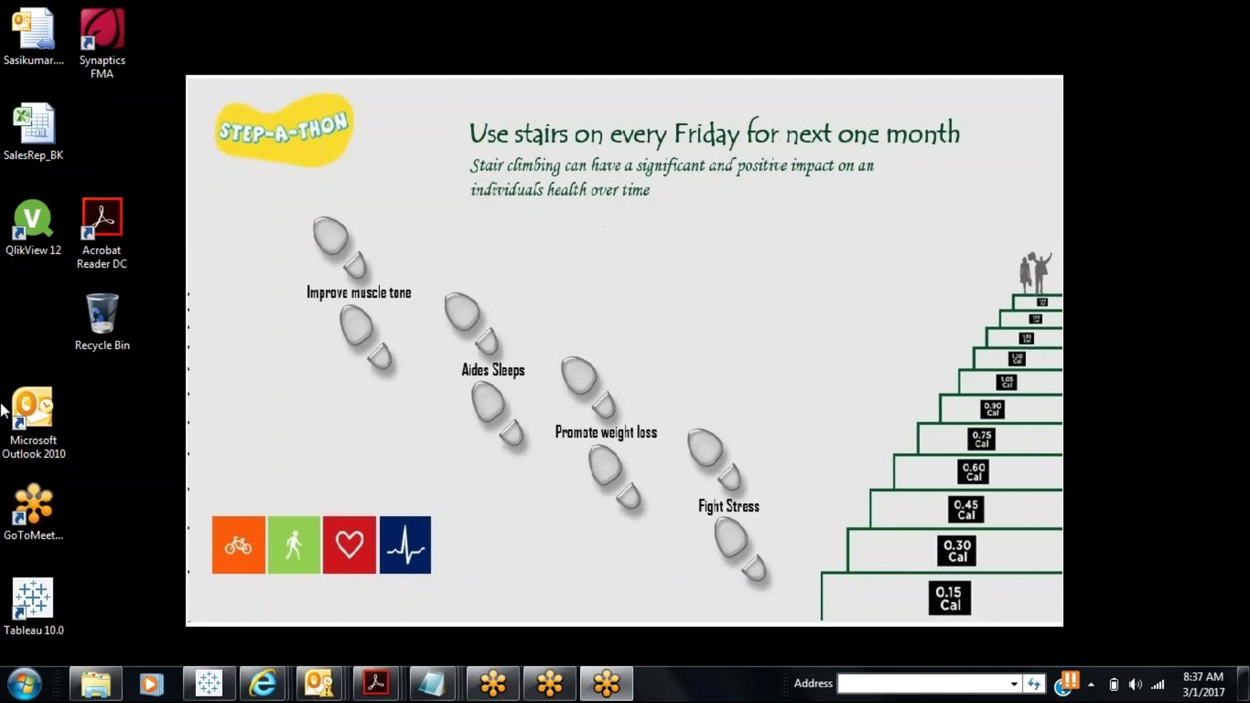
{"action": "left_click", "coordinate": [49, 602]}
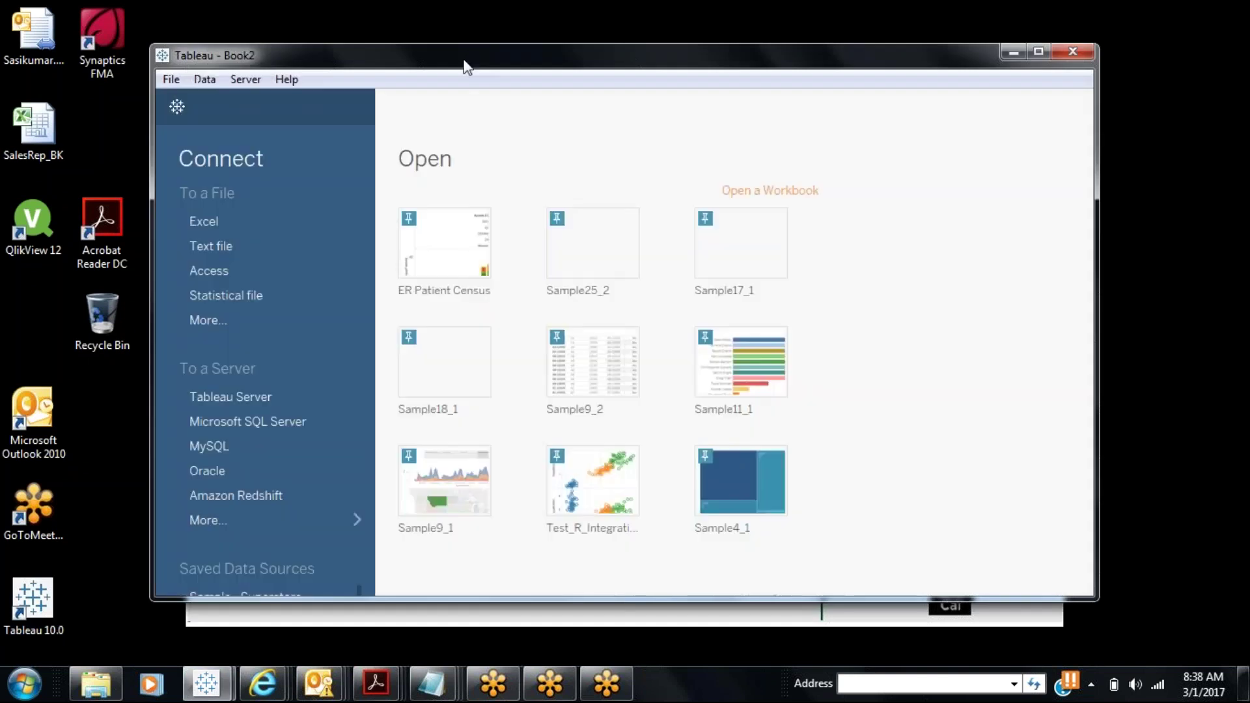
{"action": "left_click", "coordinate": [216, 222]}
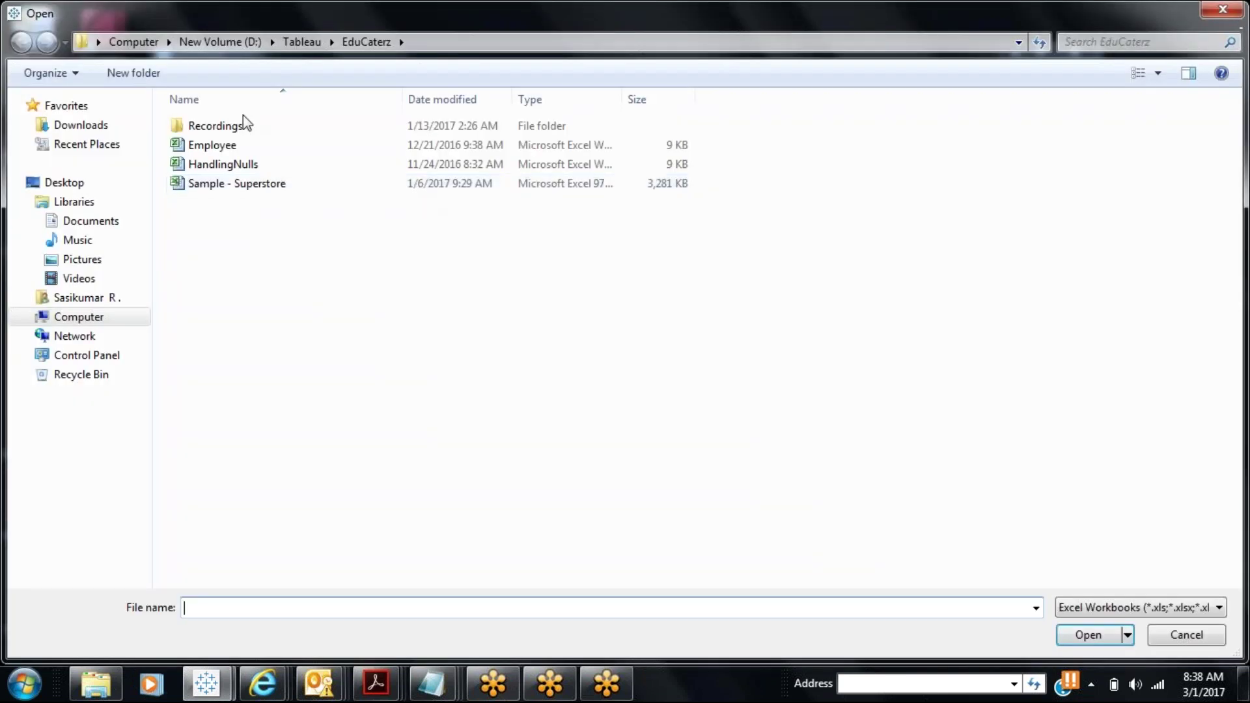
{"action": "double_click", "coordinate": [246, 148]}
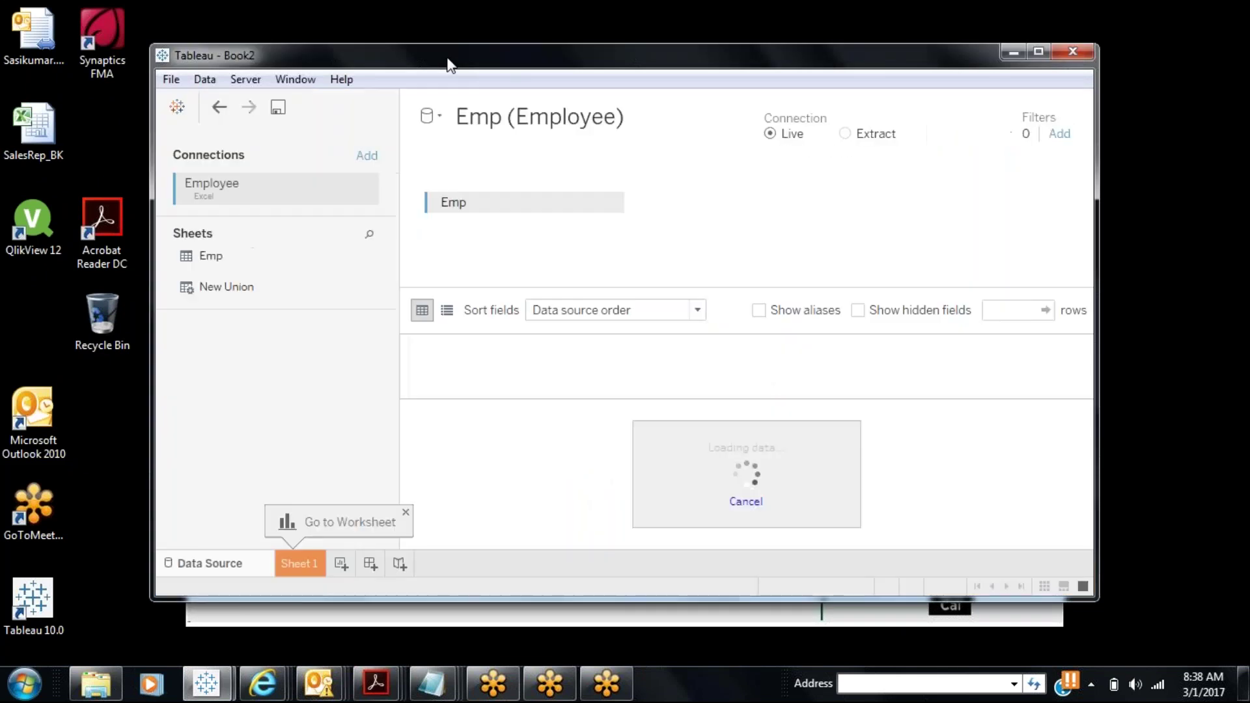
{"action": "double_click", "coordinate": [448, 59]}
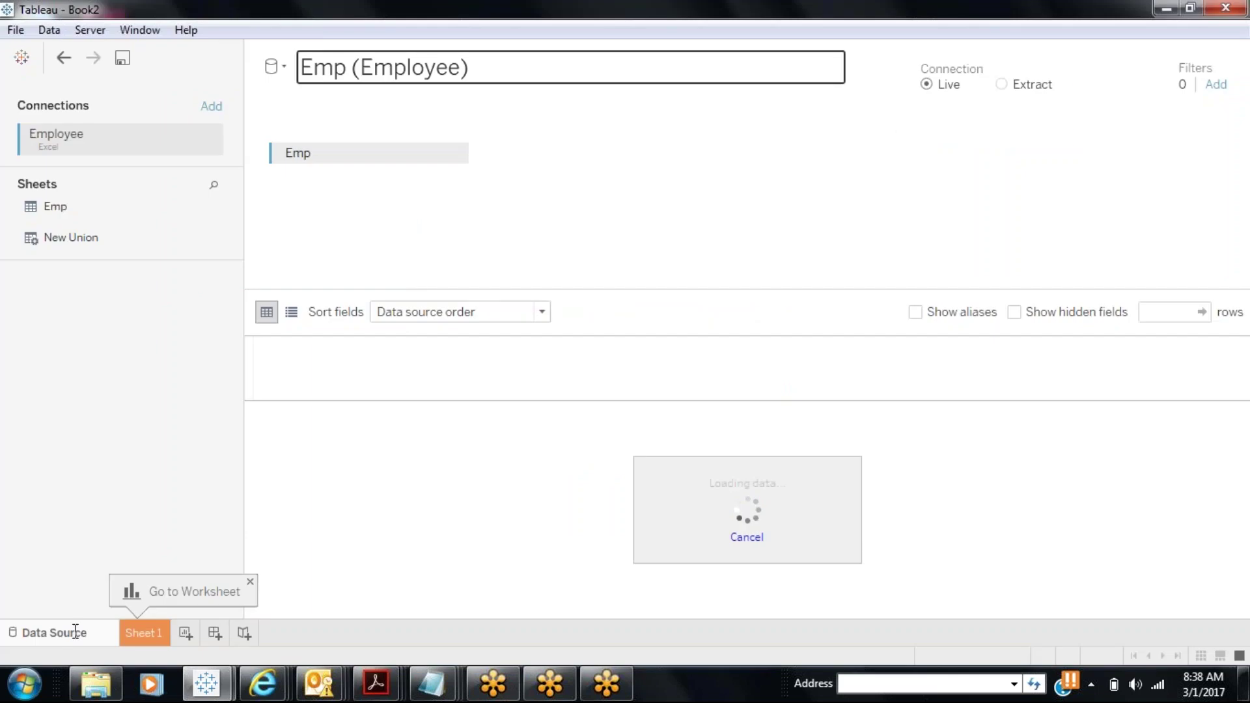
- Look at the start page, return to the Employee data source and set the Emp Cd field's data type to String
{"action": "left_click", "coordinate": [22, 57]}
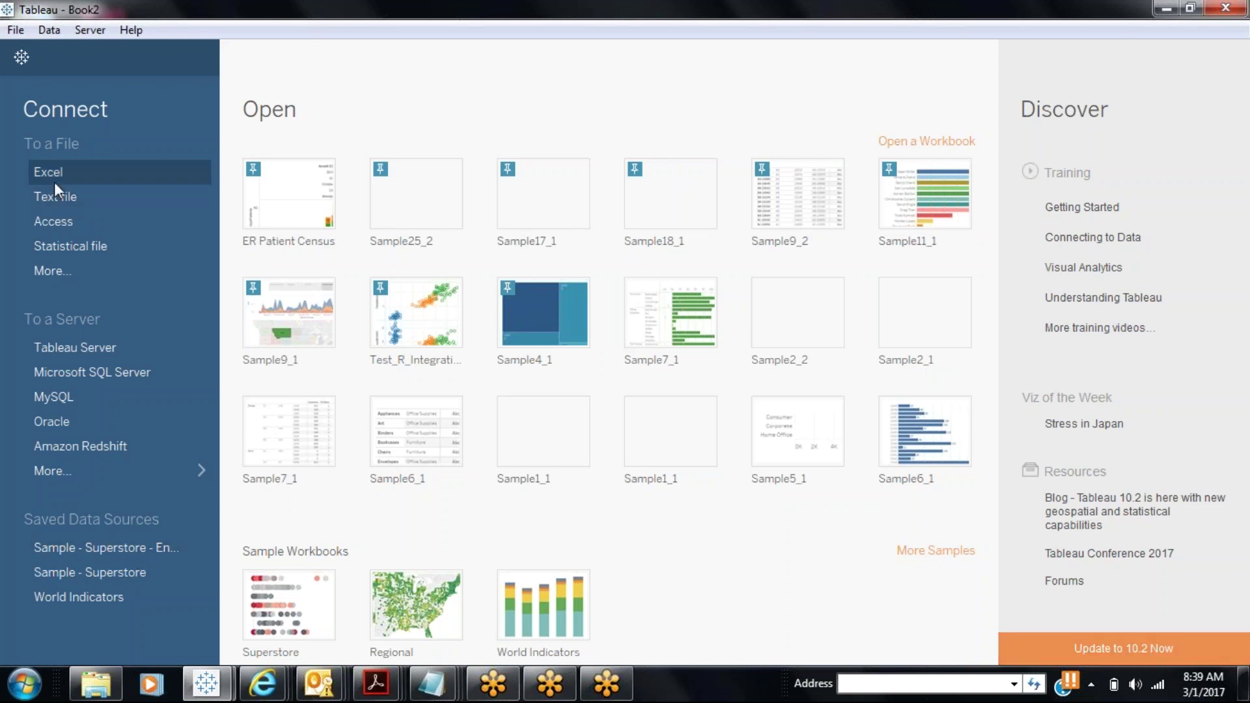
{"action": "left_click", "coordinate": [22, 61]}
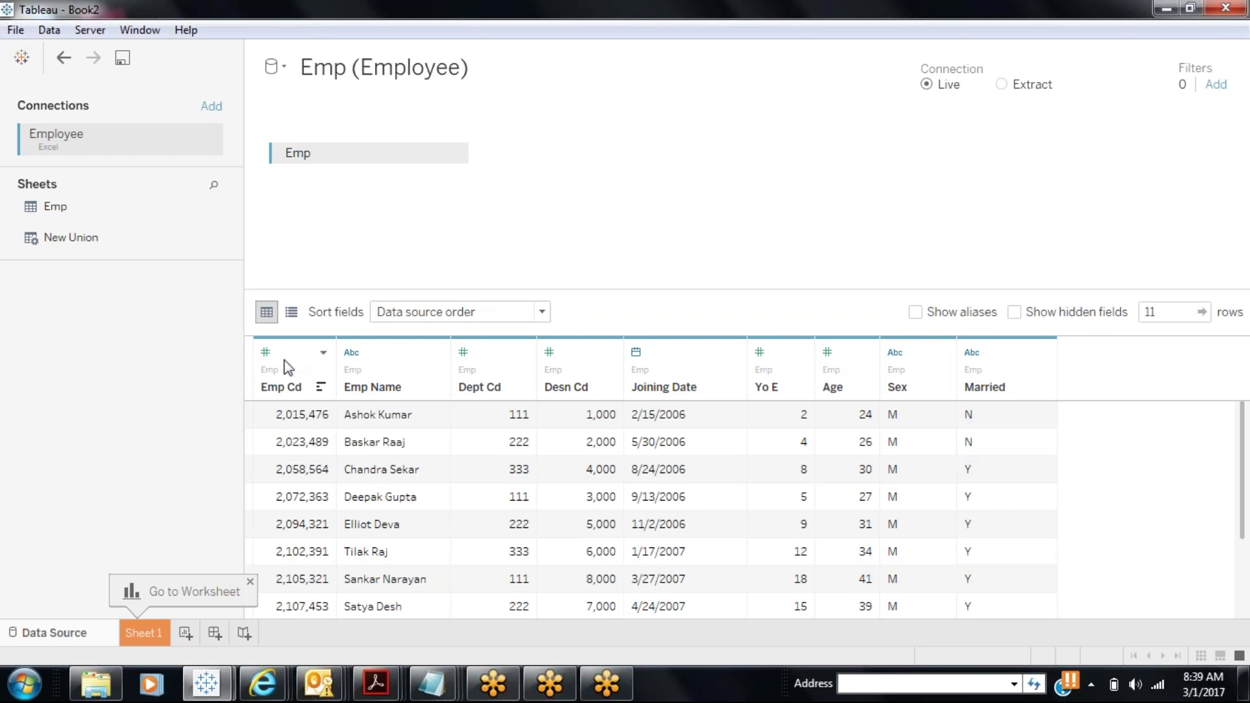
{"action": "left_click", "coordinate": [265, 352]}
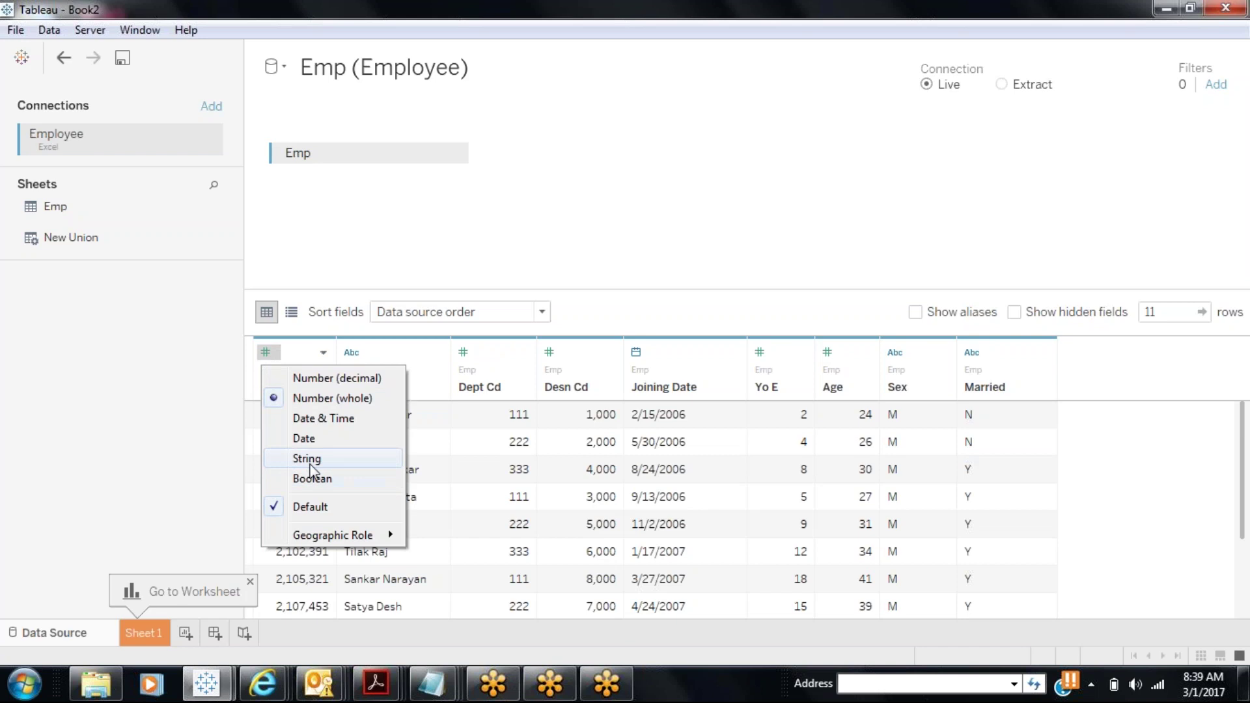
{"action": "left_click", "coordinate": [290, 458]}
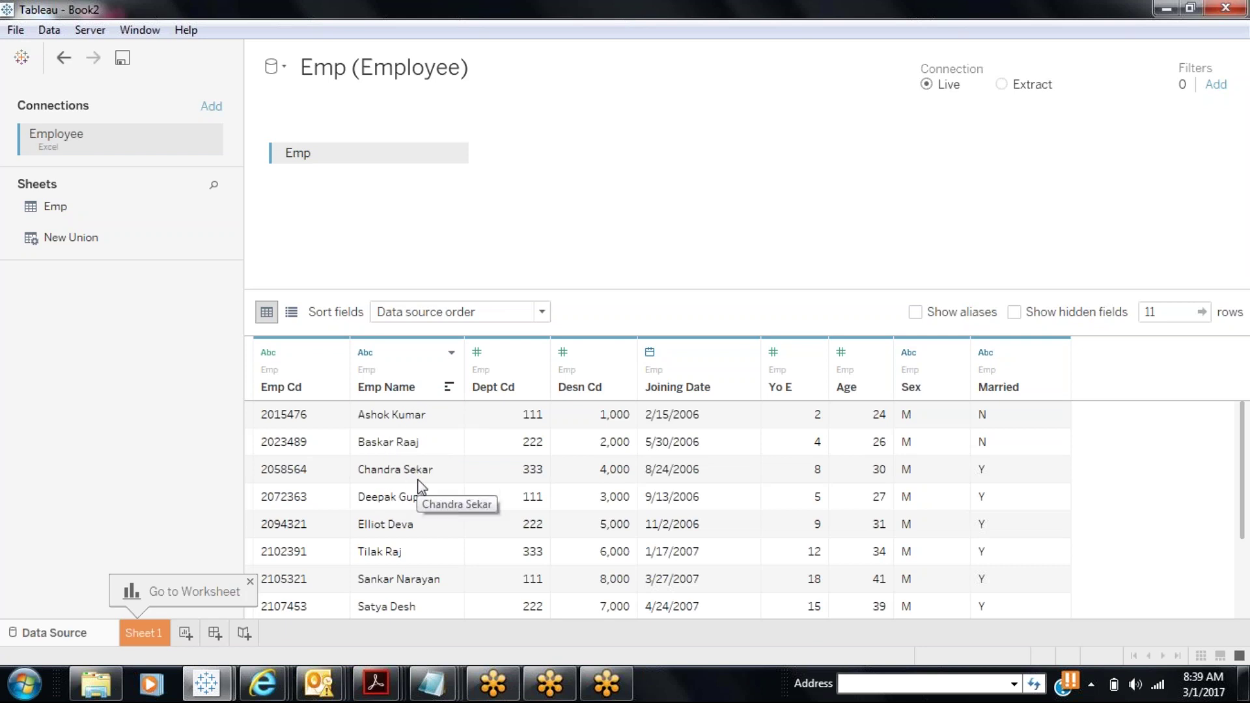
- Go to Sheet 1 of the Employee workbook and place the Emp Name dimension on Rows
{"action": "left_click", "coordinate": [161, 640]}
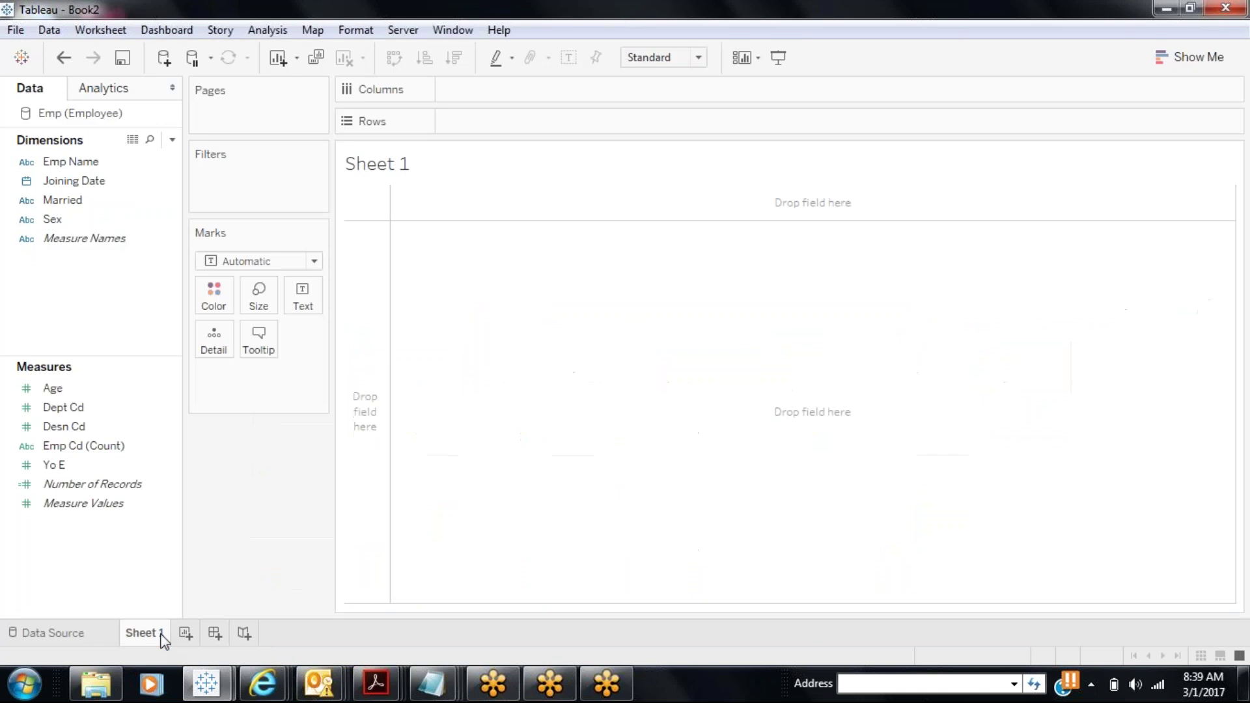
{"action": "left_click", "coordinate": [98, 199]}
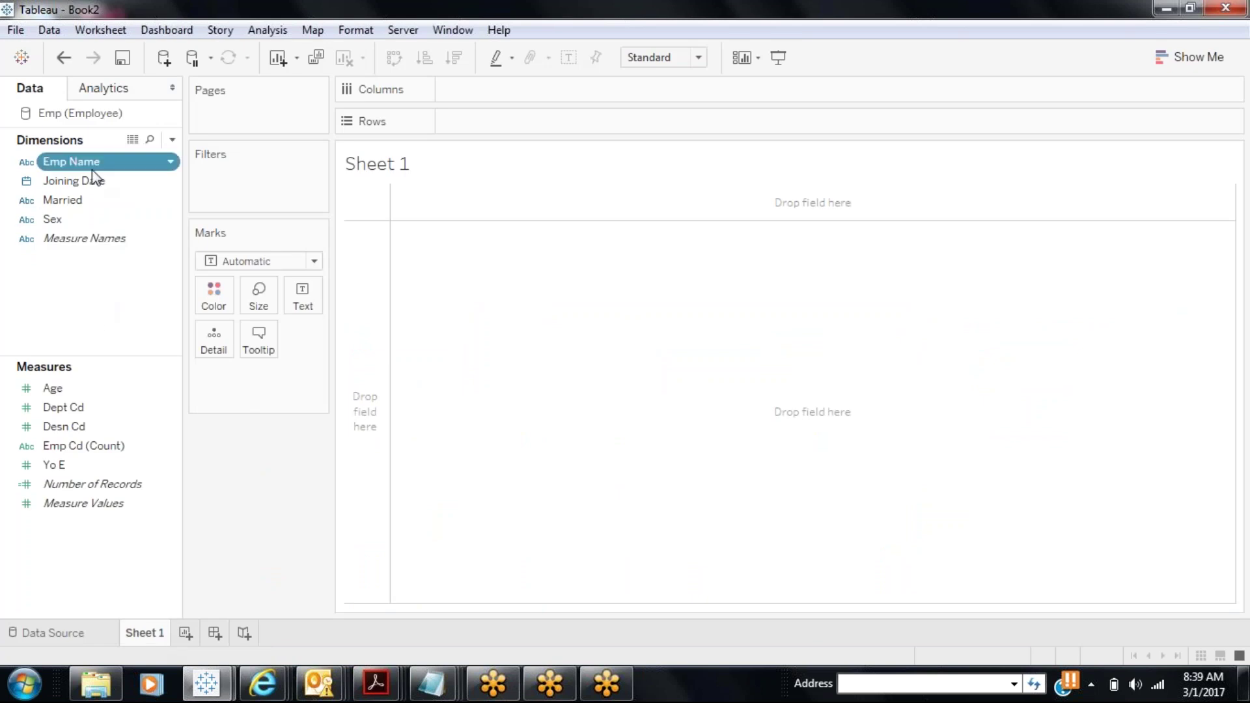
{"action": "mouse_move", "coordinate": [95, 171]}
{"action": "left_mouse_down"}
{"action": "mouse_move", "coordinate": [447, 146]}
{"action": "mouse_move", "coordinate": [449, 123]}
{"action": "mouse_move", "coordinate": [417, 260]}
{"action": "left_mouse_up"}
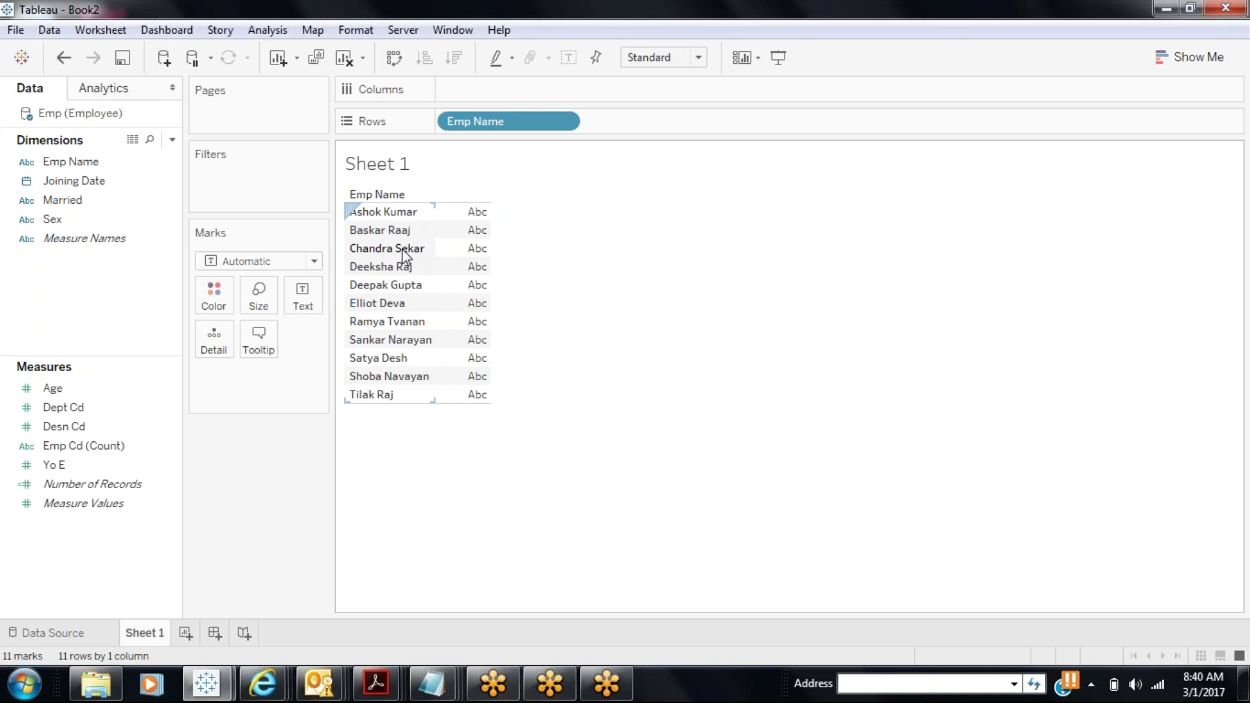
- Look at the options available for the Emp Name column in the Employee data source and return to Sheet 1
{"action": "left_click", "coordinate": [21, 636]}
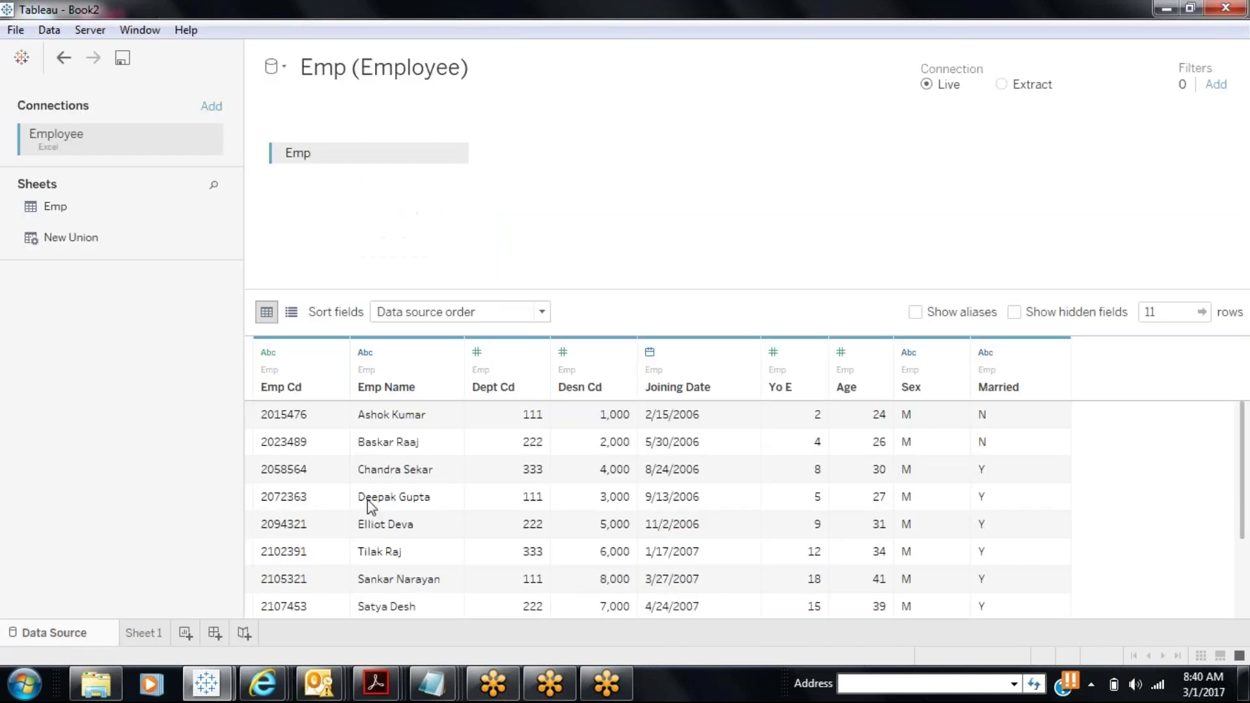
{"action": "left_click", "coordinate": [451, 354]}
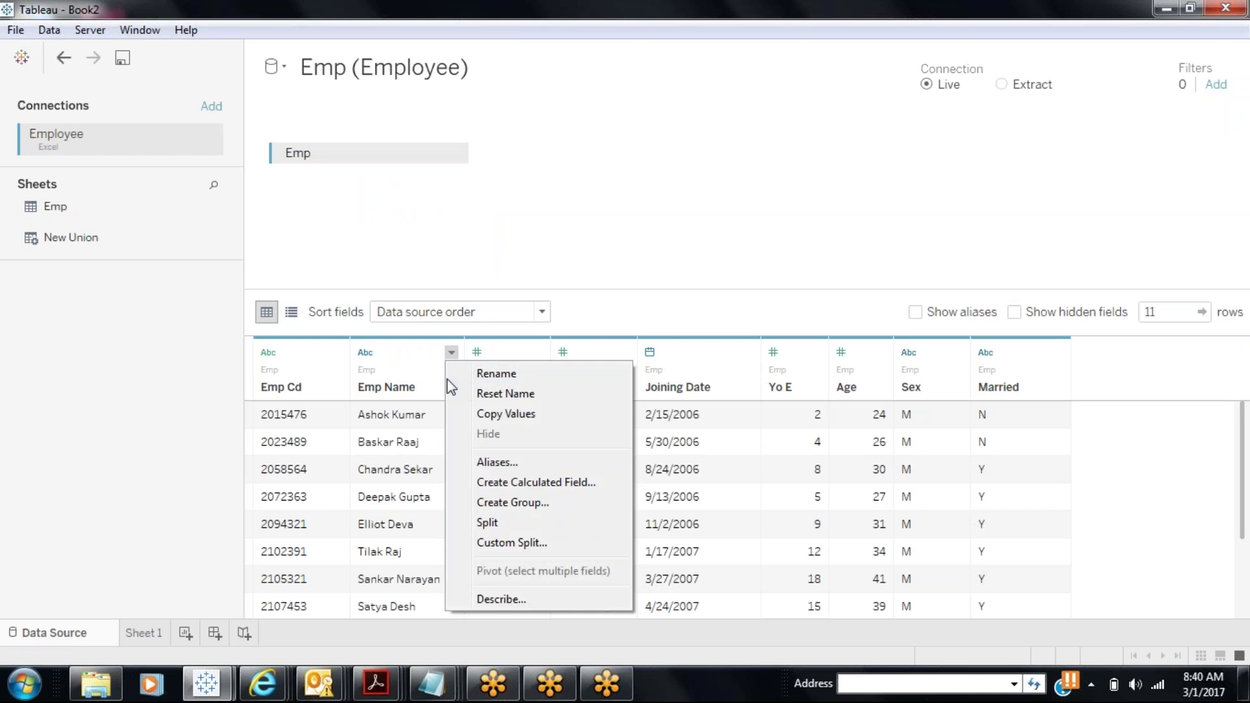
{"action": "left_click", "coordinate": [137, 626]}
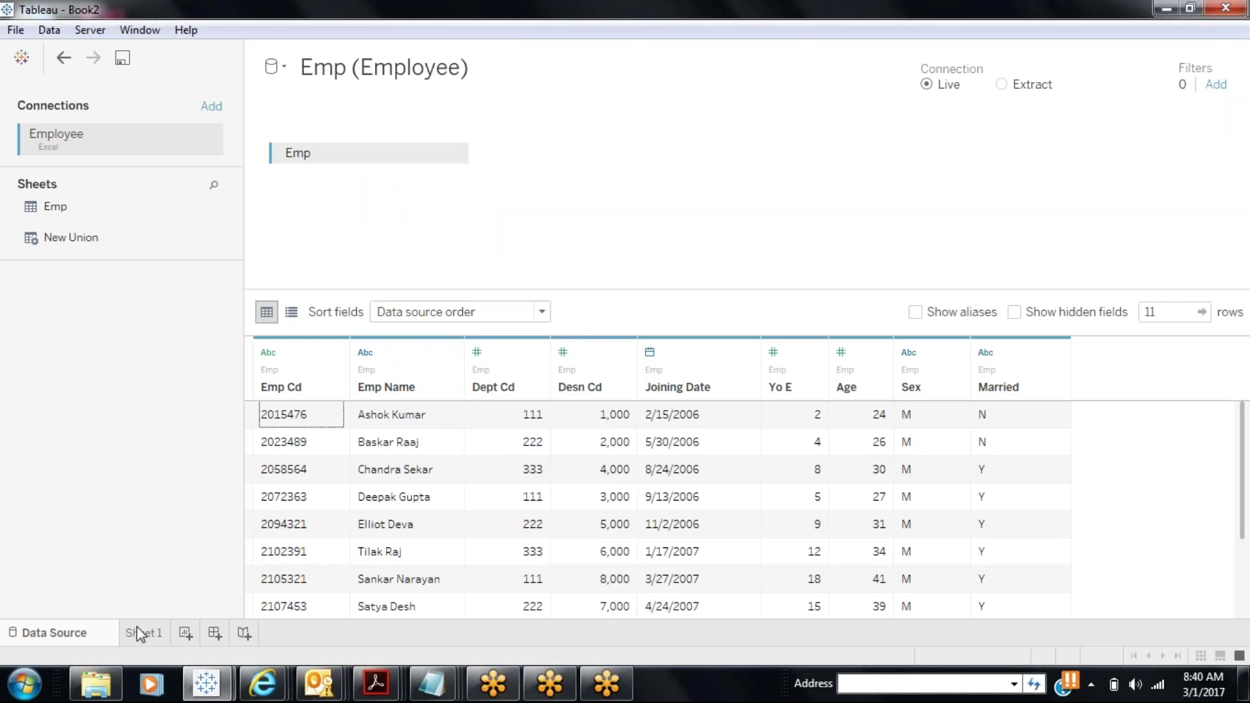
{"action": "left_click", "coordinate": [137, 626]}
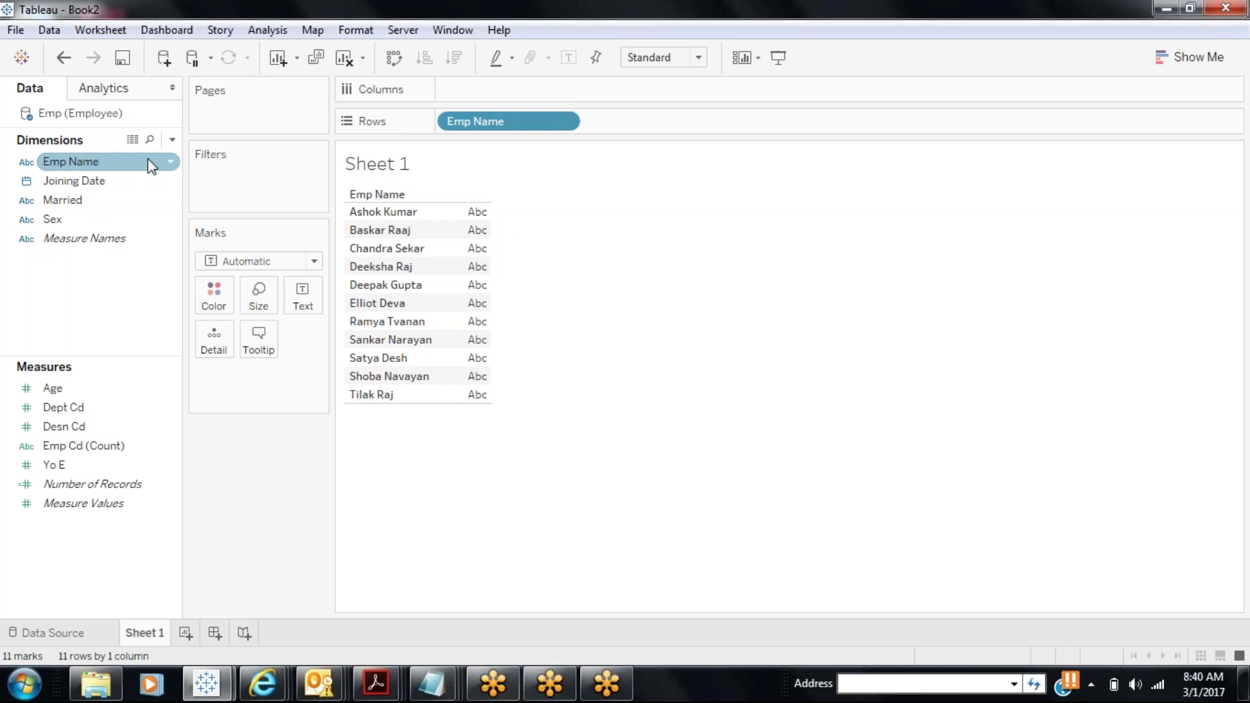
- Transform the Emp Name dimension by applying the automatic Split
{"action": "left_click", "coordinate": [173, 162]}
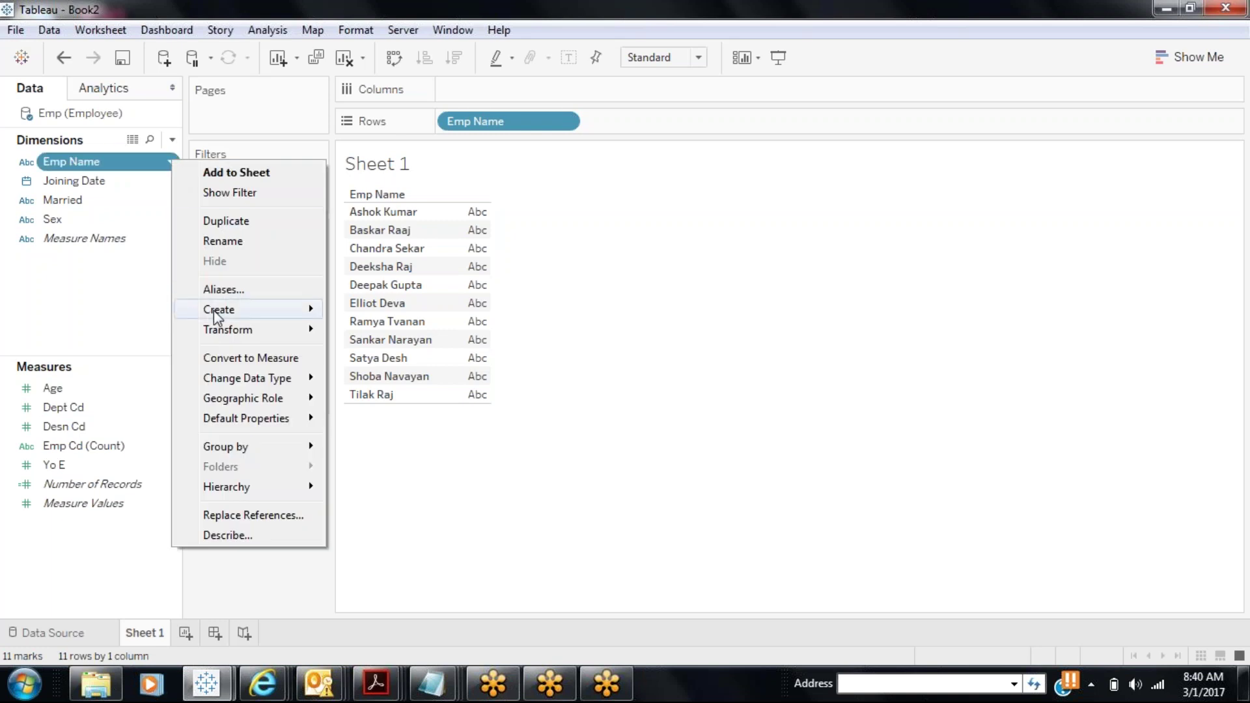
{"action": "mouse_move", "coordinate": [217, 332]}
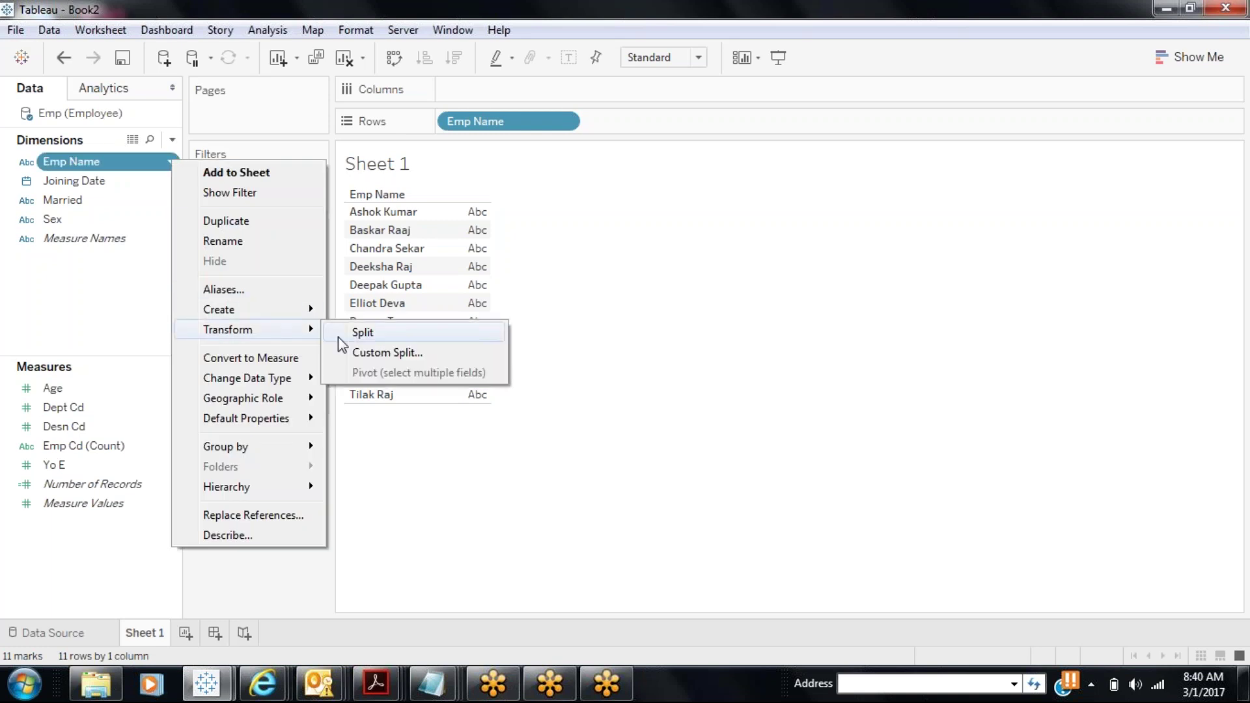
{"action": "left_click", "coordinate": [339, 335]}
- Rename the Emp Name - Split 1 field as FName
{"action": "left_click", "coordinate": [149, 182]}
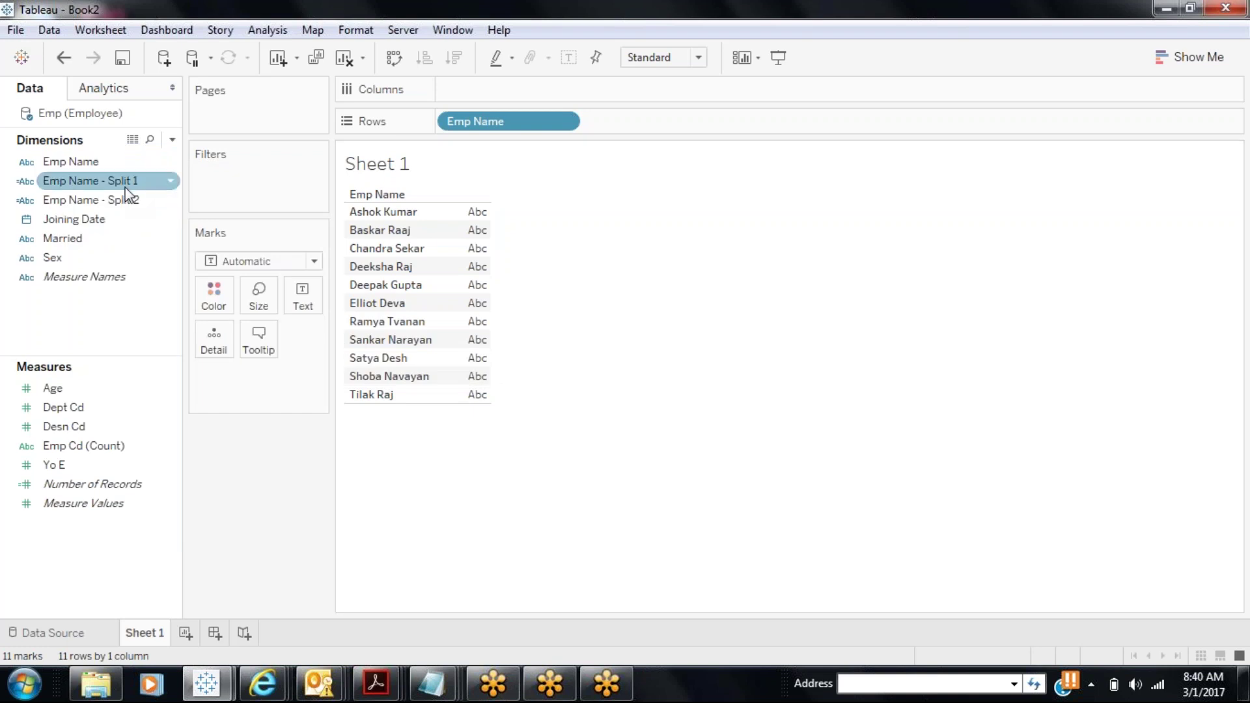
{"action": "right_click", "coordinate": [125, 190]}
{"action": "left_click", "coordinate": [184, 336]}
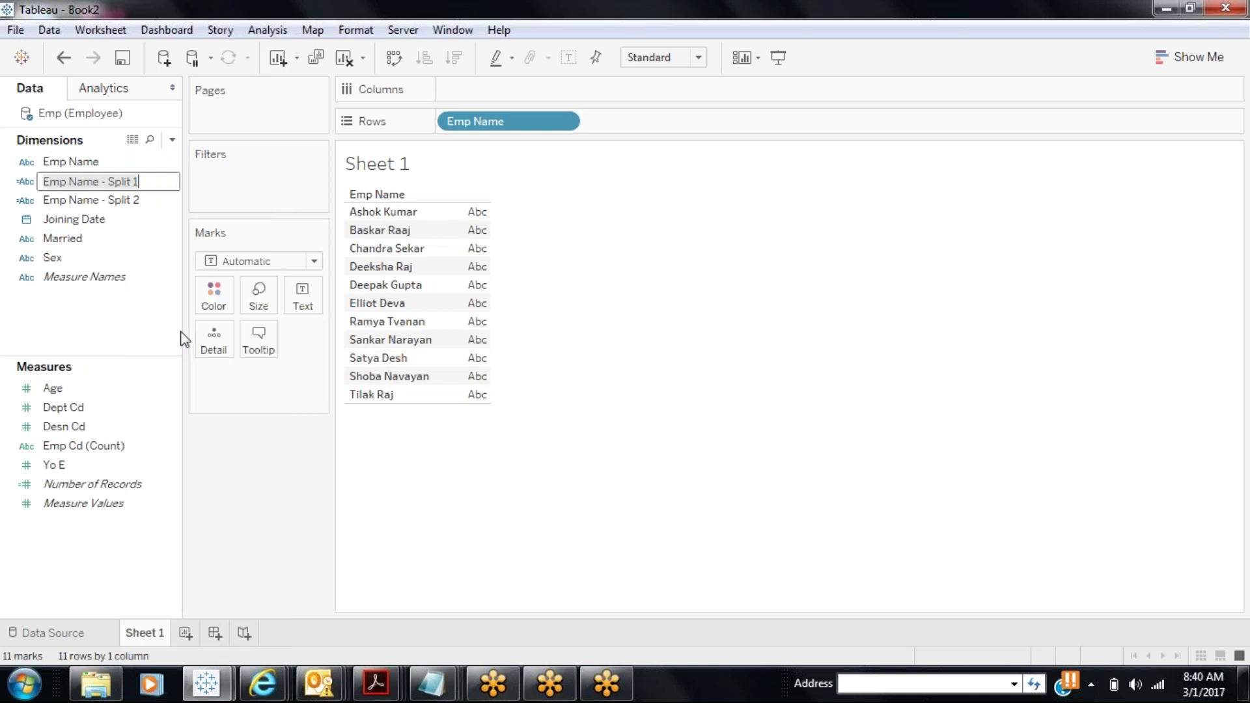
{"action": "key", "text": "ctrl+a"}
{"action": "type", "text": "FNam"}
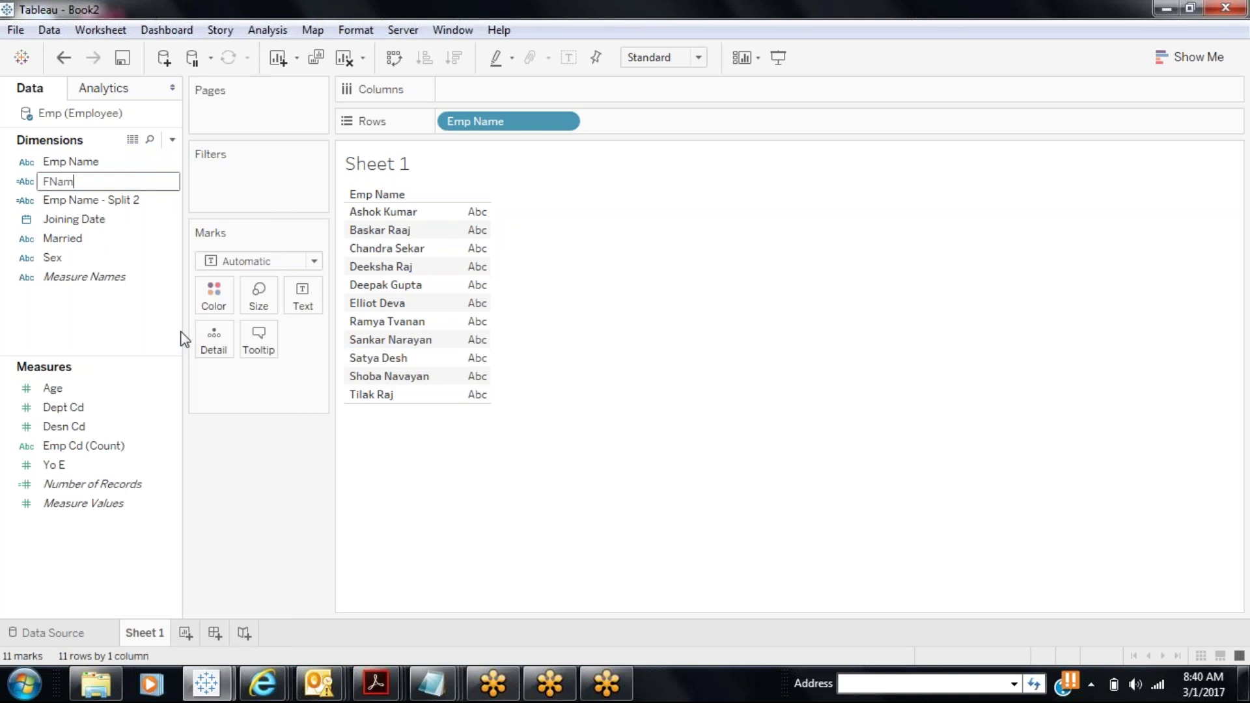
{"action": "type", "text": "e"}
{"action": "left_click", "coordinate": [133, 202]}
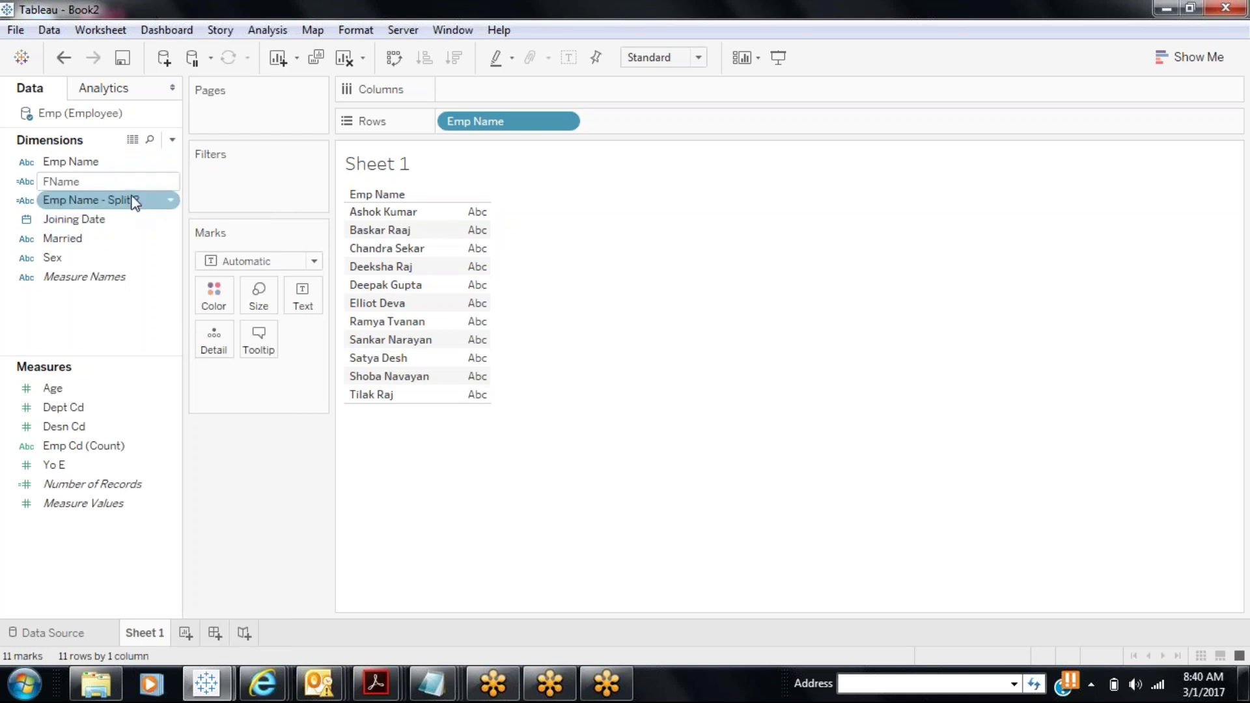
- Rename the Emp Name - Split 2 field as LName, and place FName and LName on Rows after Emp Name
{"action": "double_click", "coordinate": [123, 188]}
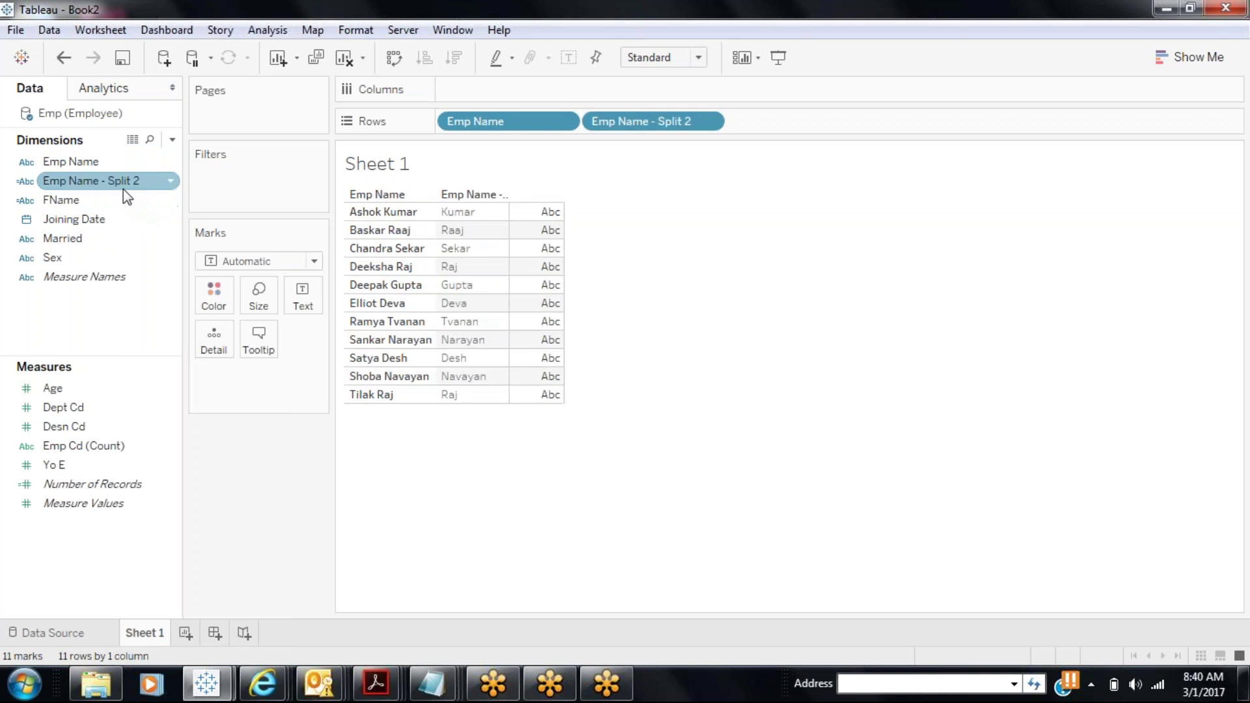
{"action": "left_click_drag", "start_coordinate": [659, 131], "coordinate": [123, 173]}
{"action": "right_click", "coordinate": [114, 185]}
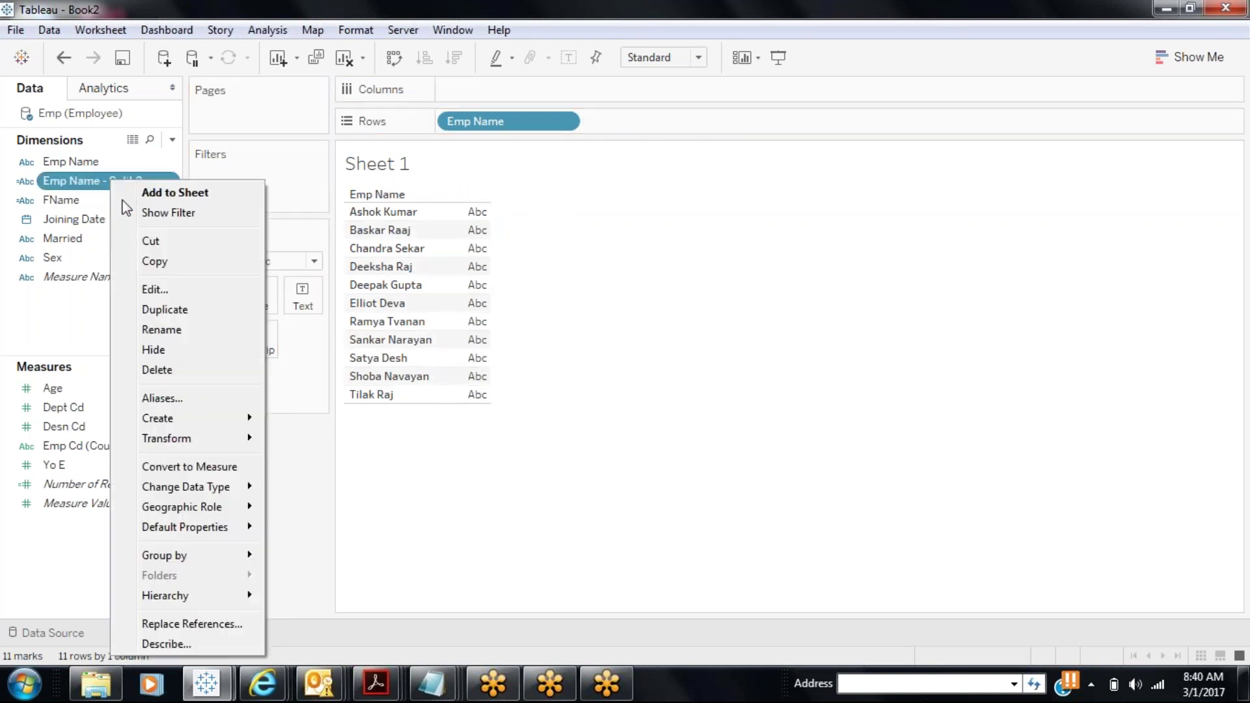
{"action": "left_click", "coordinate": [166, 334]}
{"action": "type", "text": "LName"}
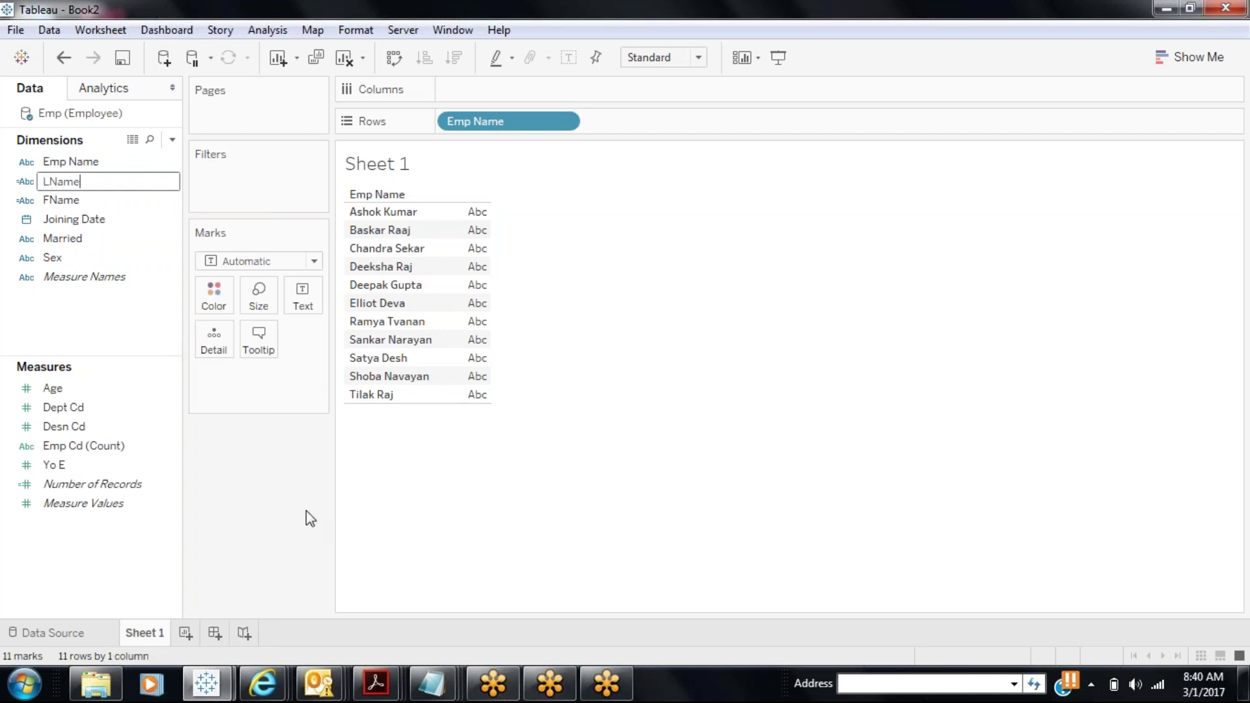
{"action": "key", "text": "Return"}
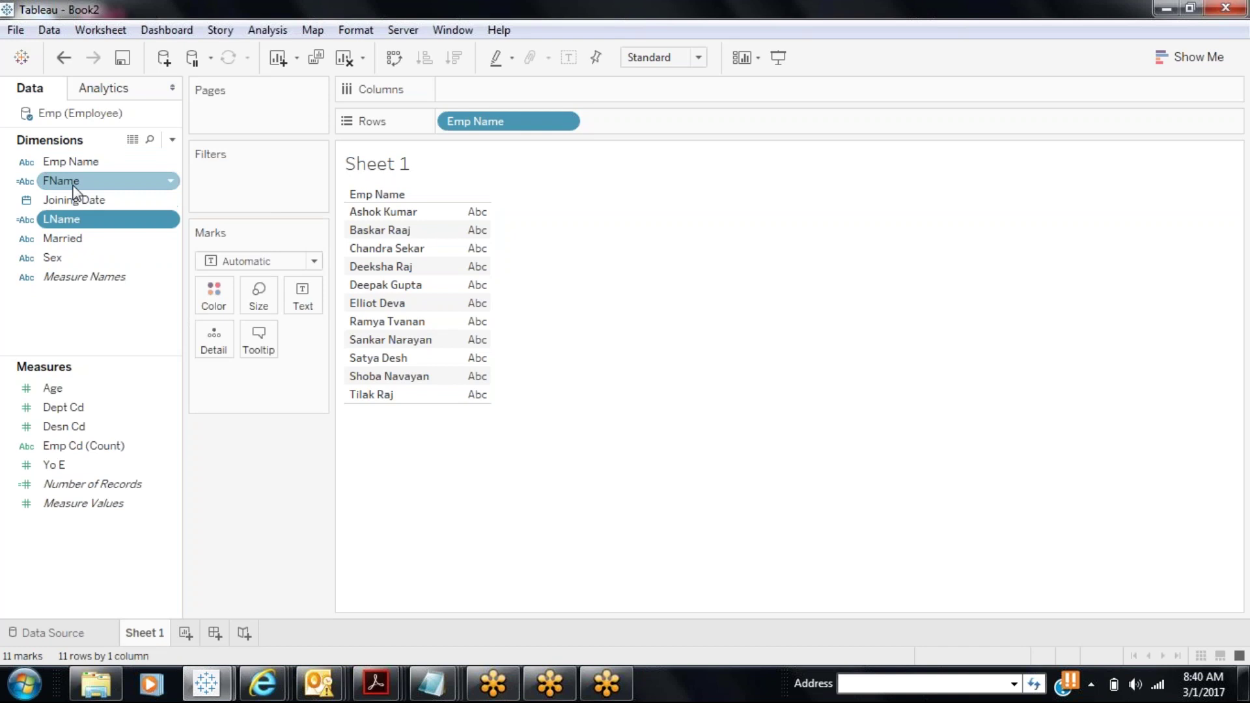
{"action": "left_click_drag", "start_coordinate": [73, 182], "coordinate": [653, 131]}
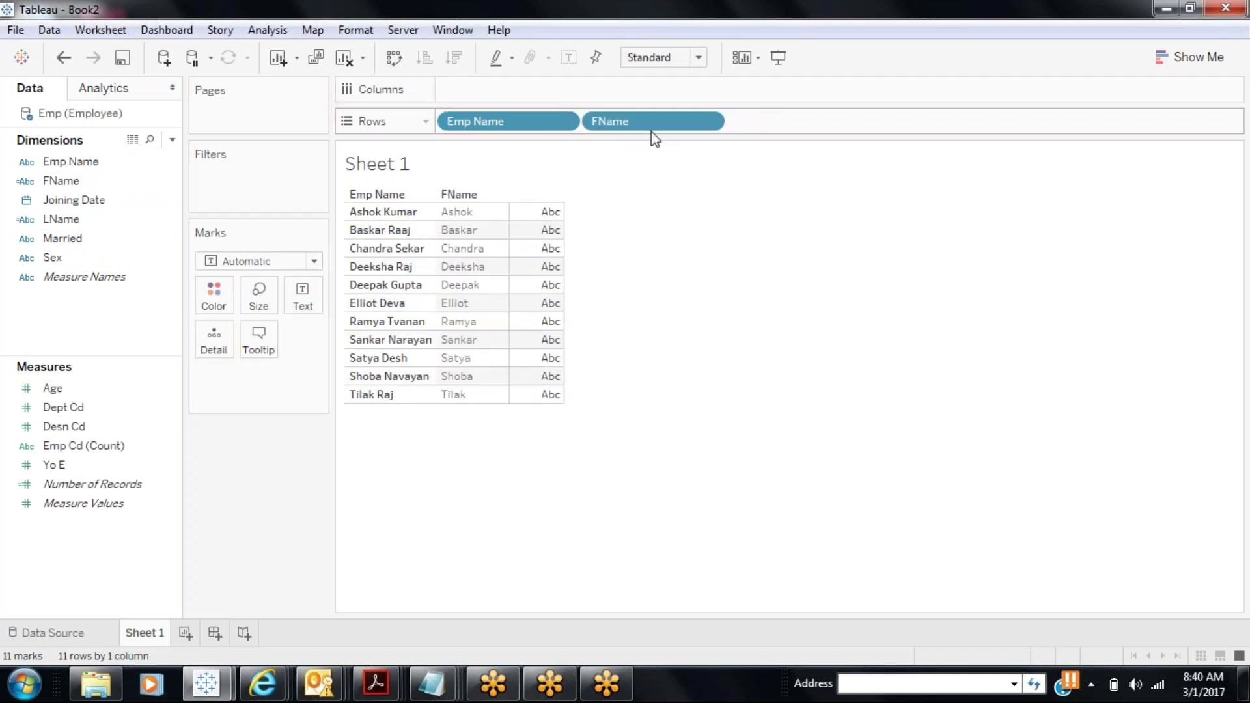
{"action": "left_click_drag", "start_coordinate": [58, 220], "coordinate": [798, 132]}
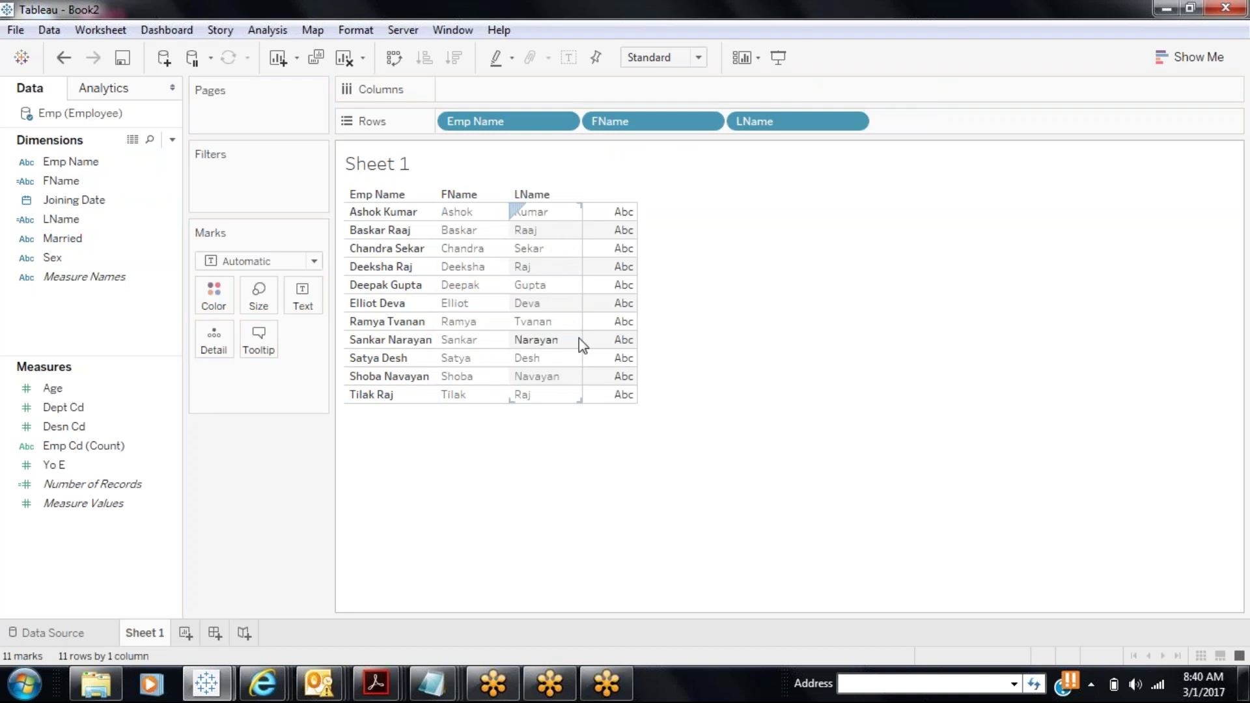
- Review the Split and Custom Split options for Emp Name, both in the data source grid and on Sheet 1
{"action": "left_click", "coordinate": [85, 630]}
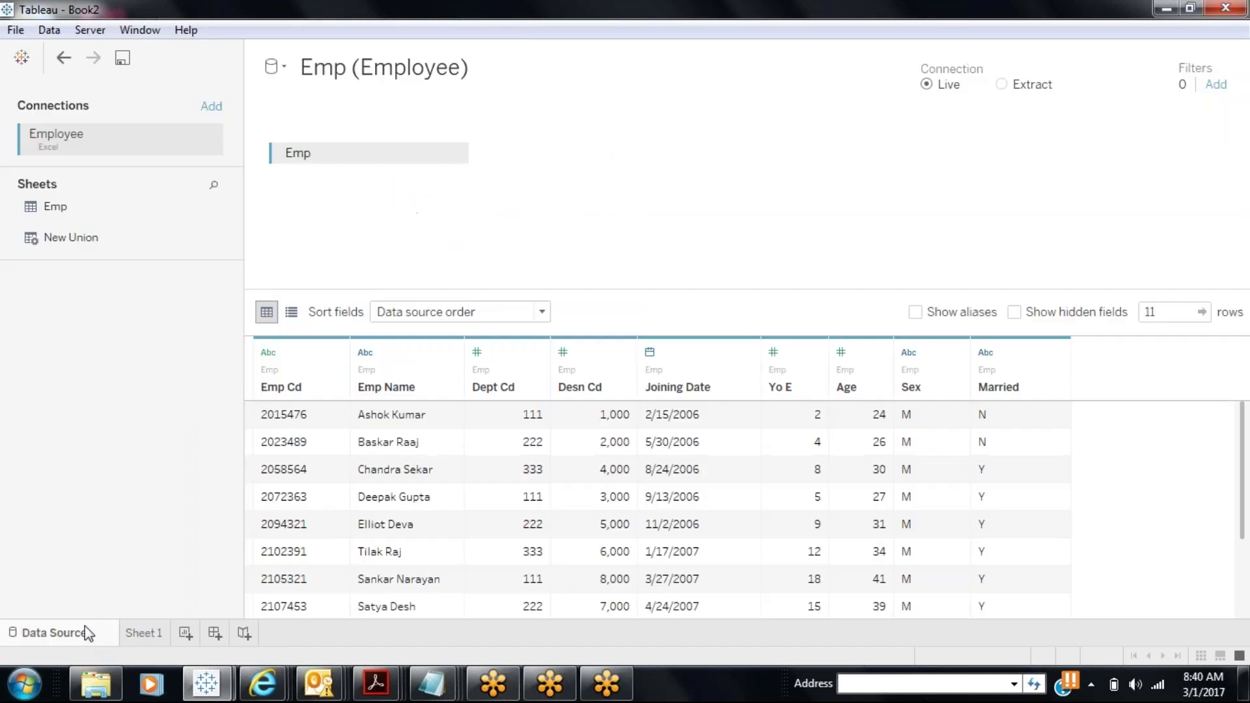
{"action": "left_click", "coordinate": [451, 354]}
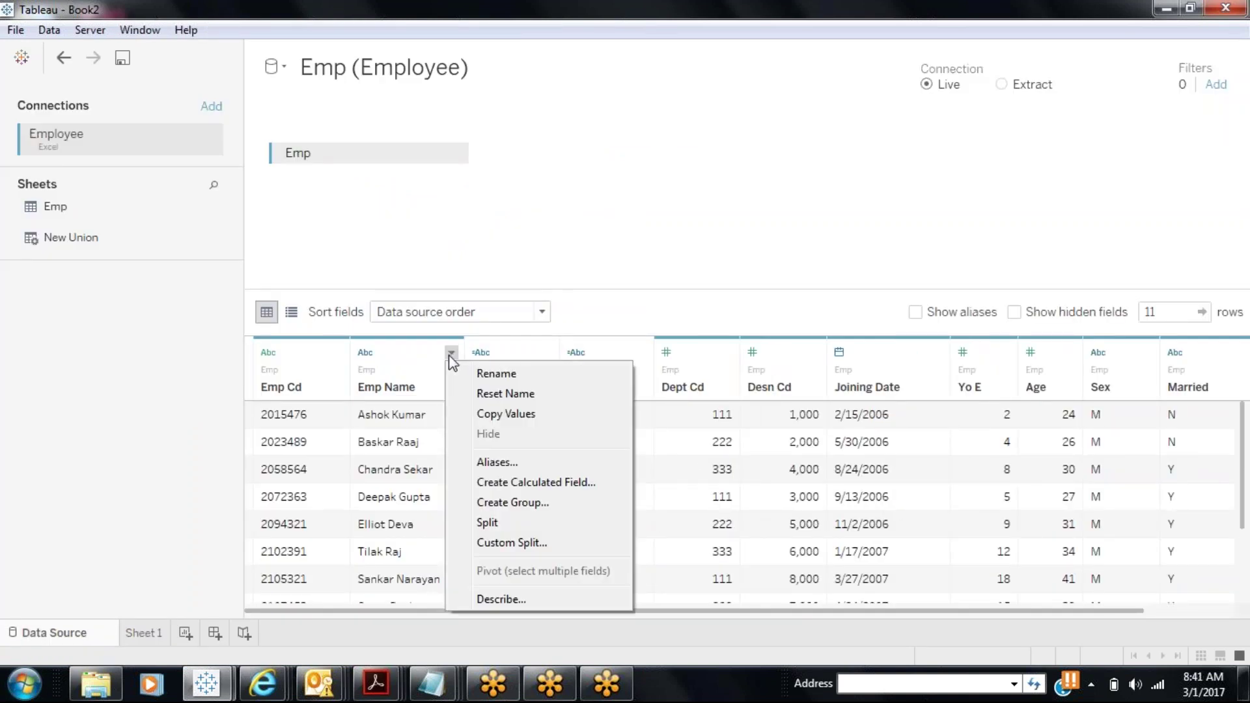
{"action": "left_click", "coordinate": [133, 633]}
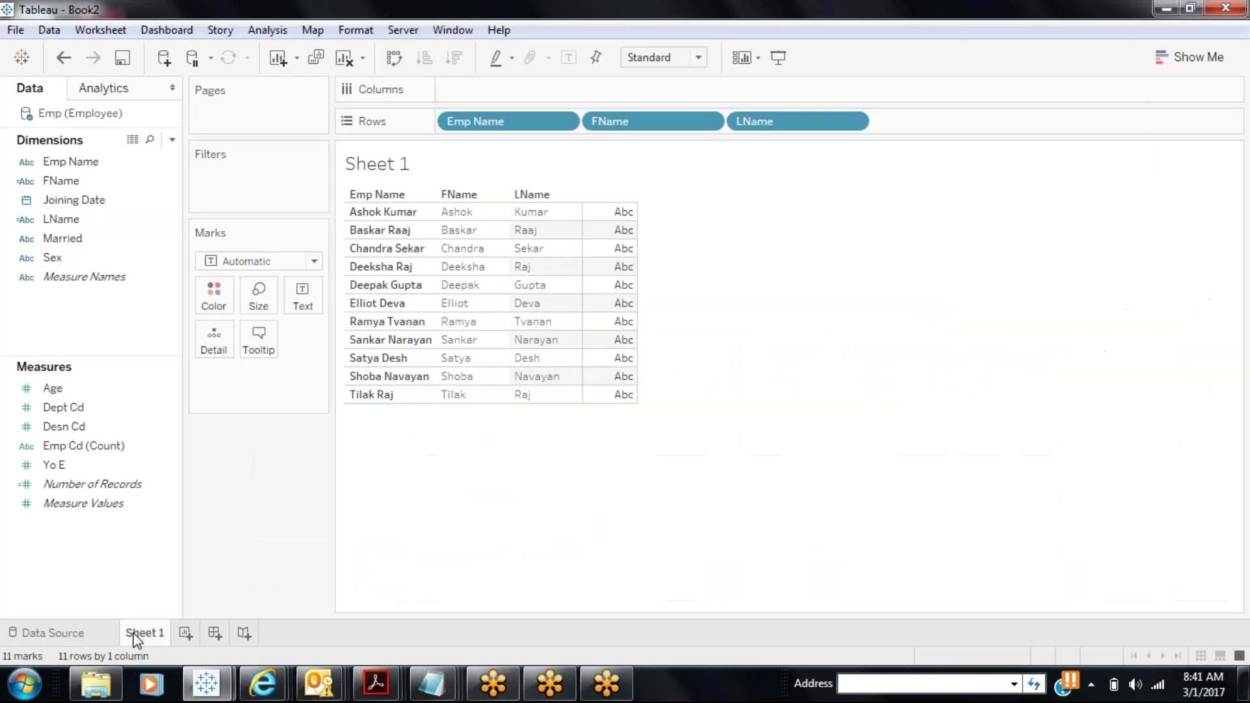
{"action": "left_click", "coordinate": [170, 162]}
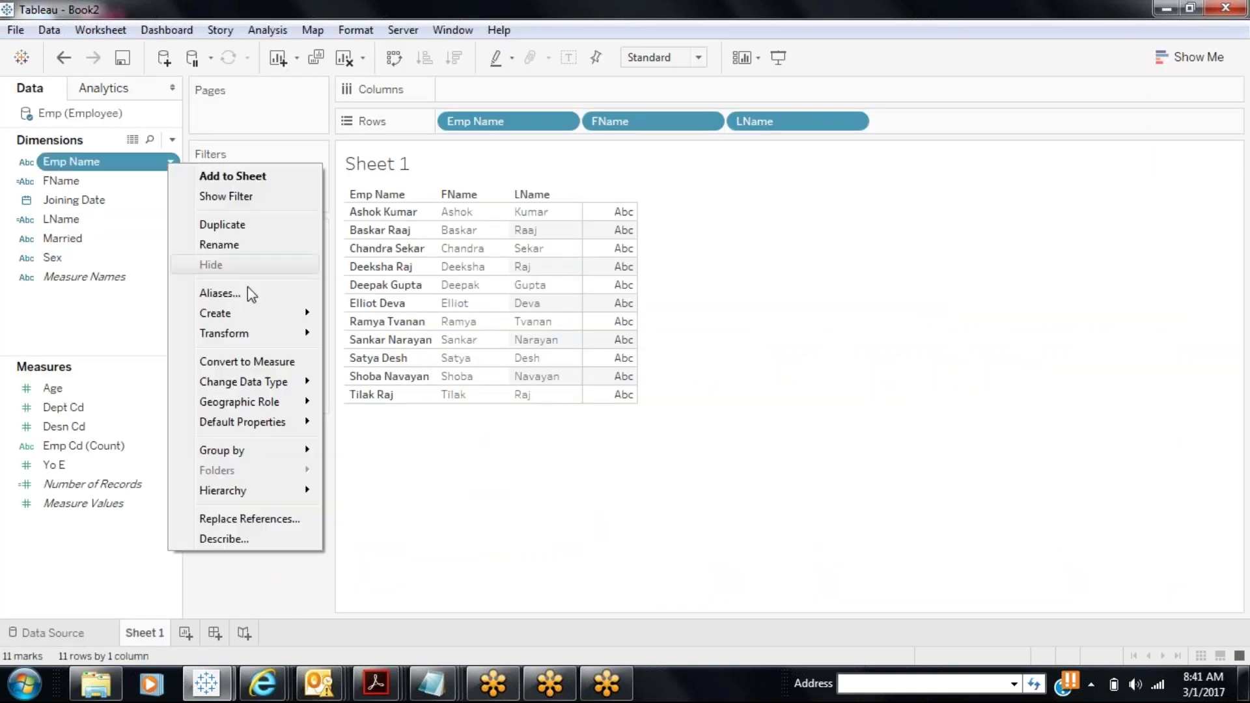
{"action": "mouse_move", "coordinate": [263, 332]}
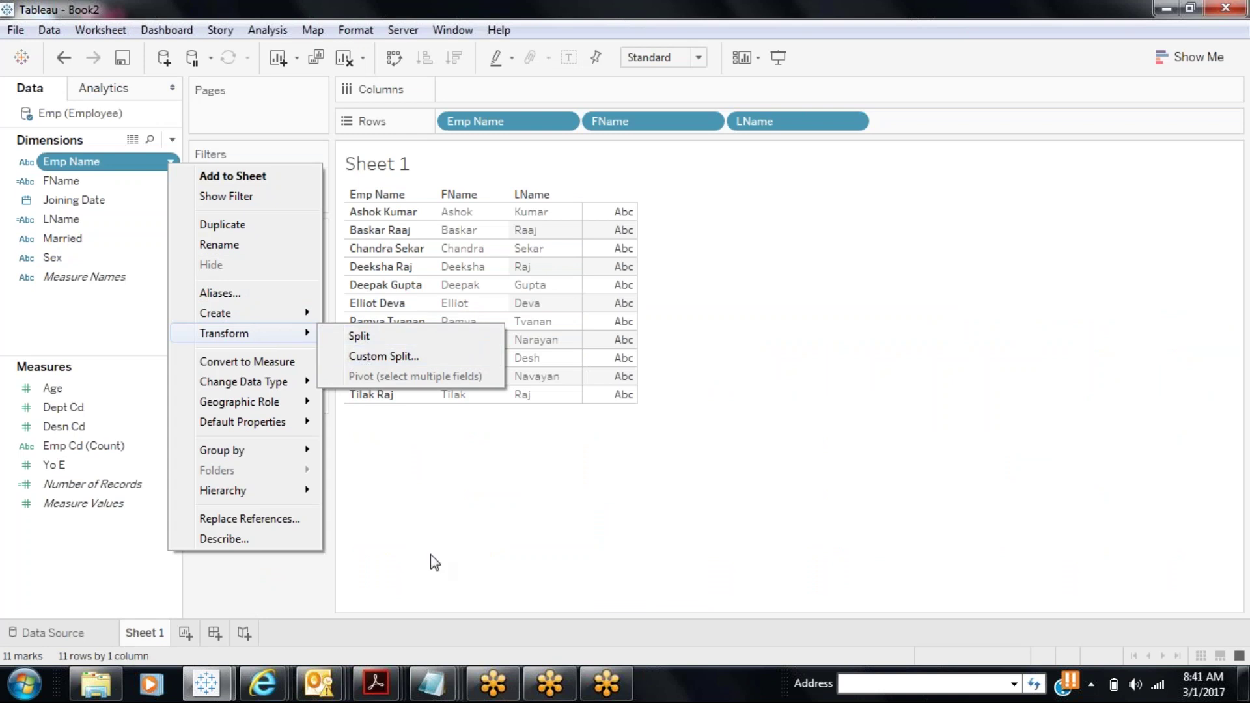
{"action": "left_click", "coordinate": [290, 589]}
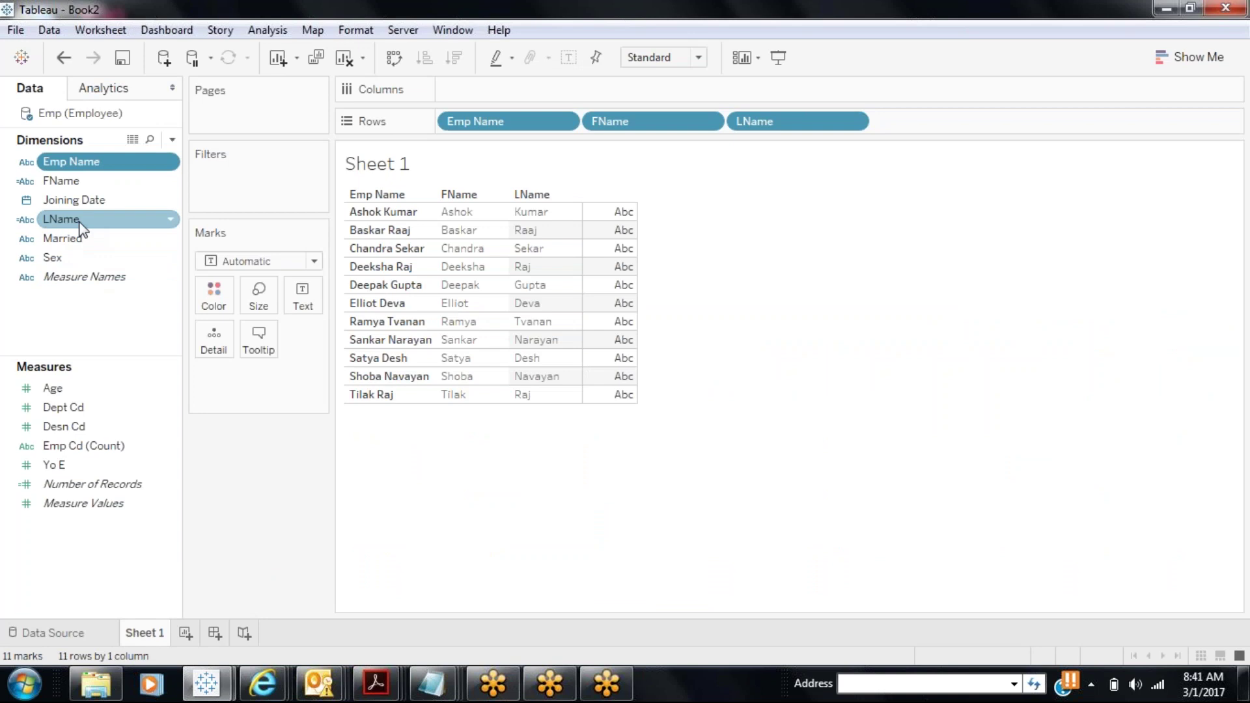
- Select the FName and LName dimensions together and create a combined field from them
{"action": "right_click", "coordinate": [72, 185]}
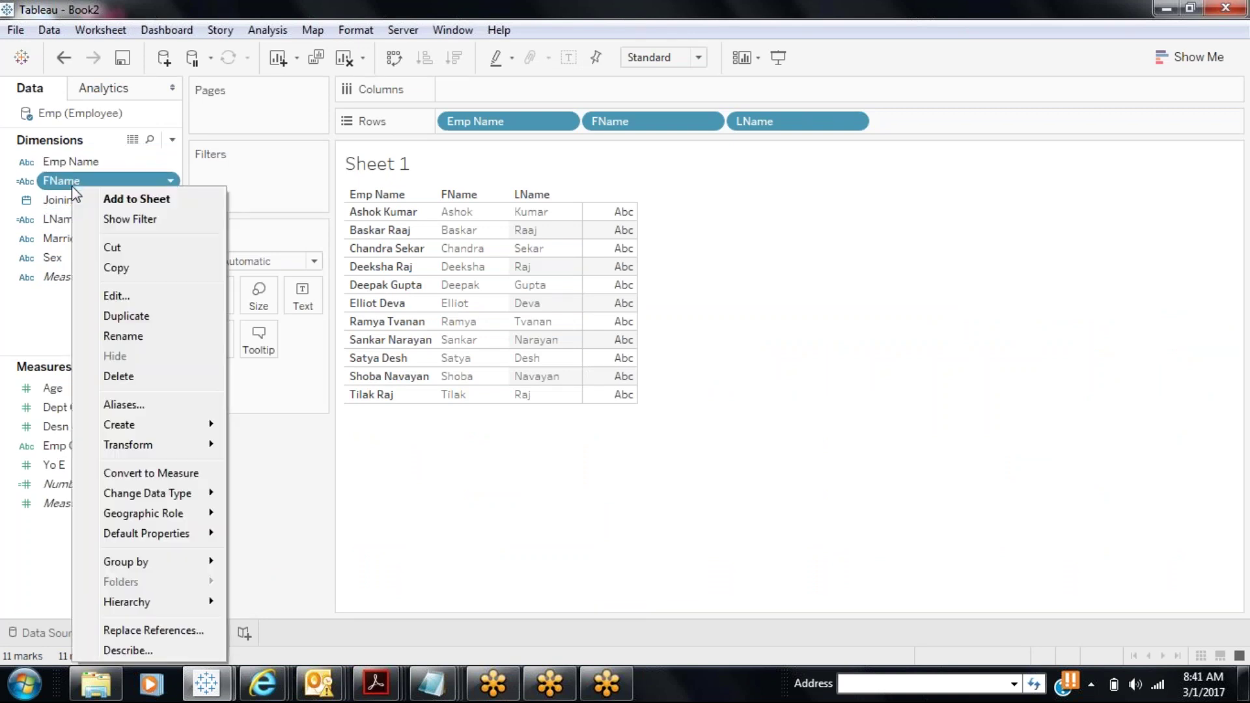
{"action": "mouse_move", "coordinate": [200, 424]}
{"action": "left_click", "coordinate": [250, 533]}
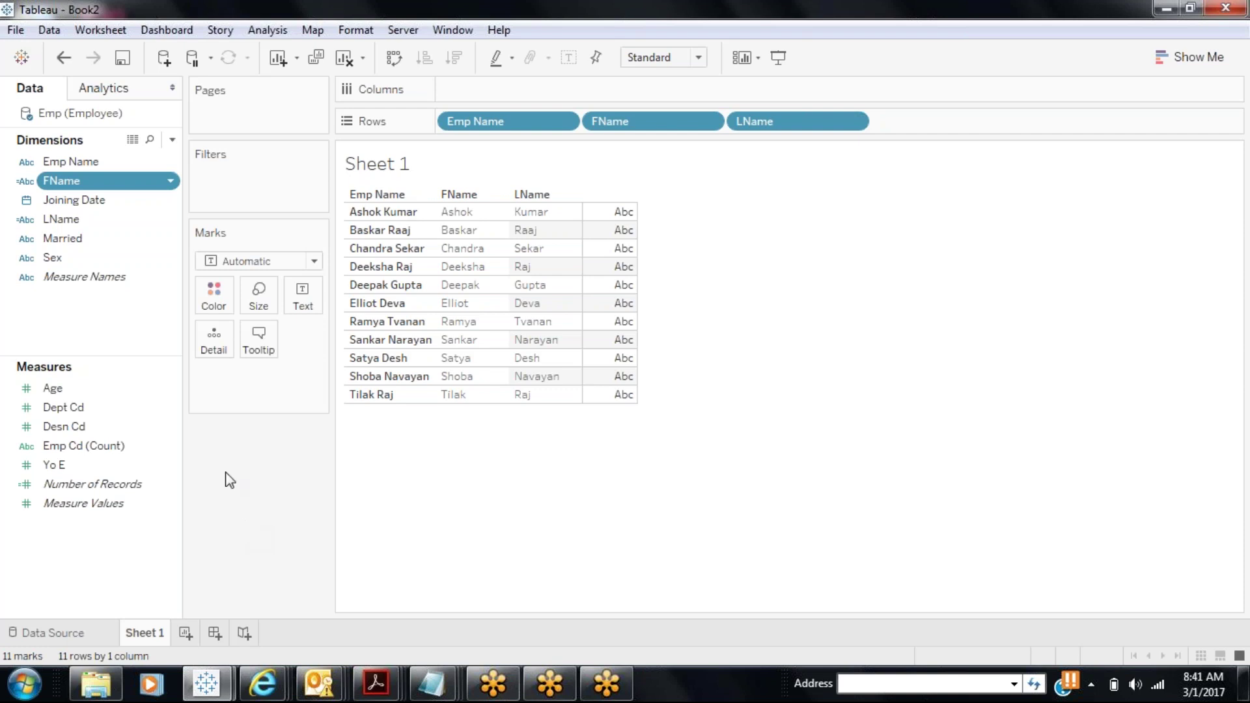
{"action": "left_click", "coordinate": [69, 223], "text": "ctrl"}
{"action": "right_click", "coordinate": [68, 222]}
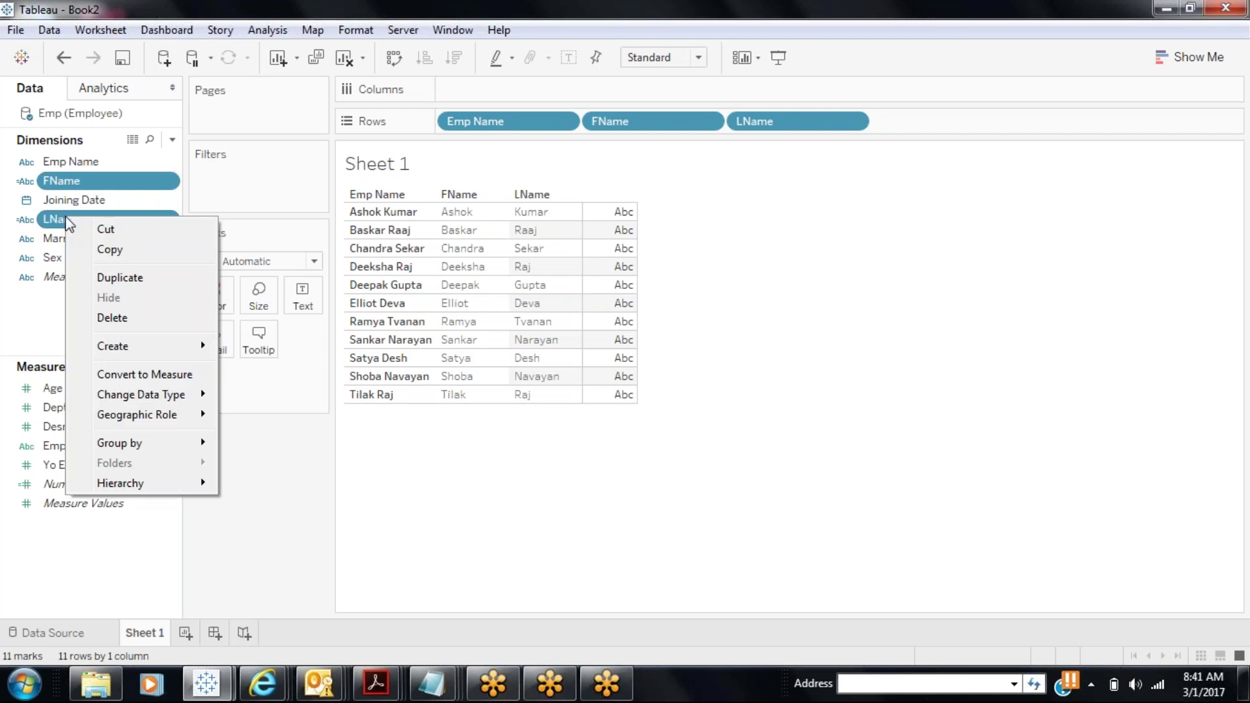
{"action": "mouse_move", "coordinate": [138, 347]}
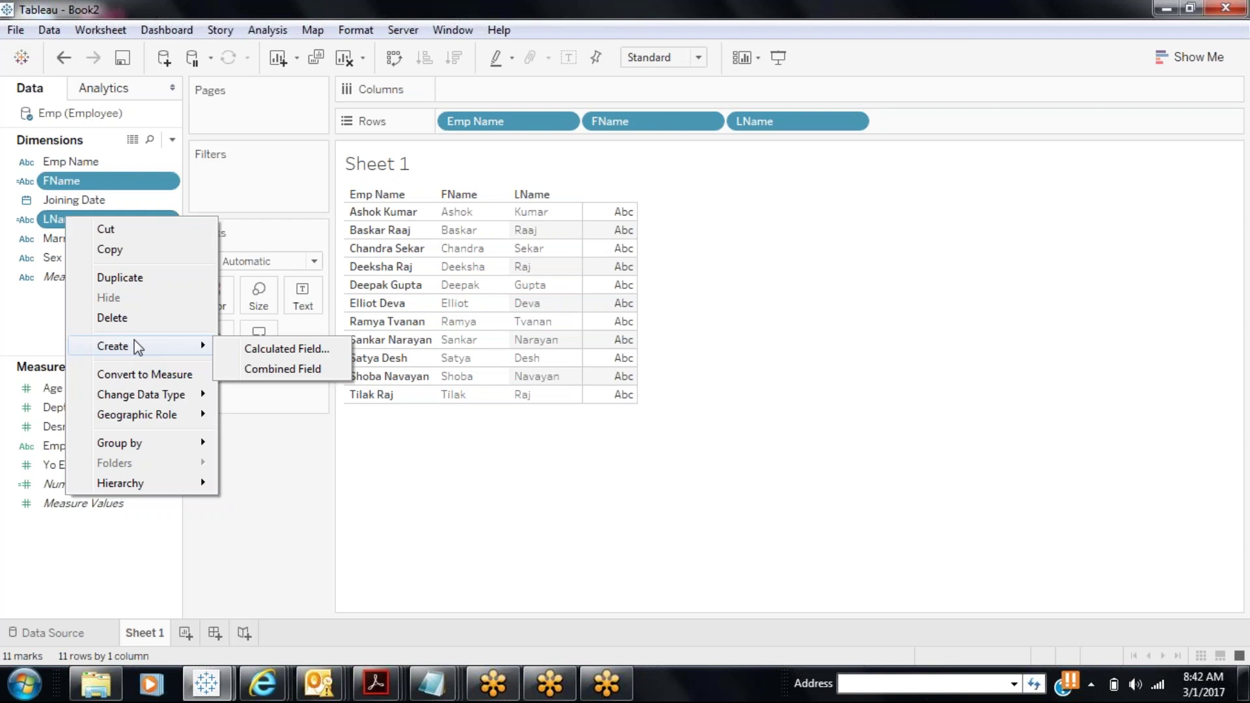
{"action": "left_click", "coordinate": [283, 369]}
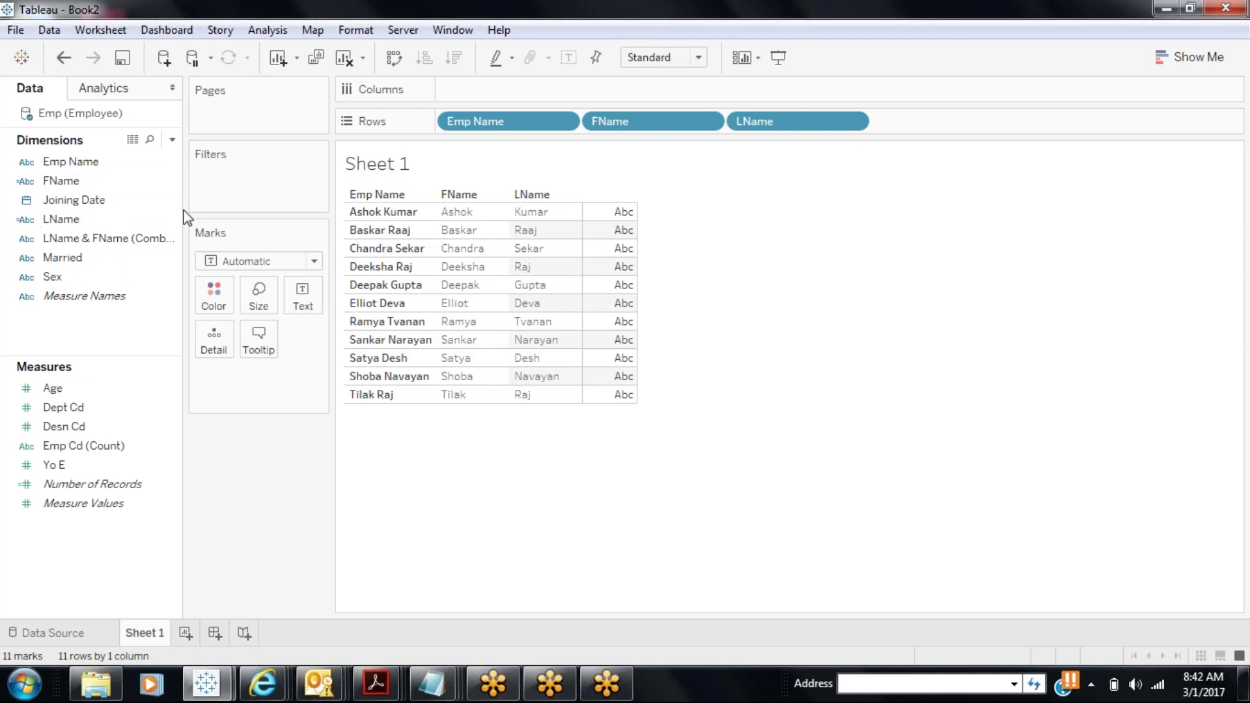
- Widen the data pane, rename the combined field as EName and add it to Rows after LName
{"action": "left_click_drag", "start_coordinate": [184, 211], "coordinate": [257, 218]}
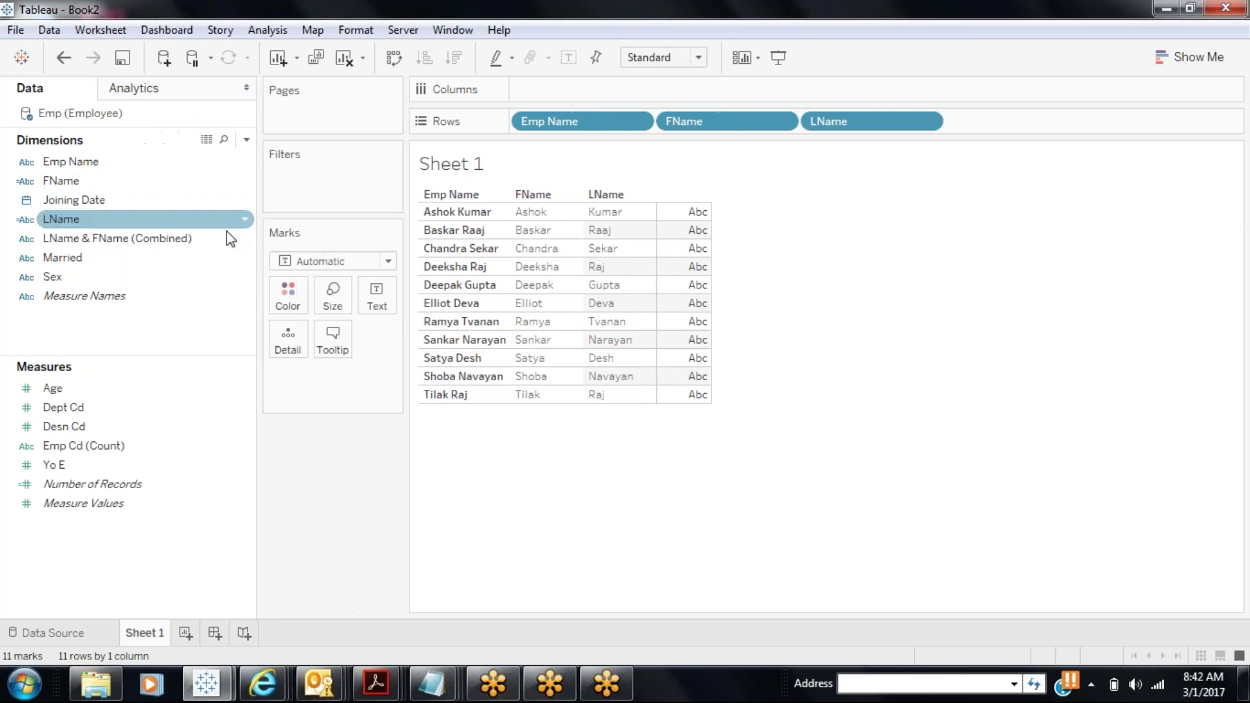
{"action": "right_click", "coordinate": [171, 239]}
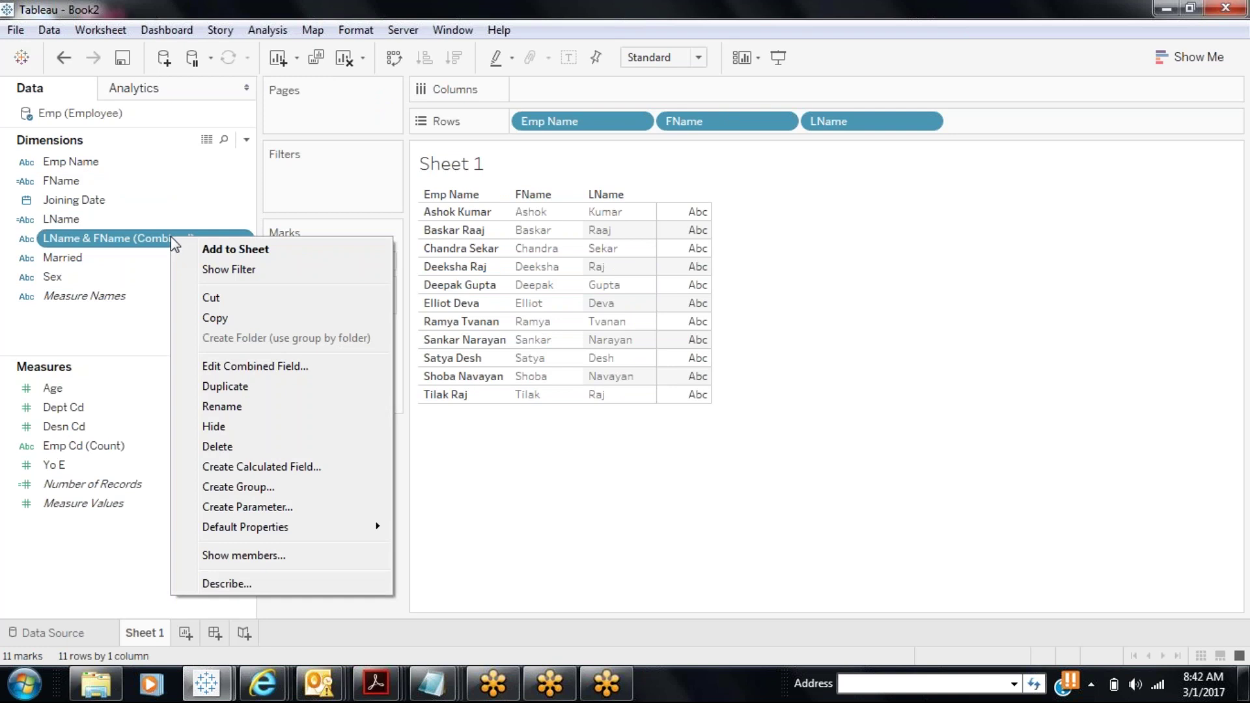
{"action": "left_click", "coordinate": [240, 406]}
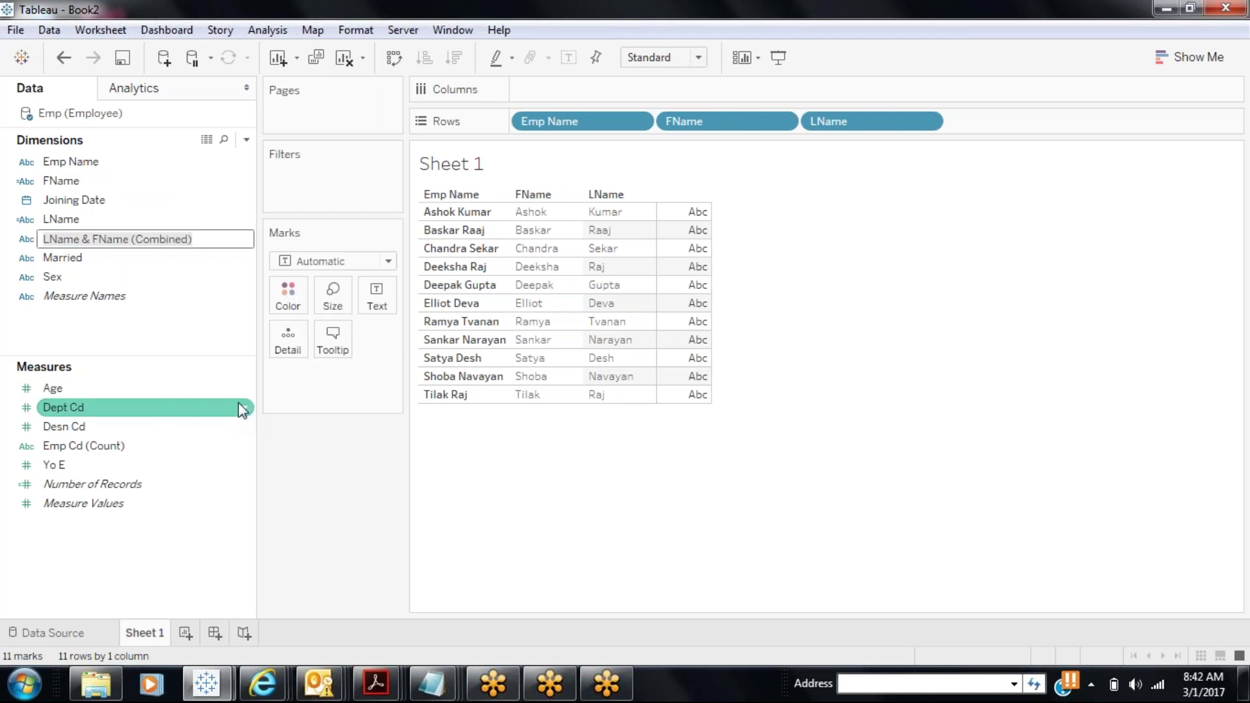
{"action": "type", "text": "EName"}
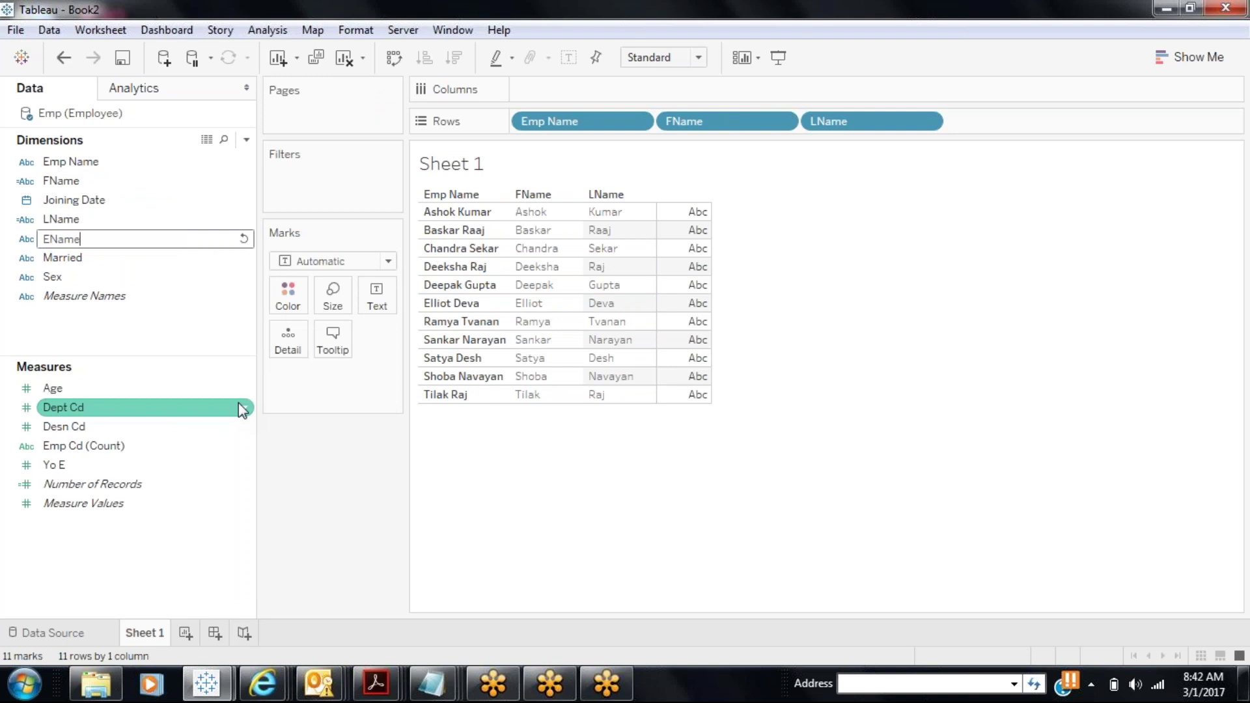
{"action": "left_click", "coordinate": [334, 478]}
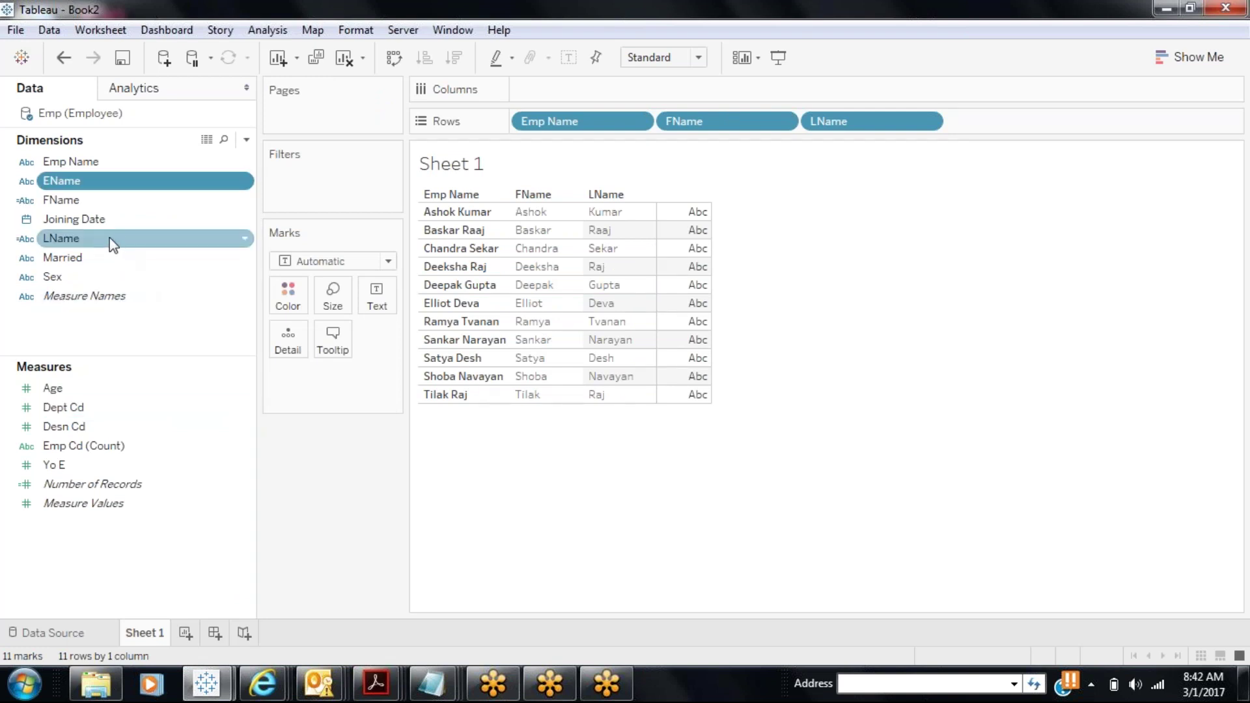
{"action": "left_click_drag", "start_coordinate": [84, 181], "coordinate": [703, 202]}
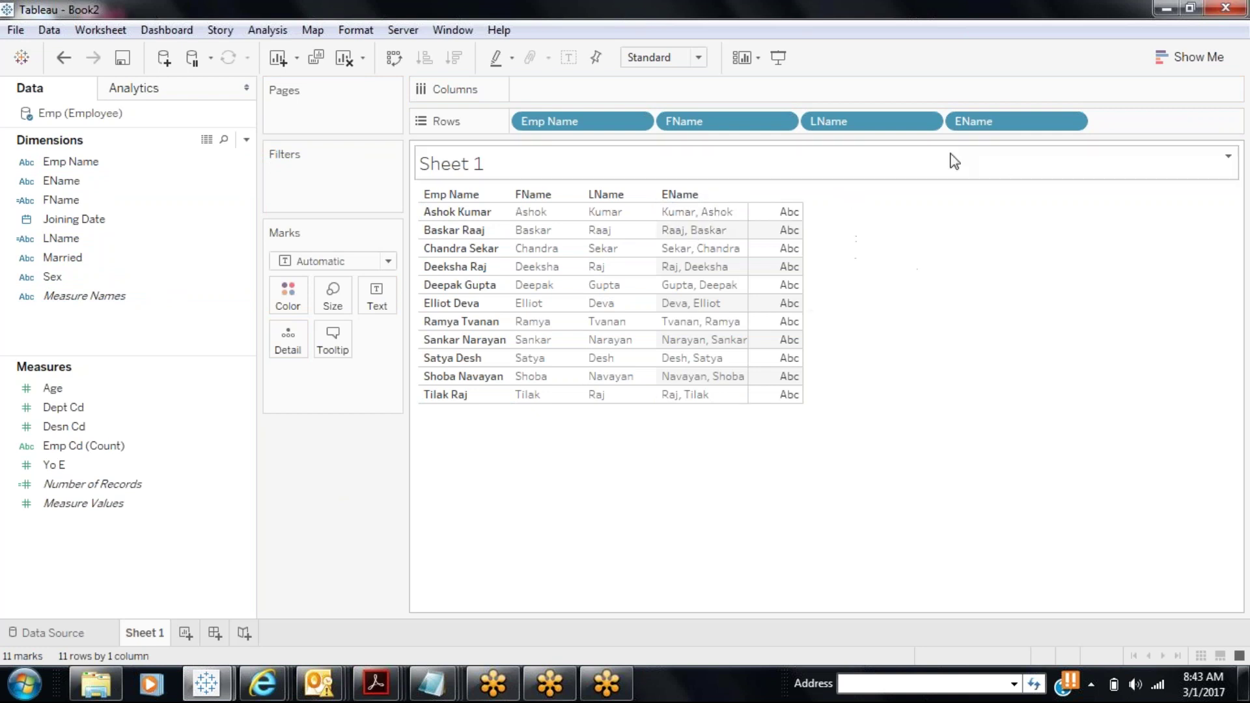
- Edit the EName combined field to separate its members with a hyphen and apply the change
{"action": "right_click", "coordinate": [77, 184]}
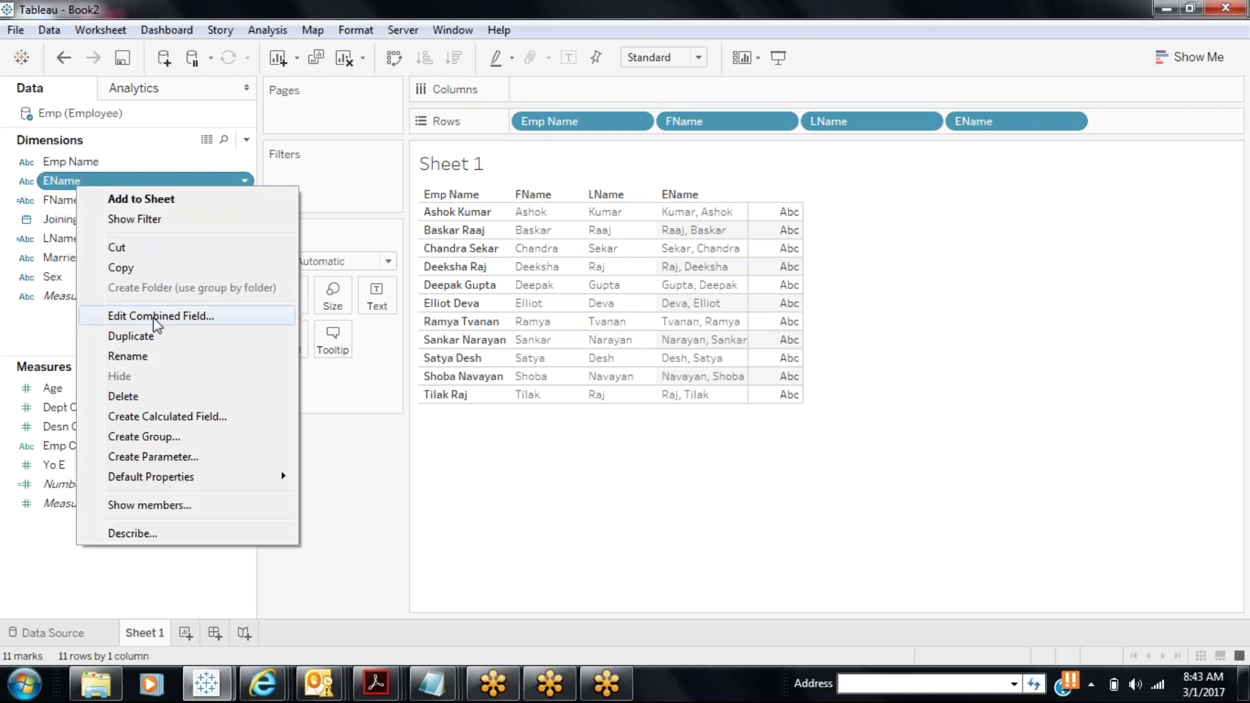
{"action": "left_click", "coordinate": [157, 317]}
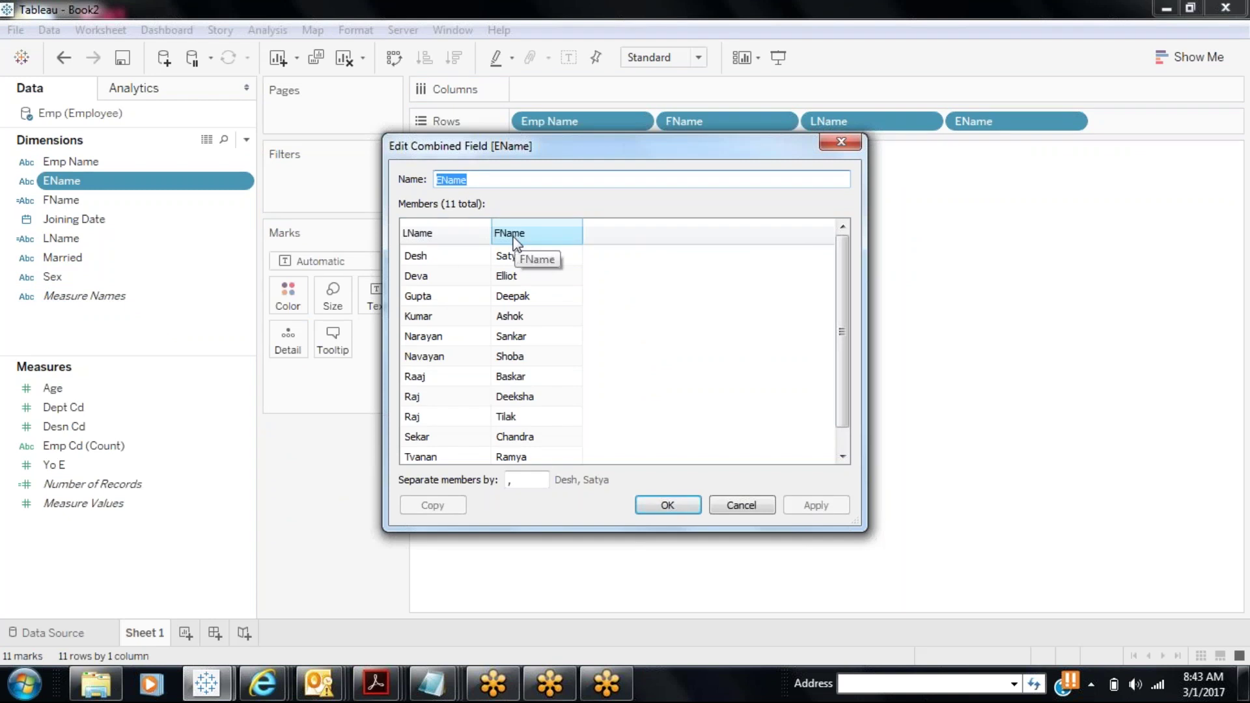
{"action": "left_click", "coordinate": [514, 479]}
{"action": "left_click_drag", "start_coordinate": [615, 151], "coordinate": [254, 81]}
{"action": "type", "text": "-"}
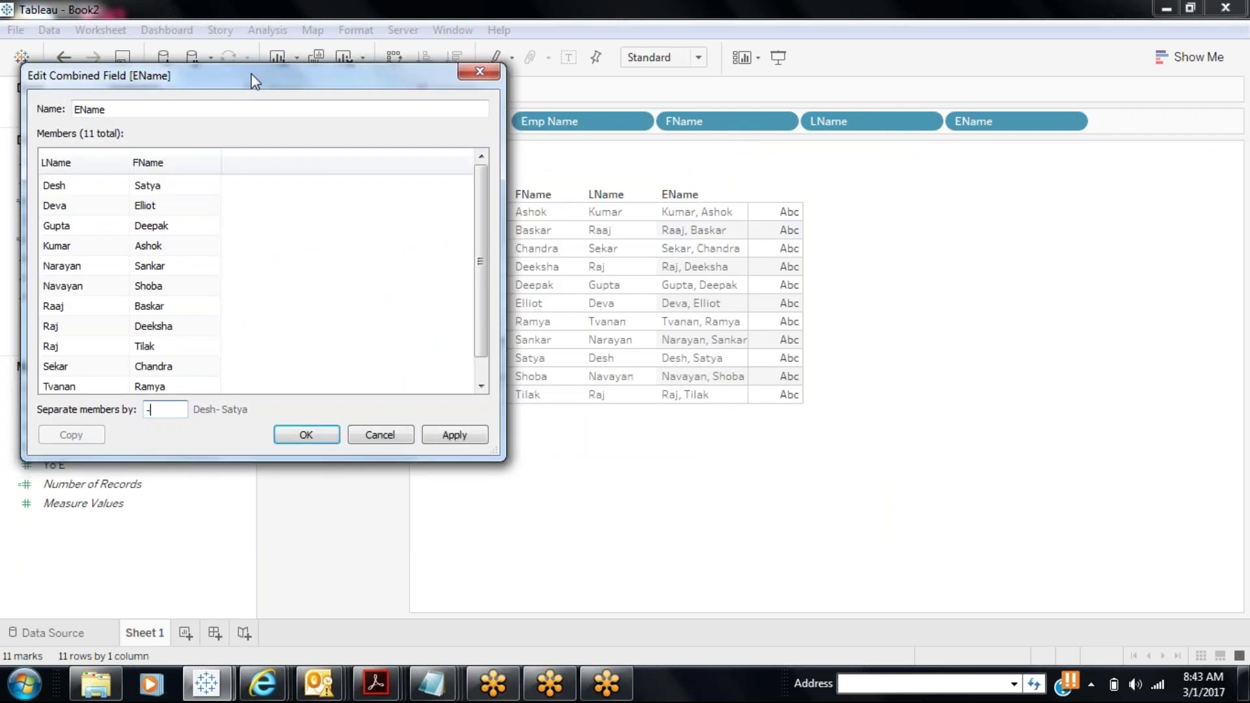
{"action": "left_click", "coordinate": [455, 435]}
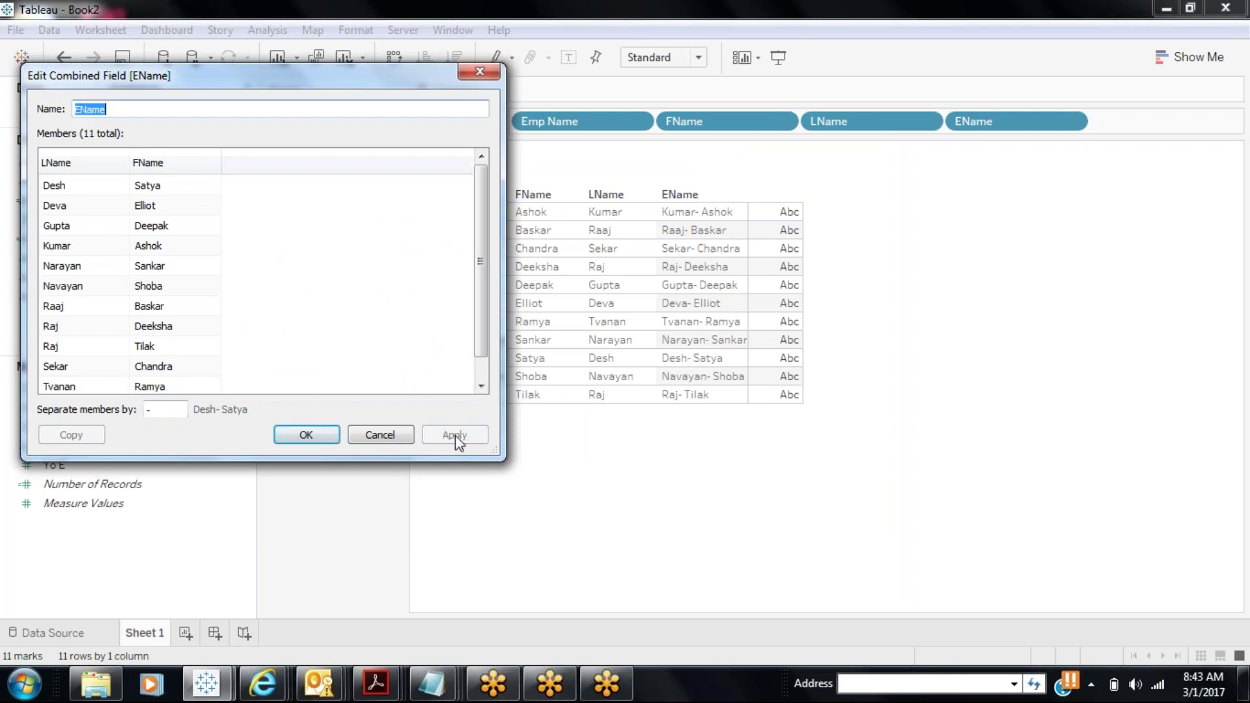
- Set the EName member separator to a single space and place FName before LName, applying both changes
{"action": "left_click", "coordinate": [156, 411]}
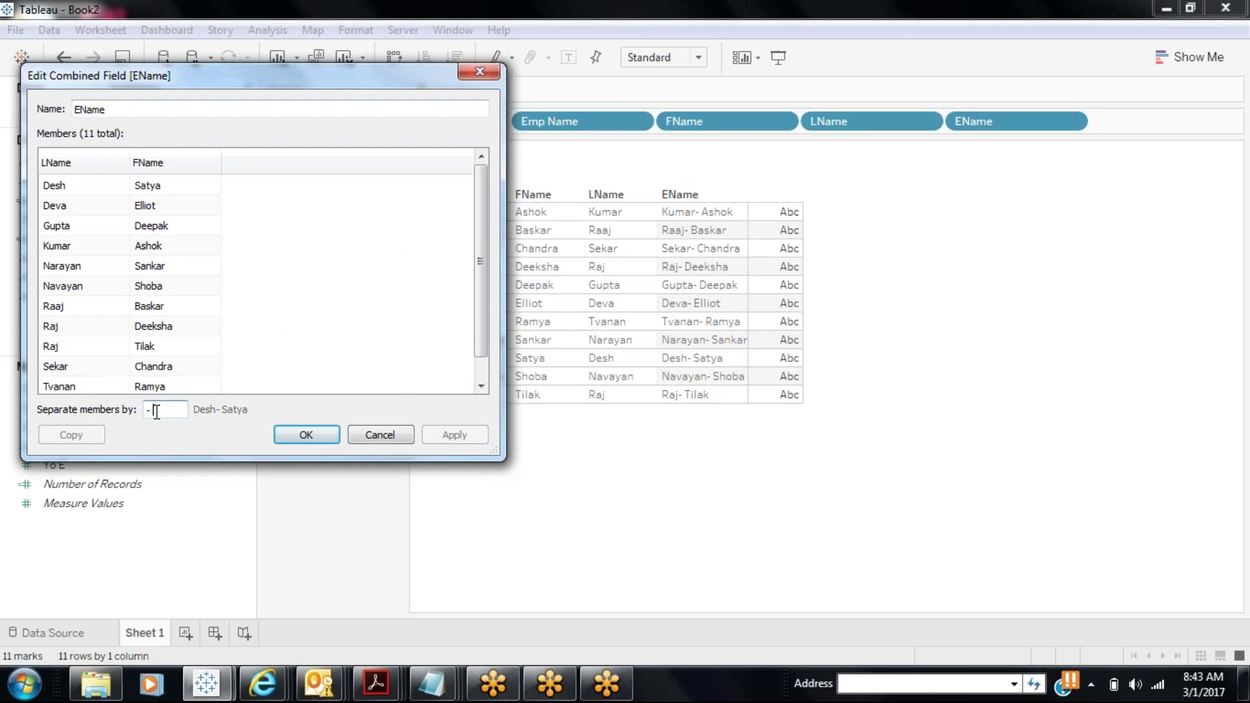
{"action": "key", "text": "BackSpace"}
{"action": "key", "text": "BackSpace"}
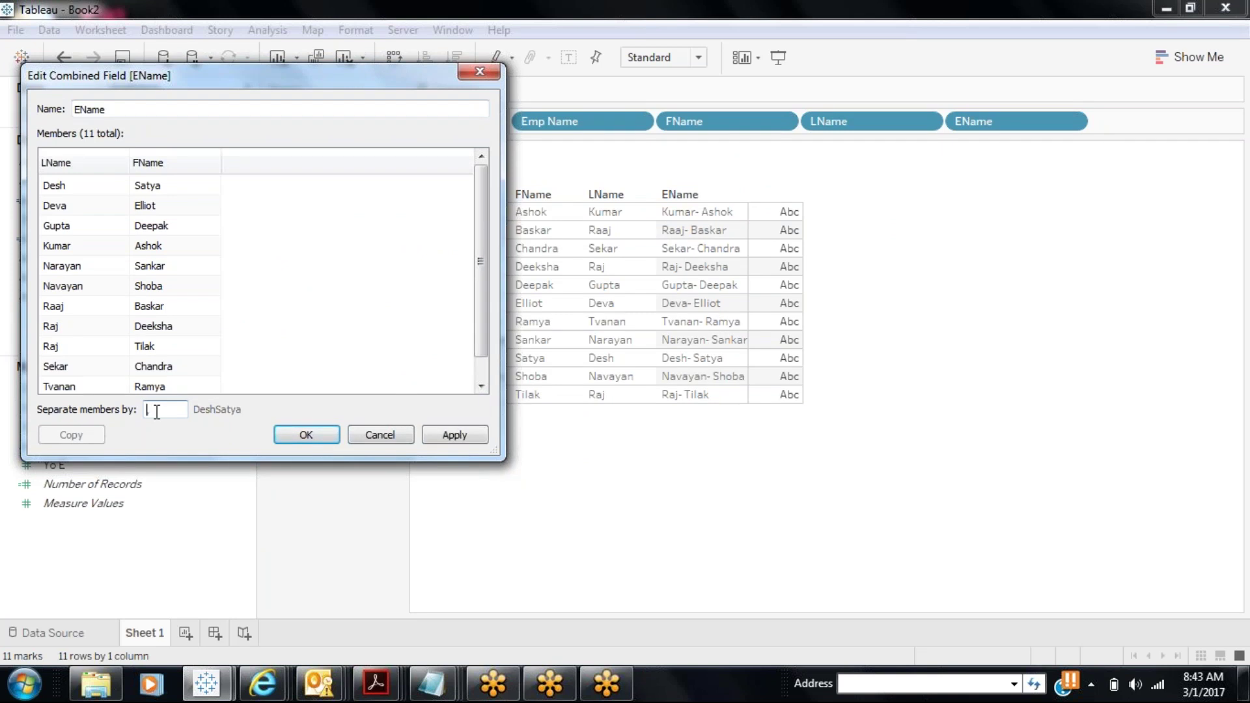
{"action": "left_click", "coordinate": [432, 443]}
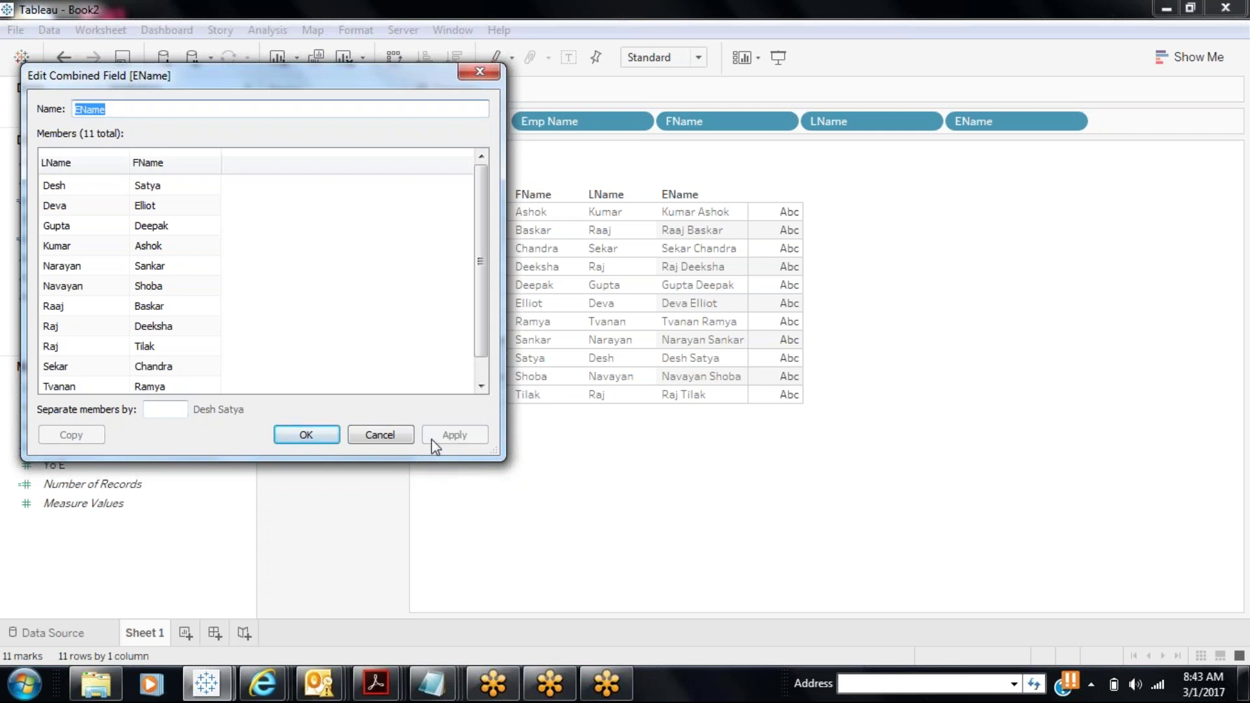
{"action": "left_click_drag", "start_coordinate": [102, 173], "coordinate": [363, 184]}
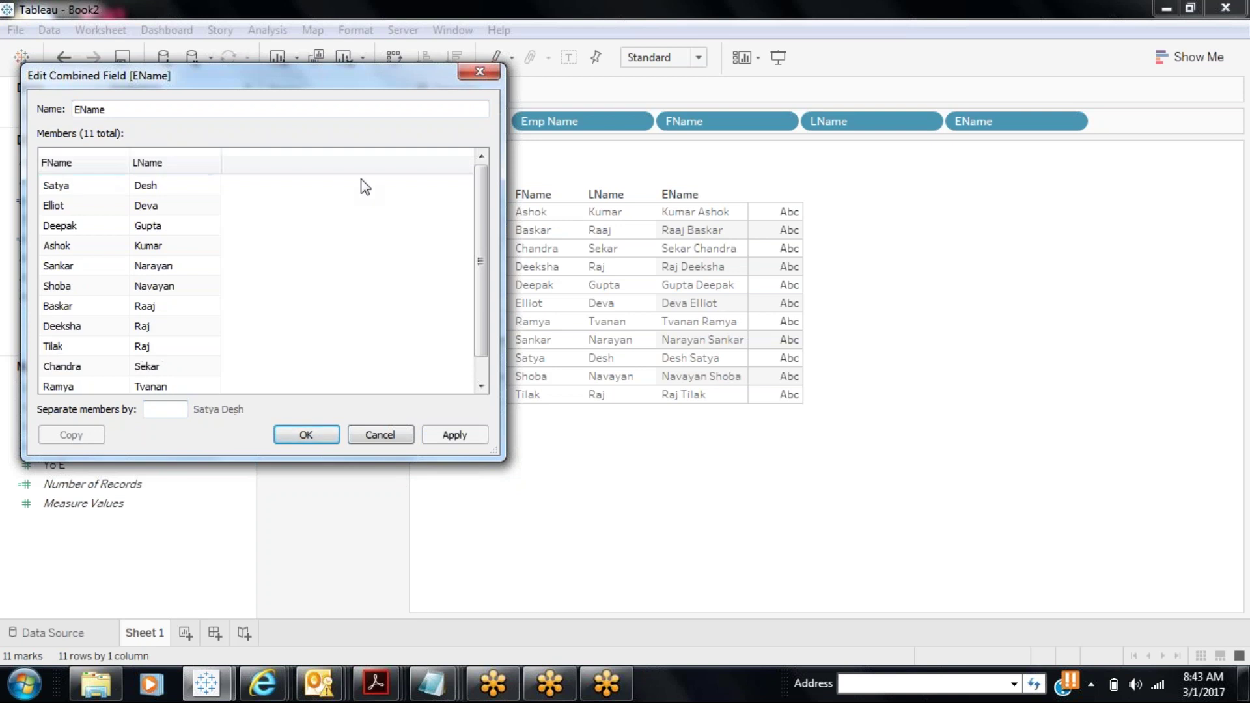
{"action": "left_click", "coordinate": [446, 434]}
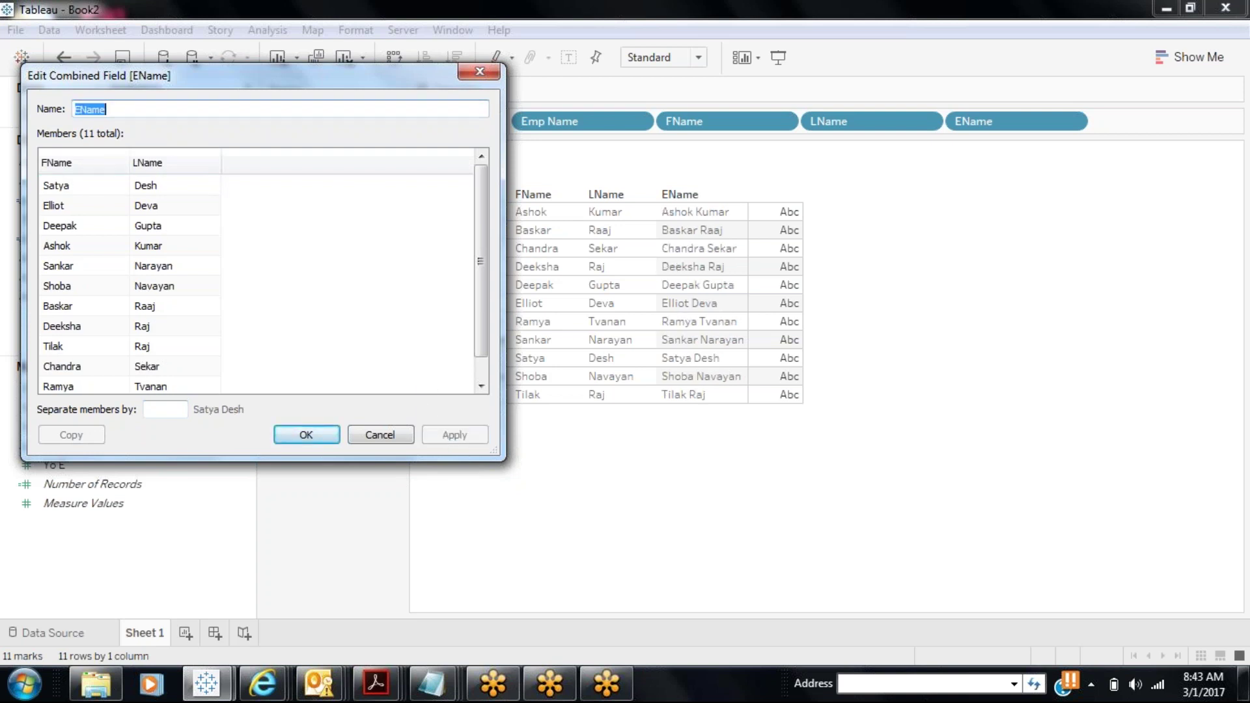
- Sort the EName members by FName and move LName back in front of FName
{"action": "left_click_drag", "start_coordinate": [427, 77], "coordinate": [492, 298]}
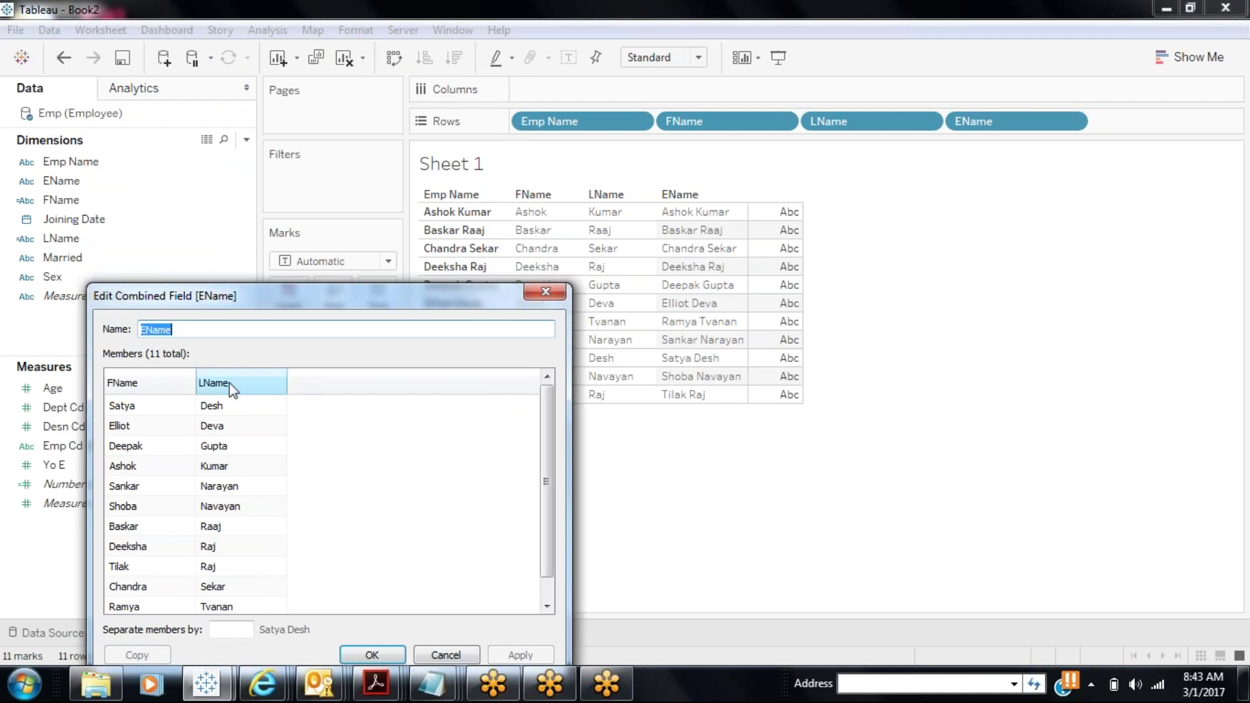
{"action": "left_click", "coordinate": [151, 382]}
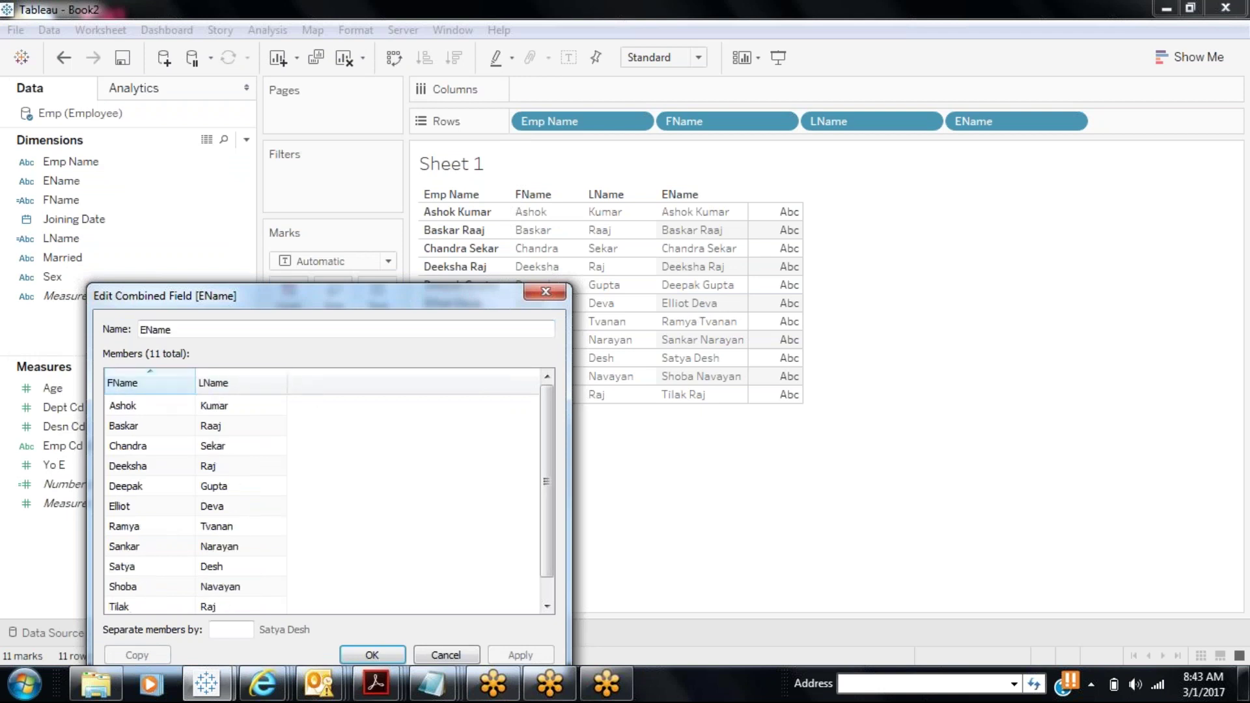
{"action": "left_click_drag", "start_coordinate": [204, 305], "coordinate": [188, 239]}
{"action": "left_click_drag", "start_coordinate": [133, 315], "coordinate": [324, 354]}
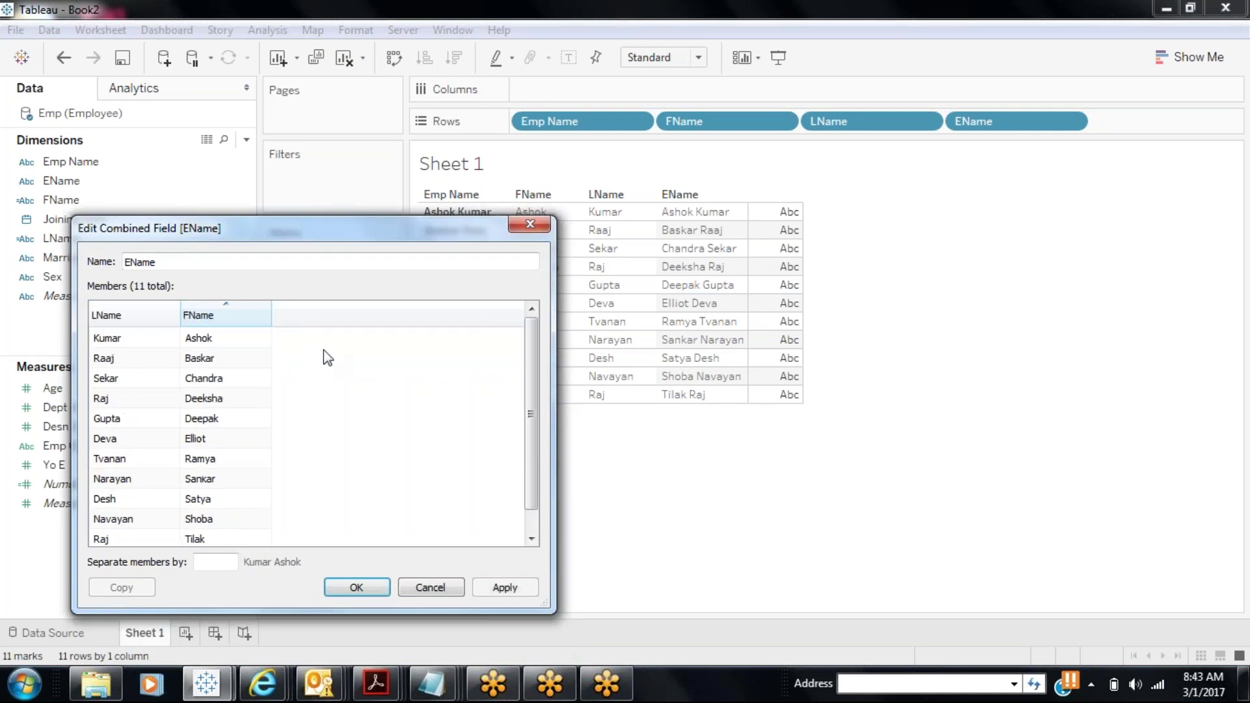
- Separate the EName members with a comma followed by a space, apply it and confirm the combined field
{"action": "left_click", "coordinate": [205, 561]}
{"action": "key", "text": "BackSpace"}
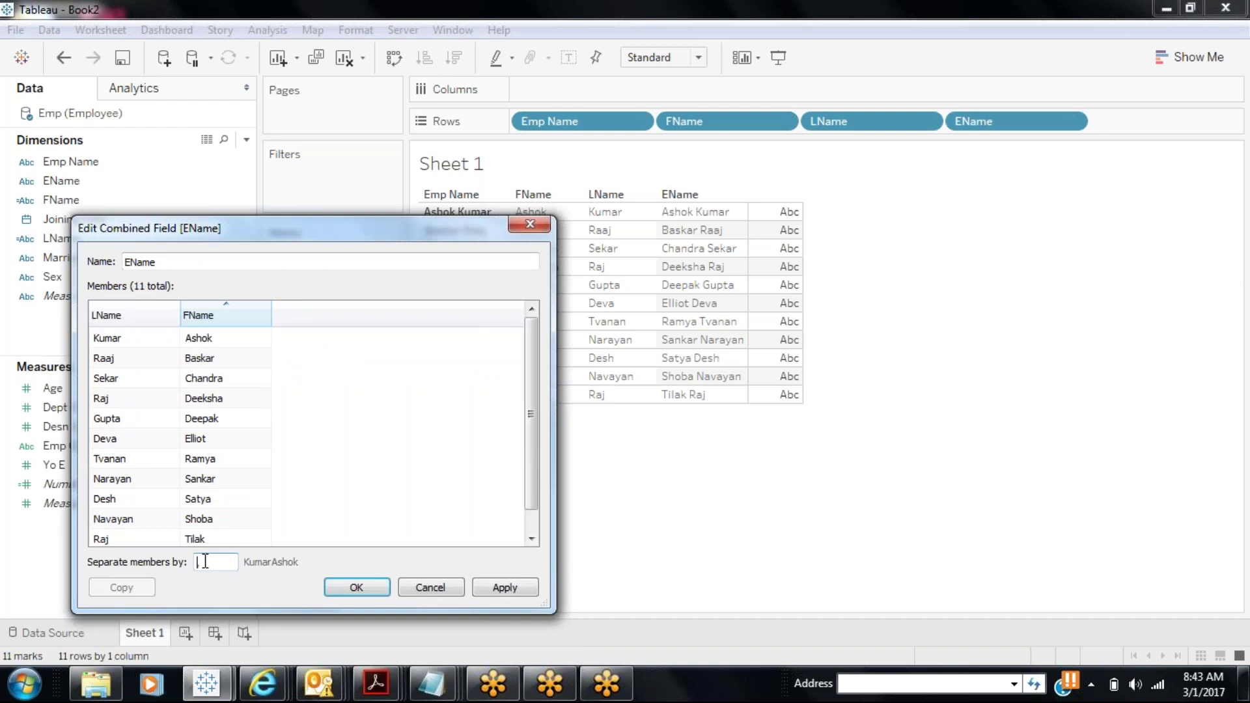
{"action": "type", "text": ","}
{"action": "left_click", "coordinate": [505, 587]}
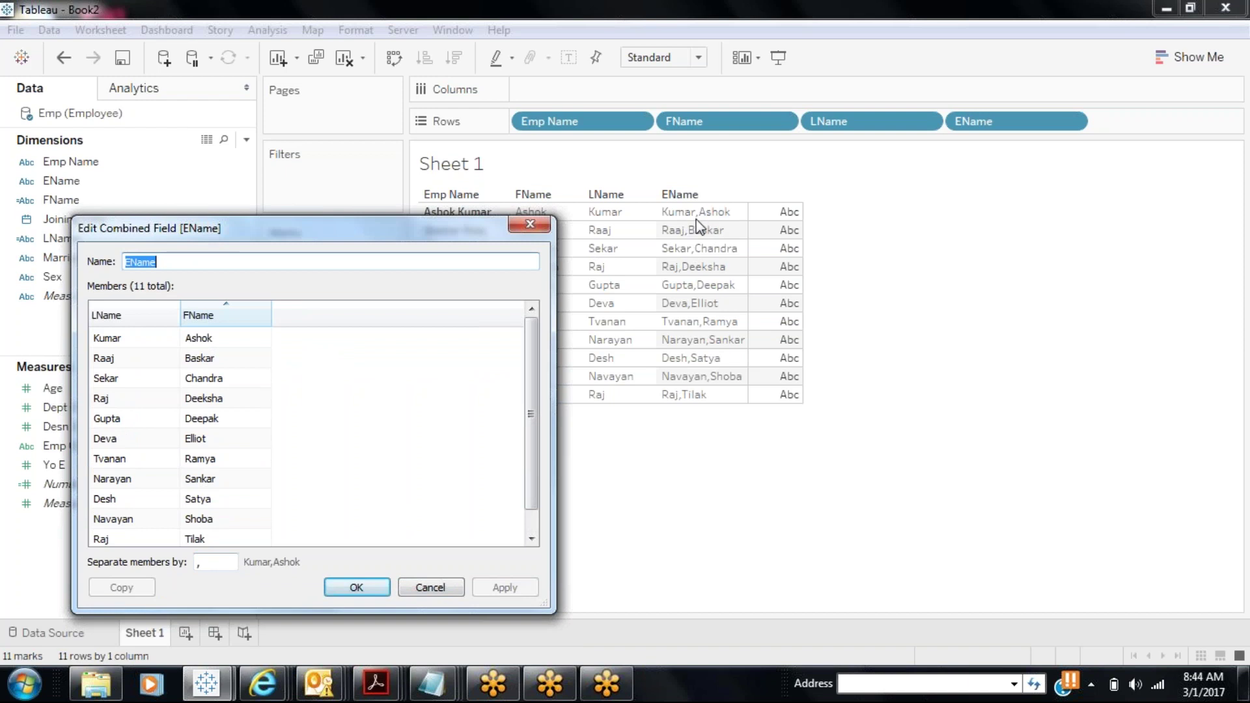
{"action": "left_click", "coordinate": [216, 563]}
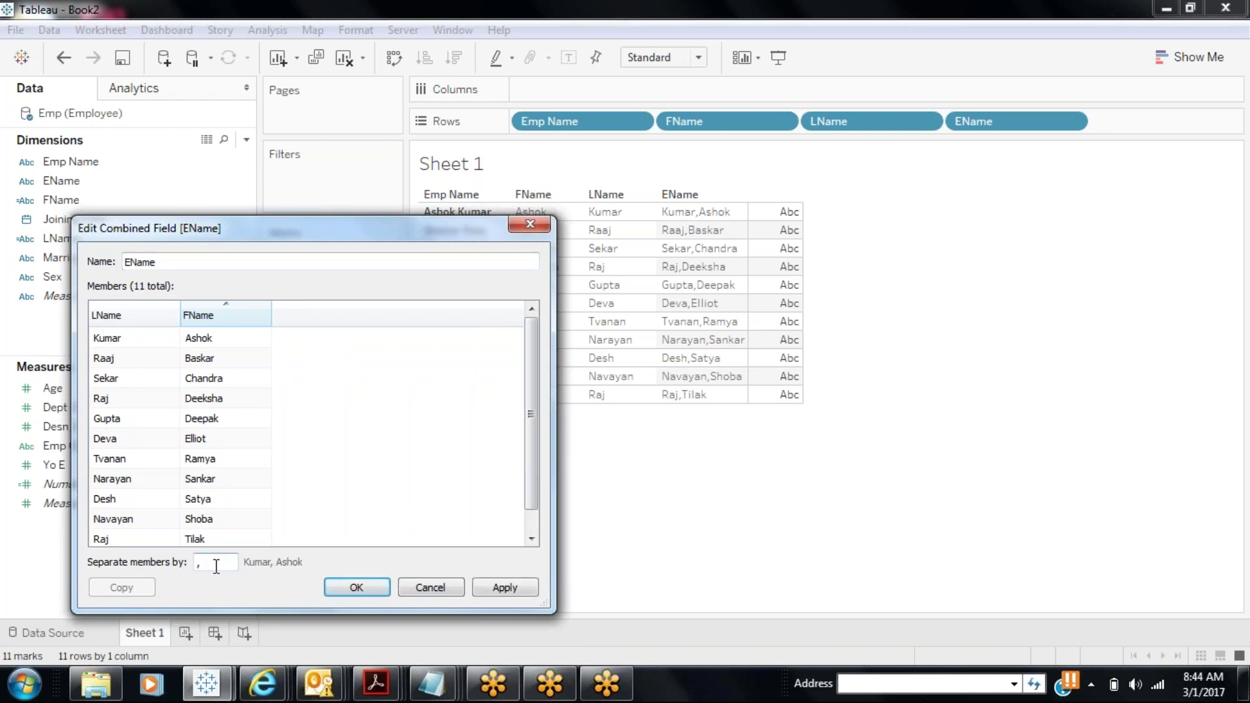
{"action": "left_click", "coordinate": [522, 586]}
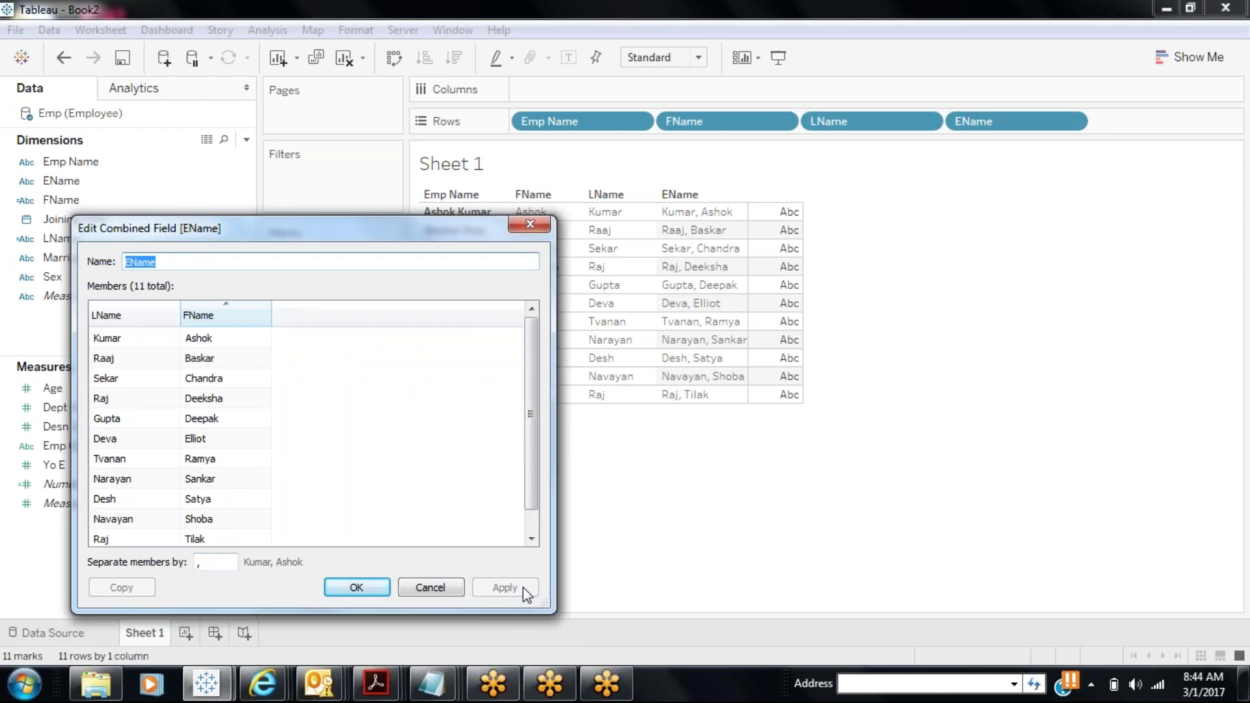
{"action": "left_click", "coordinate": [381, 591]}
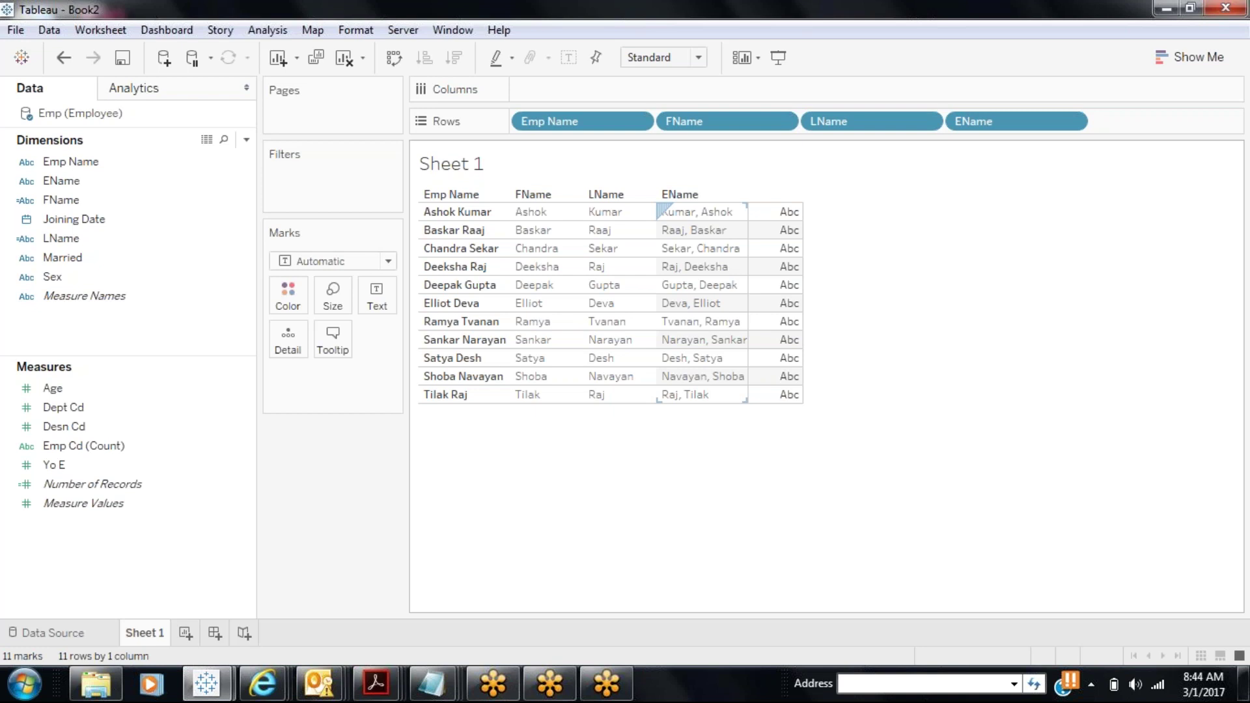
- Create a calculated field named Title and insert the Sex dimension into its formula
{"action": "left_click", "coordinate": [249, 276]}
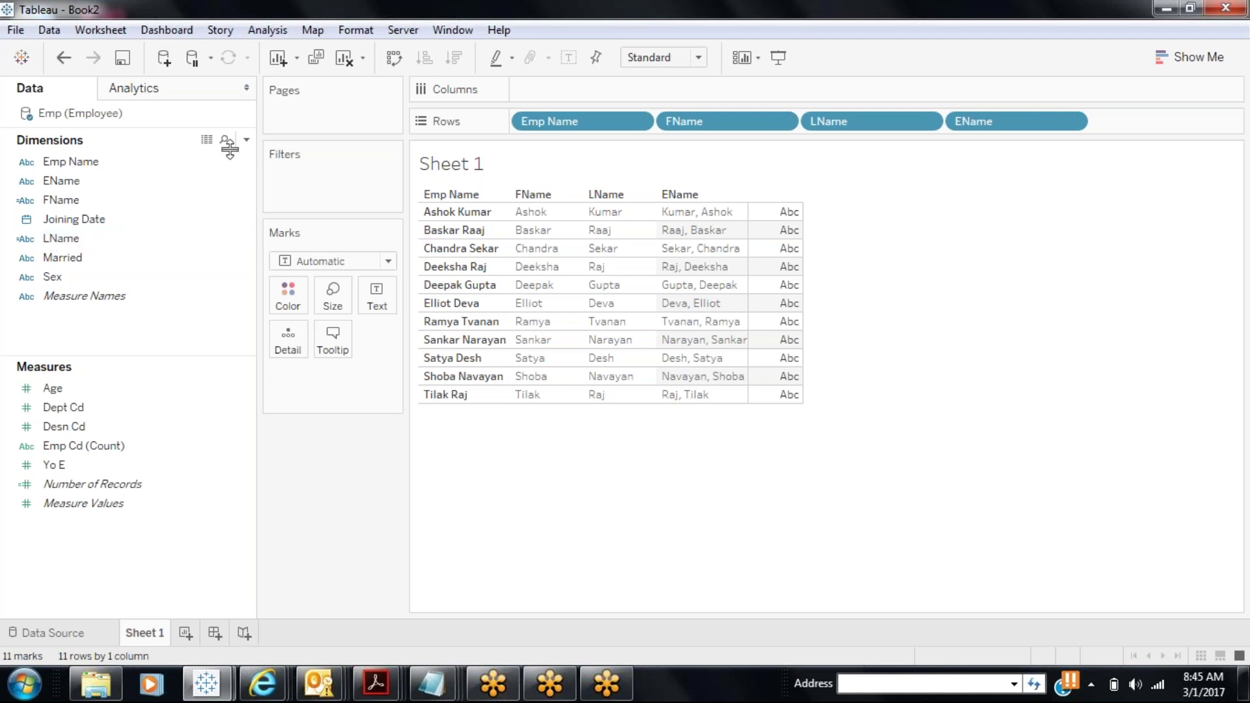
{"action": "left_click", "coordinate": [246, 139]}
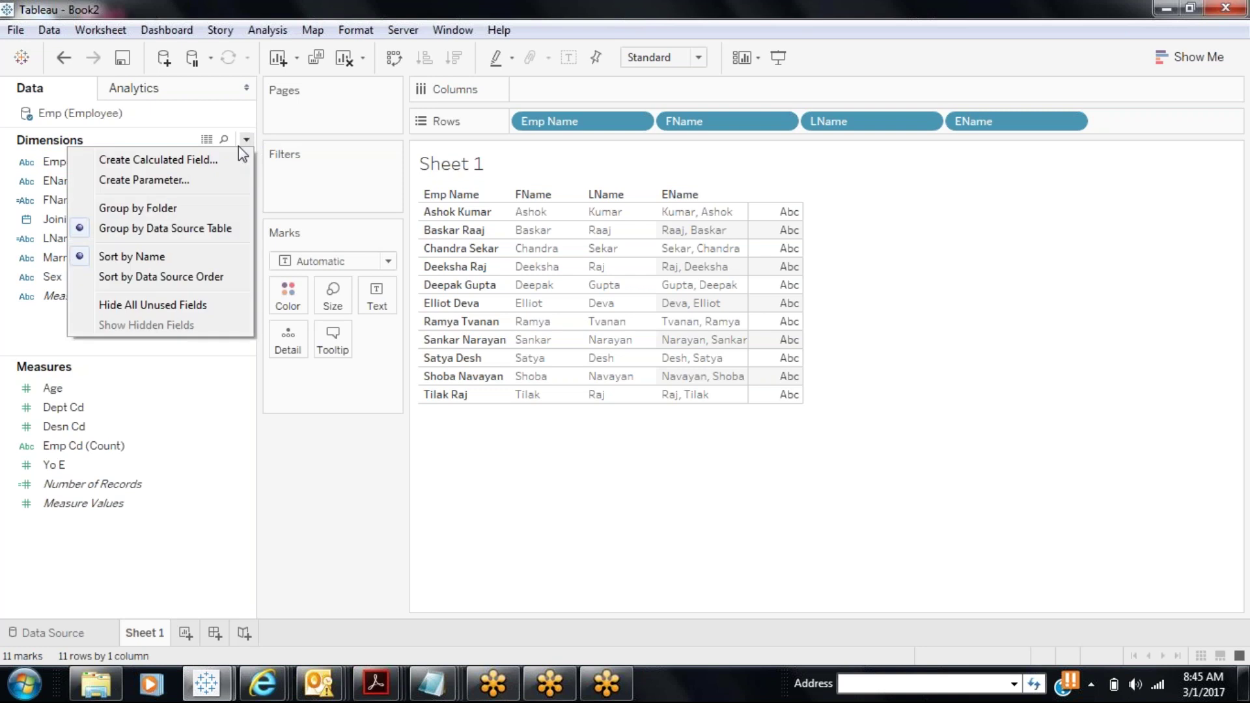
{"action": "left_click", "coordinate": [207, 161]}
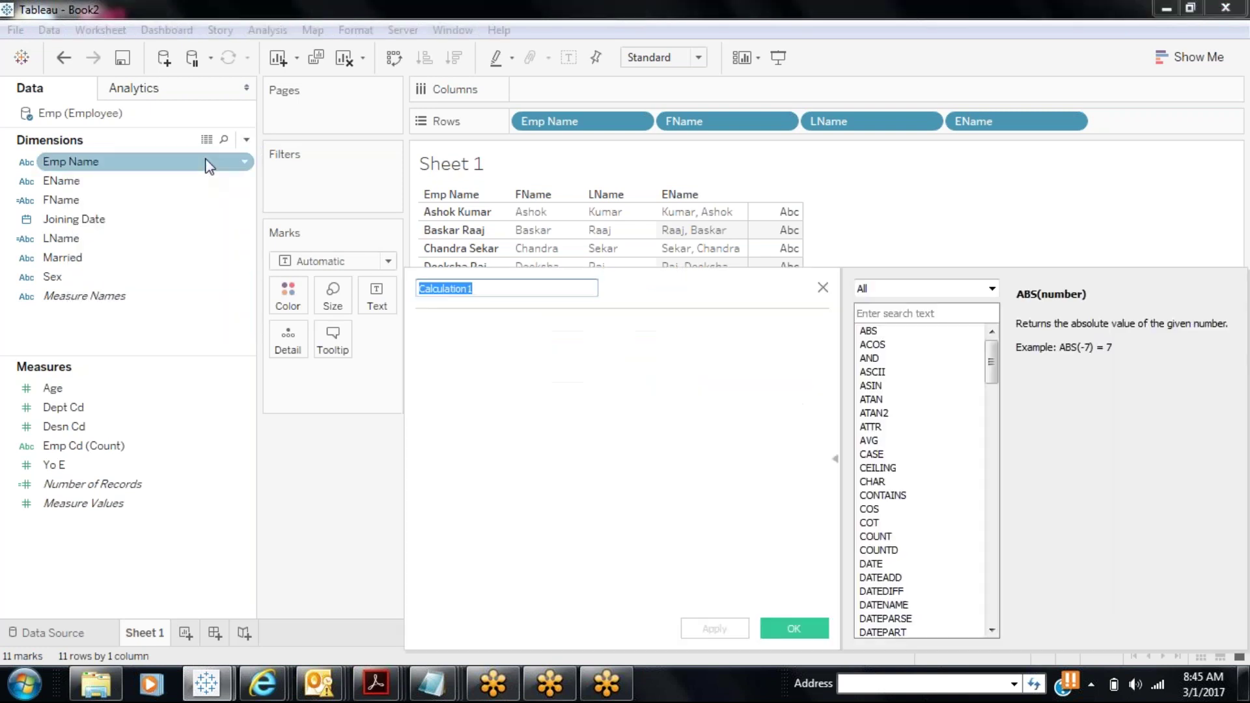
{"action": "type", "text": "Title"}
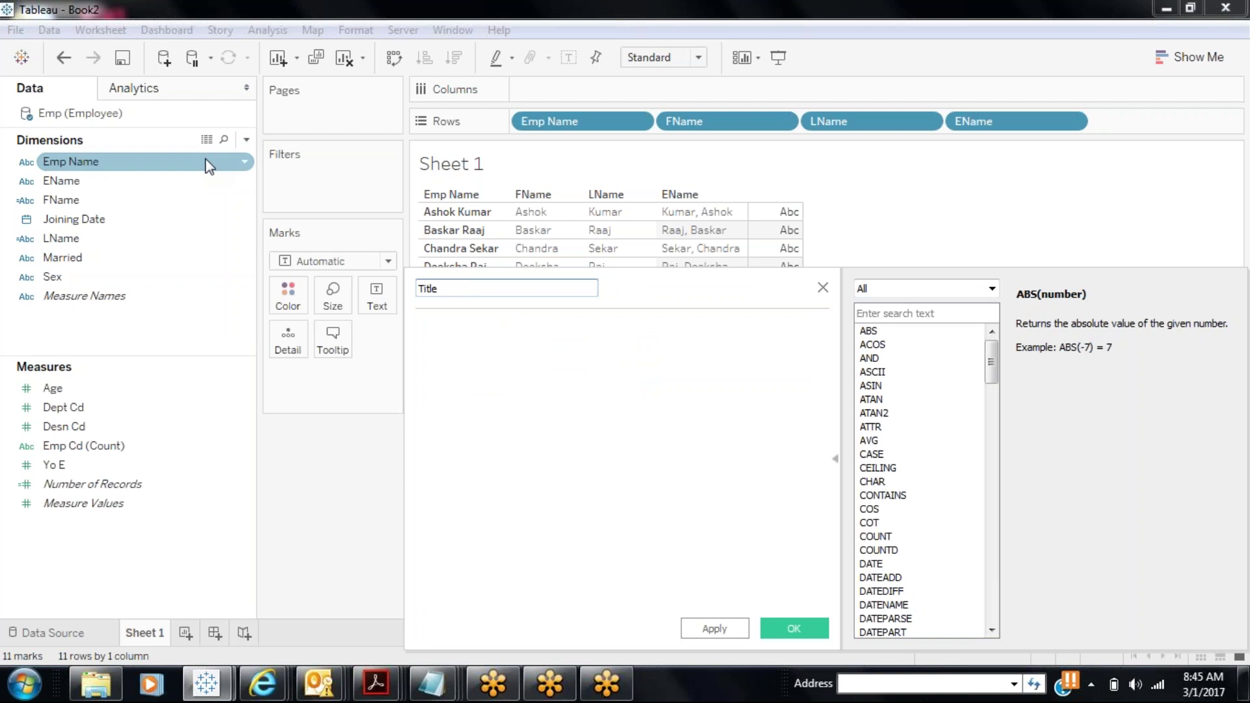
{"action": "left_click", "coordinate": [448, 337]}
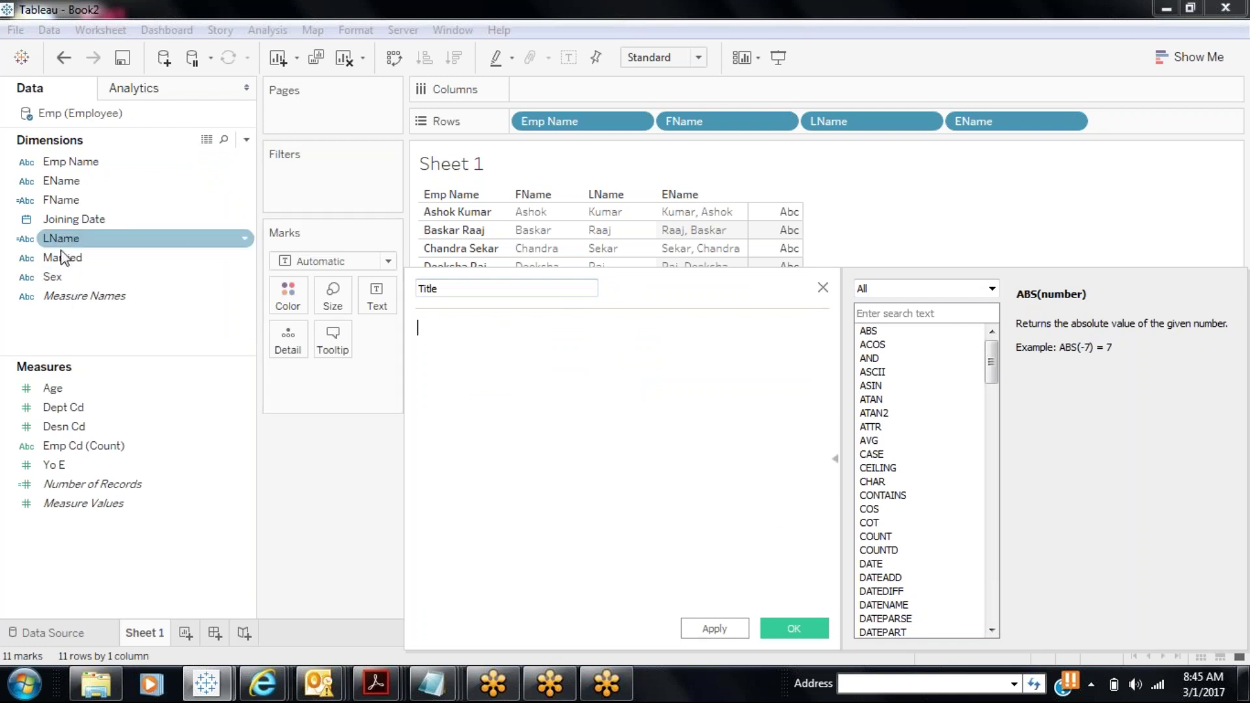
{"action": "left_click_drag", "start_coordinate": [52, 277], "coordinate": [466, 344]}
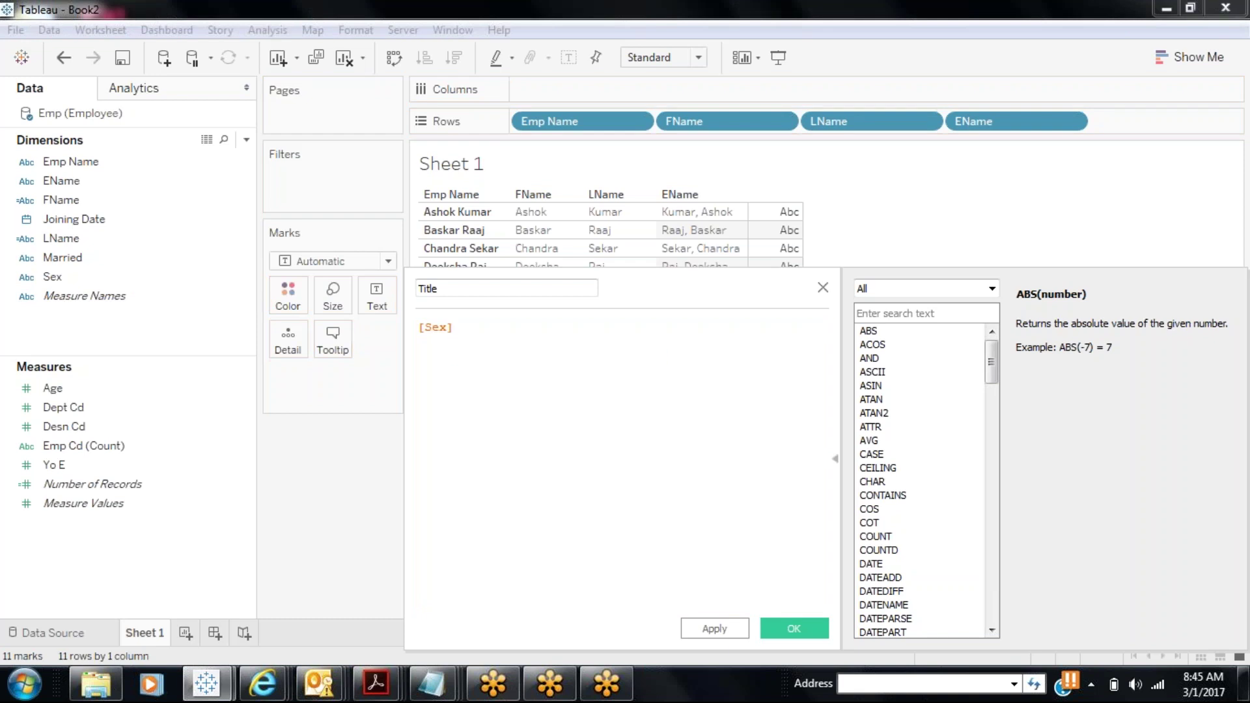
- Complete the Title formula around the Sex field as If([Sex]='M','Mr','Mrs')
{"action": "key", "text": "Home"}
{"action": "type", "text": "If"}
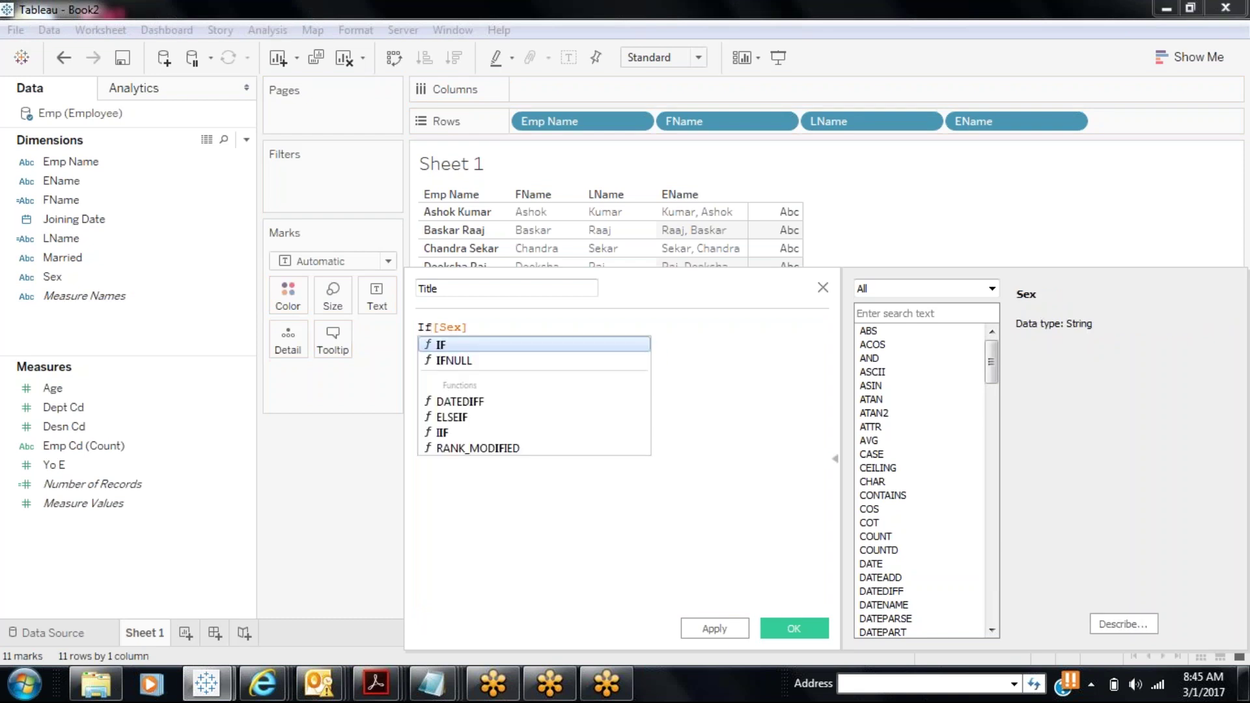
{"action": "type", "text": " ("}
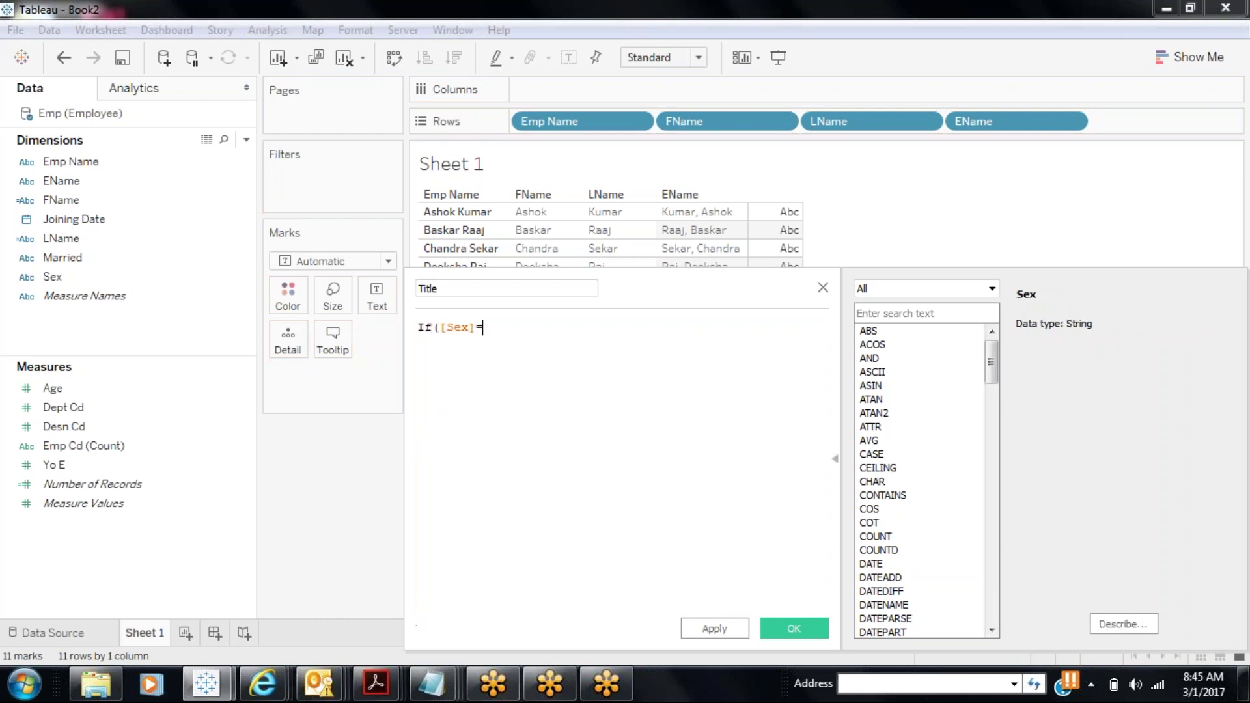
{"action": "type", "text": "='M','Mr',"}
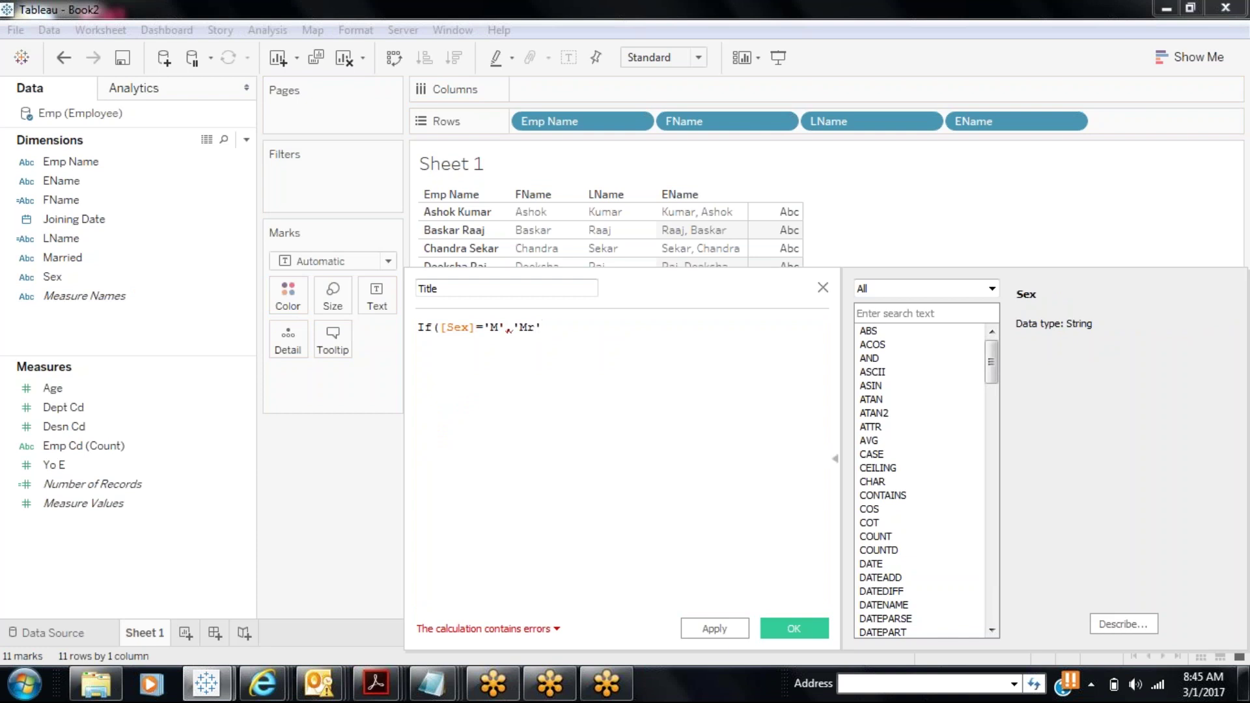
{"action": "type", "text": "'M"}
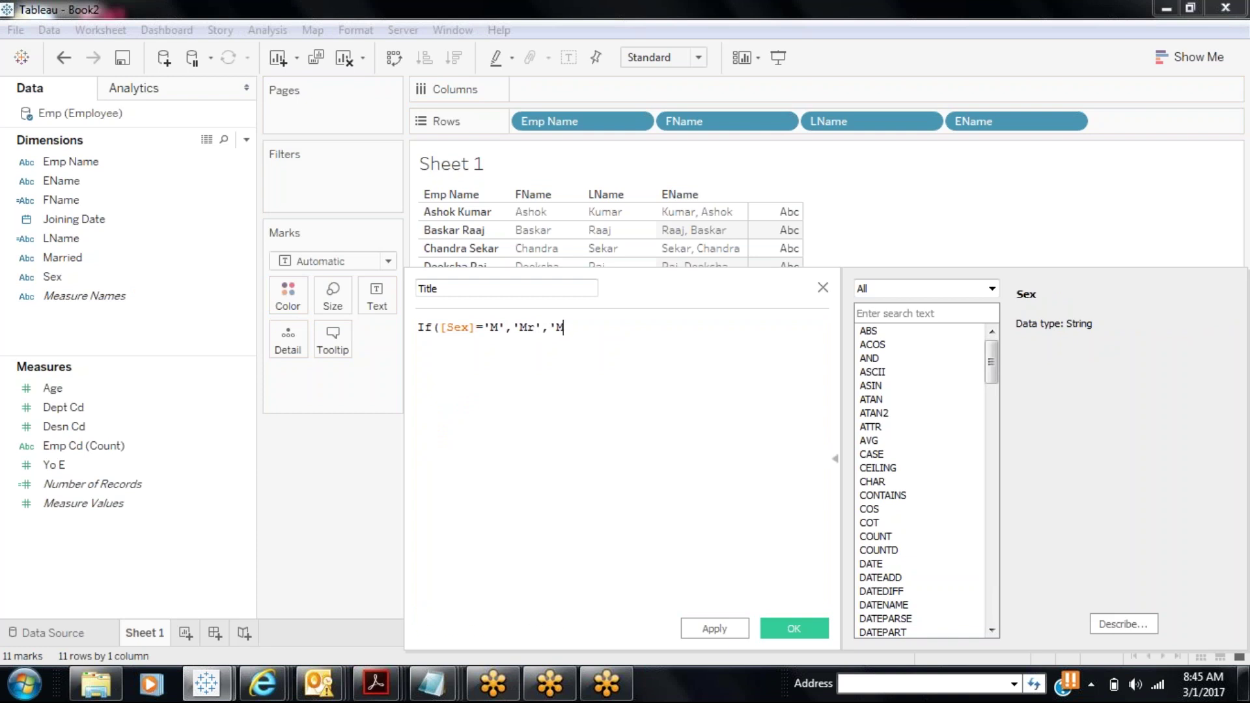
{"action": "type", "text": "rs')"}
- Put an equals sign in front of the Title formula and view the calculation's error details
{"action": "left_click", "coordinate": [417, 327]}
{"action": "type", "text": "="}
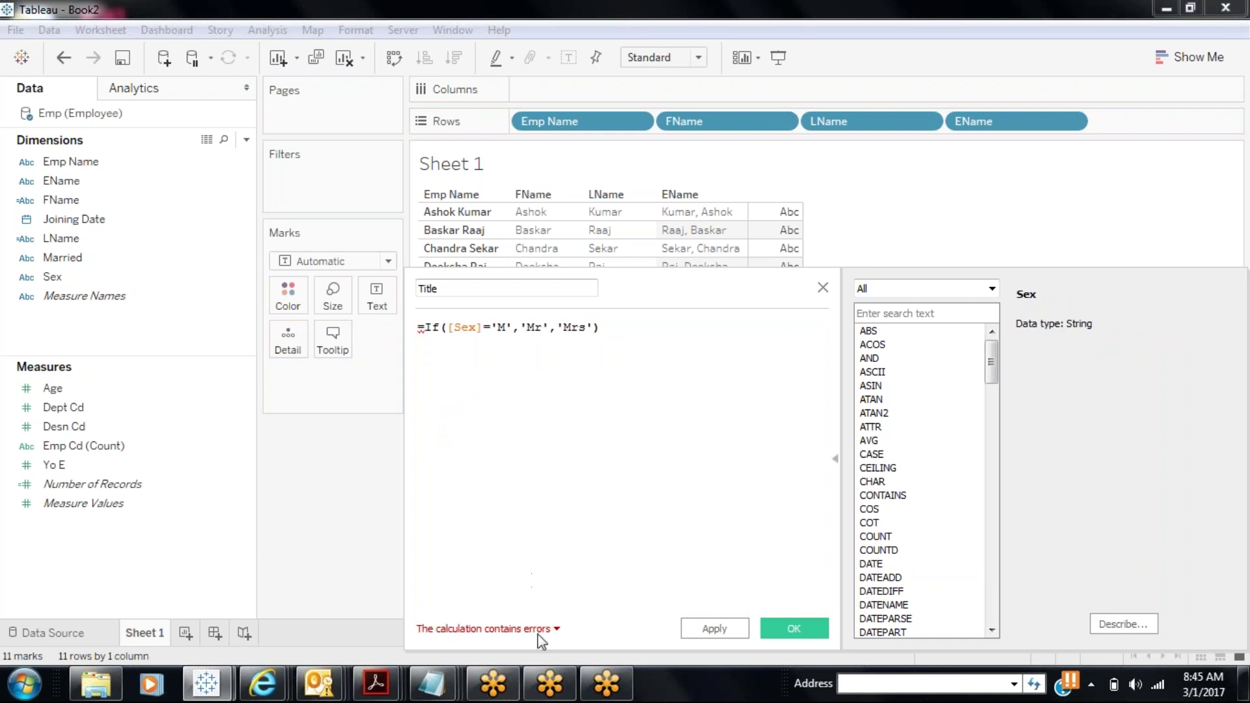
{"action": "left_click", "coordinate": [538, 632]}
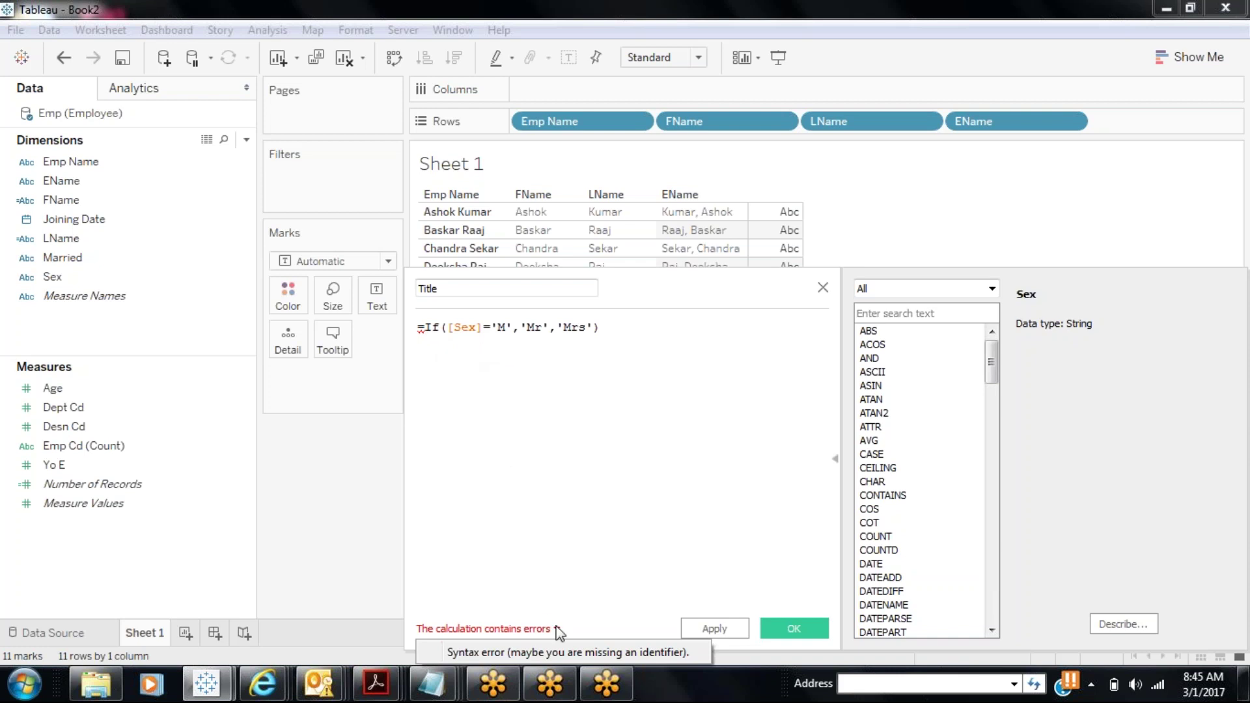
- Try the IIF function in place of If in the Title formula
{"action": "left_click", "coordinate": [424, 328]}
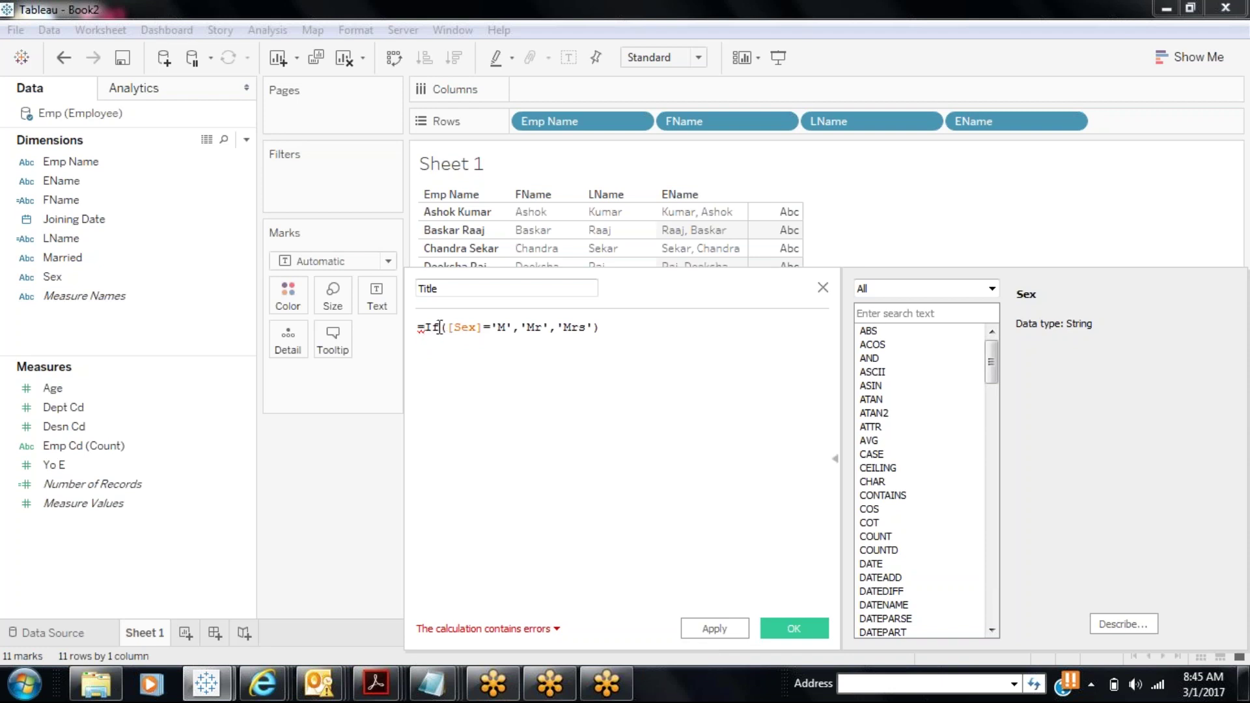
{"action": "left_click", "coordinate": [435, 326]}
{"action": "type", "text": "I"}
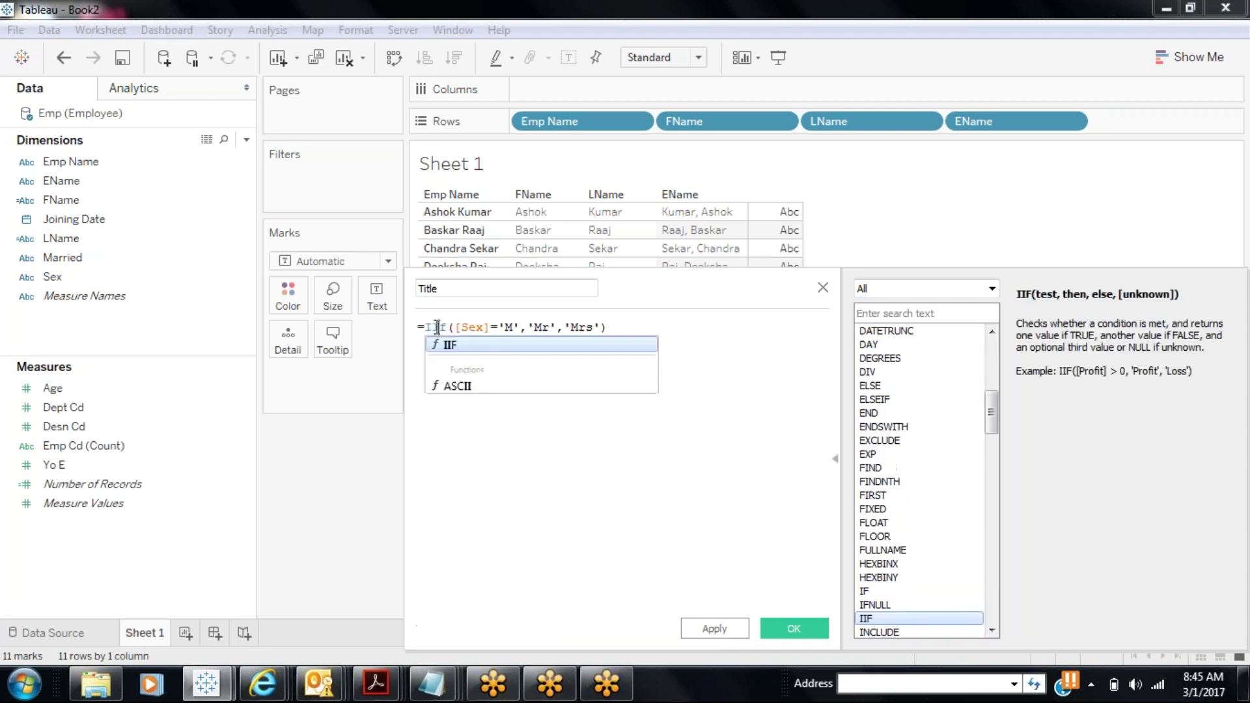
{"action": "left_click", "coordinate": [628, 330]}
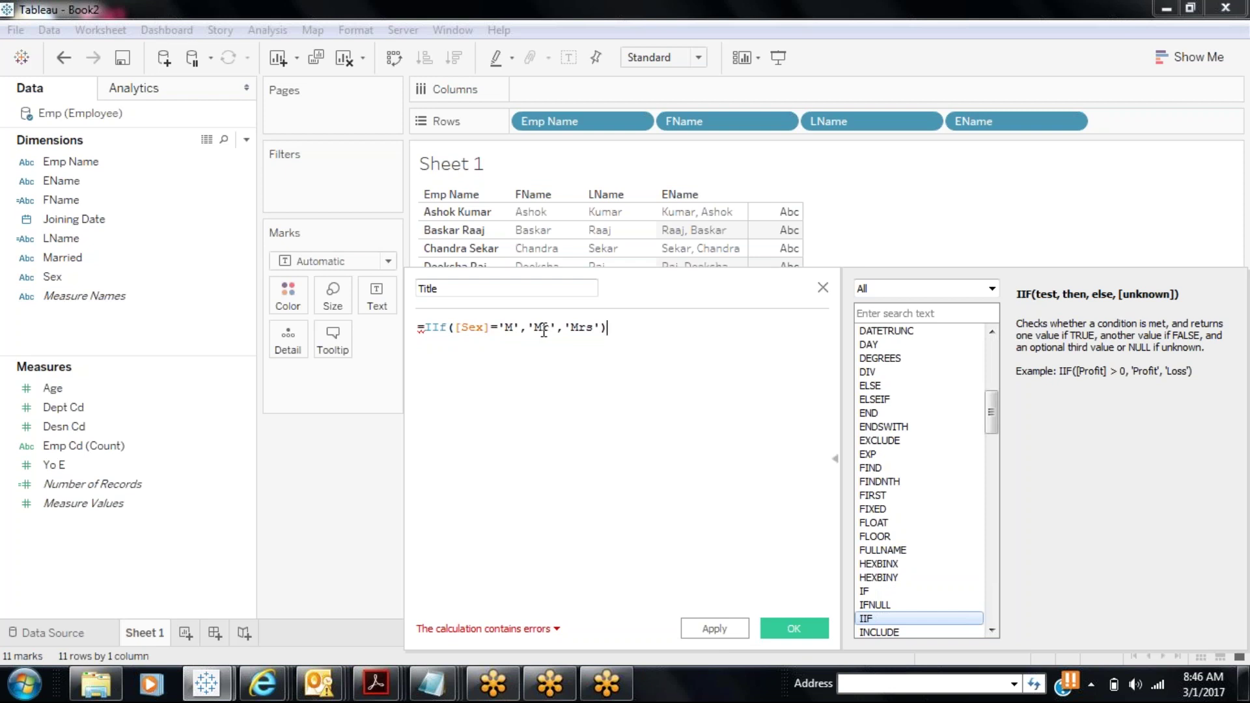
{"action": "left_click", "coordinate": [494, 329]}
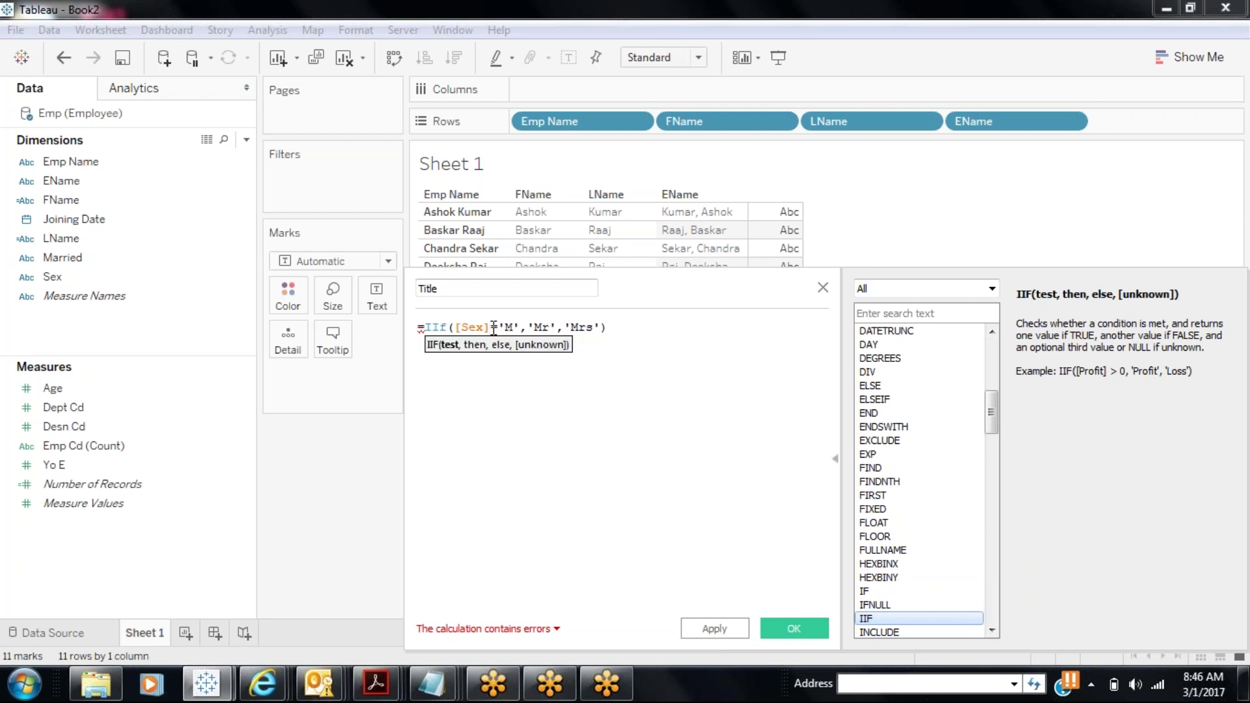
{"action": "type", "text": "="}
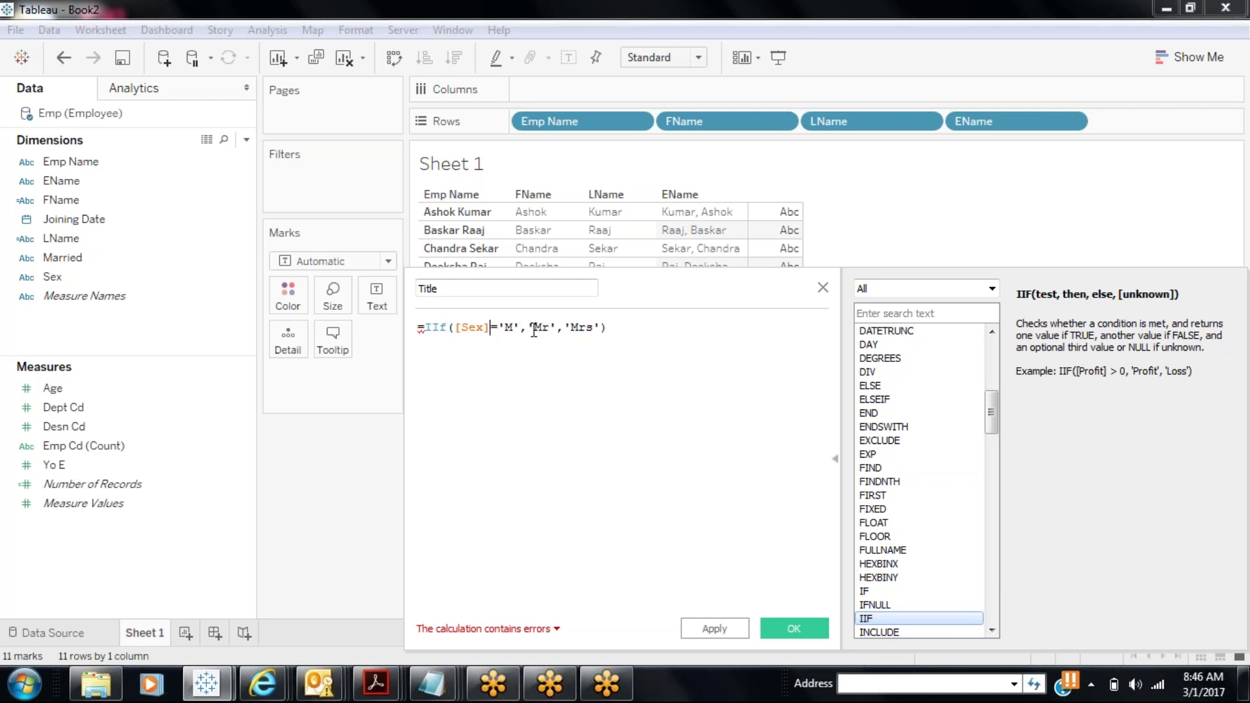
{"action": "left_click", "coordinate": [615, 330]}
{"action": "left_click", "coordinate": [428, 327]}
{"action": "key", "text": "BackSpace"}
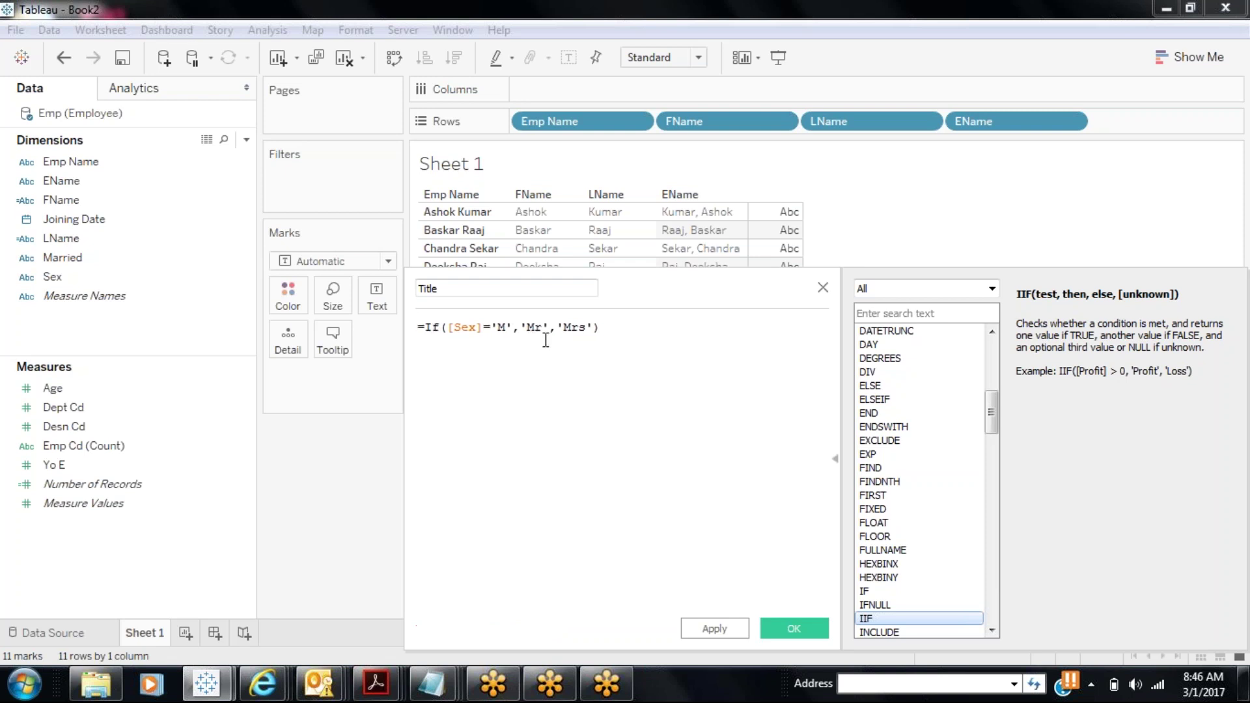
- Try closing the If formula for Title with an END line and view the calculation's error details
{"action": "left_click", "coordinate": [610, 331]}
{"action": "key", "text": "Return"}
{"action": "type", "text": "ENd"}
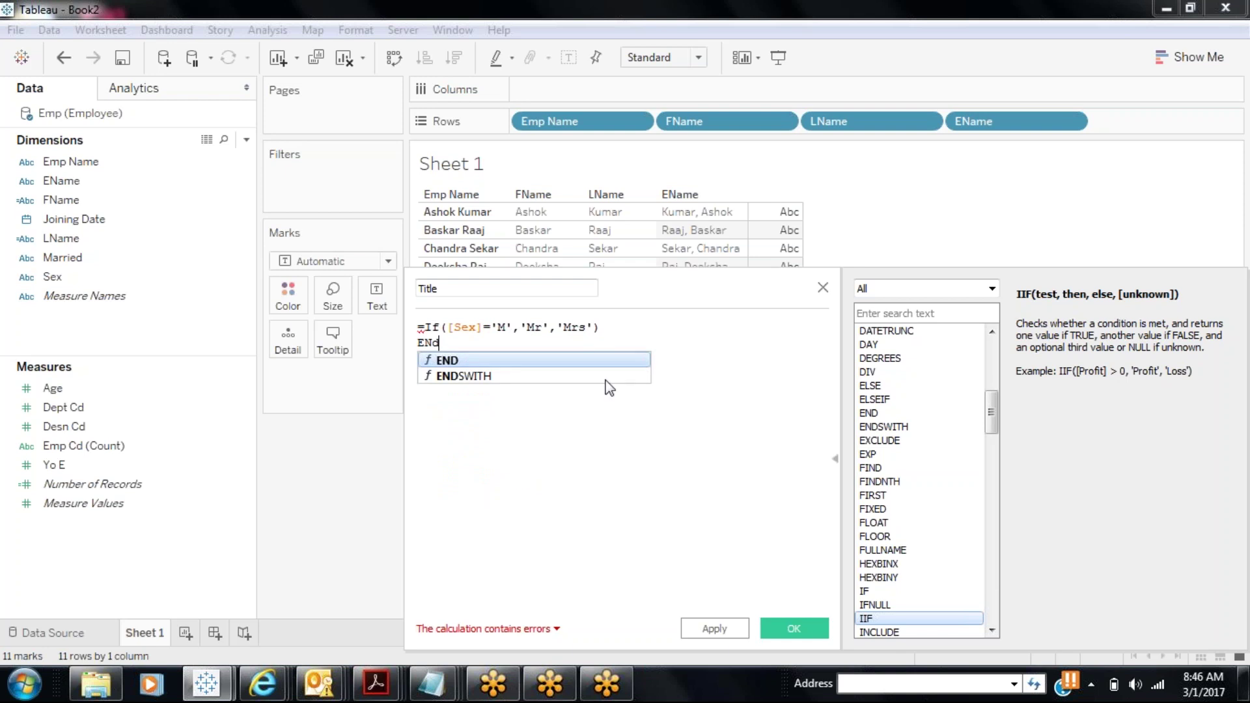
{"action": "left_click", "coordinate": [515, 629]}
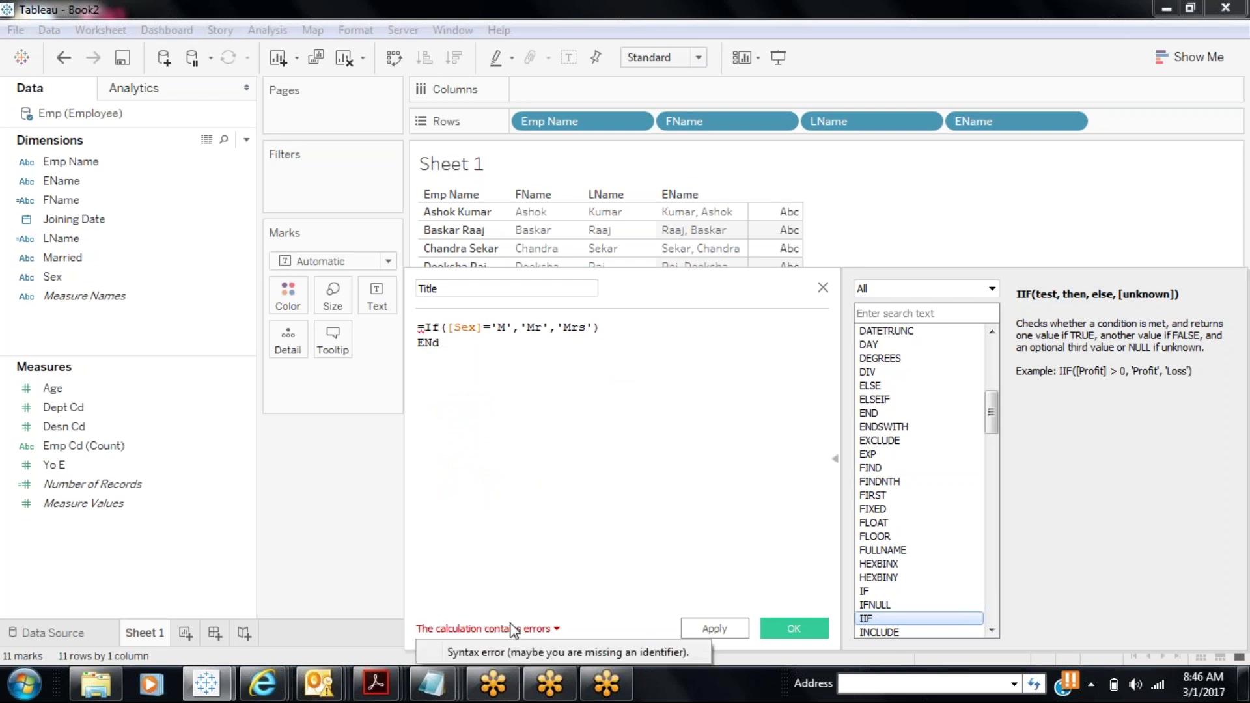
{"action": "left_click", "coordinate": [530, 509]}
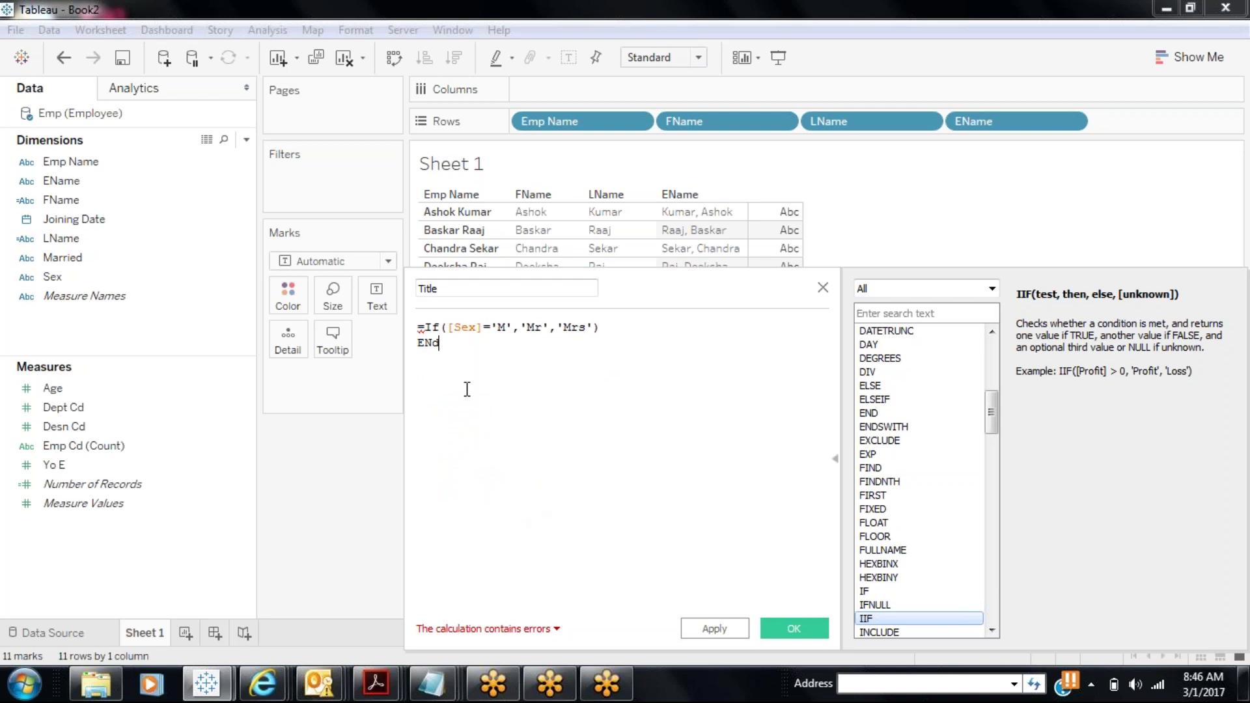
- Replace the whole Title formula with an IIF expression testing [Sex]='M', with 'Mr' and 'Mrs' as its results
{"action": "key", "text": "ctrl+a"}
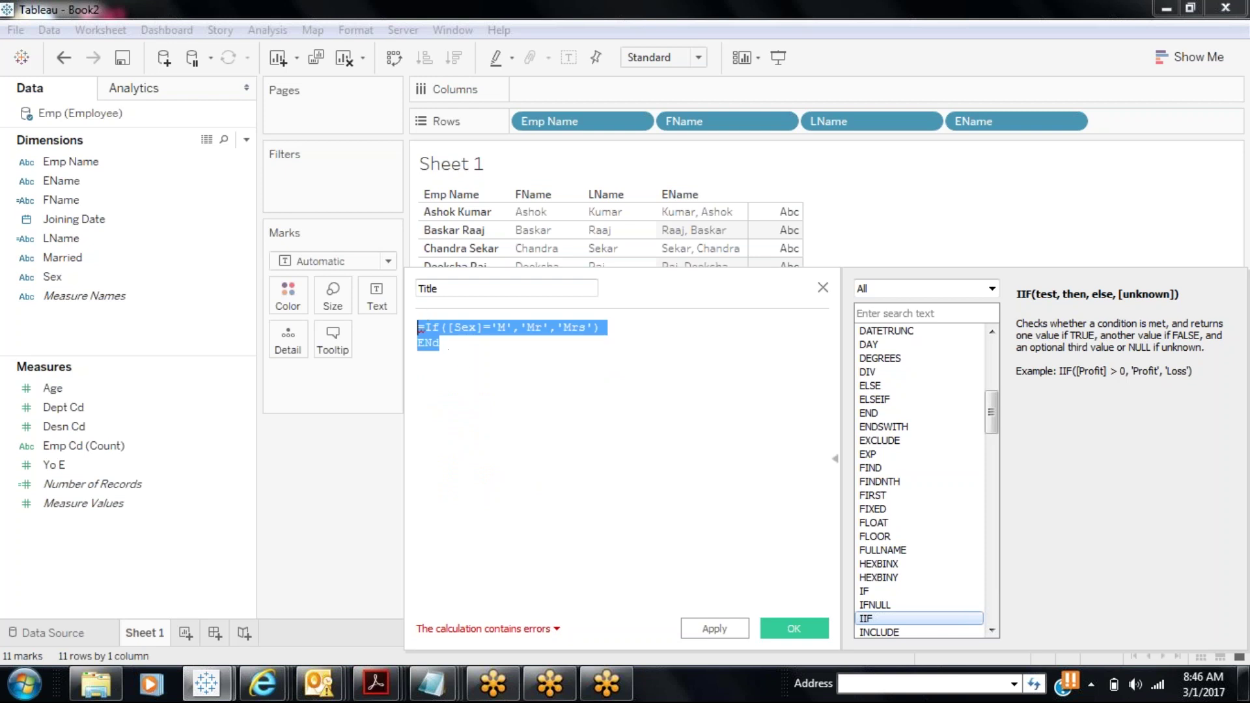
{"action": "type", "text": "IIF("}
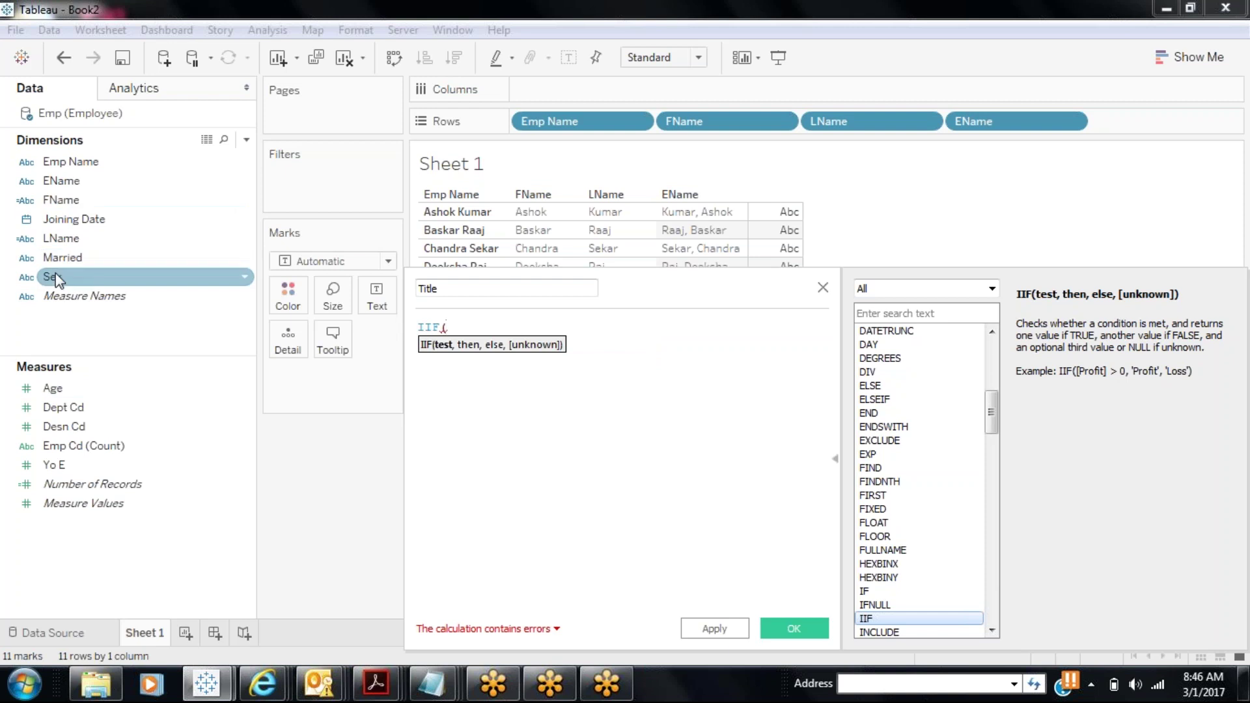
{"action": "left_click_drag", "start_coordinate": [53, 277], "coordinate": [465, 340]}
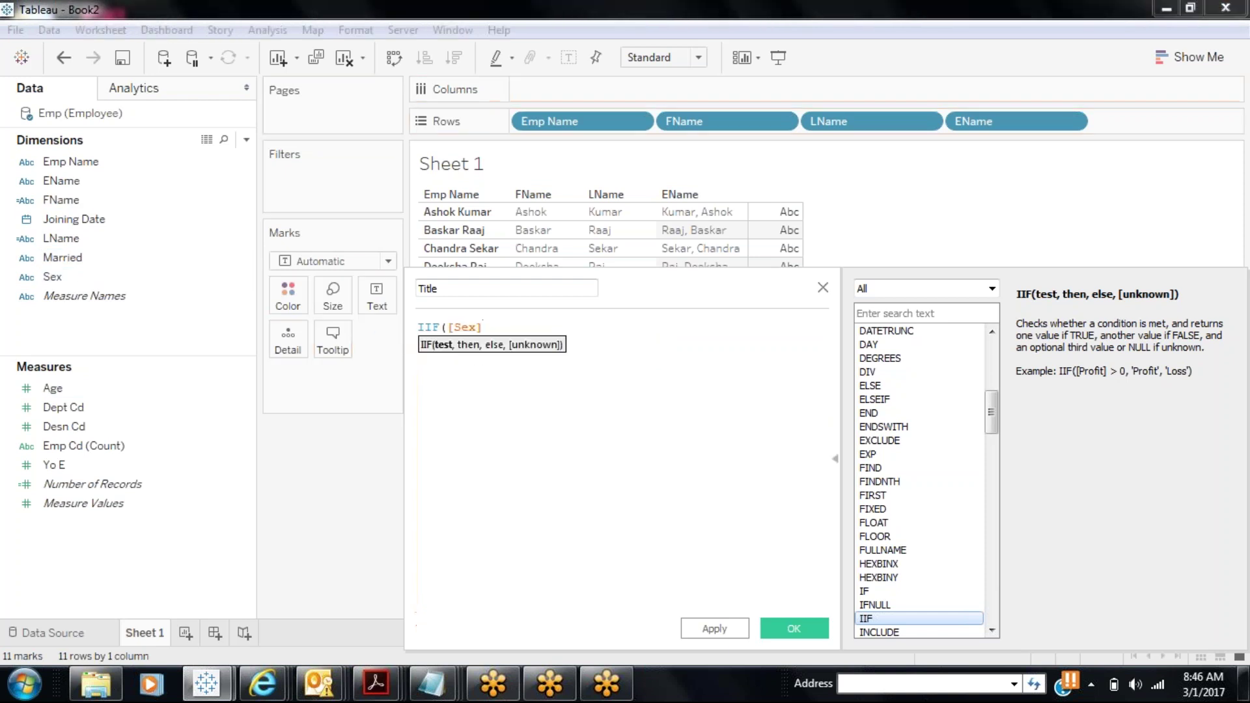
{"action": "type", "text": "='M','M"}
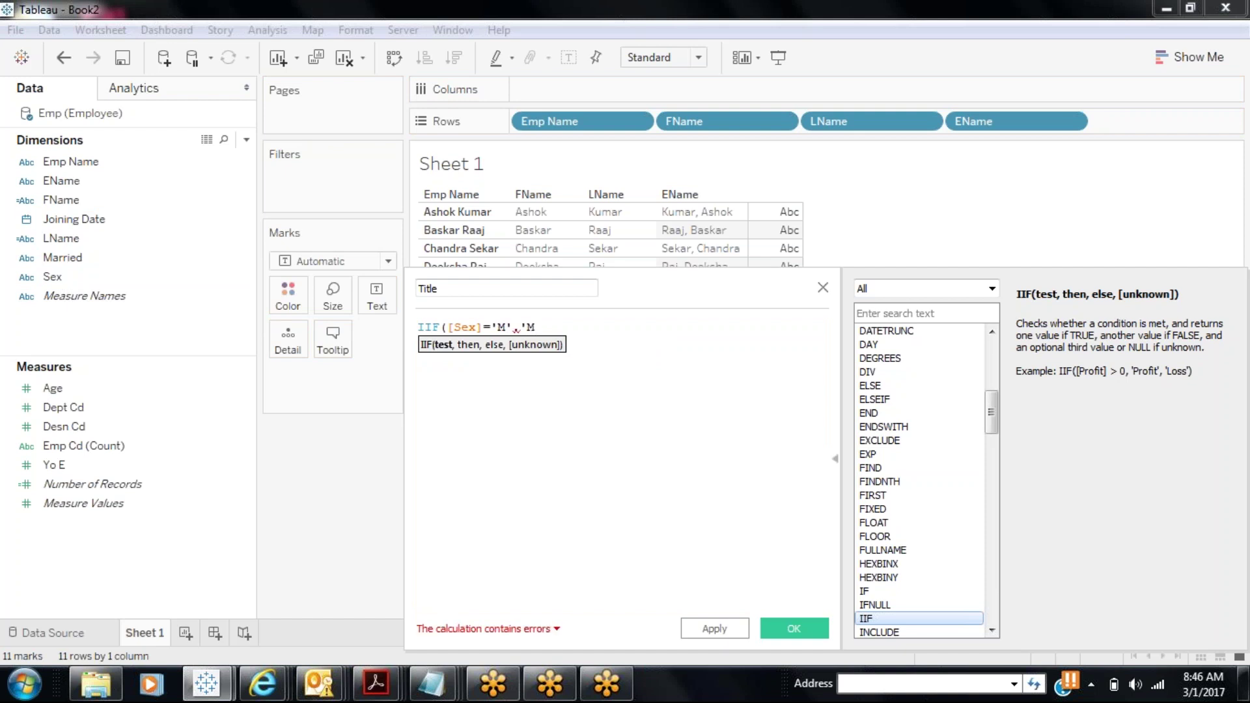
{"action": "type", "text": "r','Mr"}
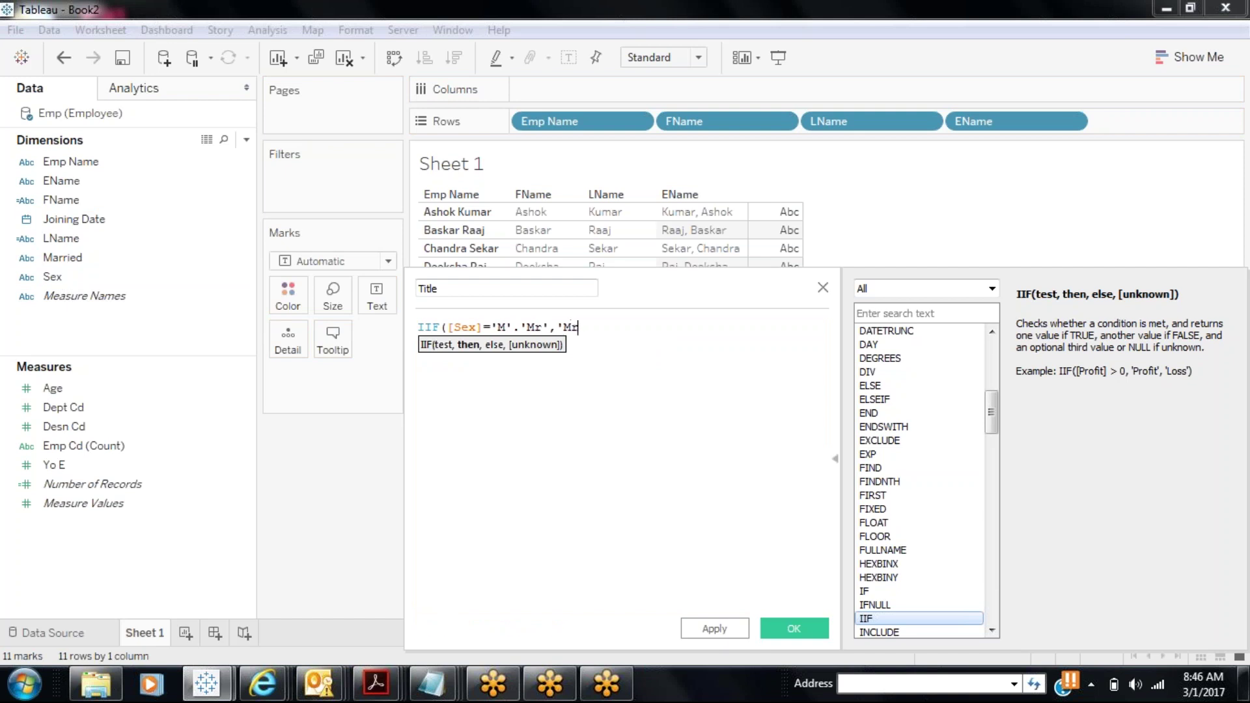
{"action": "type", "text": "s')"}
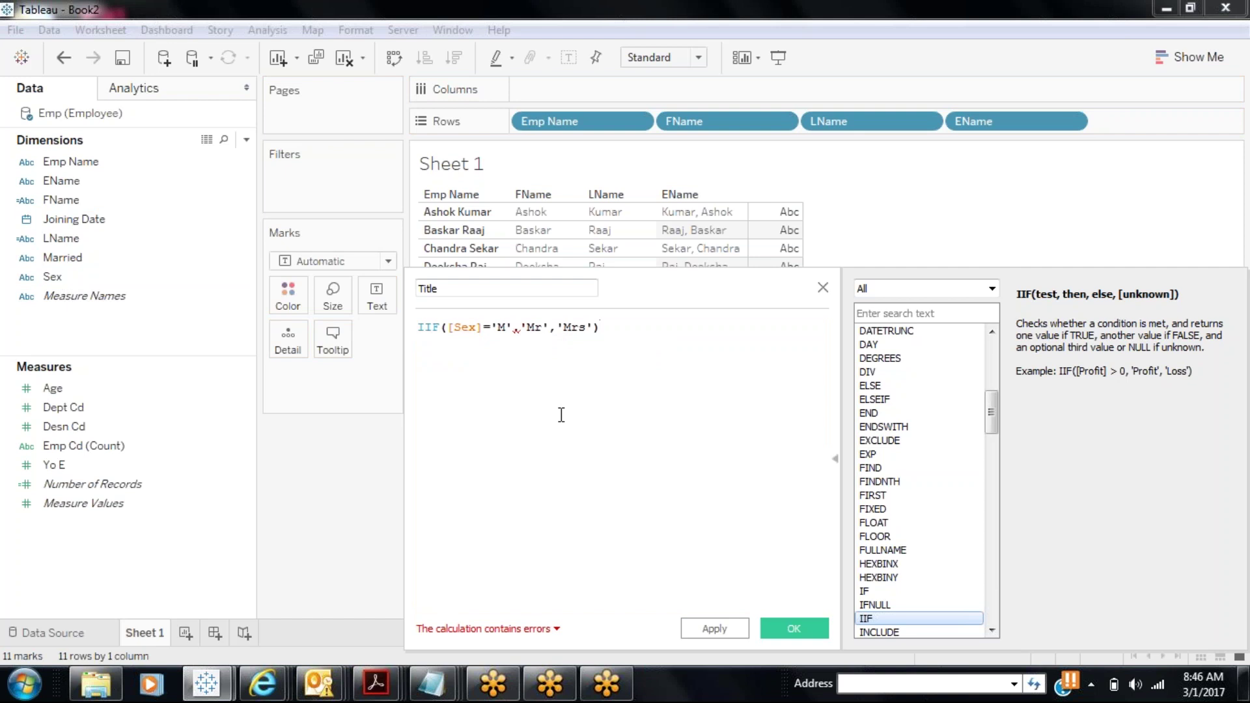
{"action": "left_click", "coordinate": [514, 332]}
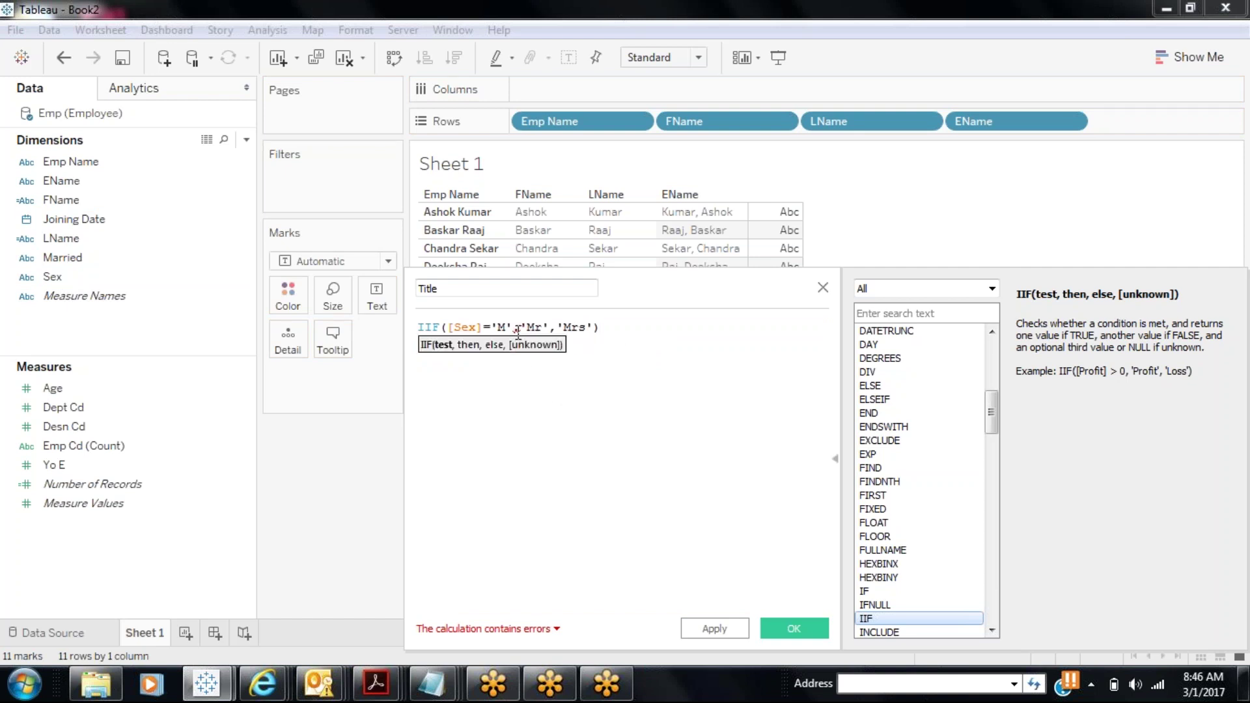
- Change IIF to IF, put Then between 'M' and 'Mr', and move the 'Mrs' part onto a new line without its comma
{"action": "left_click", "coordinate": [427, 328]}
{"action": "key", "text": "BackSpace"}
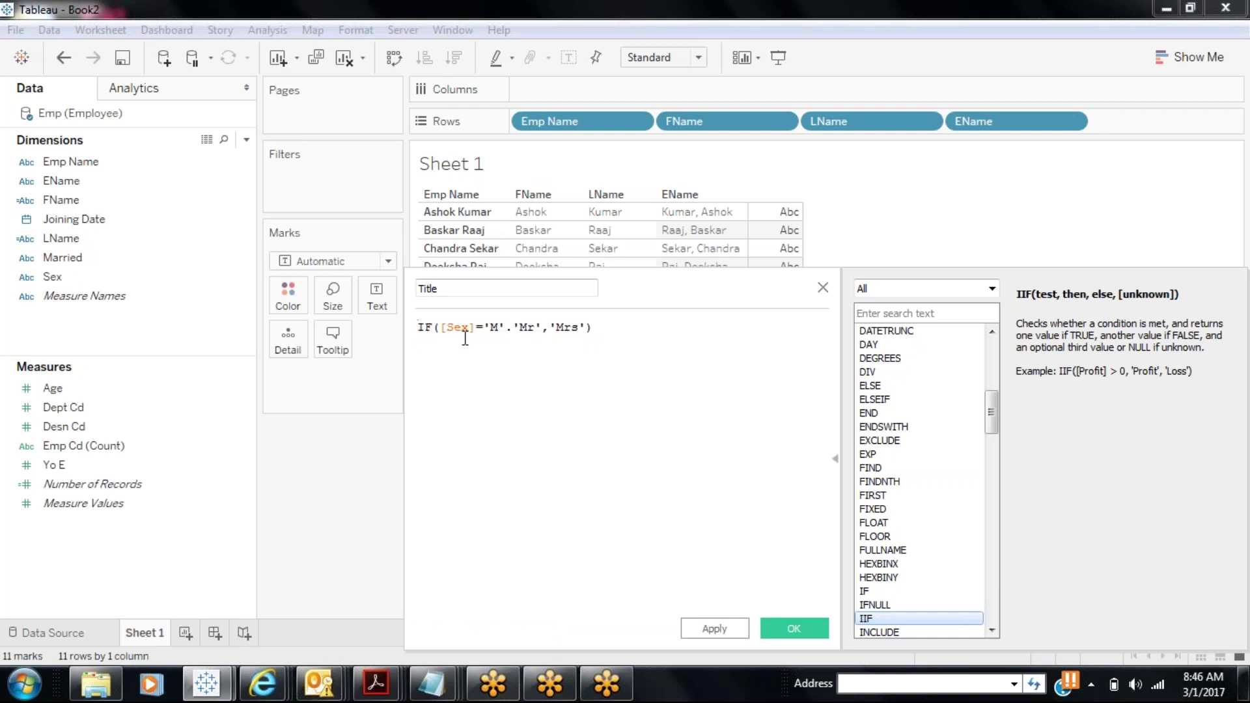
{"action": "left_click", "coordinate": [509, 330]}
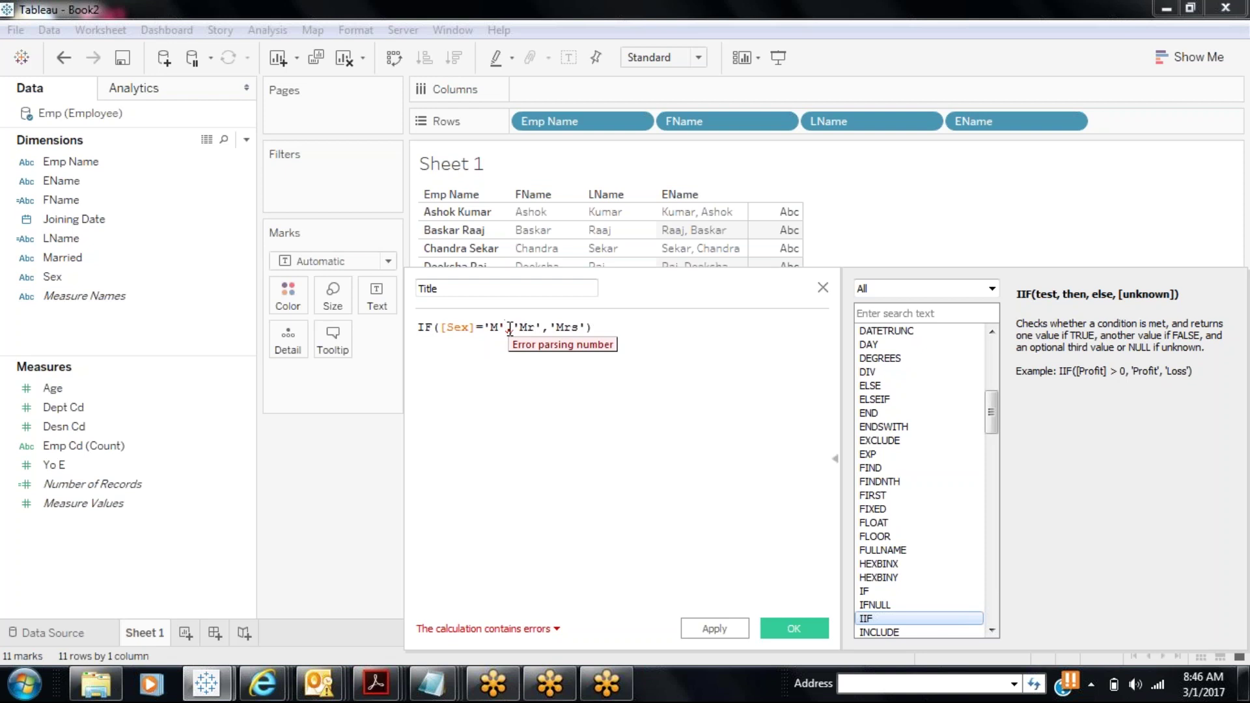
{"action": "type", "text": "Then,"}
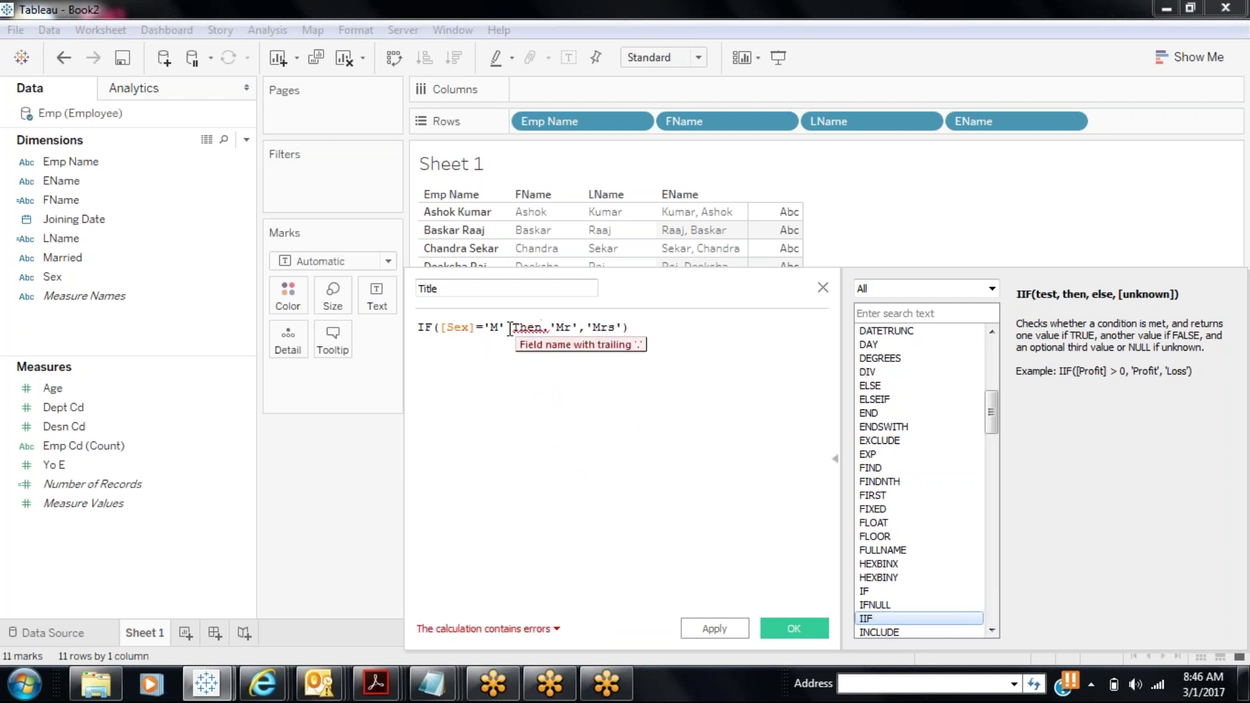
{"action": "key", "text": "Delete"}
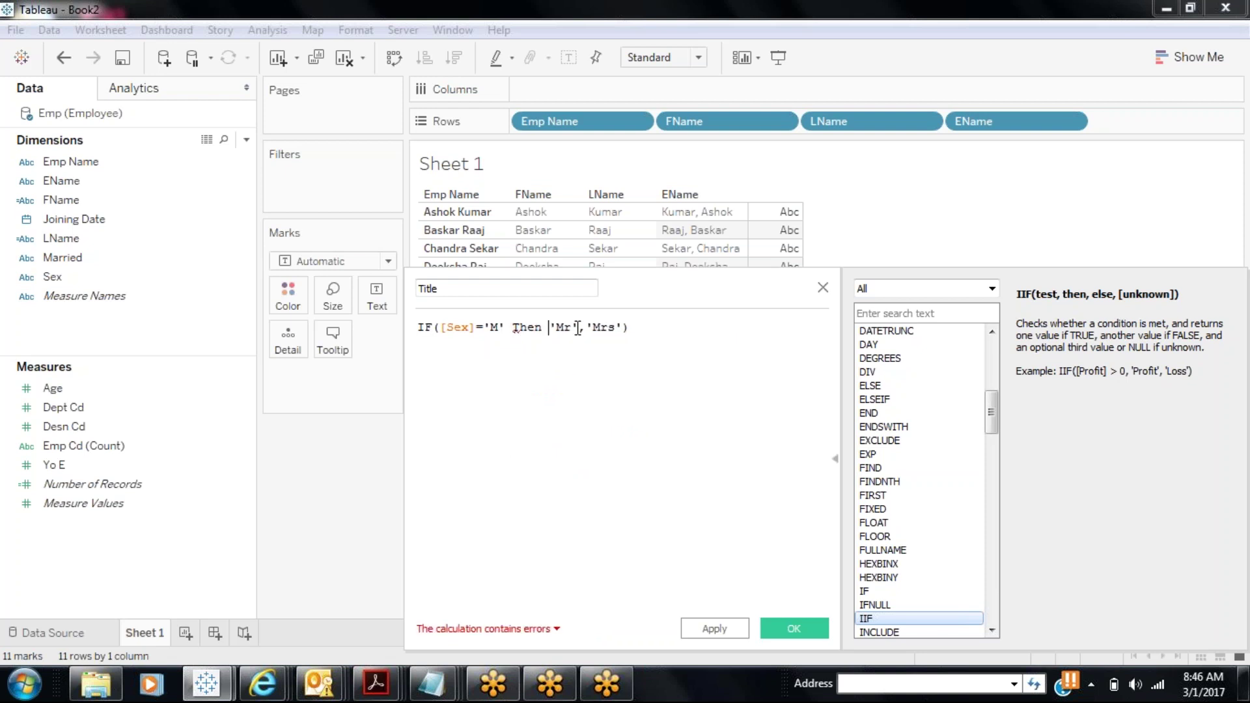
{"action": "left_click", "coordinate": [577, 327]}
{"action": "key", "text": "Delete"}
{"action": "key", "text": "Return"}
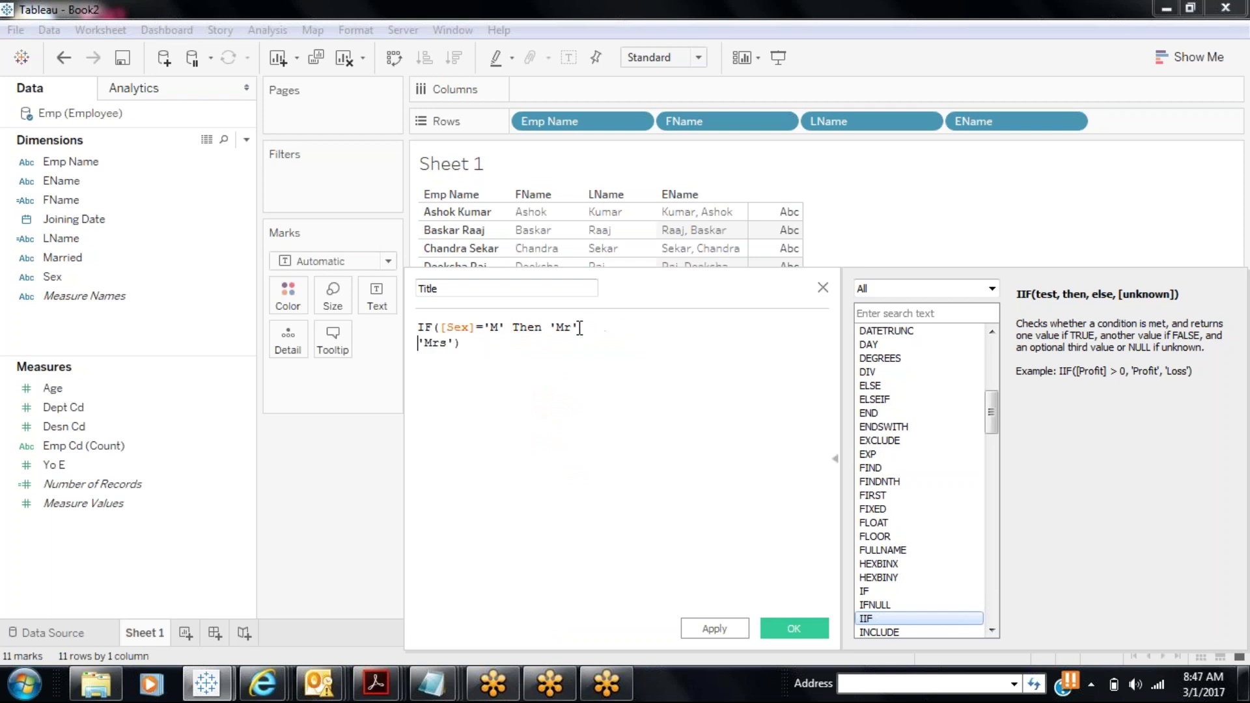
- Turn the second line into Else 'Mrs' without the closing parenthesis and add End on a third line
{"action": "type", "text": "Else"}
{"action": "key", "text": "End"}
{"action": "key", "text": "BackSpace"}
{"action": "key", "text": "Return"}
{"action": "type", "text": "End"}
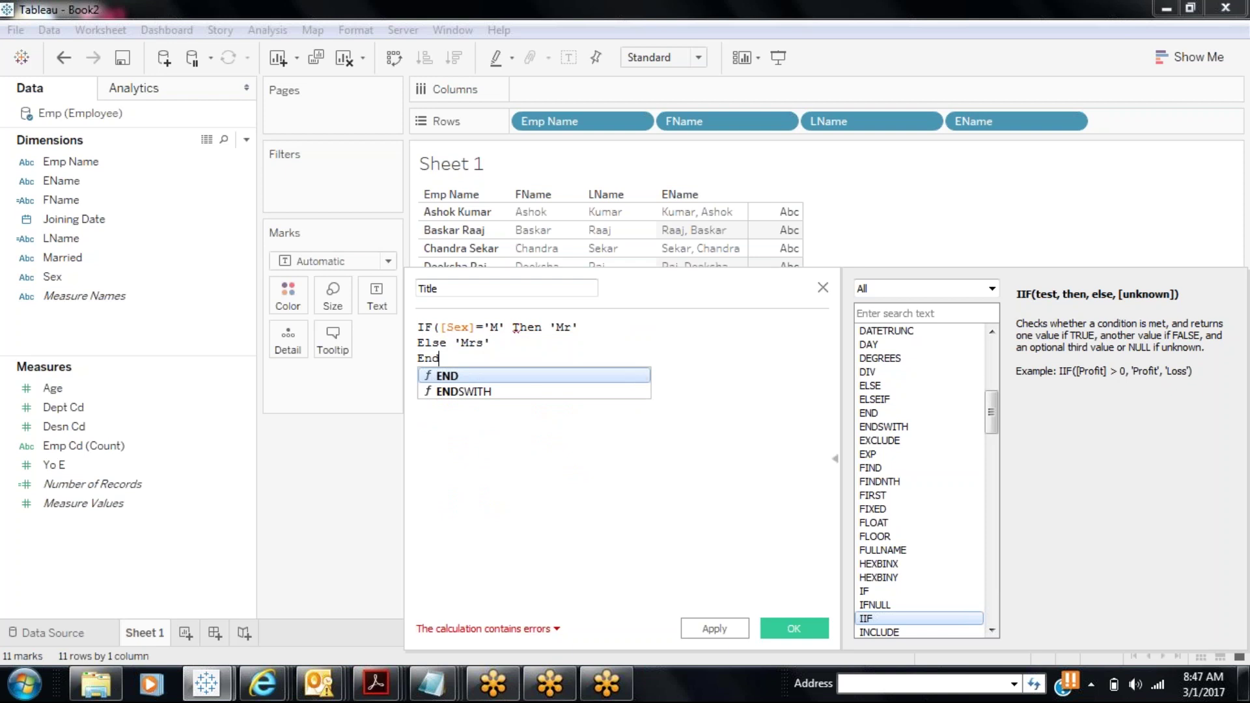
{"action": "key", "text": "Escape"}
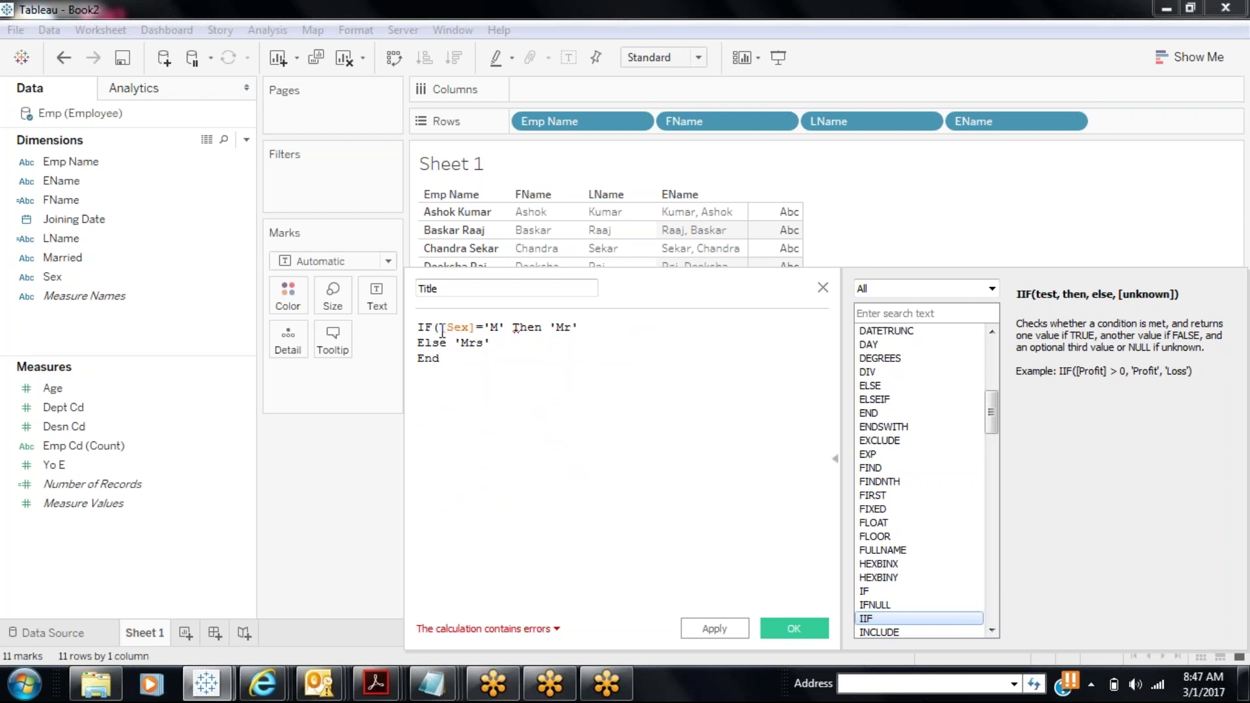
- Remove the opening parenthesis before [Sex] in the IF formula and save the Title calculated field
{"action": "left_click", "coordinate": [440, 327]}
{"action": "key", "text": "BackSpace"}
{"action": "left_click", "coordinate": [446, 389]}
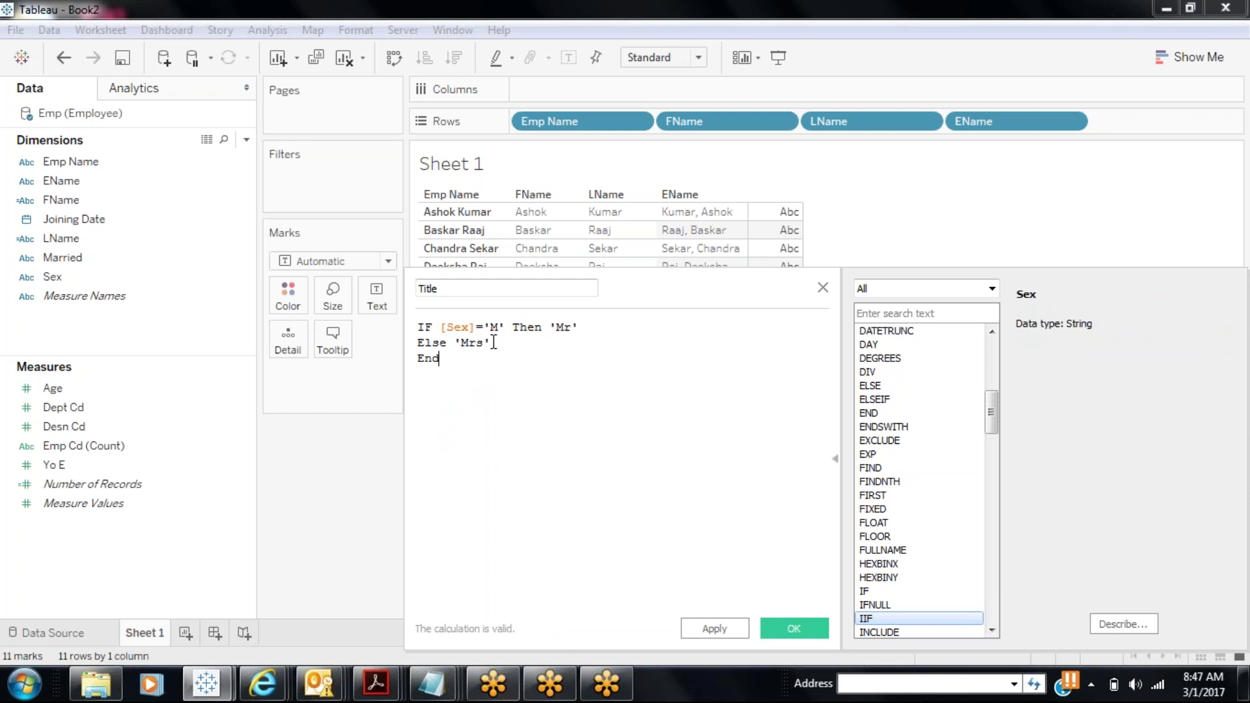
{"action": "left_click", "coordinate": [723, 635]}
{"action": "left_click", "coordinate": [791, 628]}
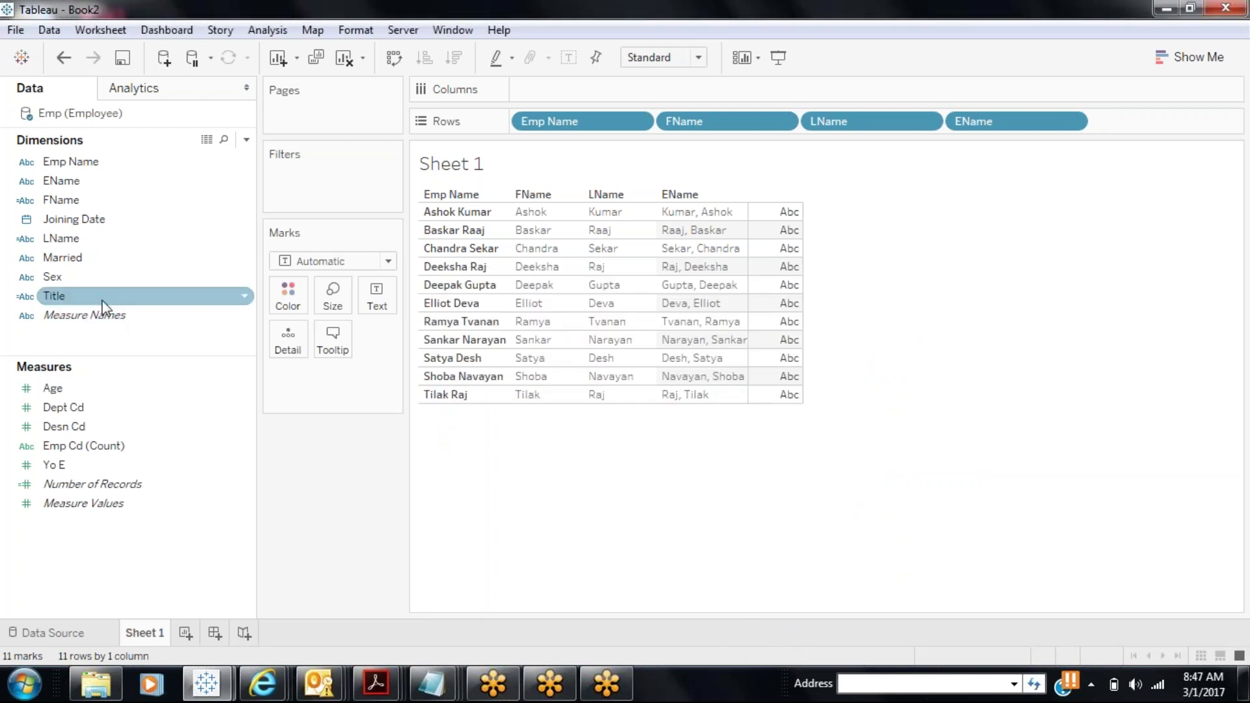
- Build a new worksheet listing Title, Emp Name and Sex, in that order, as rows
{"action": "left_click", "coordinate": [186, 633]}
{"action": "left_click_drag", "start_coordinate": [72, 162], "coordinate": [547, 130]}
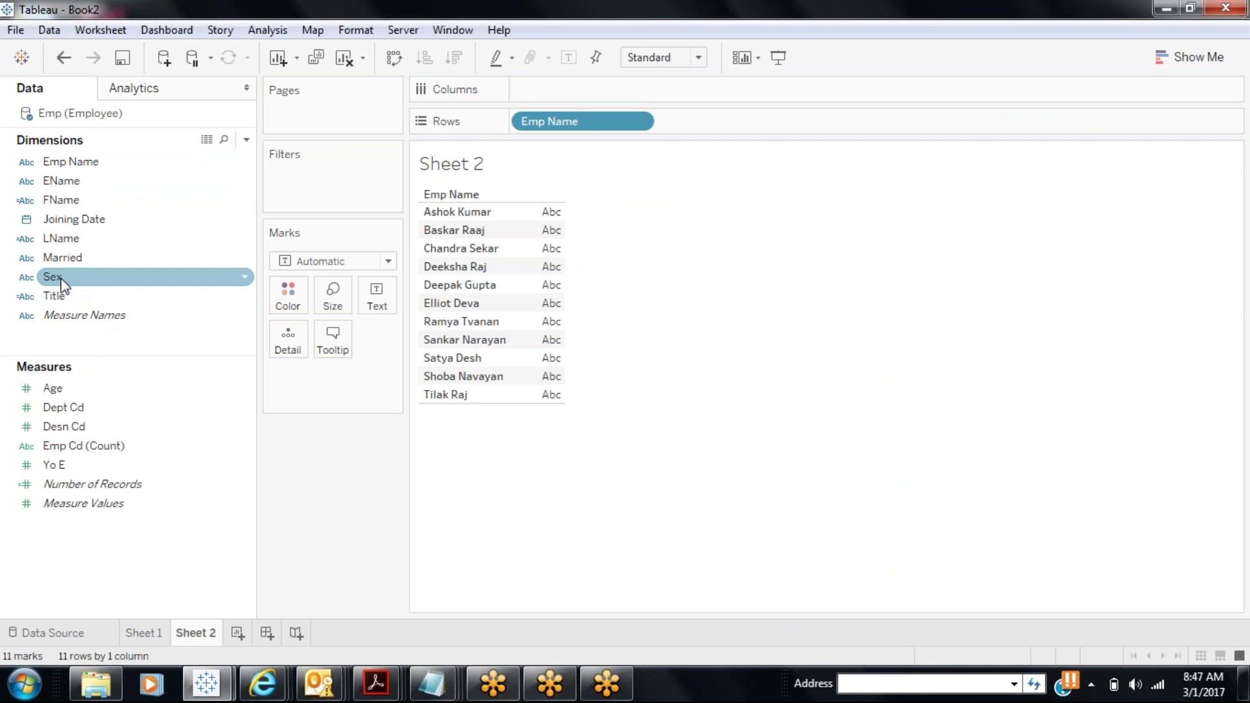
{"action": "left_click_drag", "start_coordinate": [59, 279], "coordinate": [702, 121]}
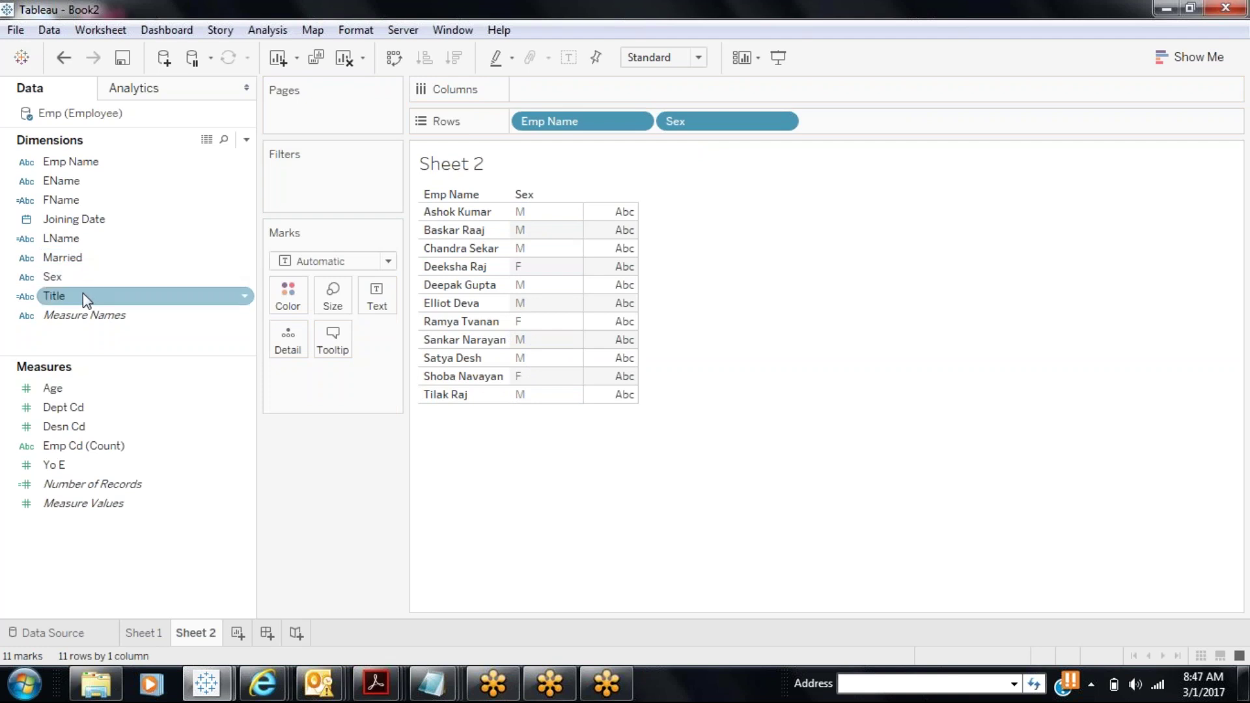
{"action": "mouse_move", "coordinate": [83, 293]}
{"action": "left_mouse_down"}
{"action": "mouse_move", "coordinate": [505, 109]}
{"action": "mouse_move", "coordinate": [512, 121]}
{"action": "left_mouse_up"}
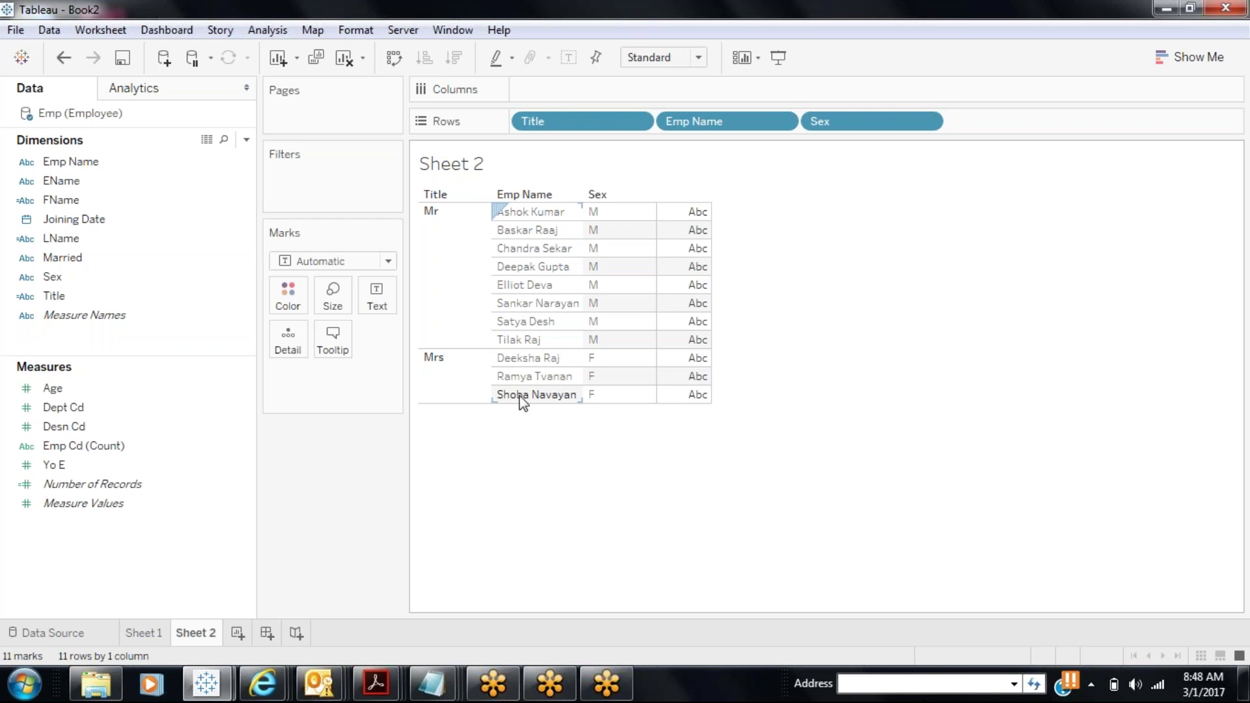
{"action": "left_click", "coordinate": [592, 144]}
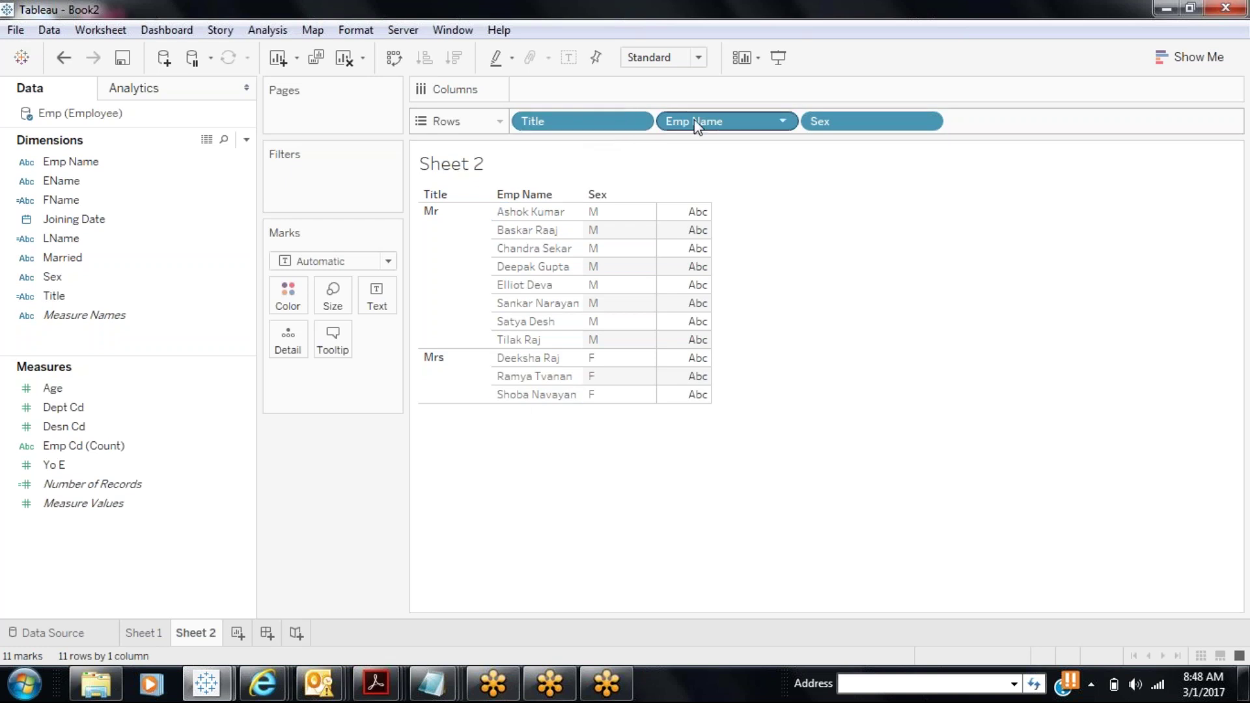
- Create a combined field from the Emp Name and Title dimensions
{"action": "left_click", "coordinate": [106, 162]}
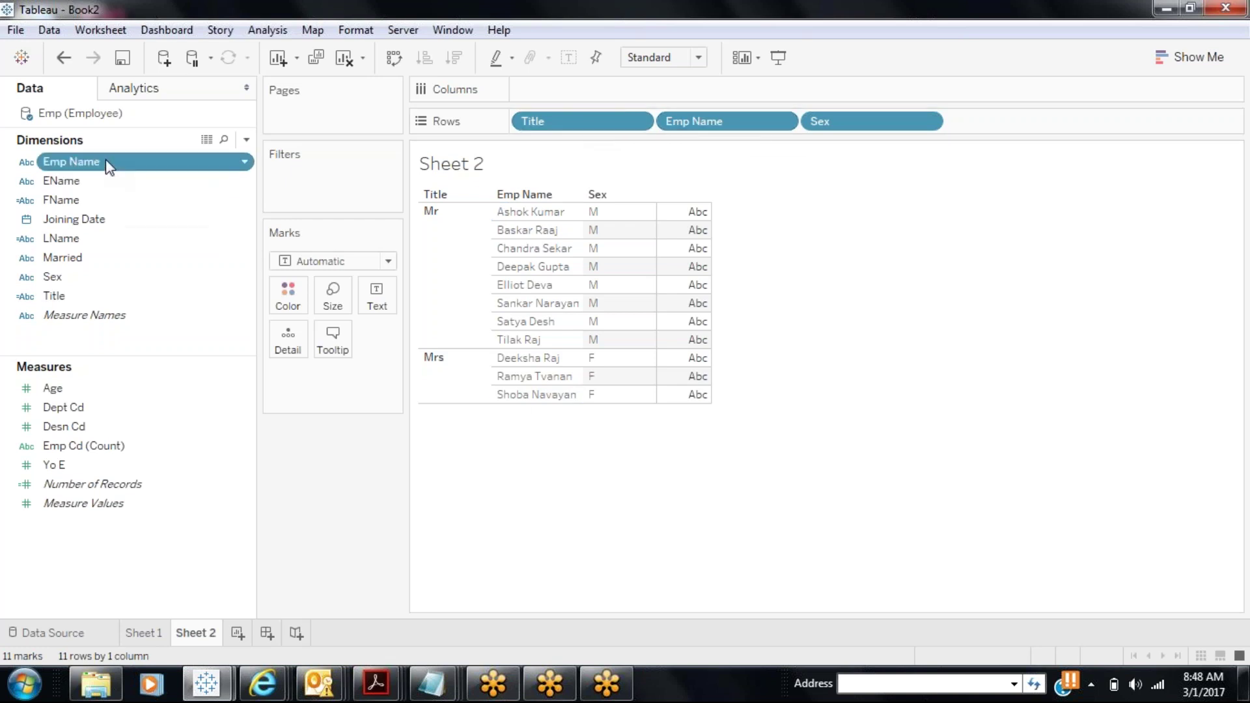
{"action": "left_click", "coordinate": [76, 296], "text": "ctrl"}
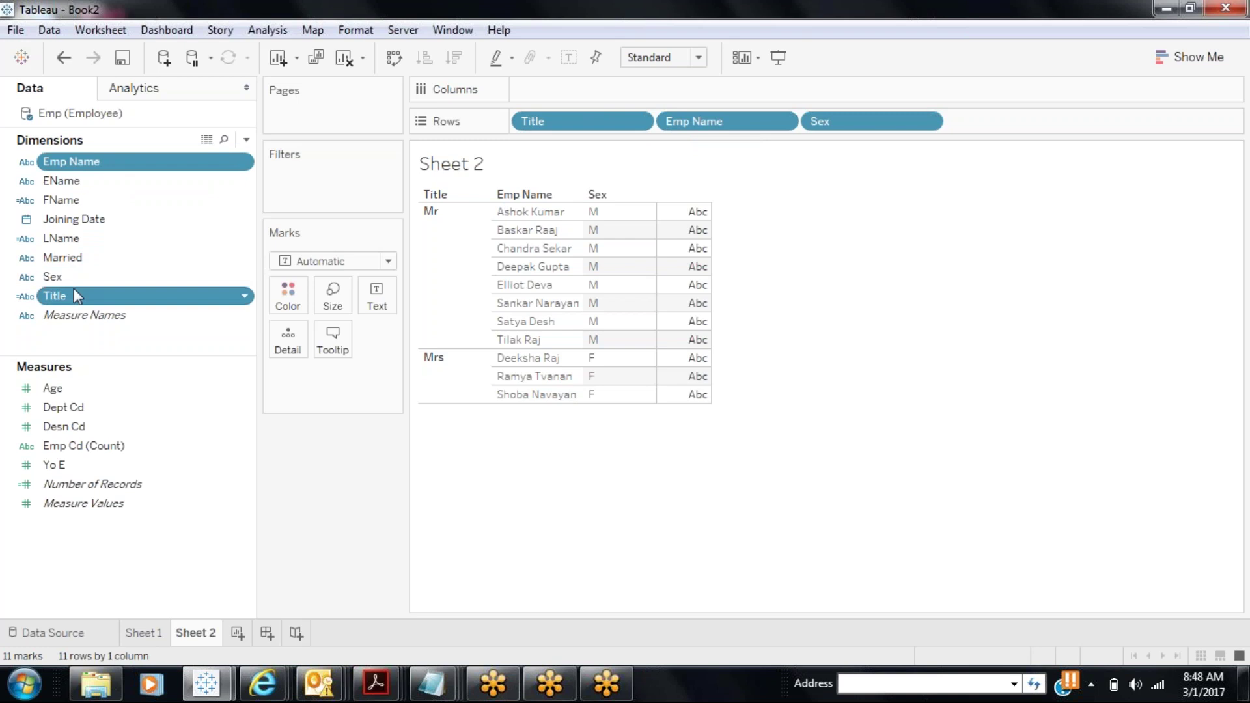
{"action": "right_click", "coordinate": [74, 290]}
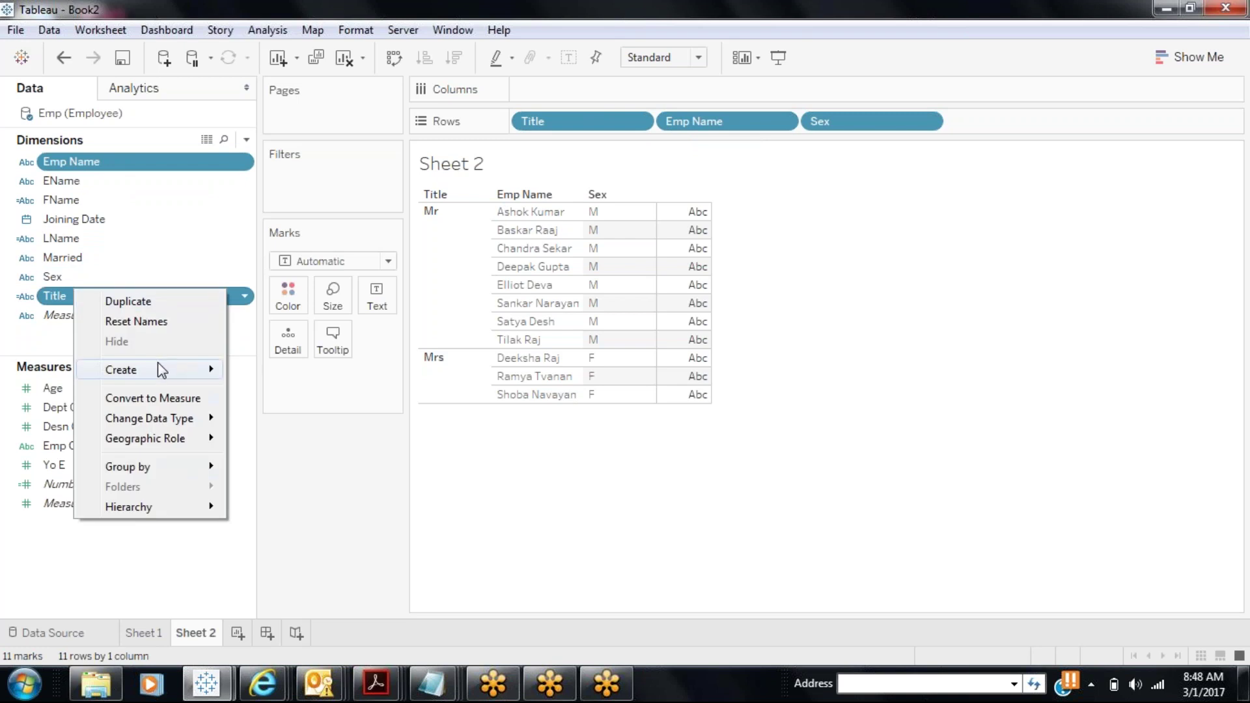
{"action": "mouse_move", "coordinate": [157, 369]}
{"action": "left_click", "coordinate": [273, 401]}
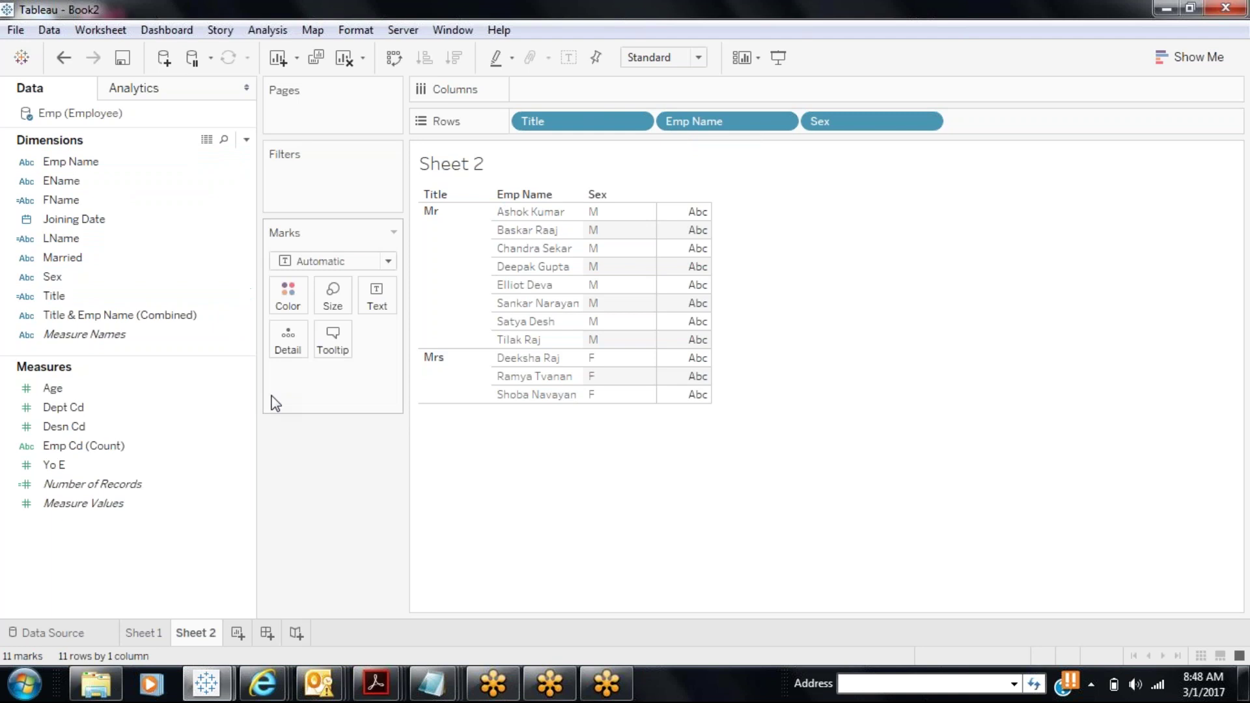
- Rename the combined Title and Emp Name field to EName_Title
{"action": "right_click", "coordinate": [160, 315]}
{"action": "left_click", "coordinate": [228, 492]}
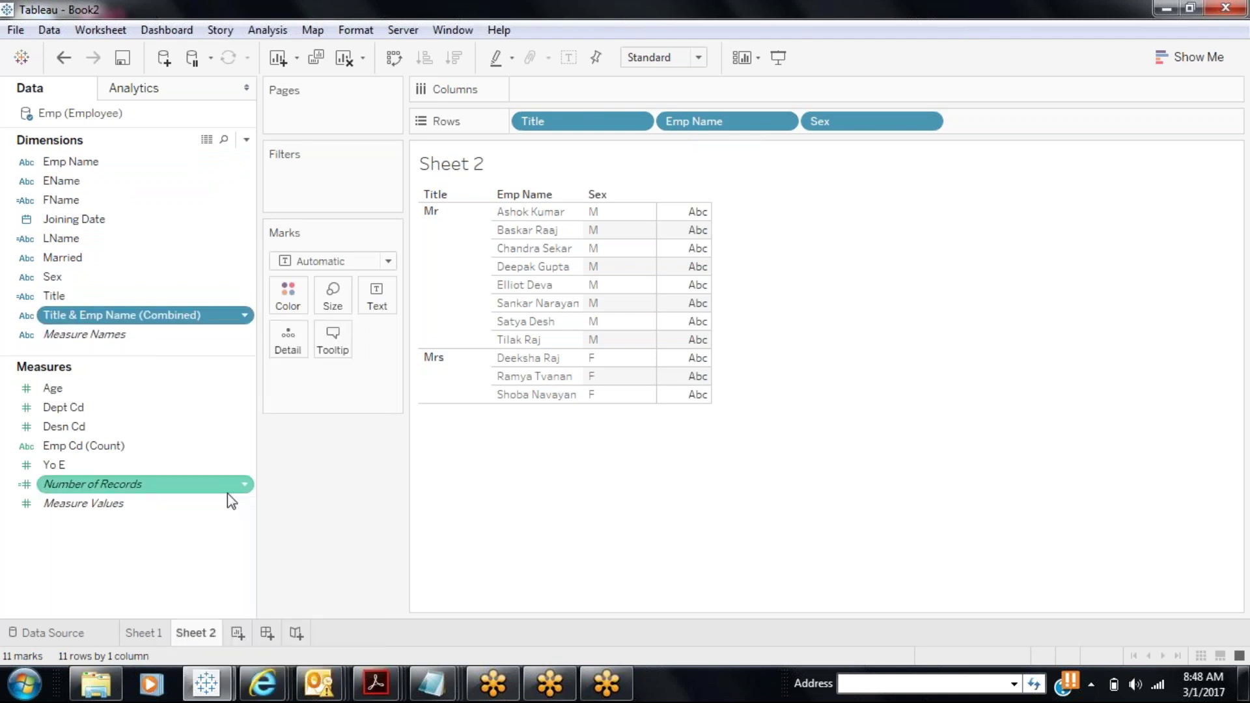
{"action": "type", "text": "EN"}
{"action": "key", "text": "BackSpace"}
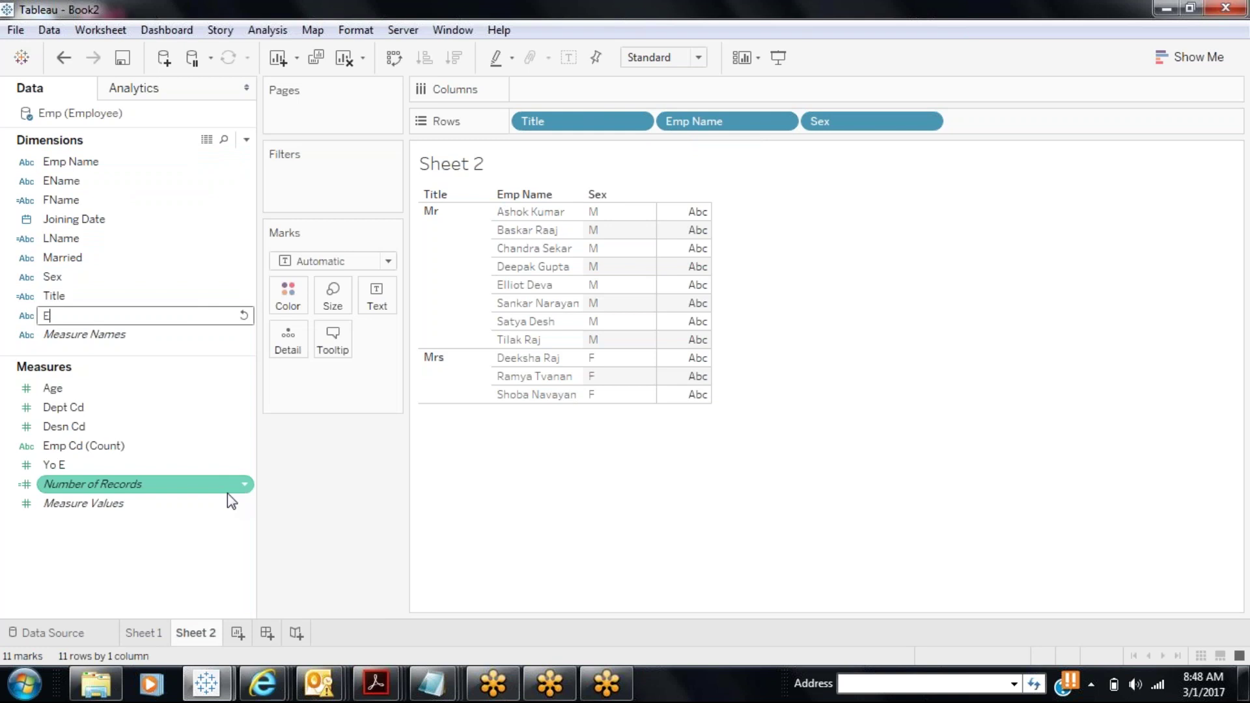
{"action": "type", "text": "Name_Title"}
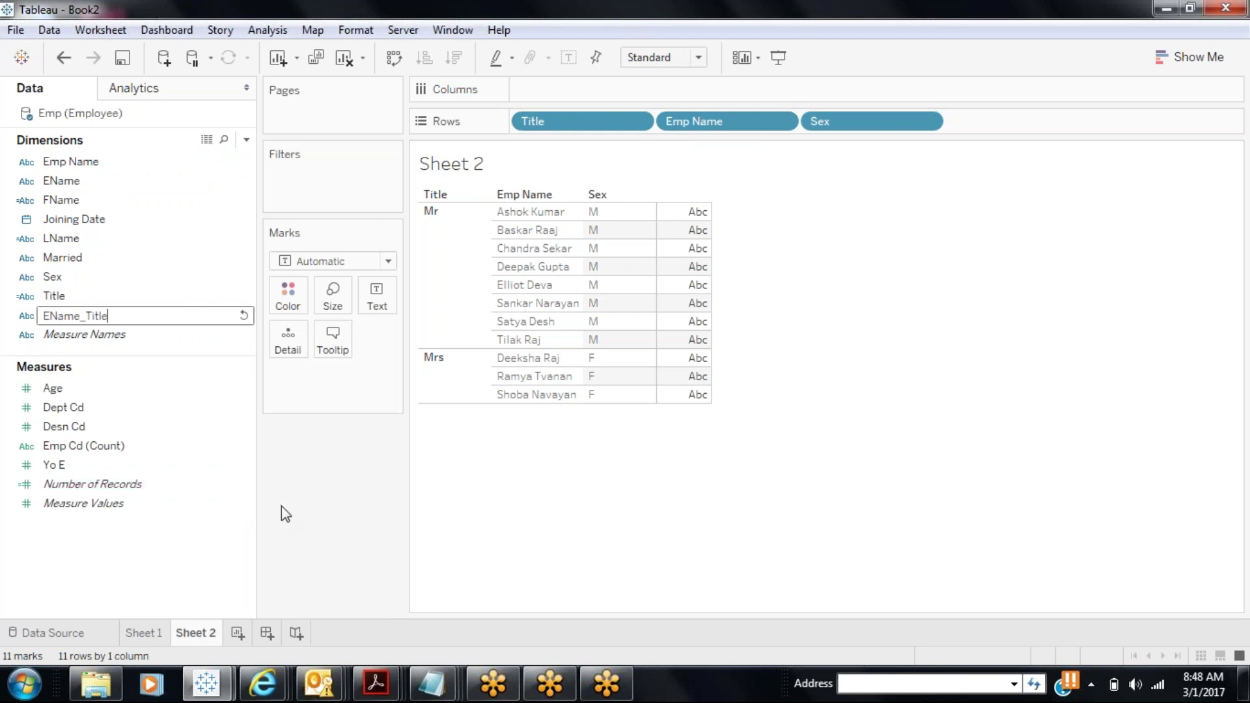
{"action": "key", "text": "Return"}
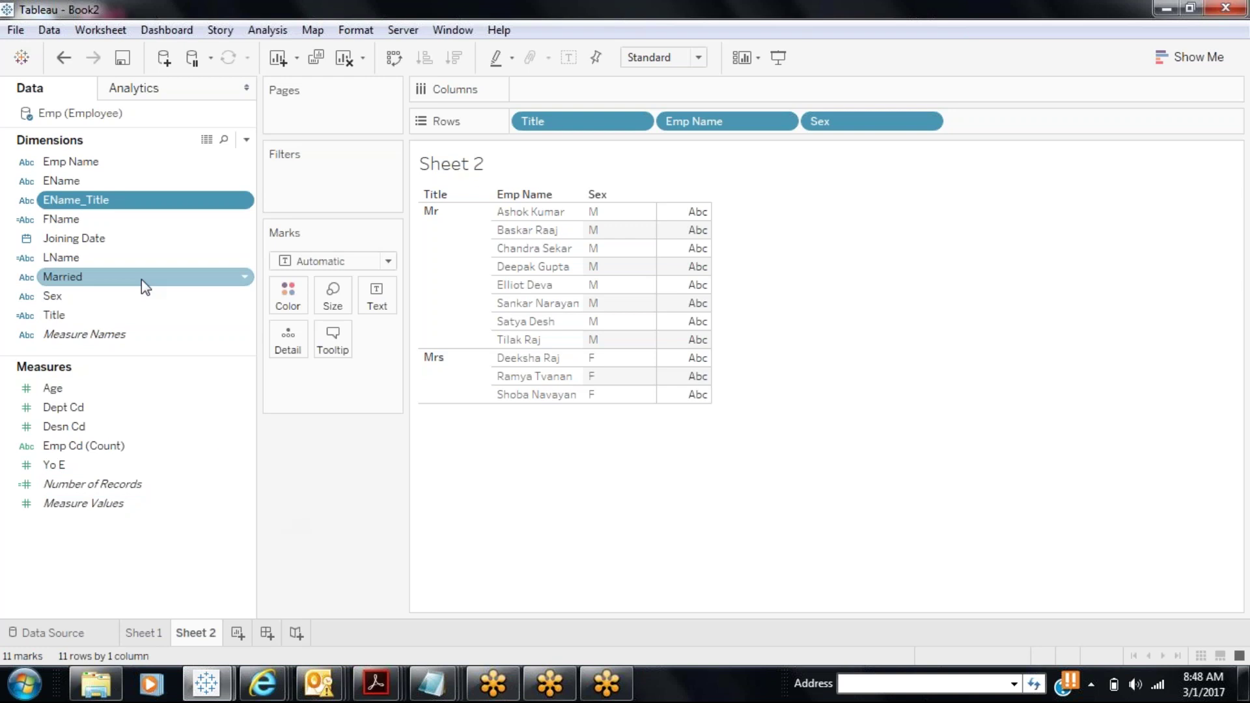
- Add a blank third worksheet, and place EName_Title ahead of Title in the rows of Sheet 2
{"action": "left_click", "coordinate": [239, 633]}
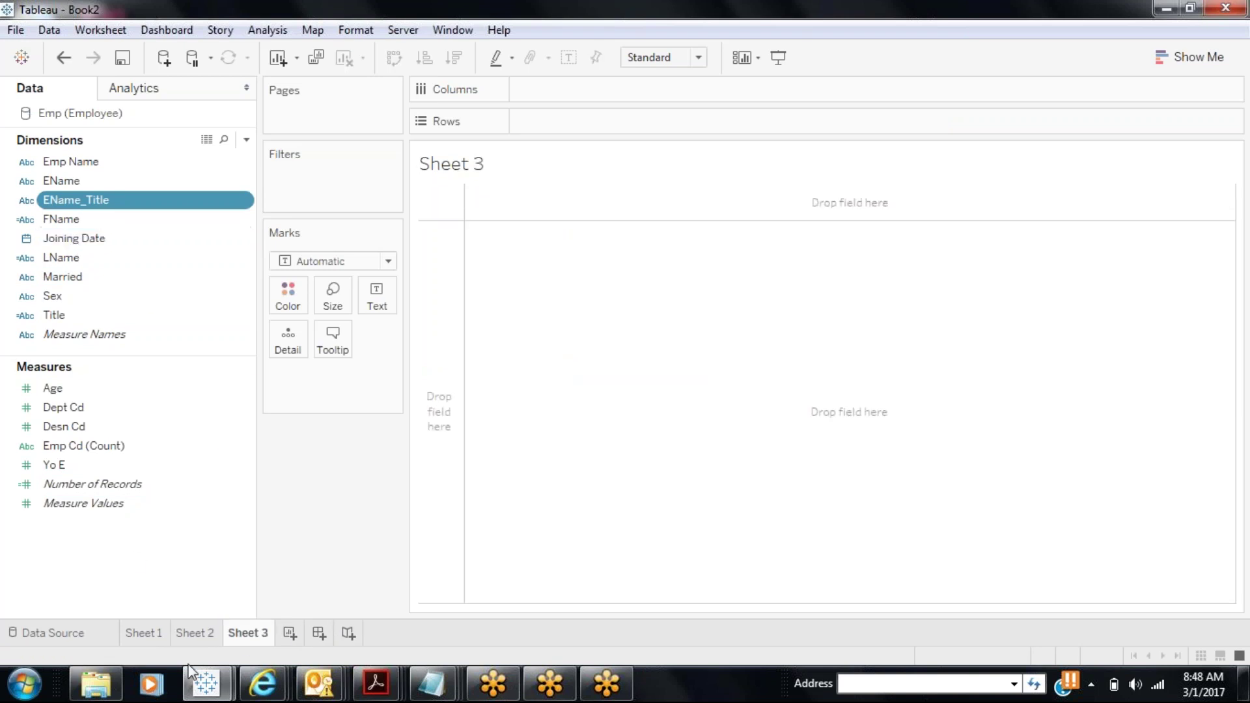
{"action": "left_click", "coordinate": [197, 638]}
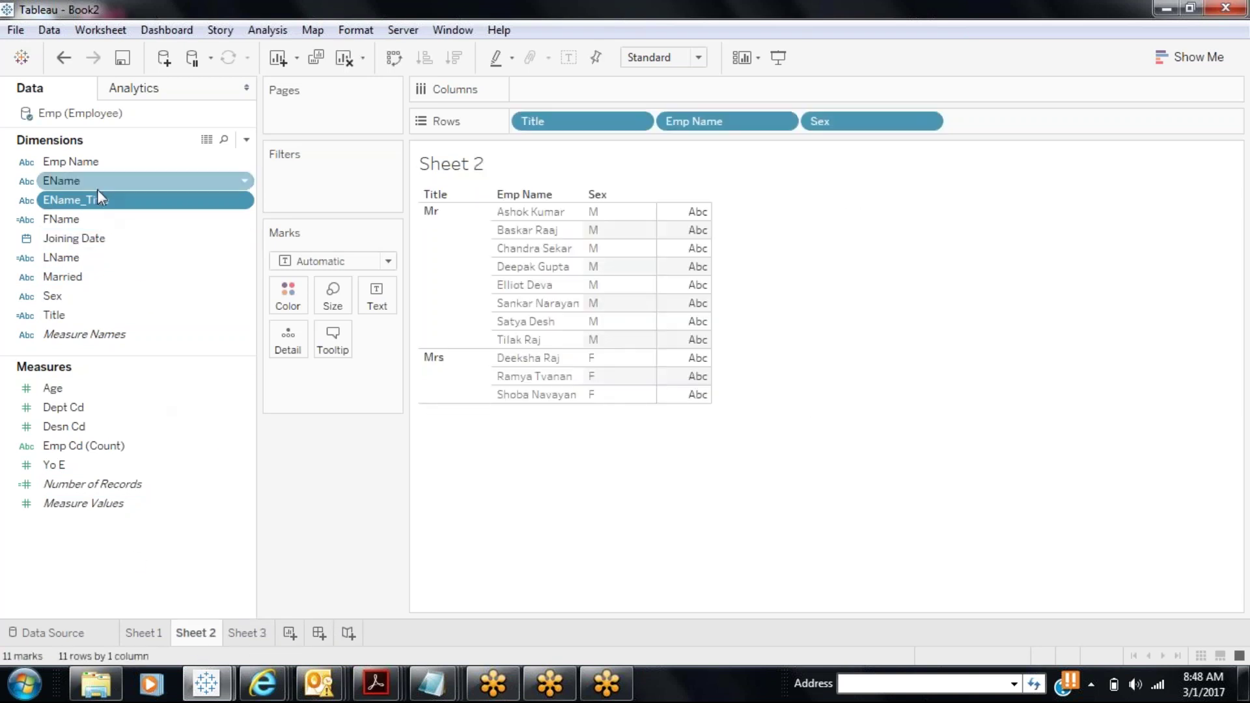
{"action": "left_click_drag", "start_coordinate": [97, 200], "coordinate": [524, 125]}
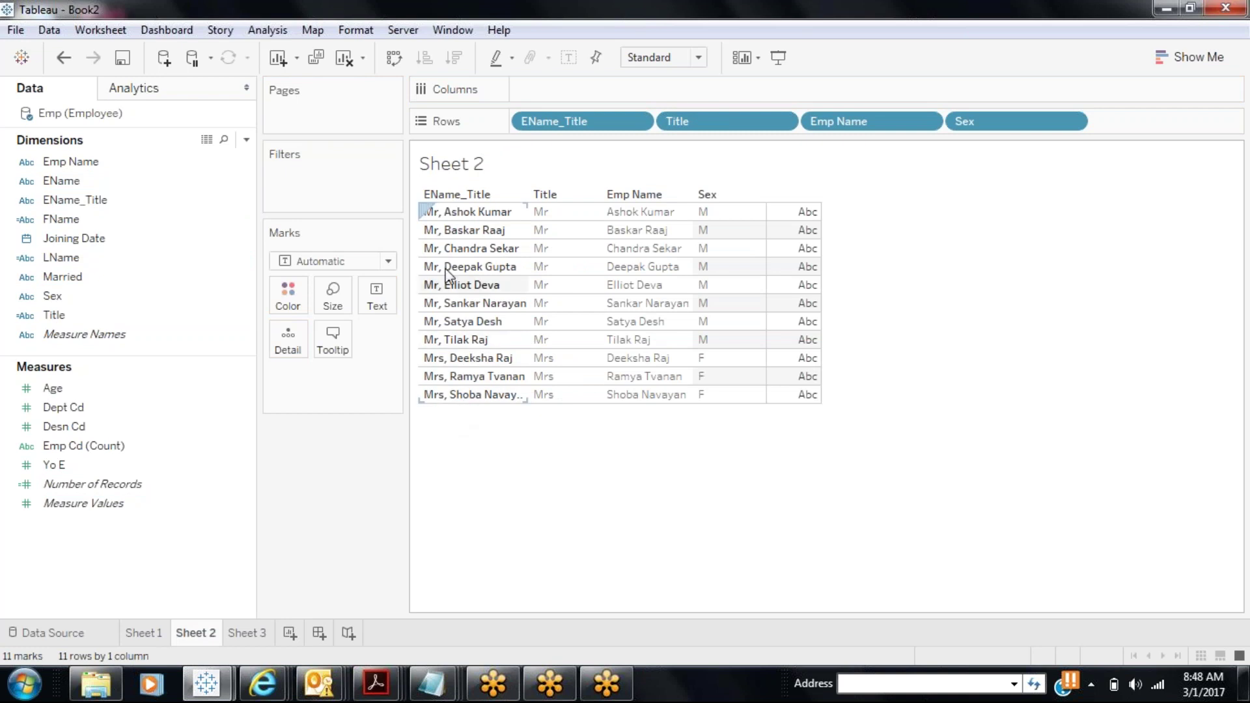
- Edit the EName_Title combined field so its members are separated by a period instead of a comma
{"action": "right_click", "coordinate": [82, 202]}
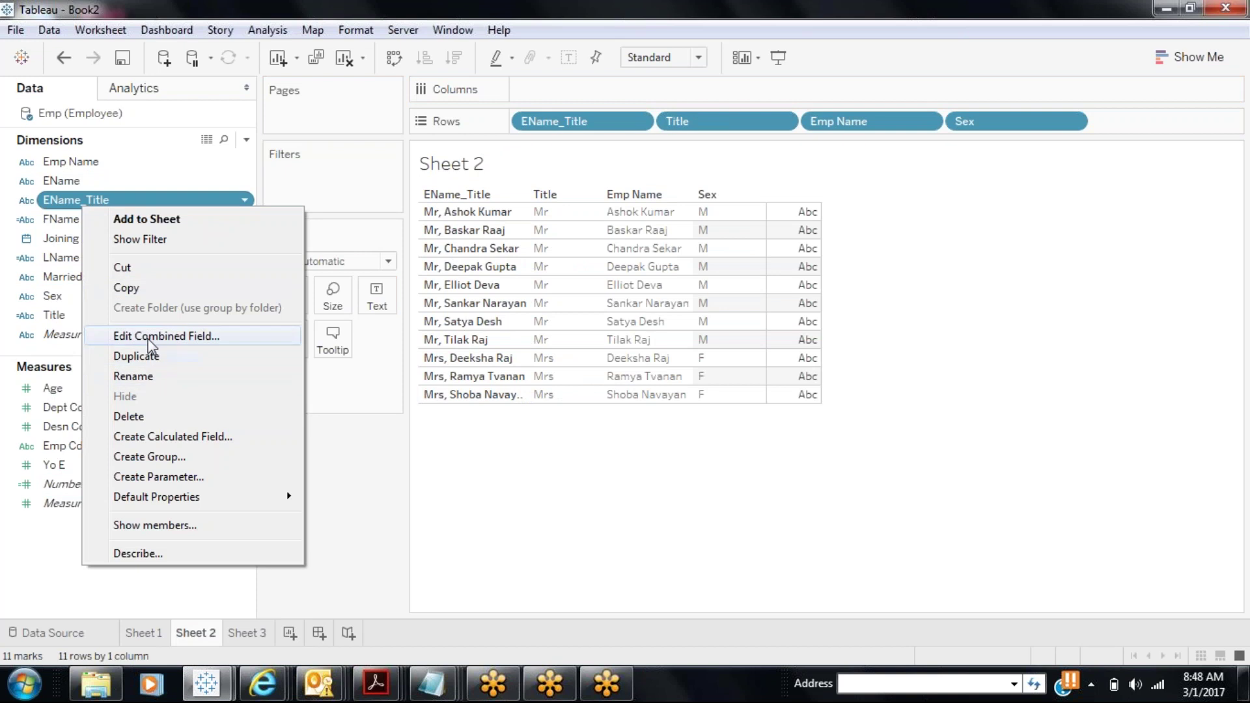
{"action": "left_click", "coordinate": [166, 336]}
{"action": "left_click", "coordinate": [517, 480]}
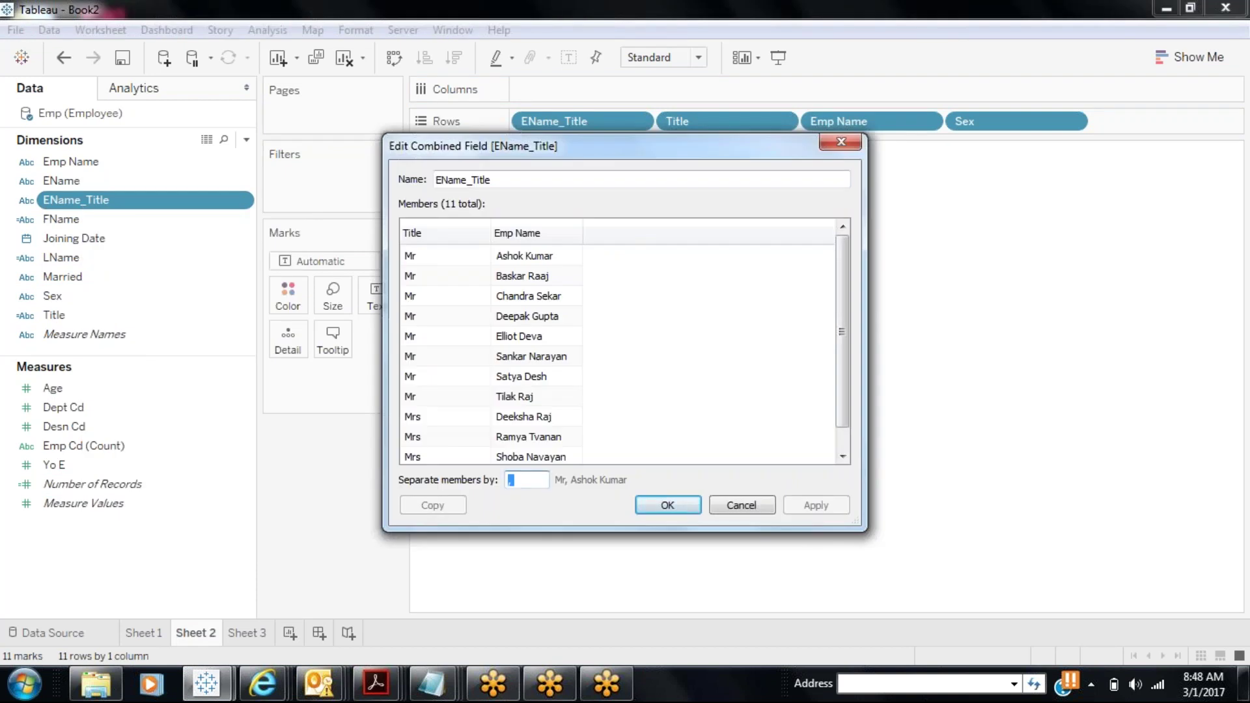
{"action": "key", "text": "BackSpace"}
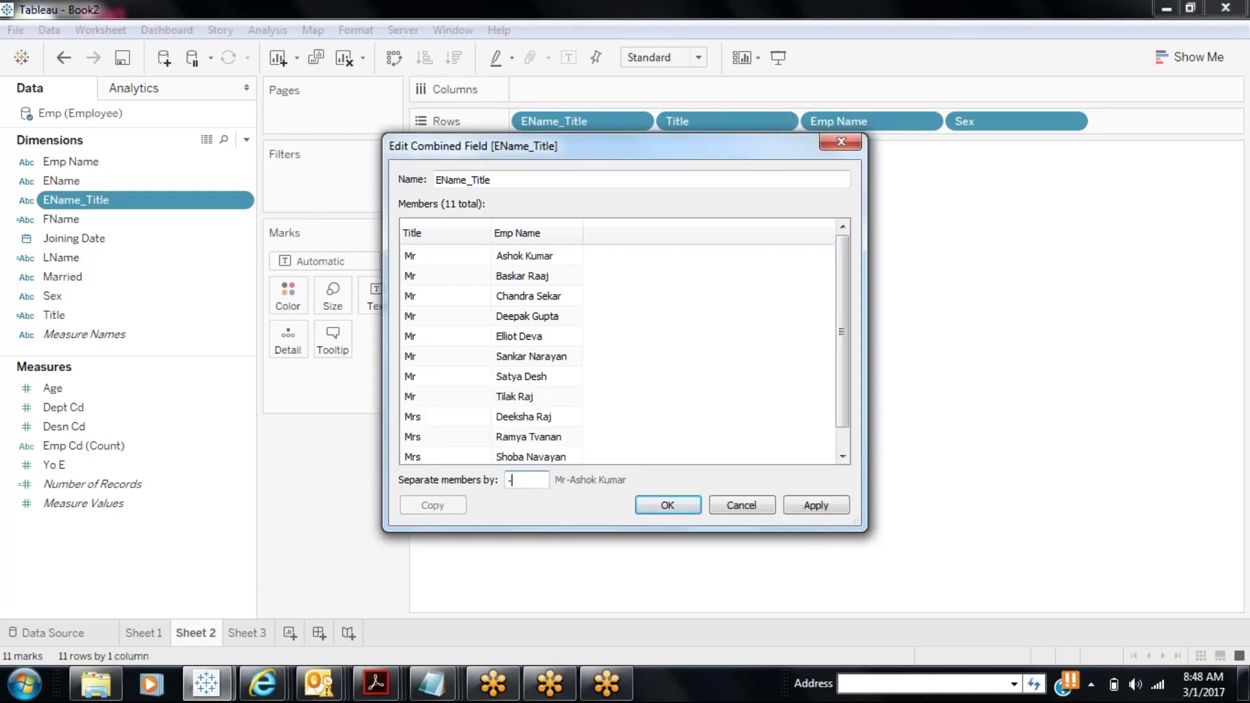
{"action": "type", "text": "."}
{"action": "left_click", "coordinate": [821, 510]}
{"action": "left_click", "coordinate": [718, 507]}
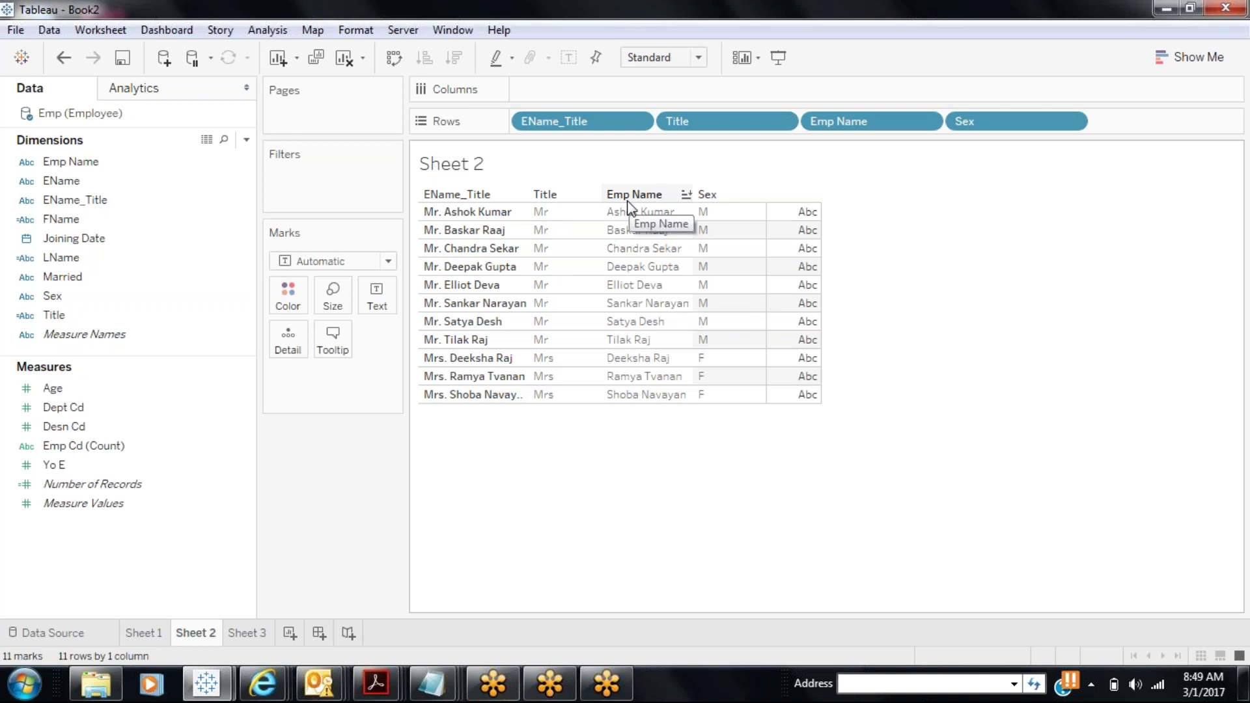
{"action": "mouse_move", "coordinate": [627, 200]}
{"action": "left_mouse_down"}
{"action": "mouse_move", "coordinate": [434, 228]}
{"action": "mouse_move", "coordinate": [651, 163]}
{"action": "left_mouse_up"}
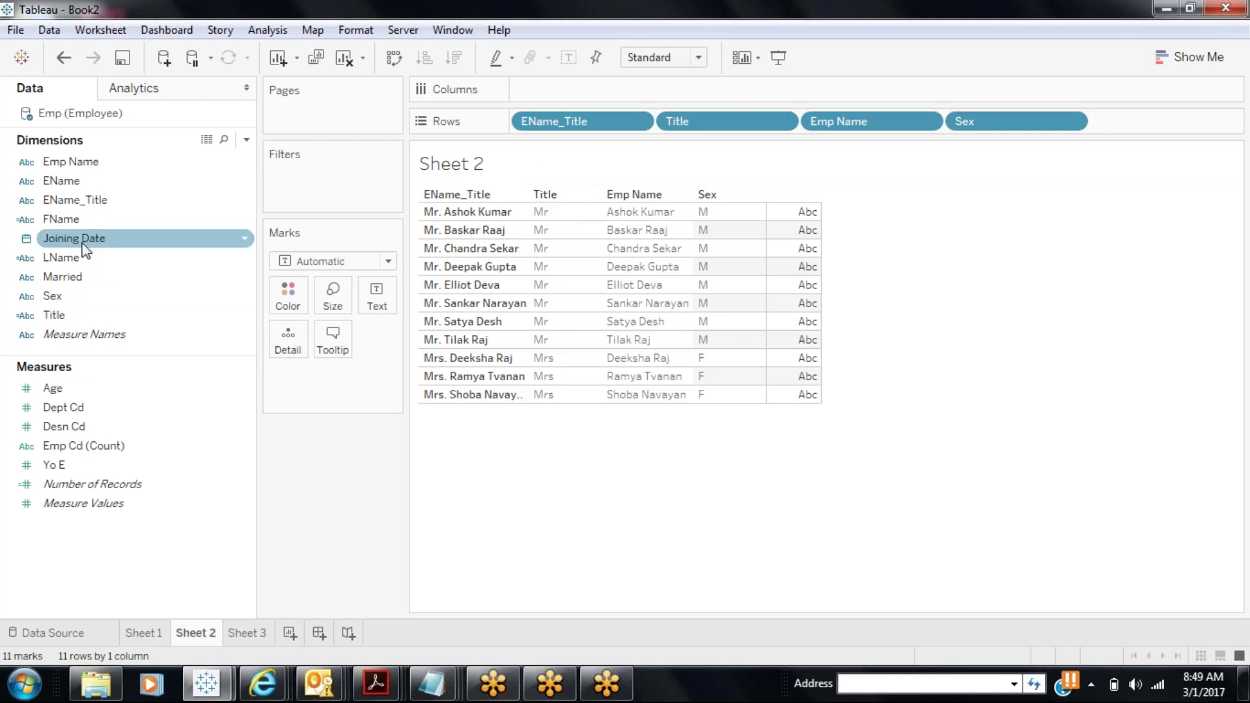
- Check whether a combined field can be created from the EName and Title dimensions
{"action": "left_click", "coordinate": [68, 188]}
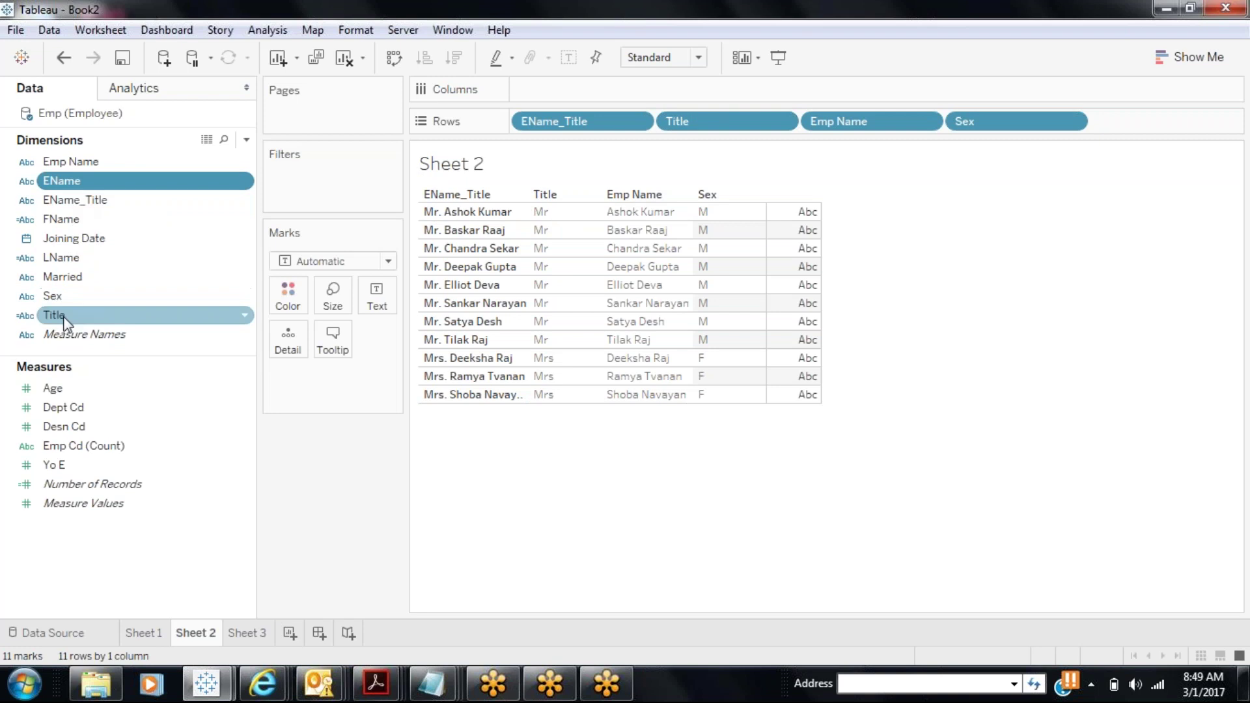
{"action": "left_click", "coordinate": [65, 319], "text": "ctrl"}
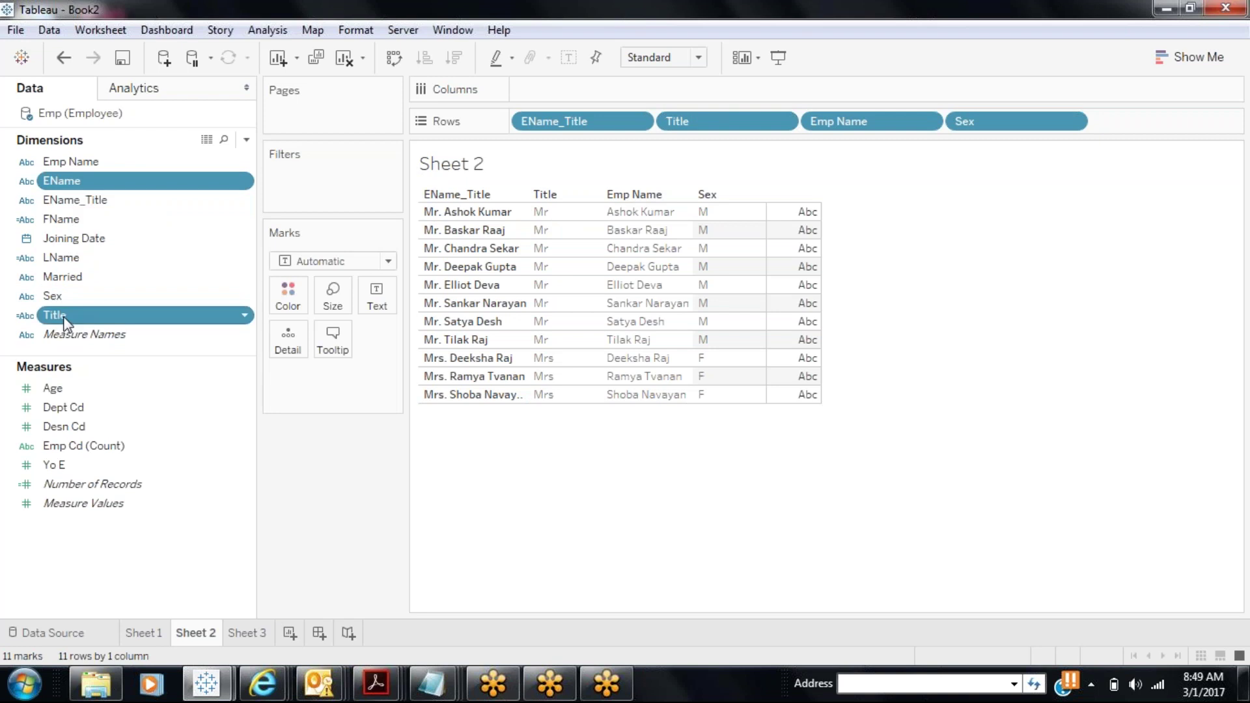
{"action": "right_click", "coordinate": [65, 319]}
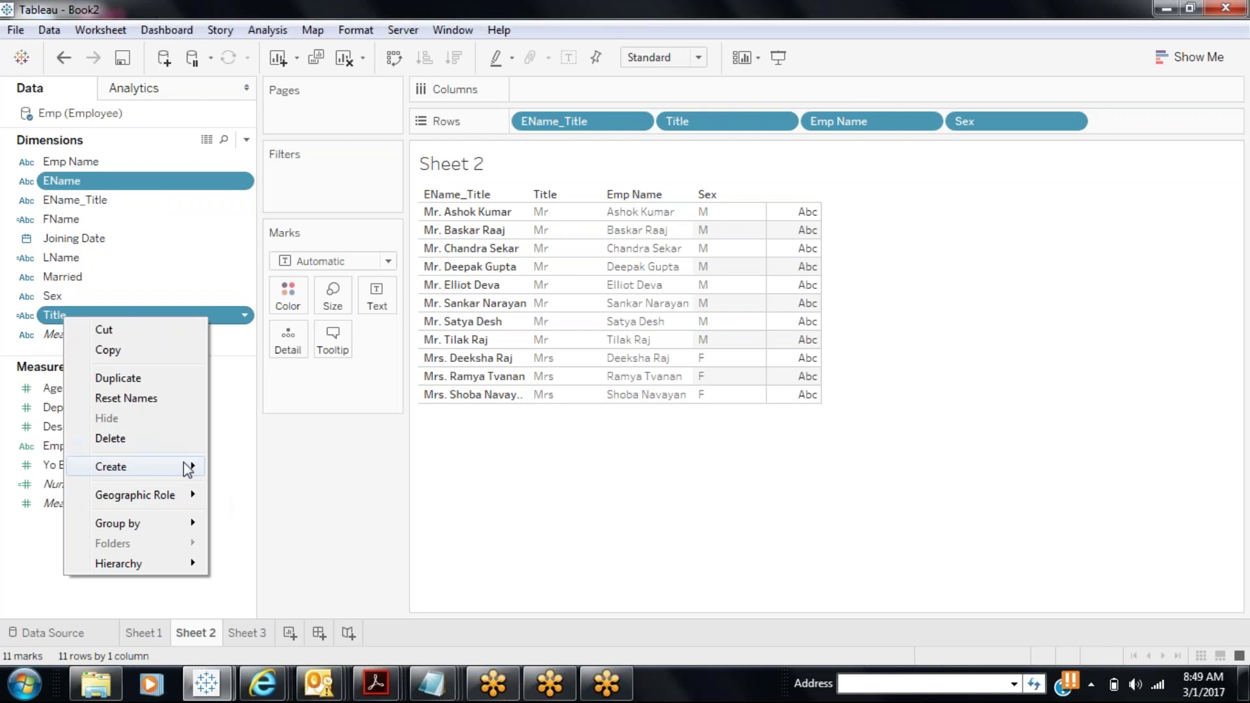
{"action": "mouse_move", "coordinate": [188, 467]}
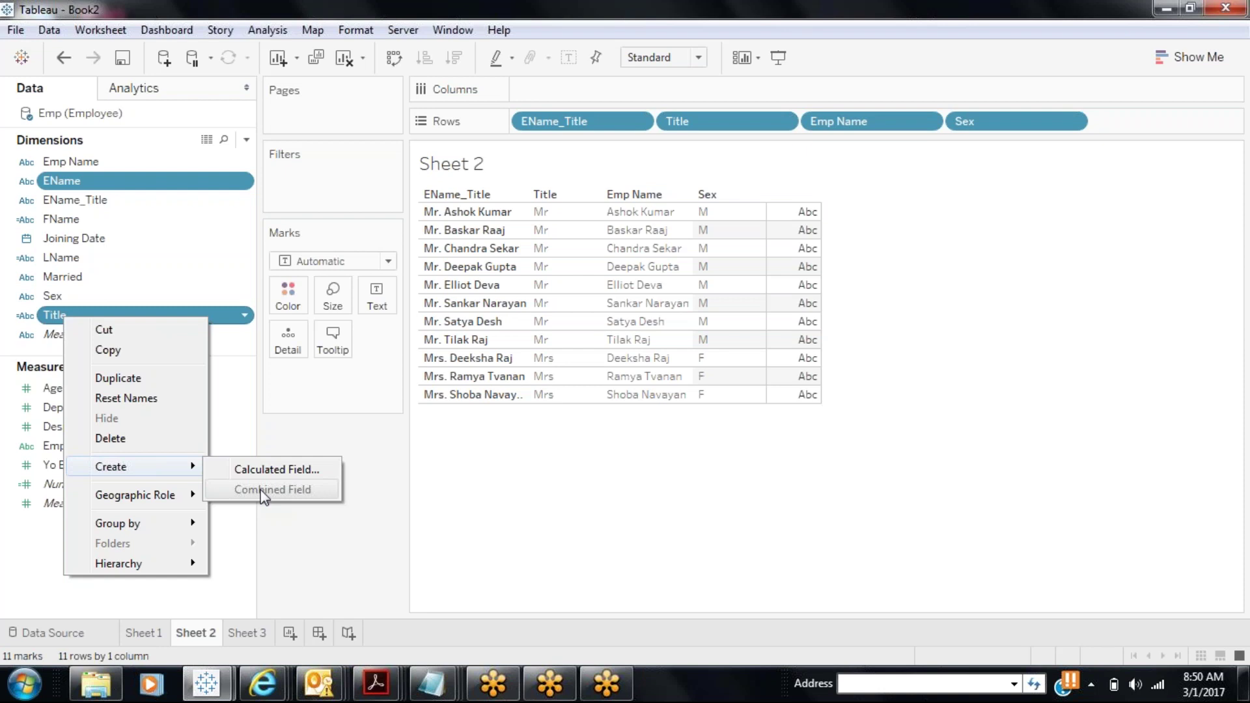
{"action": "left_click", "coordinate": [324, 600]}
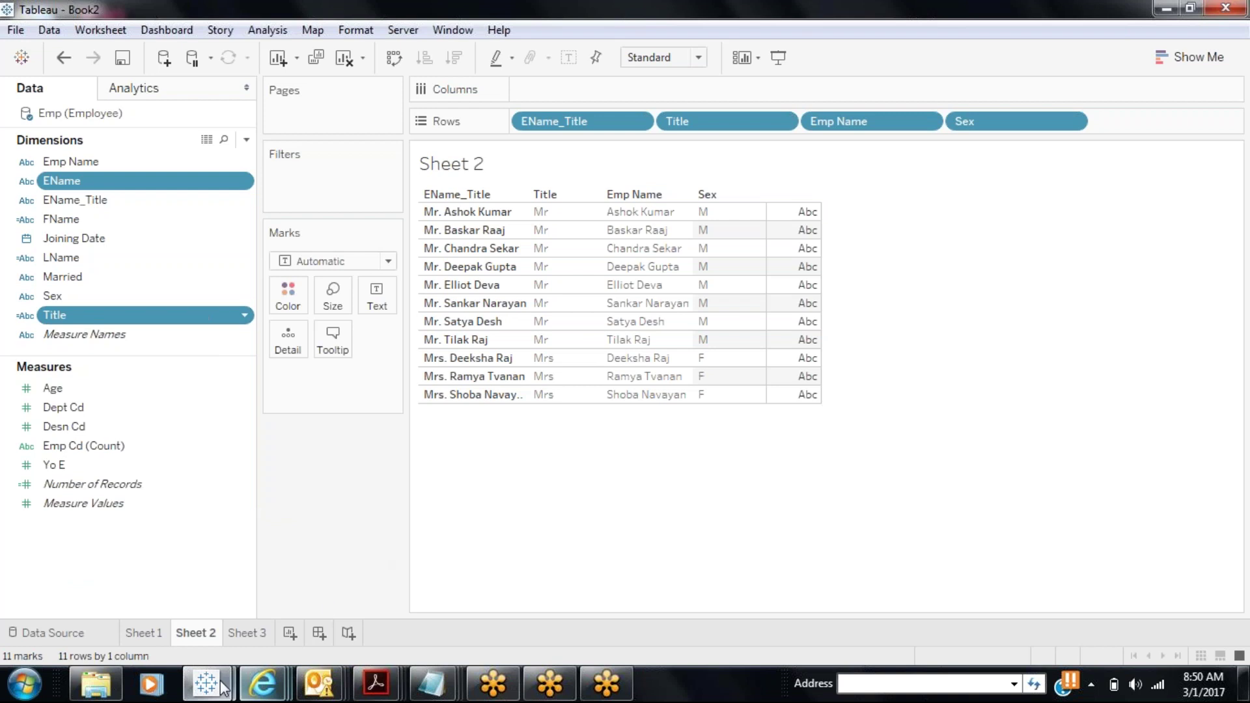
- Switch to the Book1 workbook with the Superstore orders and remove the Product hierarchy from its dimensions
{"action": "mouse_move", "coordinate": [205, 683]}
{"action": "left_click", "coordinate": [185, 615]}
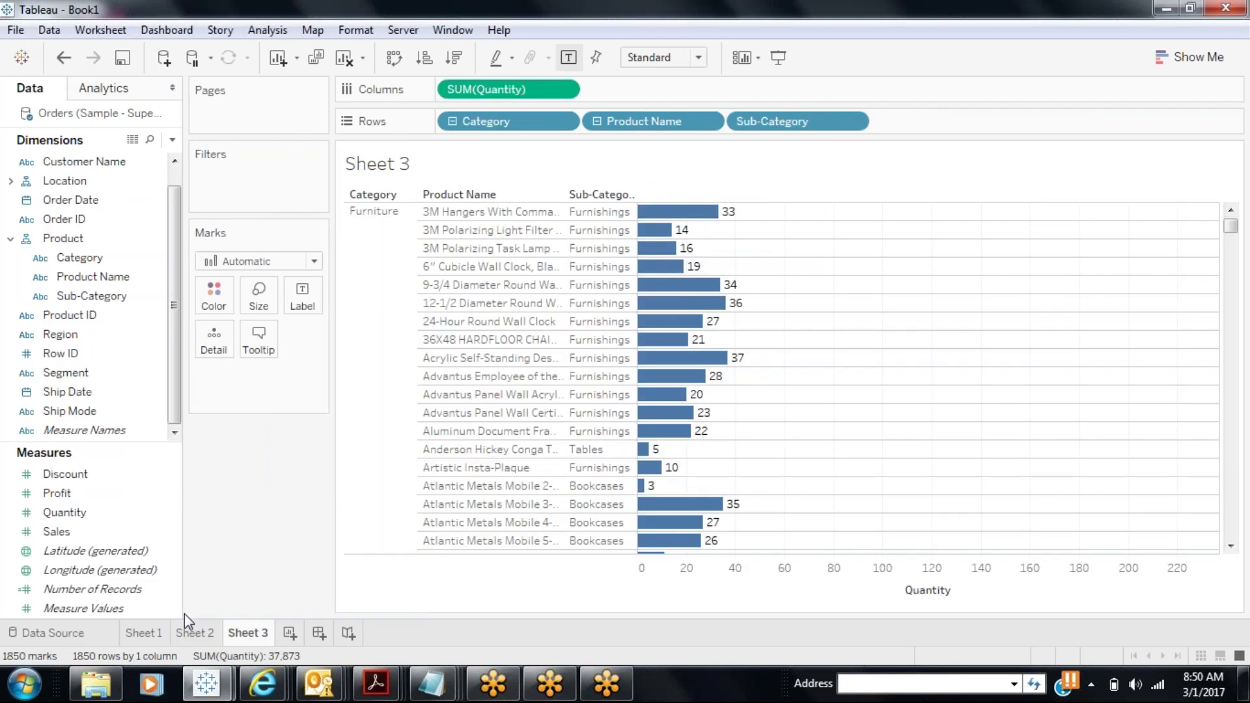
{"action": "left_click", "coordinate": [94, 236]}
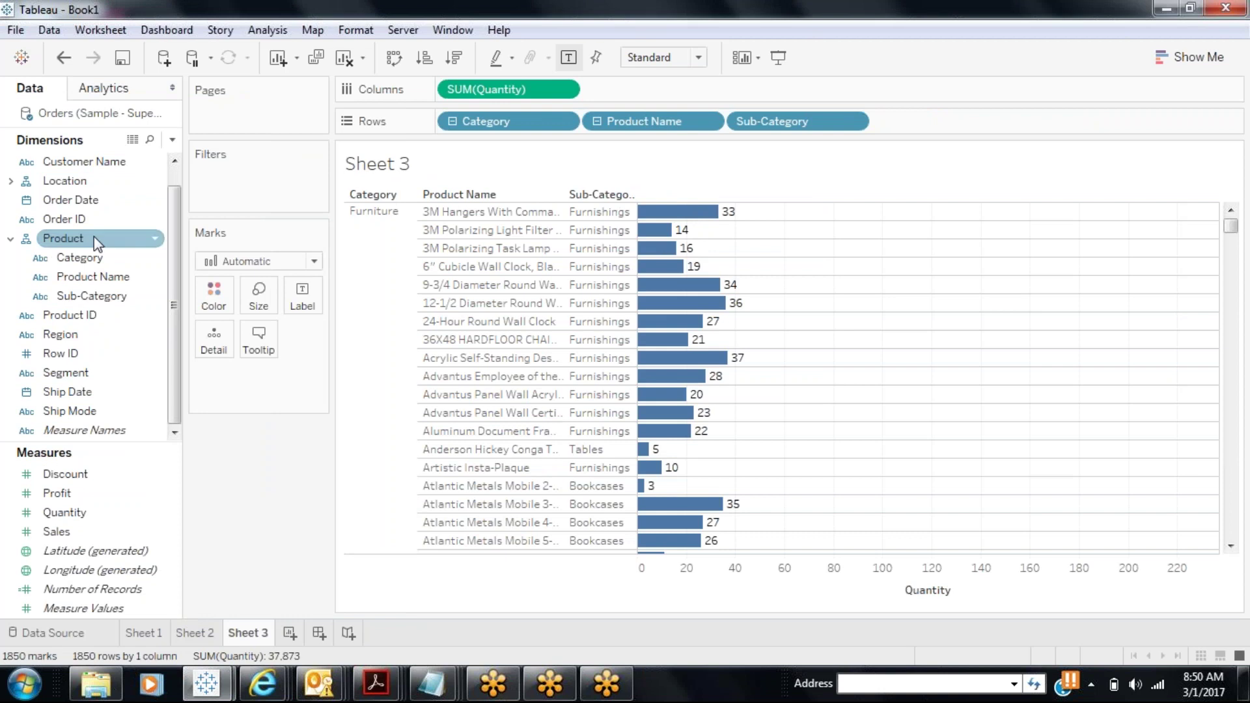
{"action": "right_click", "coordinate": [94, 236]}
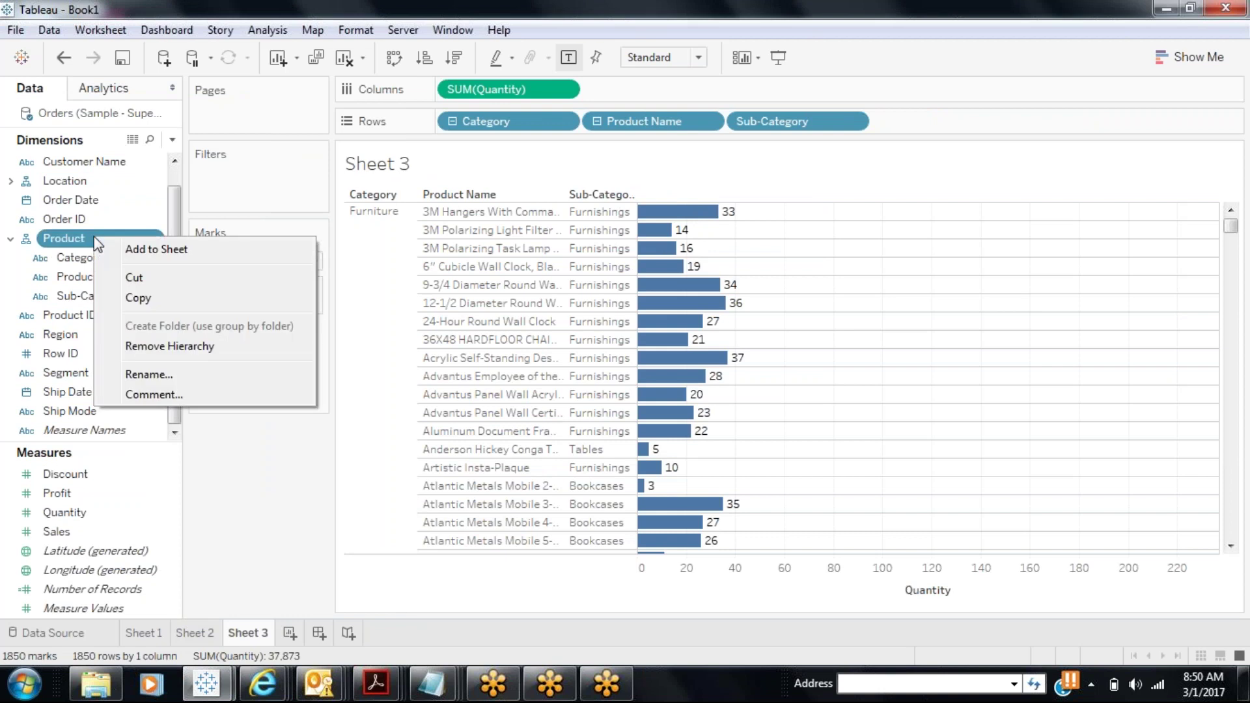
{"action": "left_click", "coordinate": [140, 349]}
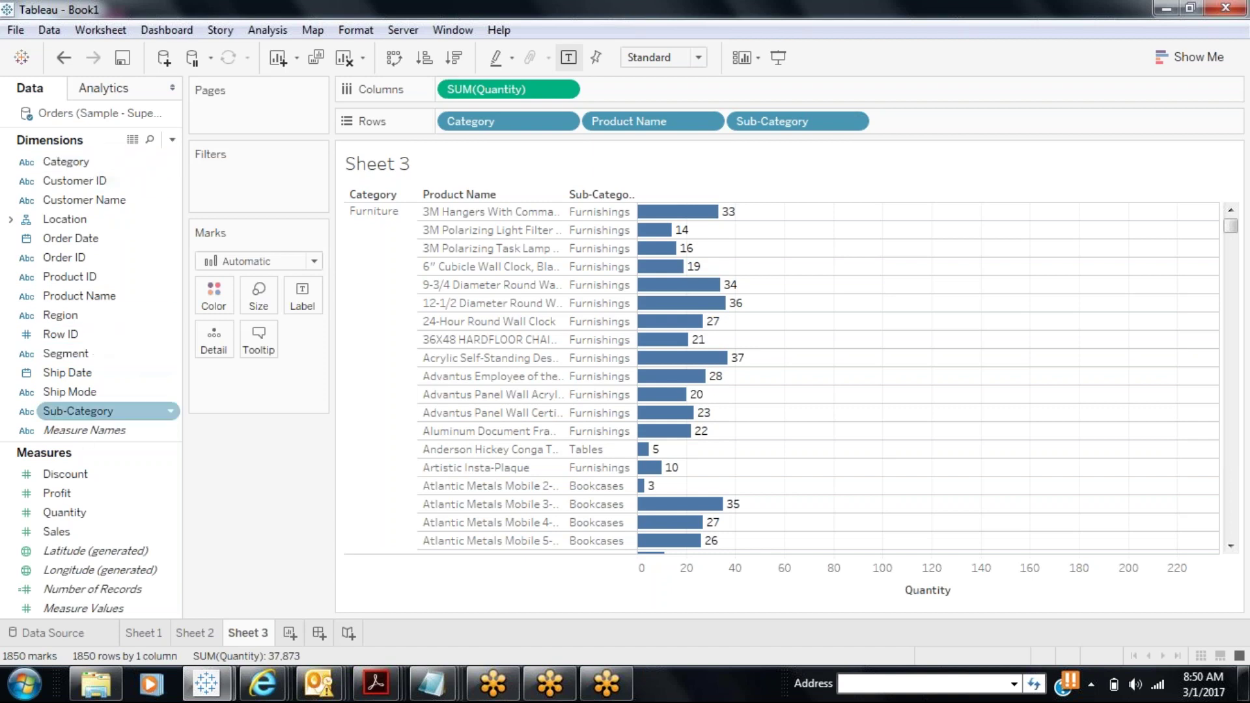
- Build a new worksheet listing Category and Sub-Category, in that order, as rows
{"action": "left_click", "coordinate": [76, 412]}
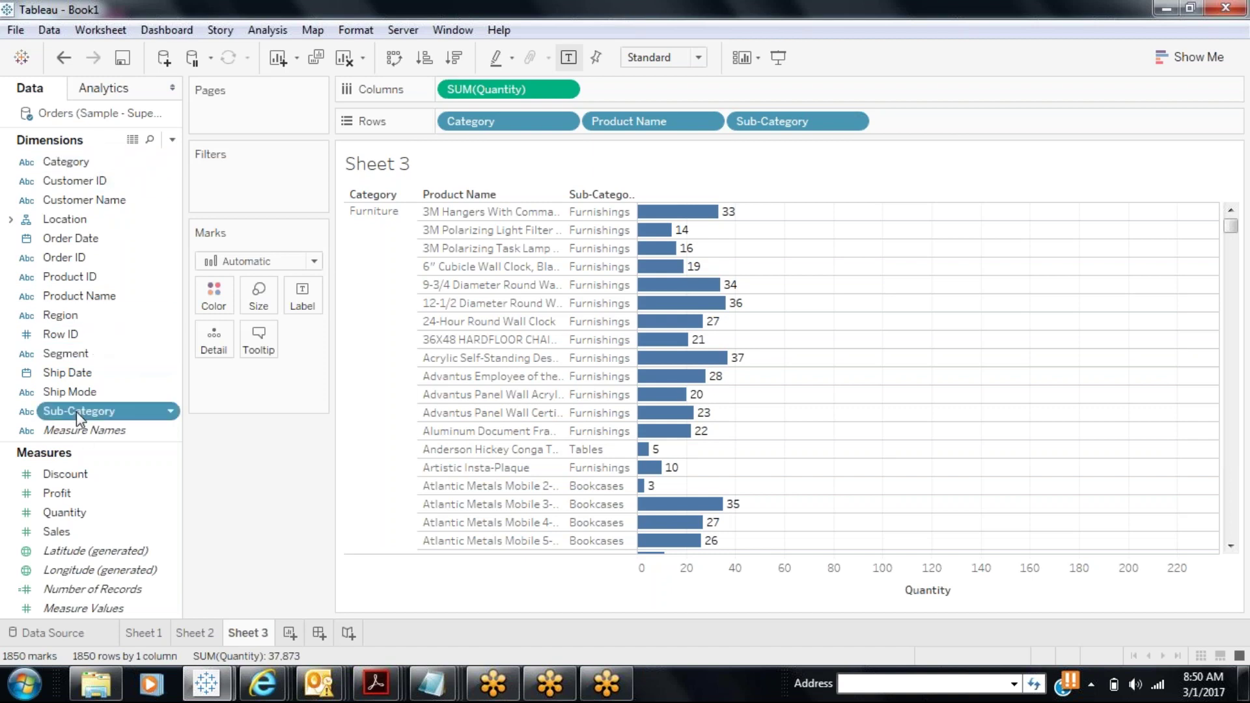
{"action": "left_click", "coordinate": [289, 633]}
{"action": "left_click_drag", "start_coordinate": [63, 161], "coordinate": [456, 122]}
{"action": "left_click_drag", "start_coordinate": [118, 411], "coordinate": [689, 121]}
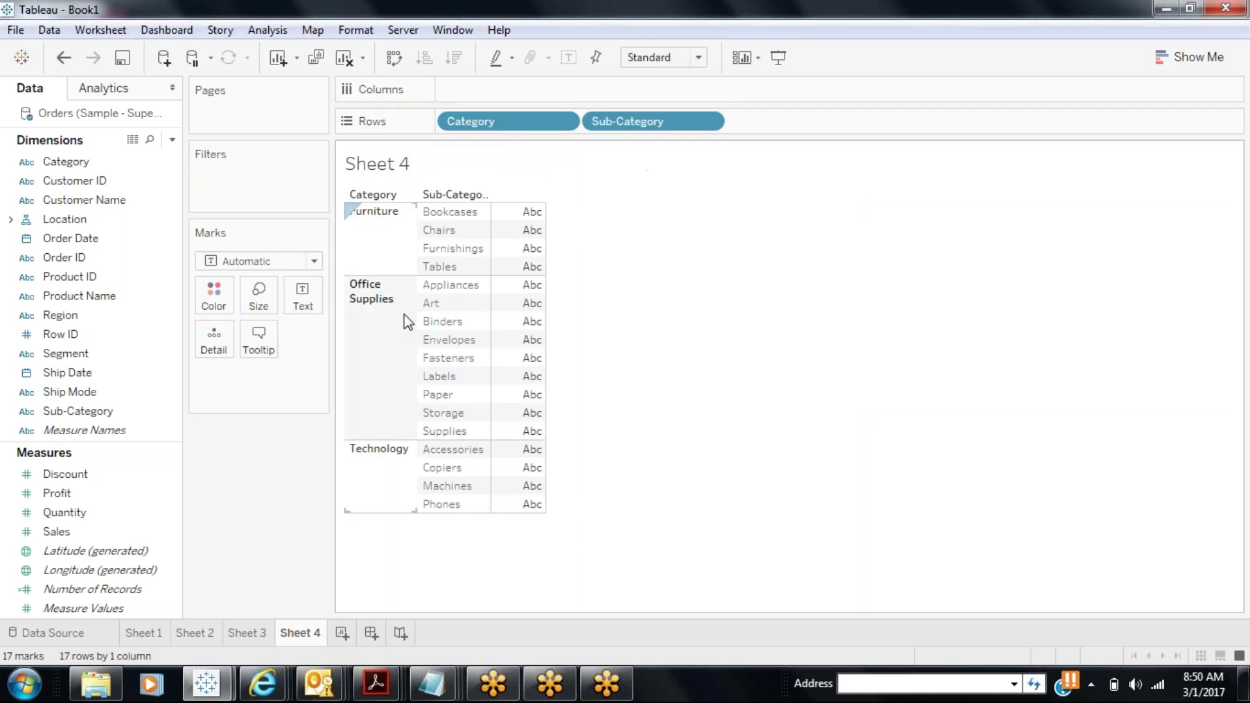
- Add Sales to the rows after Sub-Category and make it discrete
{"action": "left_click_drag", "start_coordinate": [99, 531], "coordinate": [815, 117]}
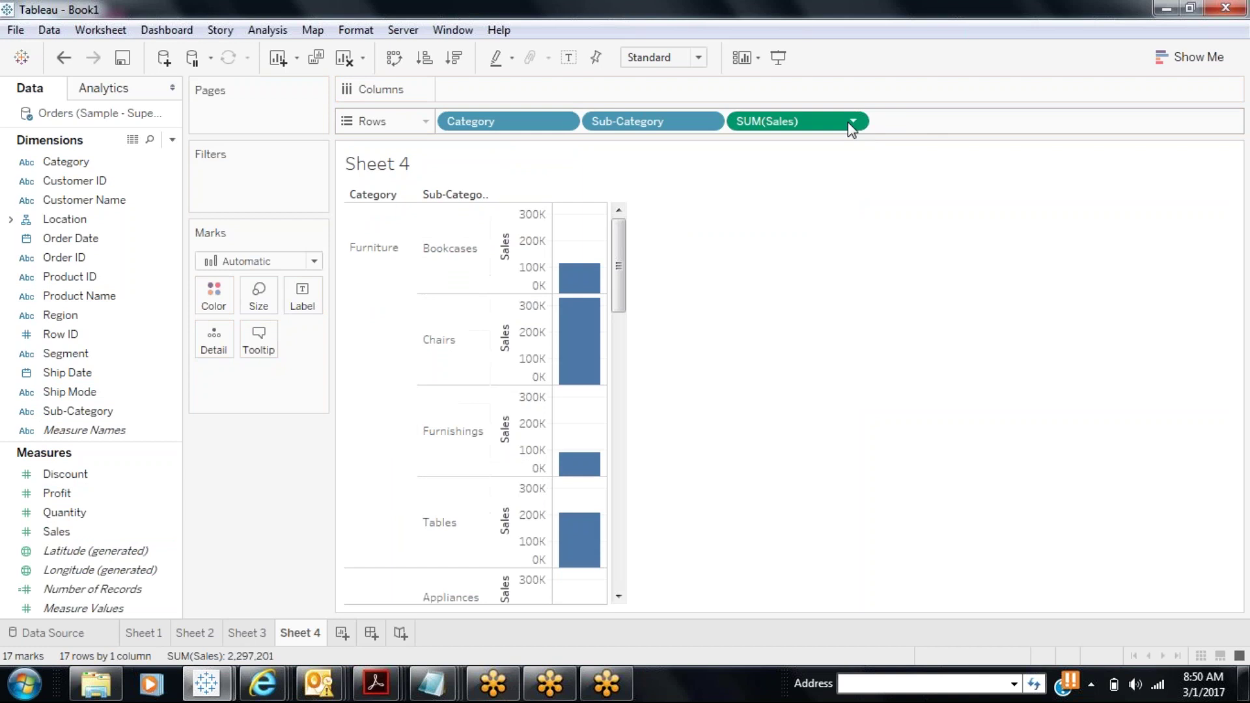
{"action": "left_click", "coordinate": [851, 123]}
{"action": "left_click", "coordinate": [787, 338]}
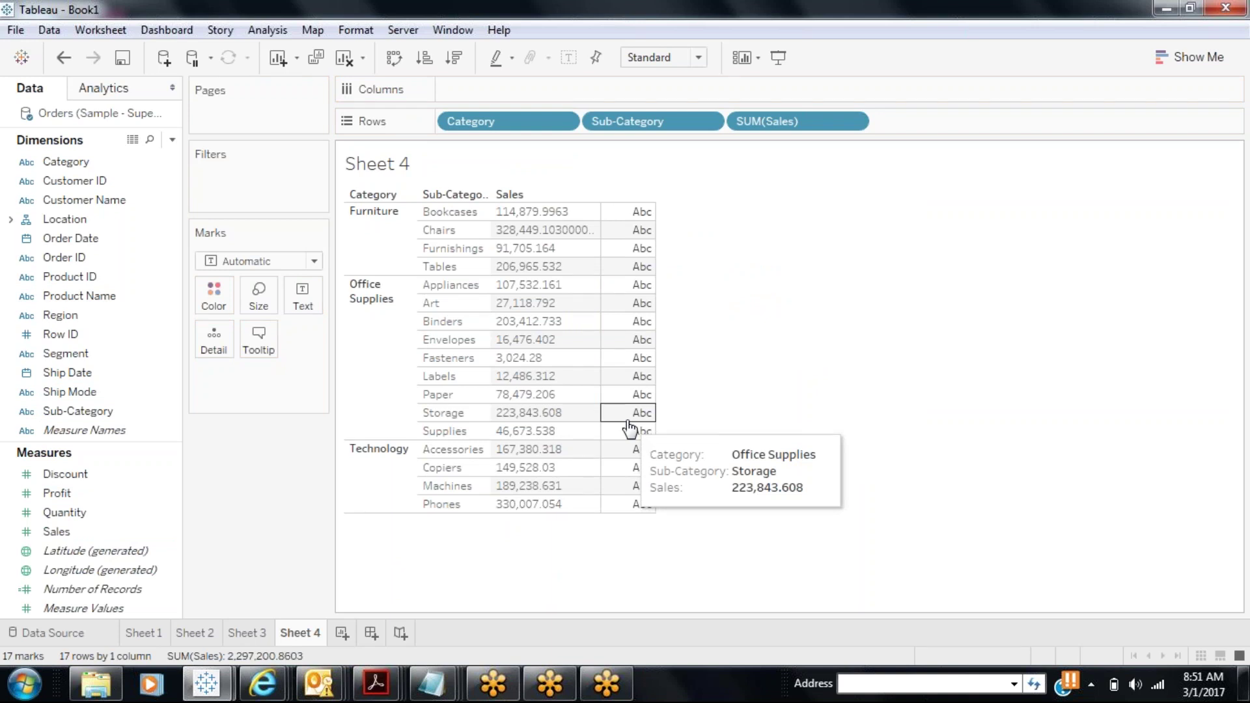
- Create a combined field from the Category and Sub-Category dimensions
{"action": "left_click", "coordinate": [116, 164]}
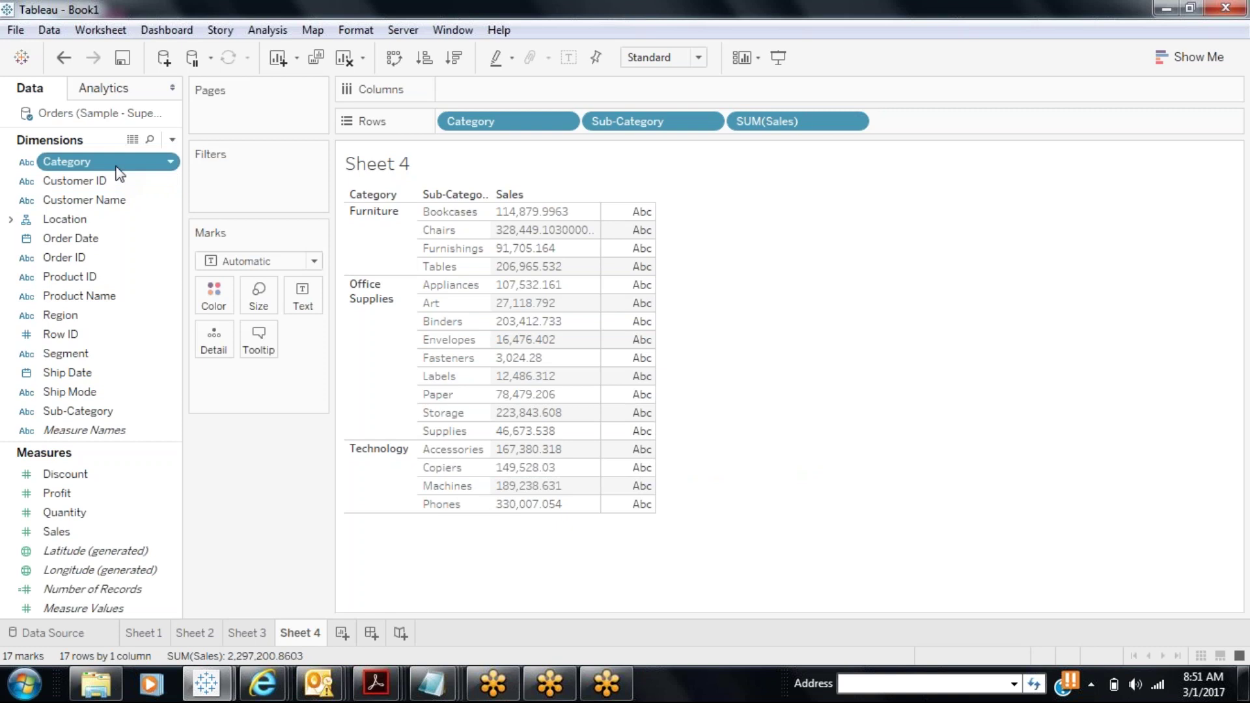
{"action": "left_click", "coordinate": [123, 413], "text": "ctrl"}
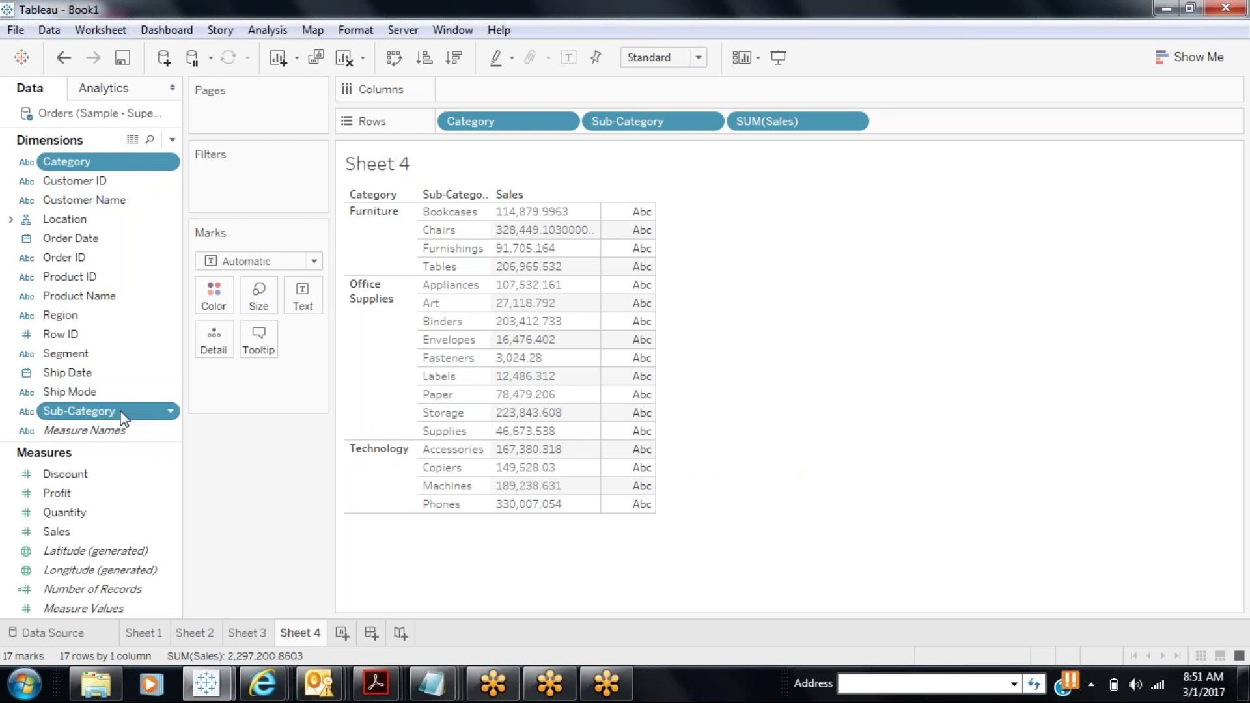
{"action": "right_click", "coordinate": [121, 412]}
{"action": "mouse_move", "coordinate": [222, 477]}
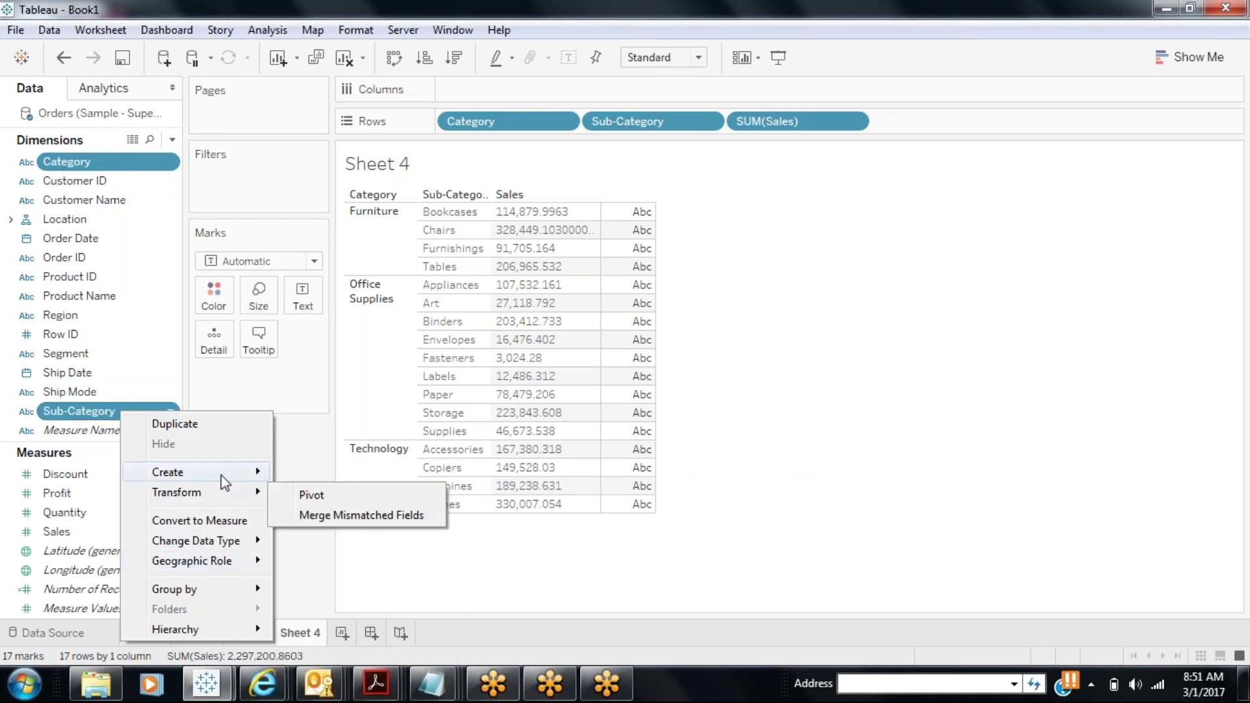
{"action": "left_click", "coordinate": [322, 495]}
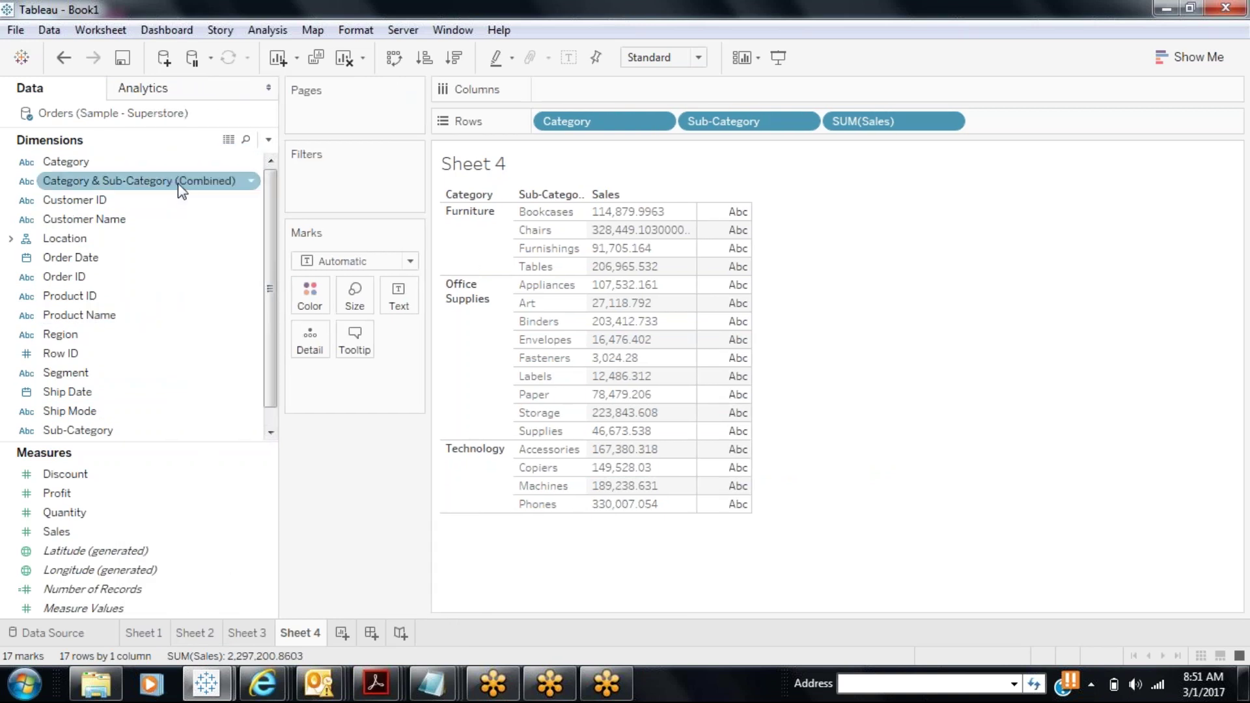
- Rename the combined Category and Sub-Category field to CatSubCat
{"action": "right_click", "coordinate": [178, 182]}
{"action": "left_click", "coordinate": [241, 354]}
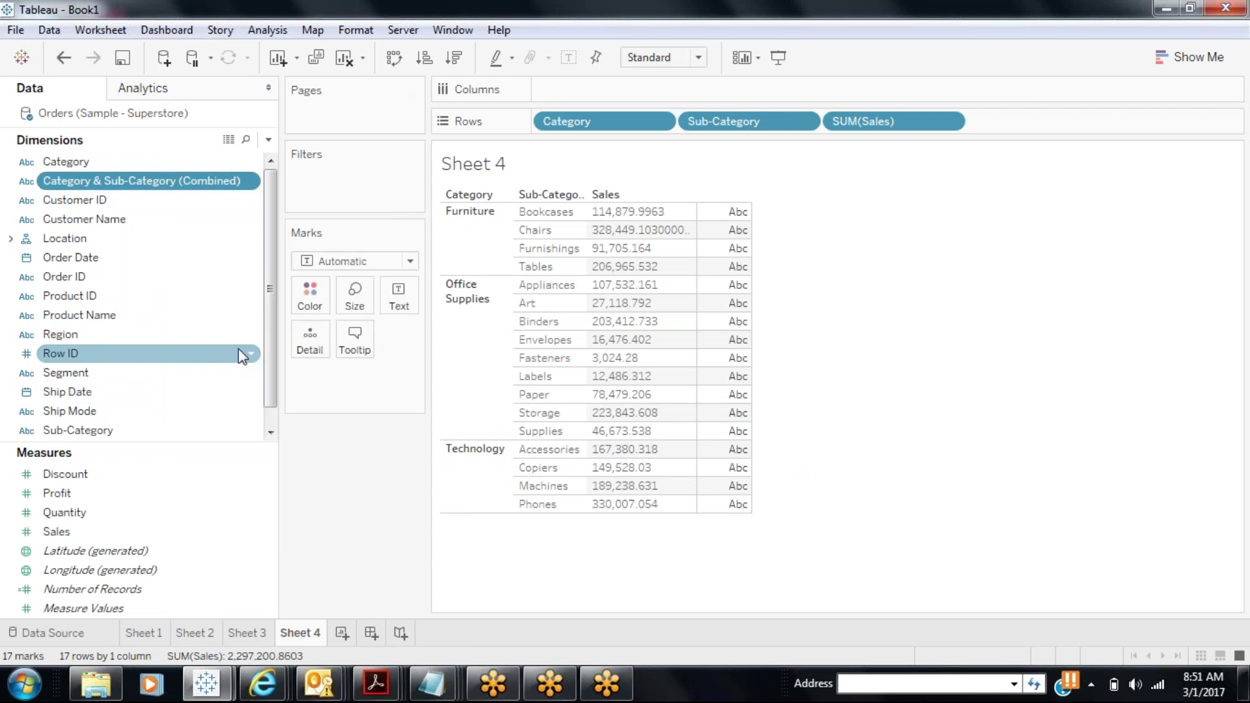
{"action": "type", "text": "CatSubCat"}
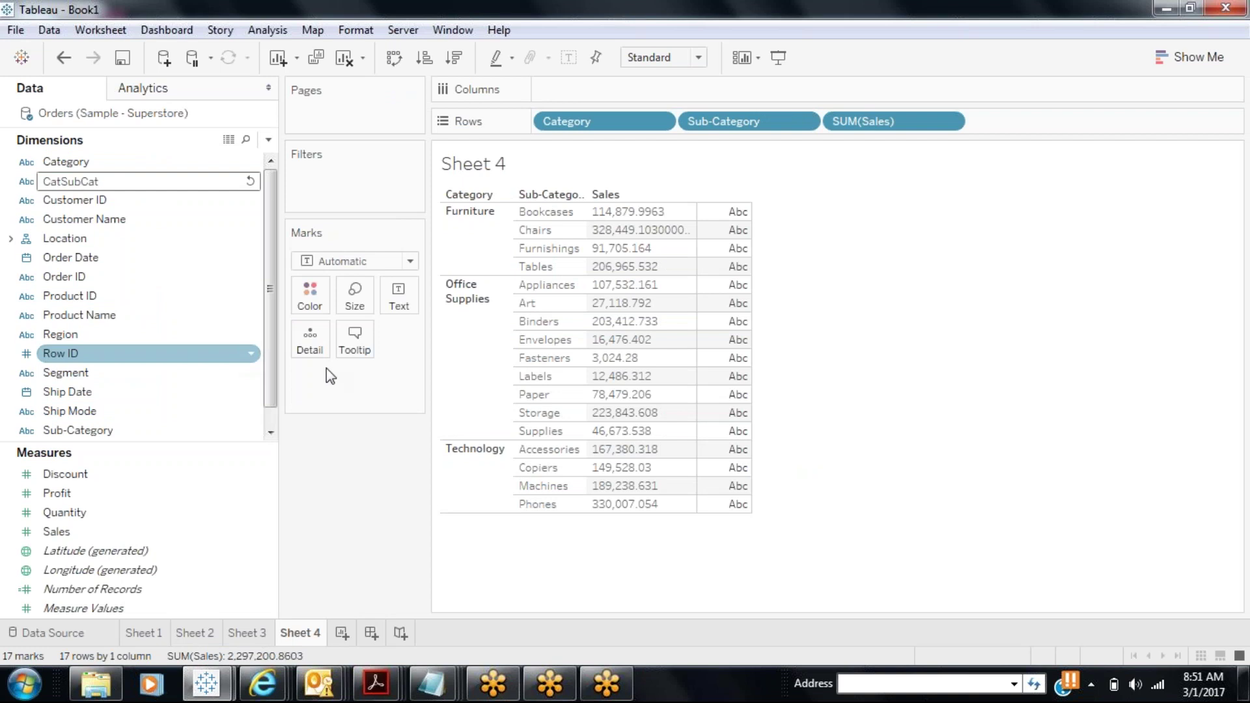
{"action": "key", "text": "Return"}
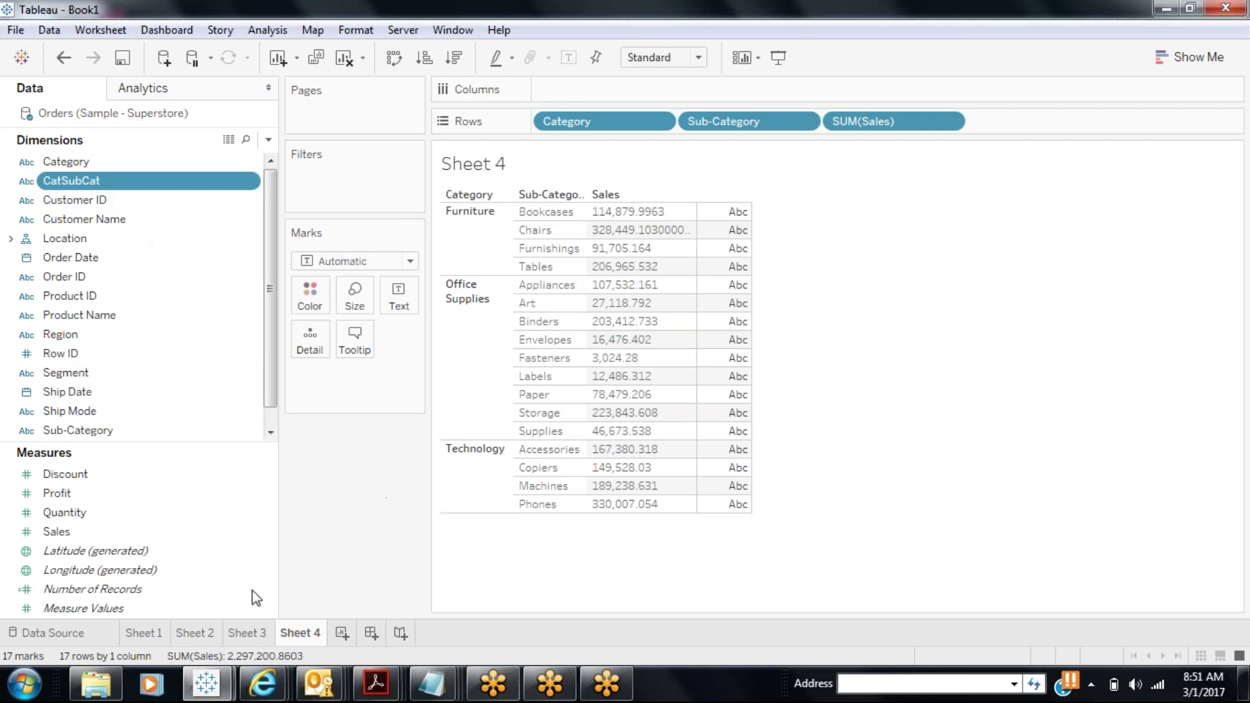
- Add a new worksheet with CatSubCat as its rows, and compare it with Sheet 4
{"action": "left_click", "coordinate": [341, 633]}
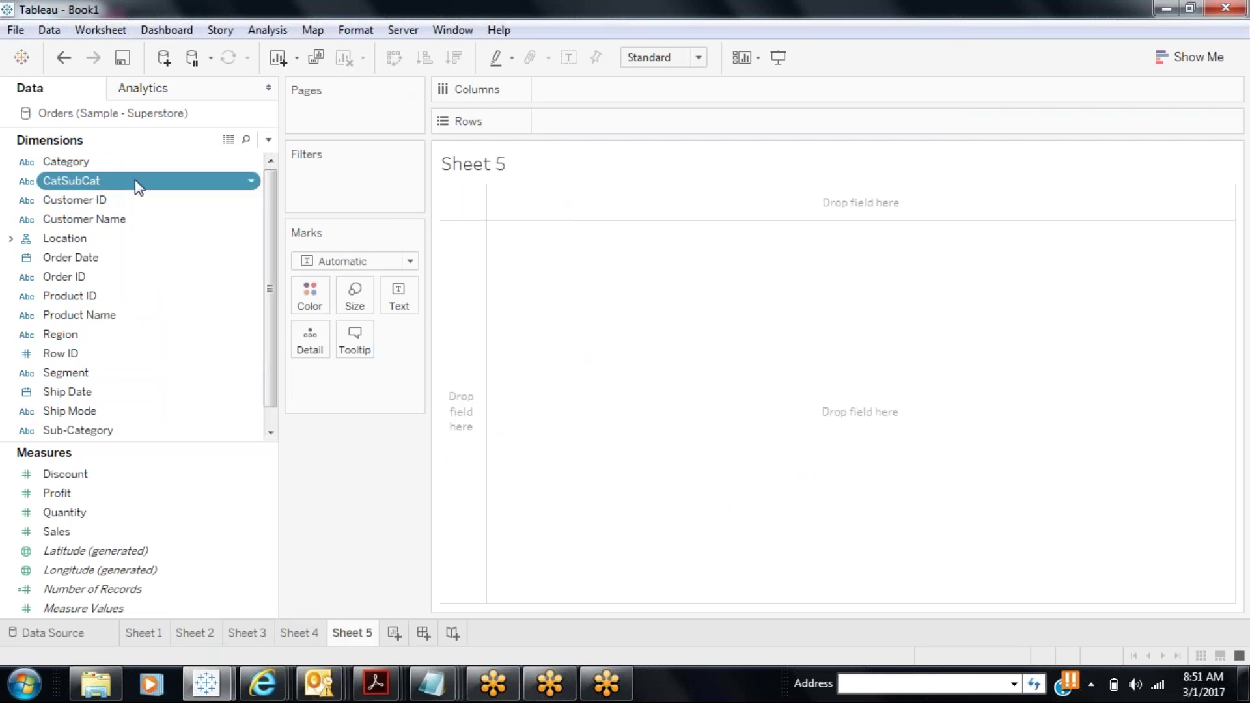
{"action": "left_click_drag", "start_coordinate": [134, 182], "coordinate": [593, 125]}
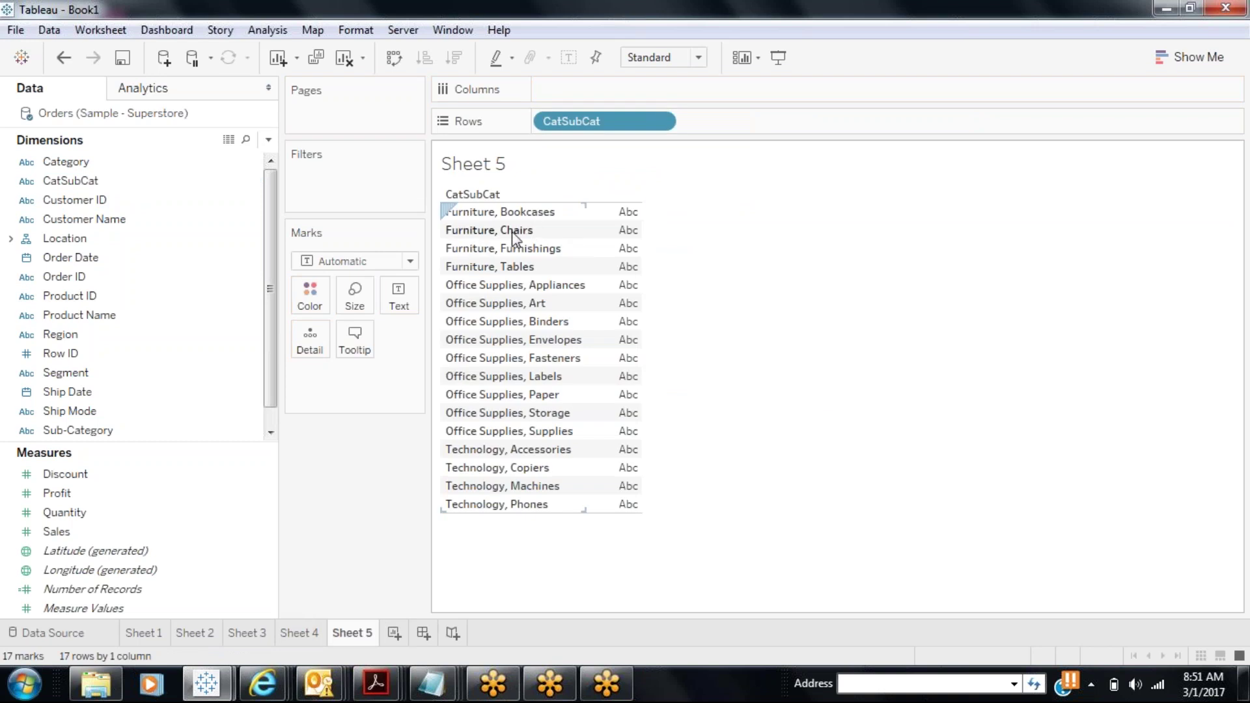
{"action": "left_click", "coordinate": [307, 640]}
{"action": "left_click", "coordinate": [369, 637]}
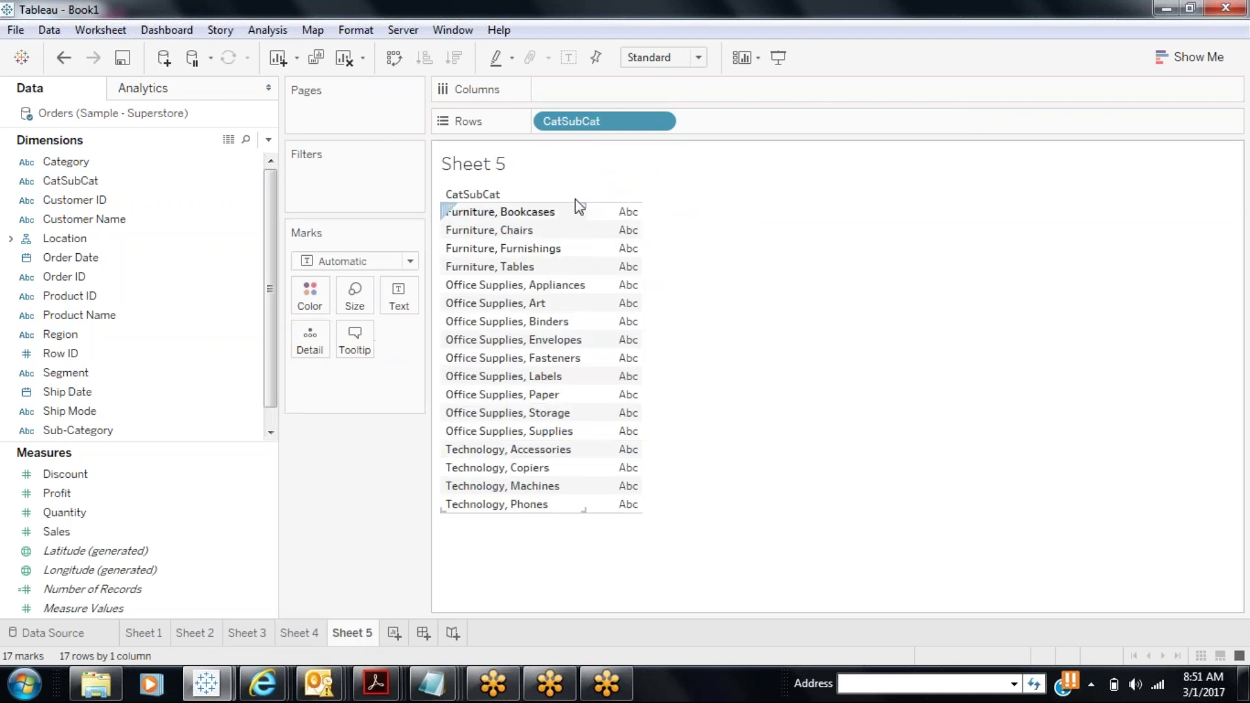
- Edit the CatSubCat combined field so its members are separated by "/"
{"action": "right_click", "coordinate": [109, 181]}
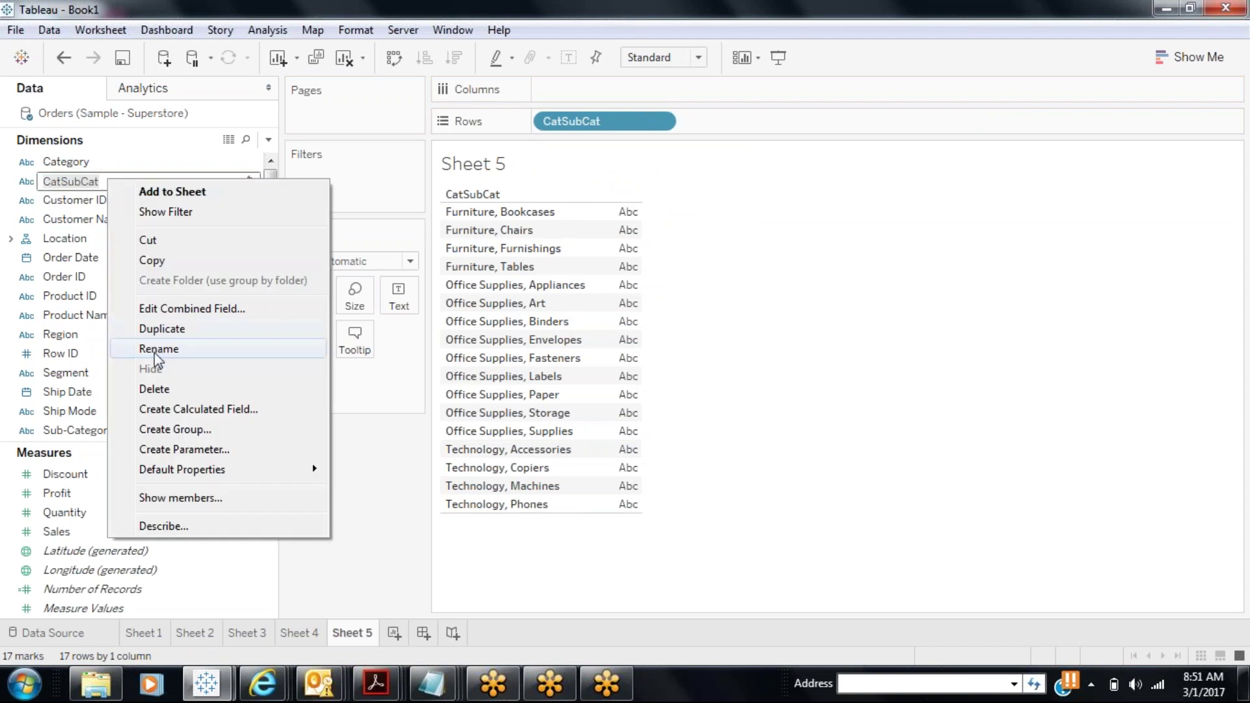
{"action": "left_click", "coordinate": [160, 308]}
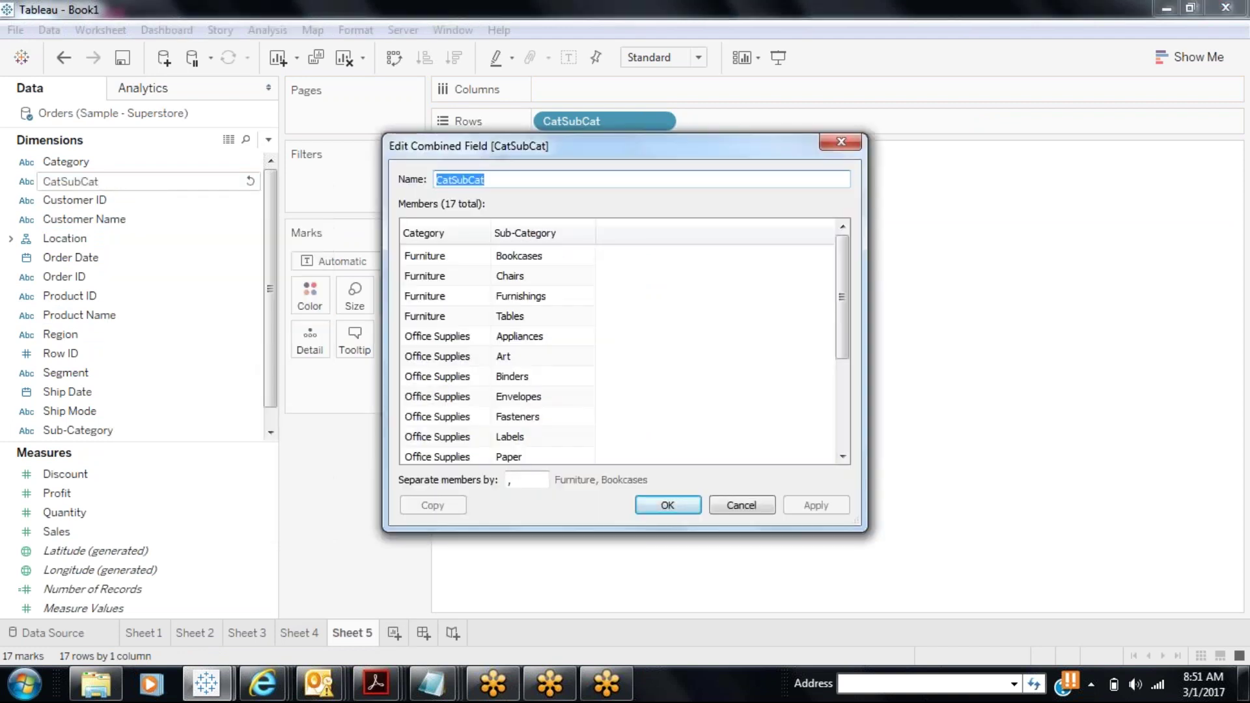
{"action": "left_click", "coordinate": [515, 480]}
{"action": "type", "text": "/"}
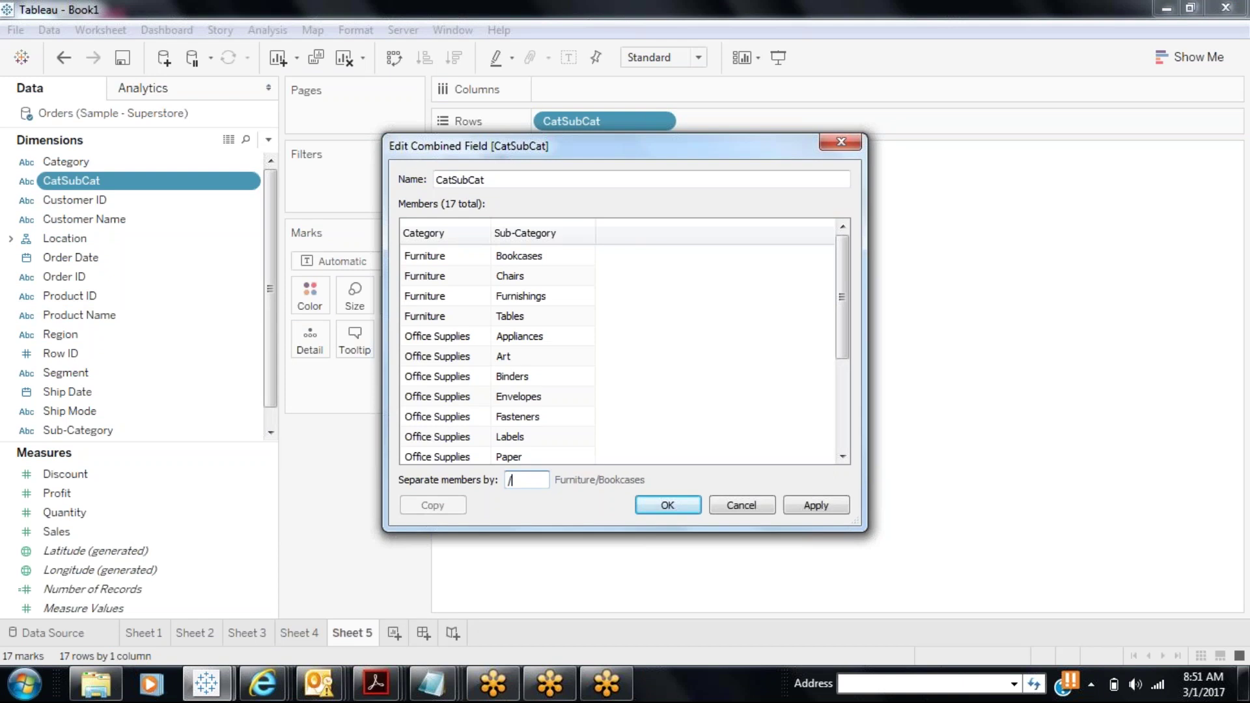
{"action": "left_click", "coordinate": [814, 506]}
{"action": "left_click", "coordinate": [682, 508]}
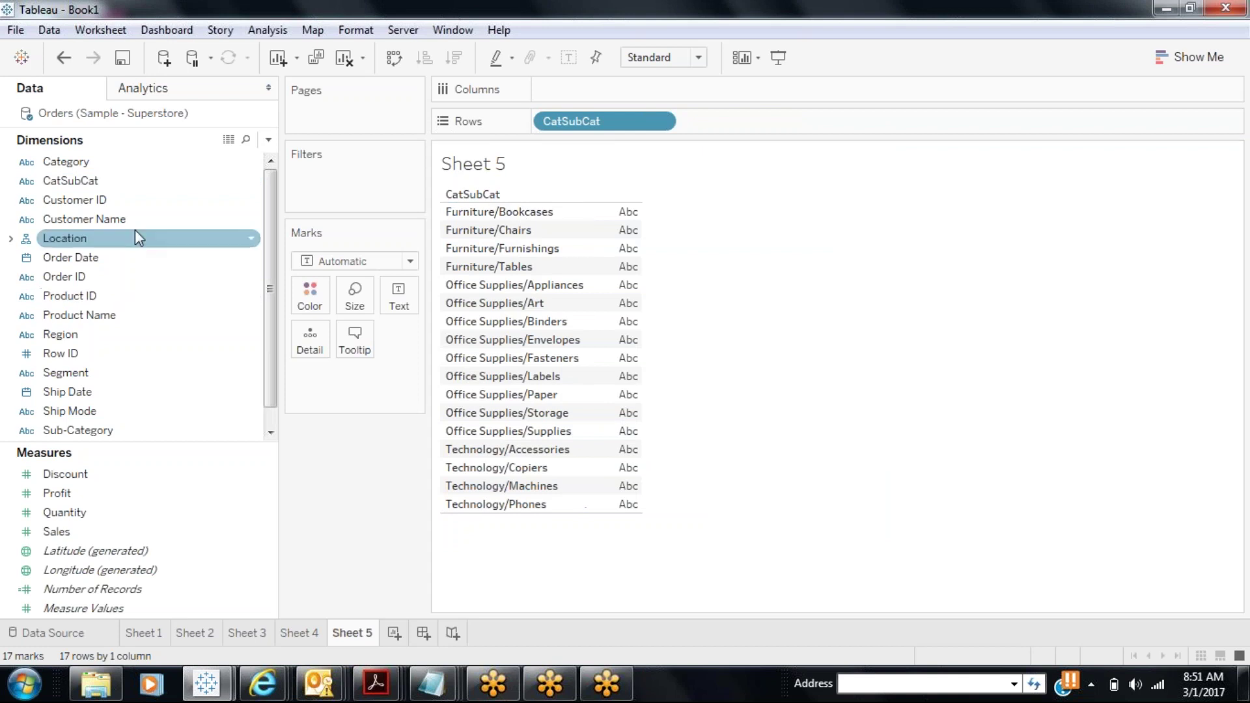
- Change the member separator of the CatSubCat combined field to a hyphen with a space on each side
{"action": "right_click", "coordinate": [99, 181]}
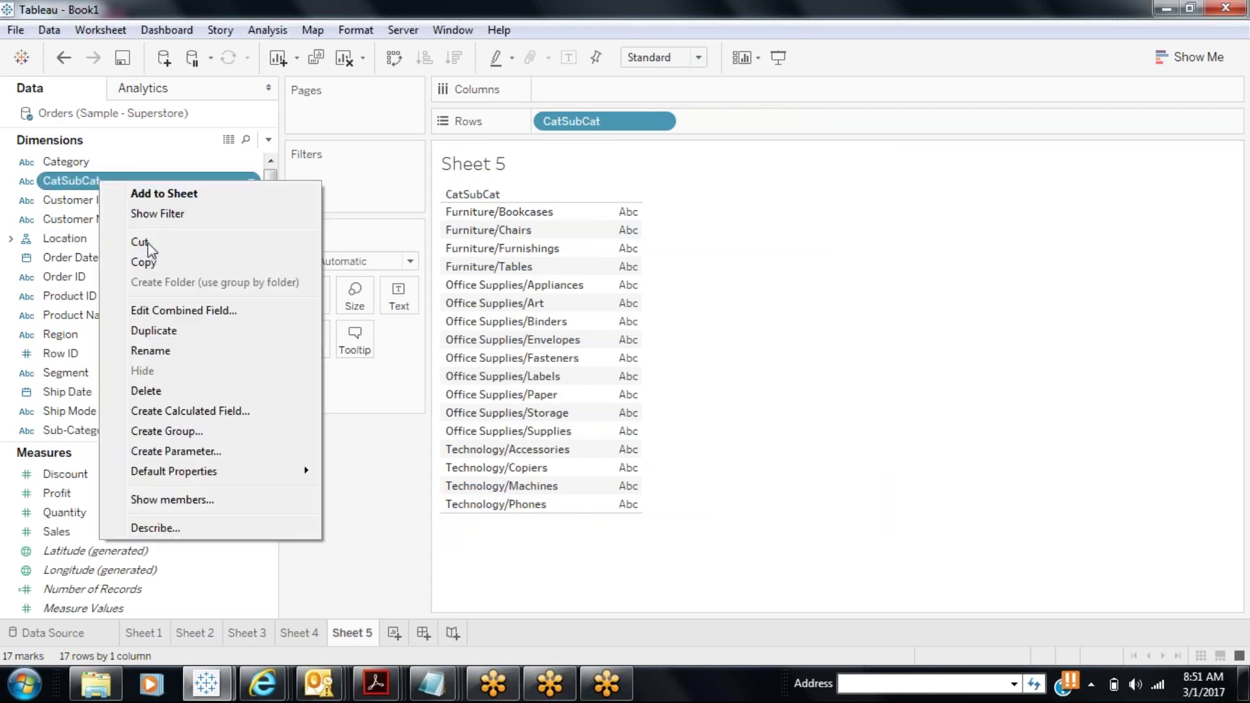
{"action": "left_click", "coordinate": [169, 311]}
{"action": "left_click", "coordinate": [509, 480]}
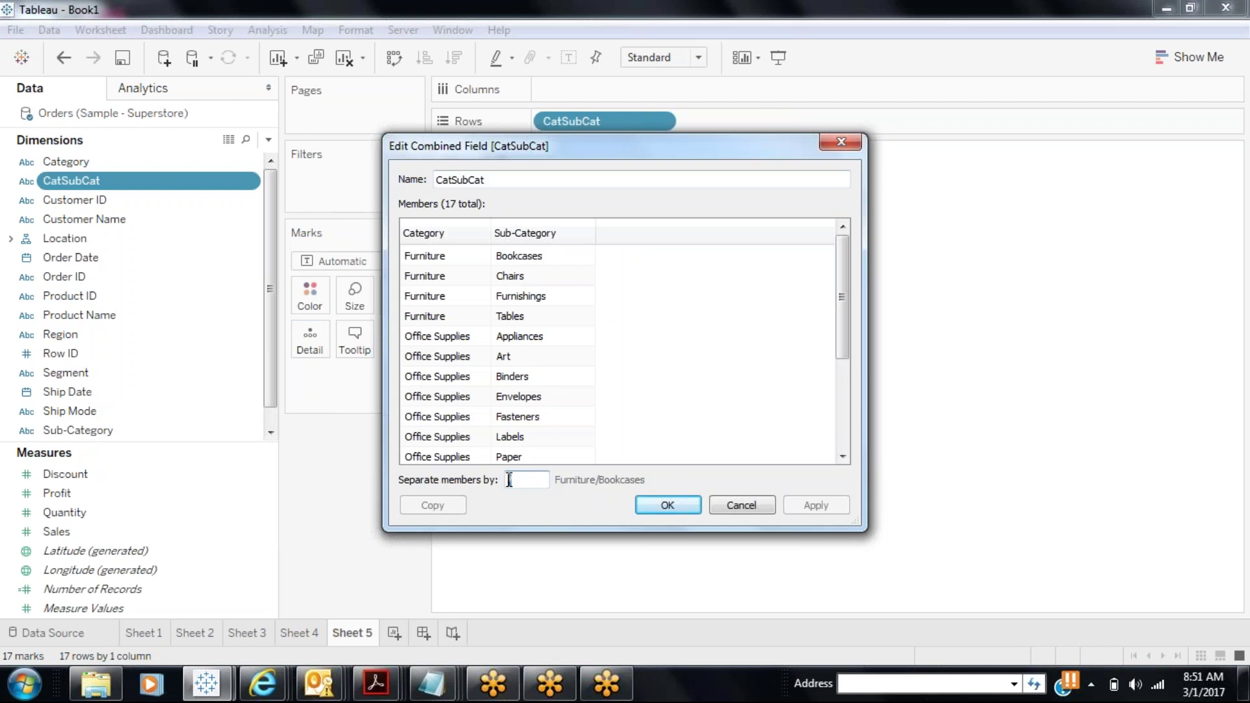
{"action": "type", "text": "/"}
{"action": "type", "text": " -"}
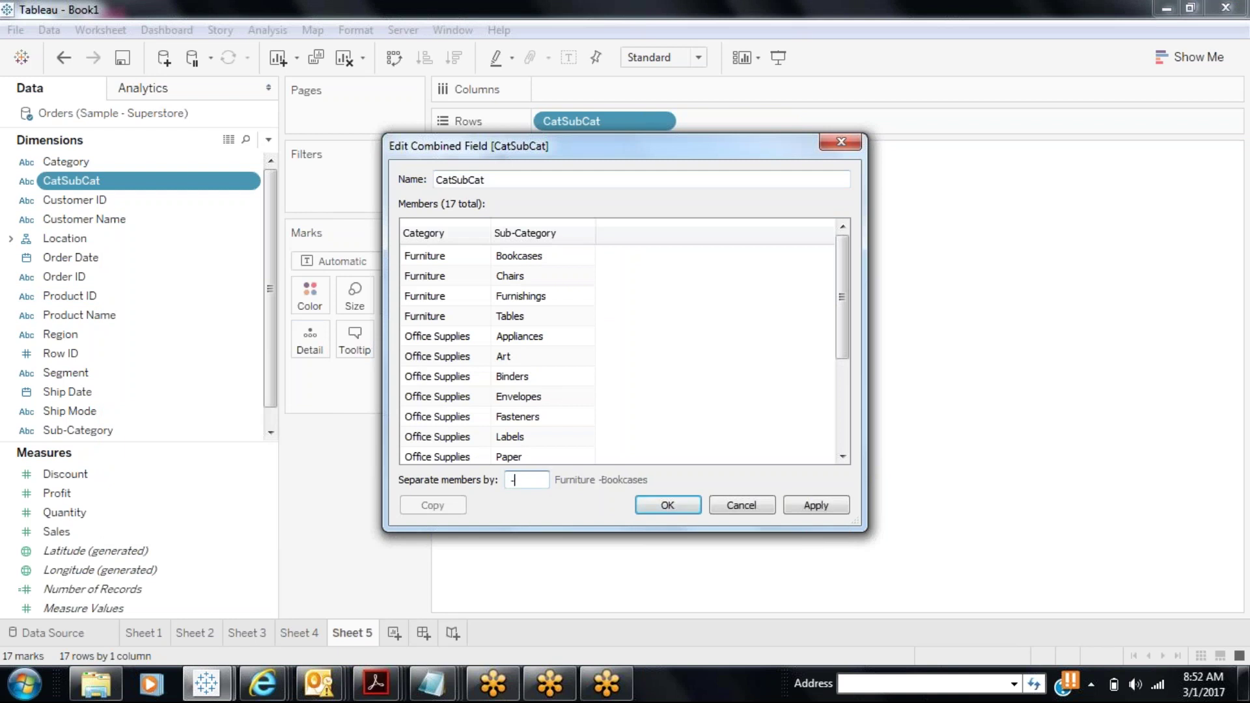
{"action": "left_click", "coordinate": [811, 508]}
{"action": "left_click", "coordinate": [671, 505]}
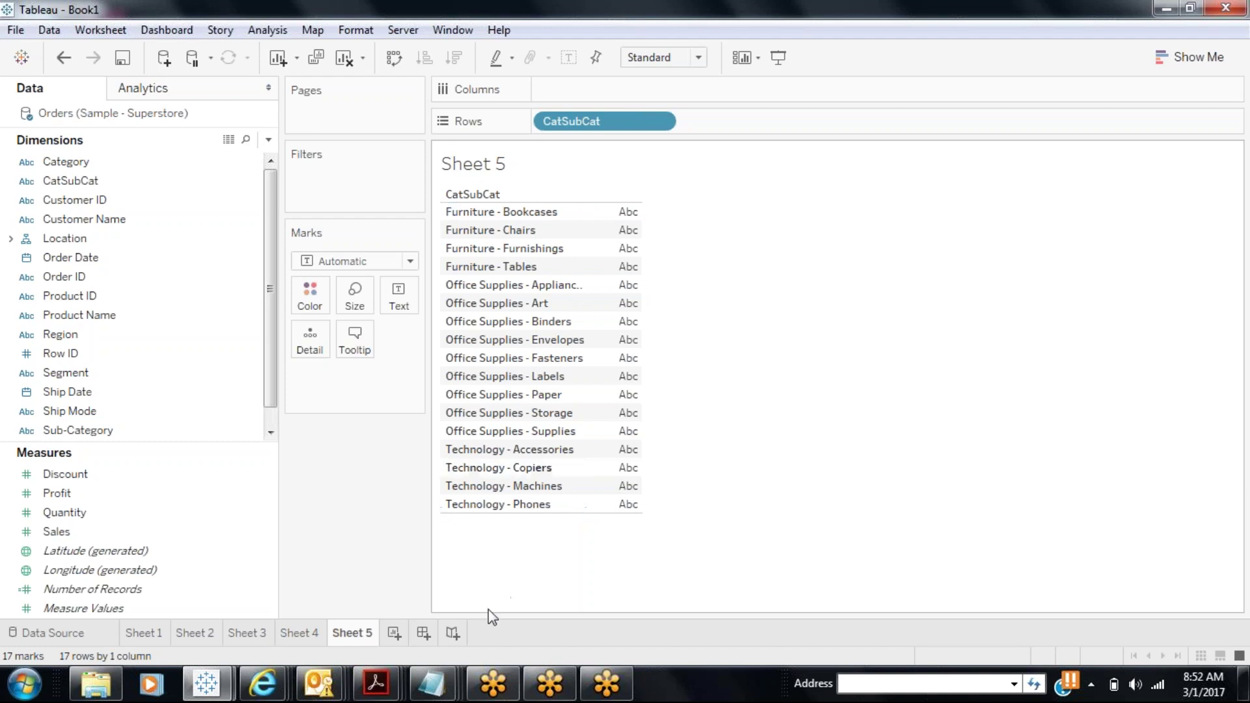
- Switch to the Book2 workbook and add Married to the rows of Sheet 2, after Sex
{"action": "mouse_move", "coordinate": [215, 683]}
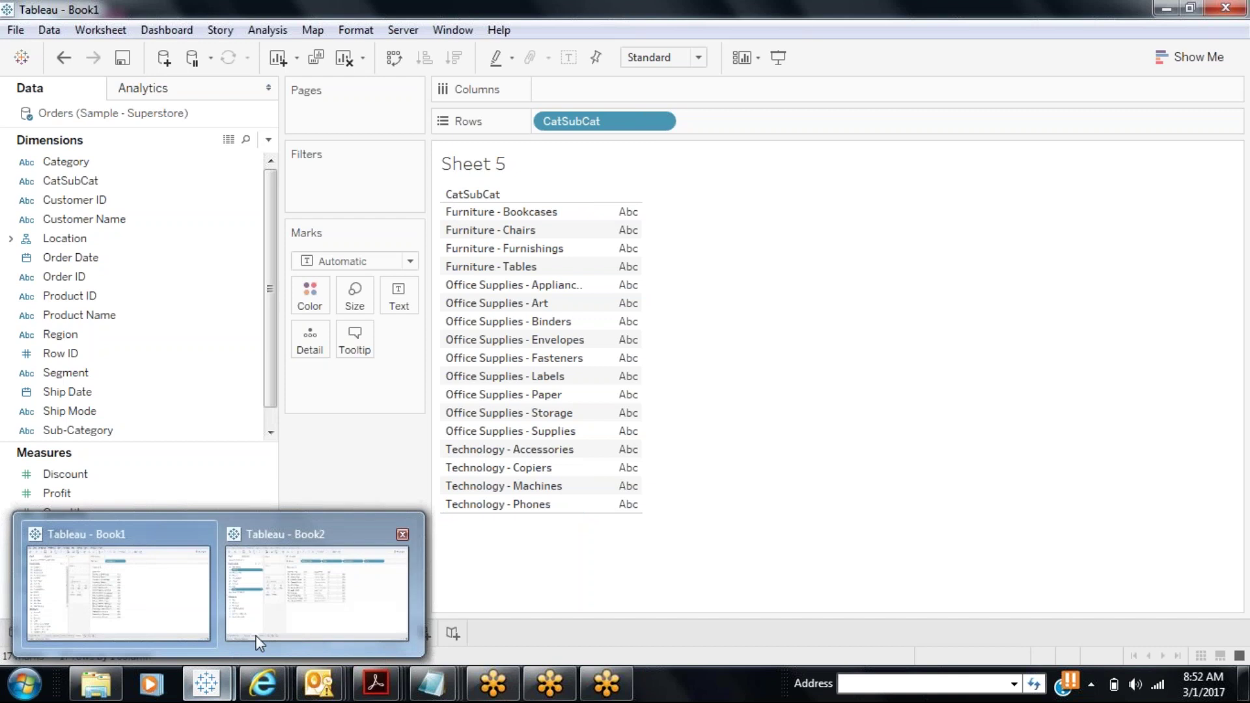
{"action": "left_click", "coordinate": [260, 631]}
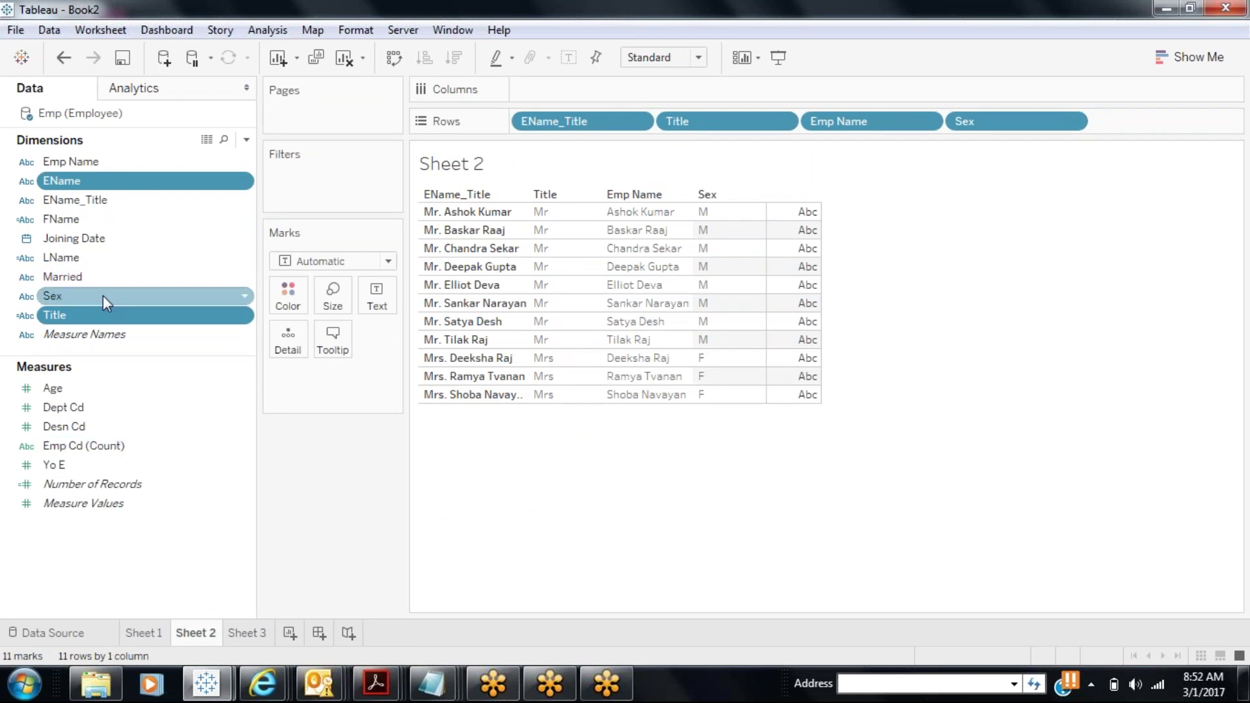
{"action": "left_click", "coordinate": [84, 280]}
{"action": "left_click_drag", "start_coordinate": [84, 281], "coordinate": [1138, 123]}
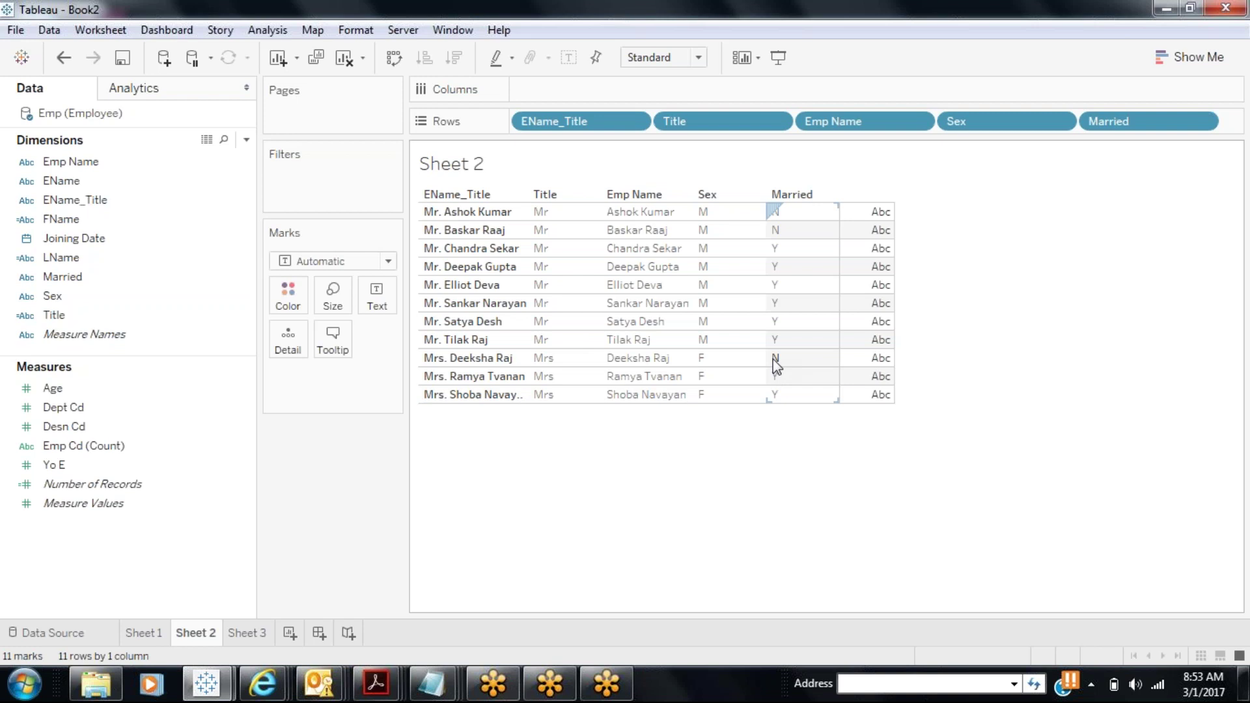
- Open the Title calculated field to review its formula, and close it without changes
{"action": "right_click", "coordinate": [102, 316]}
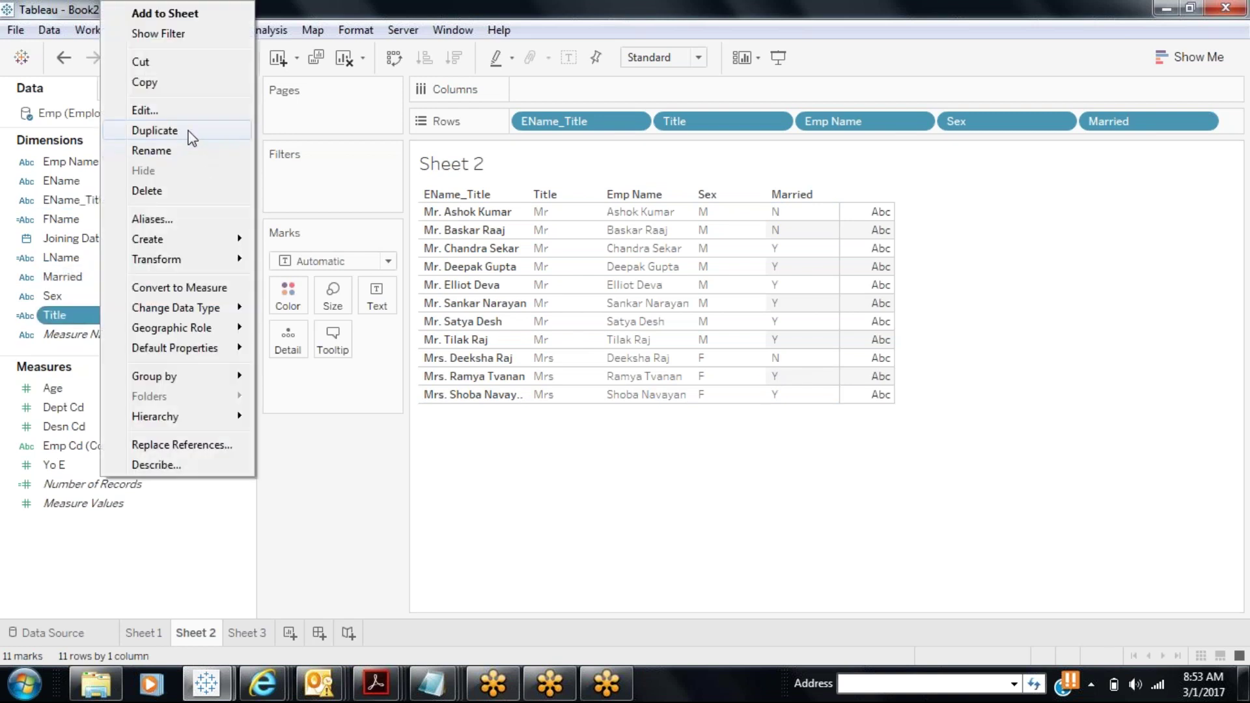
{"action": "left_click", "coordinate": [189, 110]}
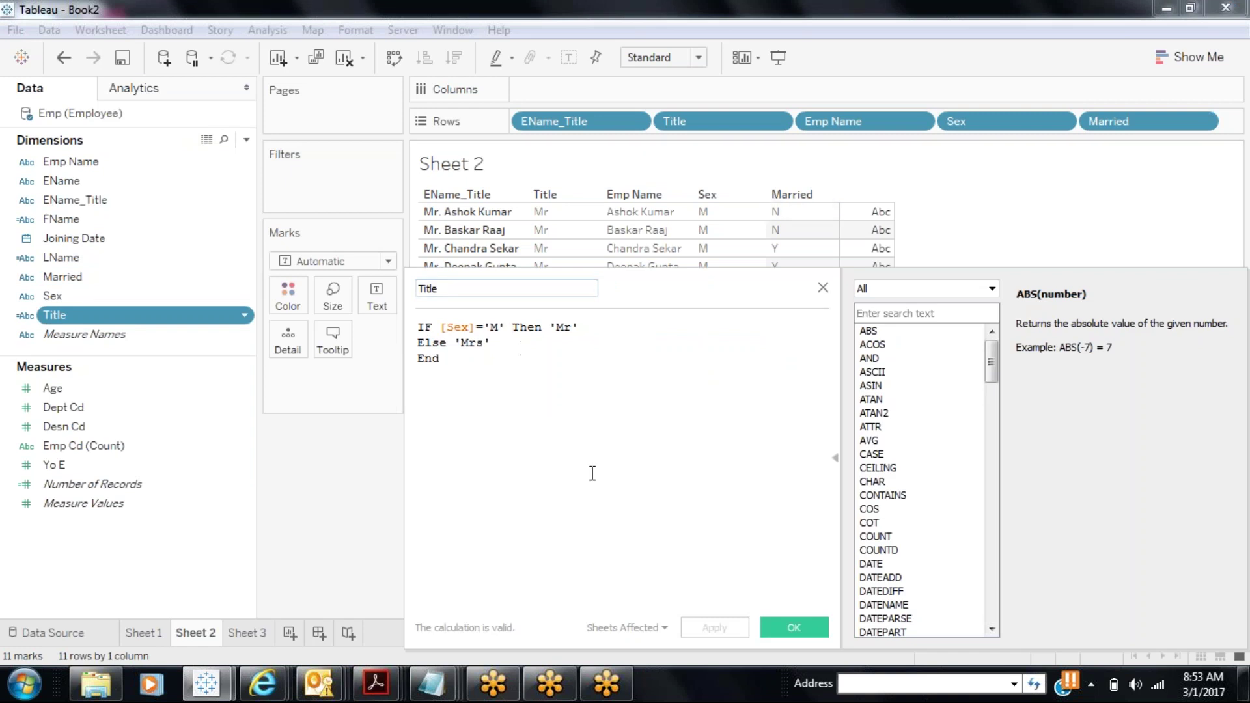
{"action": "left_click", "coordinate": [815, 634]}
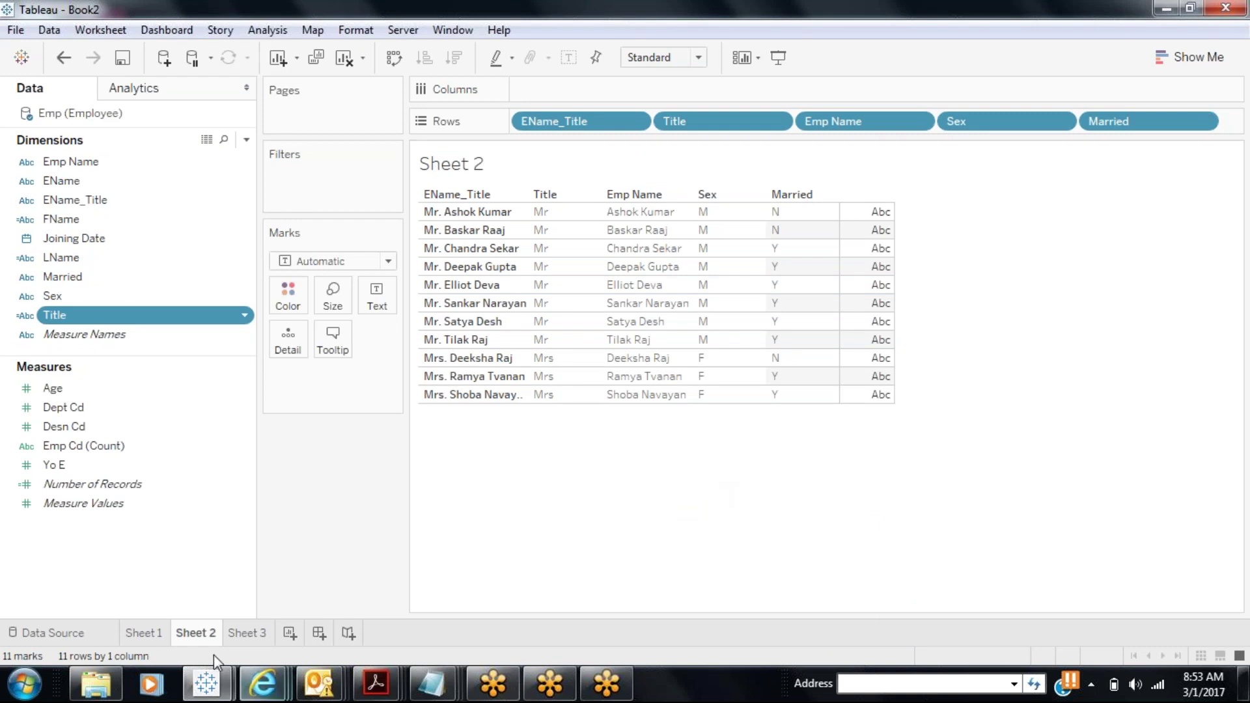
- Return to the Book1 workbook and add a new worksheet with Order Date as its columns
{"action": "left_click", "coordinate": [203, 677]}
{"action": "left_click", "coordinate": [189, 647]}
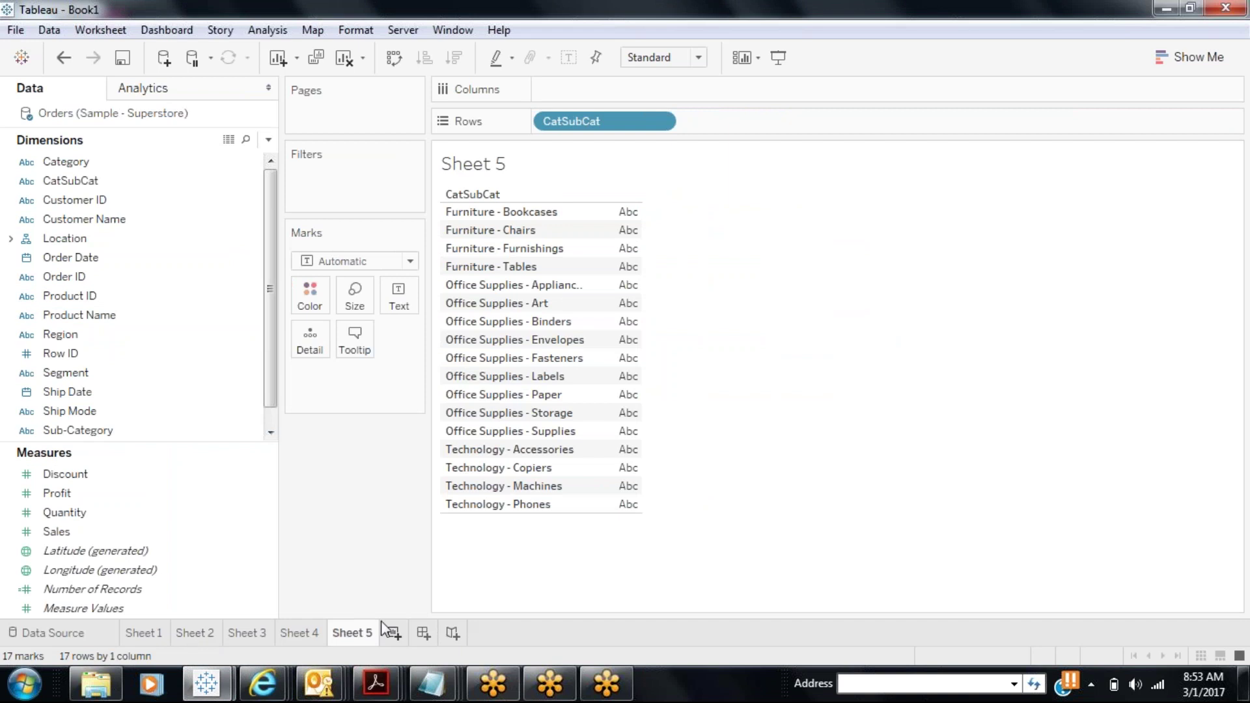
{"action": "left_click", "coordinate": [393, 633]}
{"action": "left_click_drag", "start_coordinate": [91, 257], "coordinate": [583, 91]}
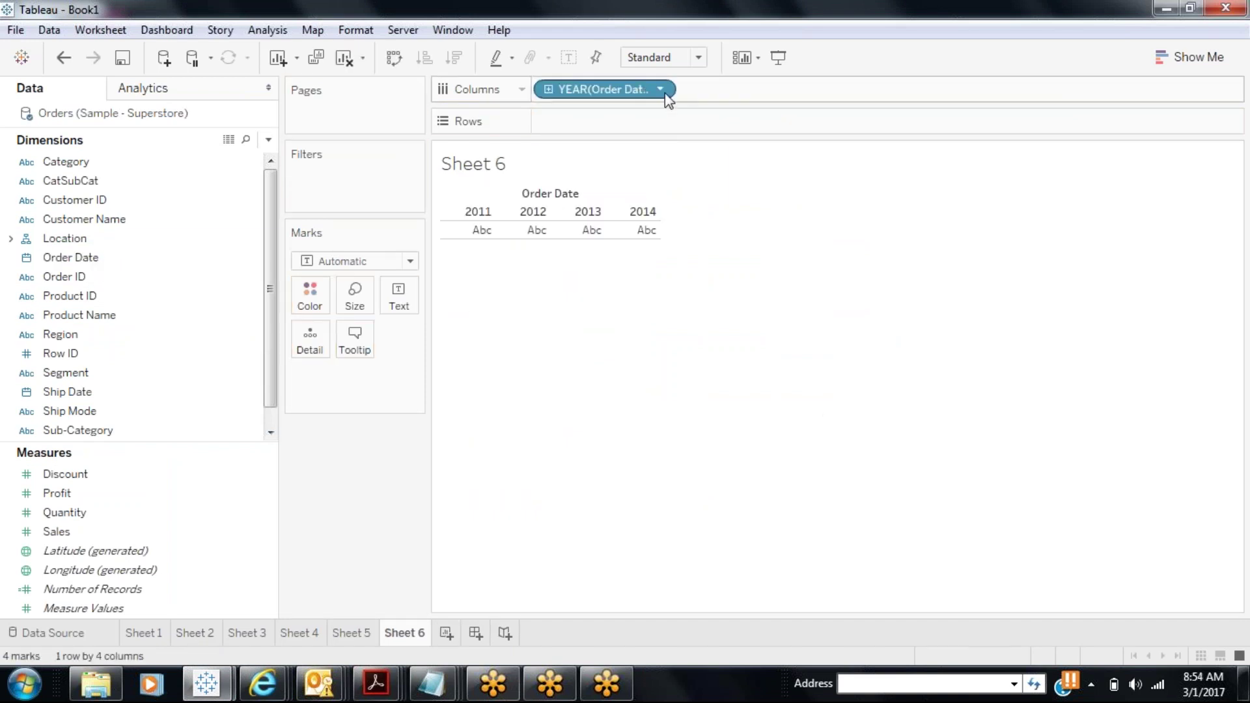
{"action": "left_click", "coordinate": [660, 89]}
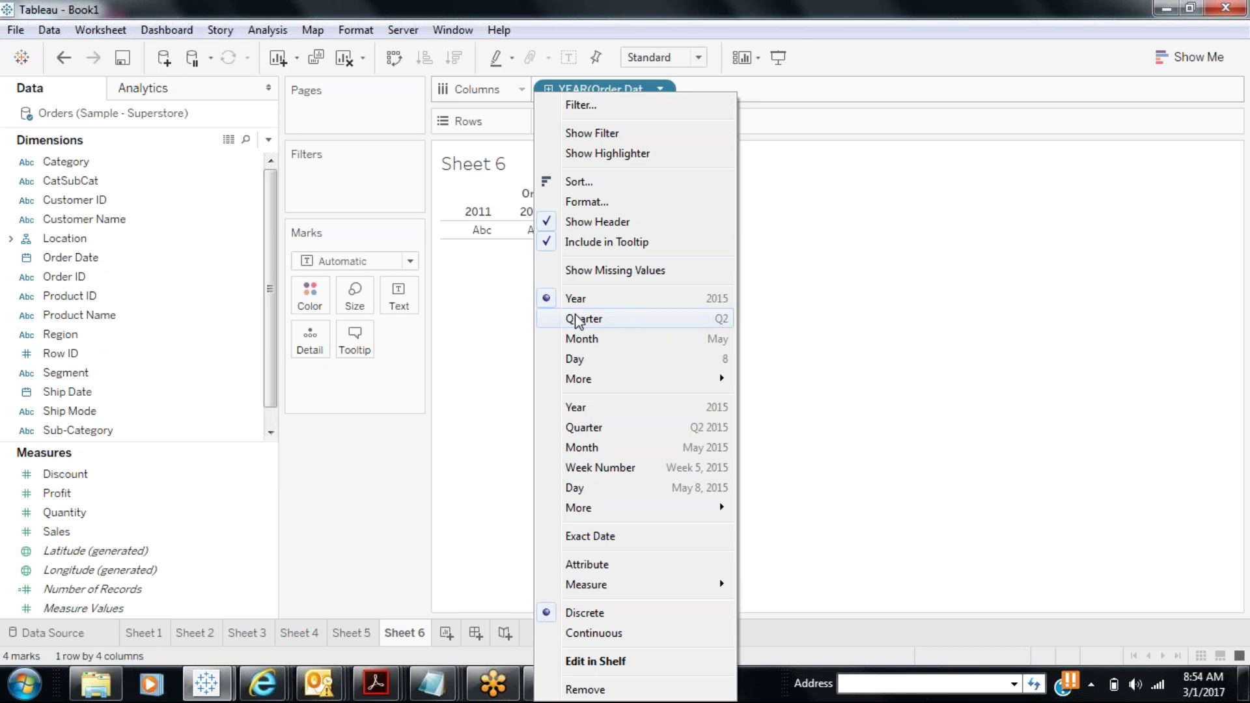
{"action": "left_click", "coordinate": [319, 502]}
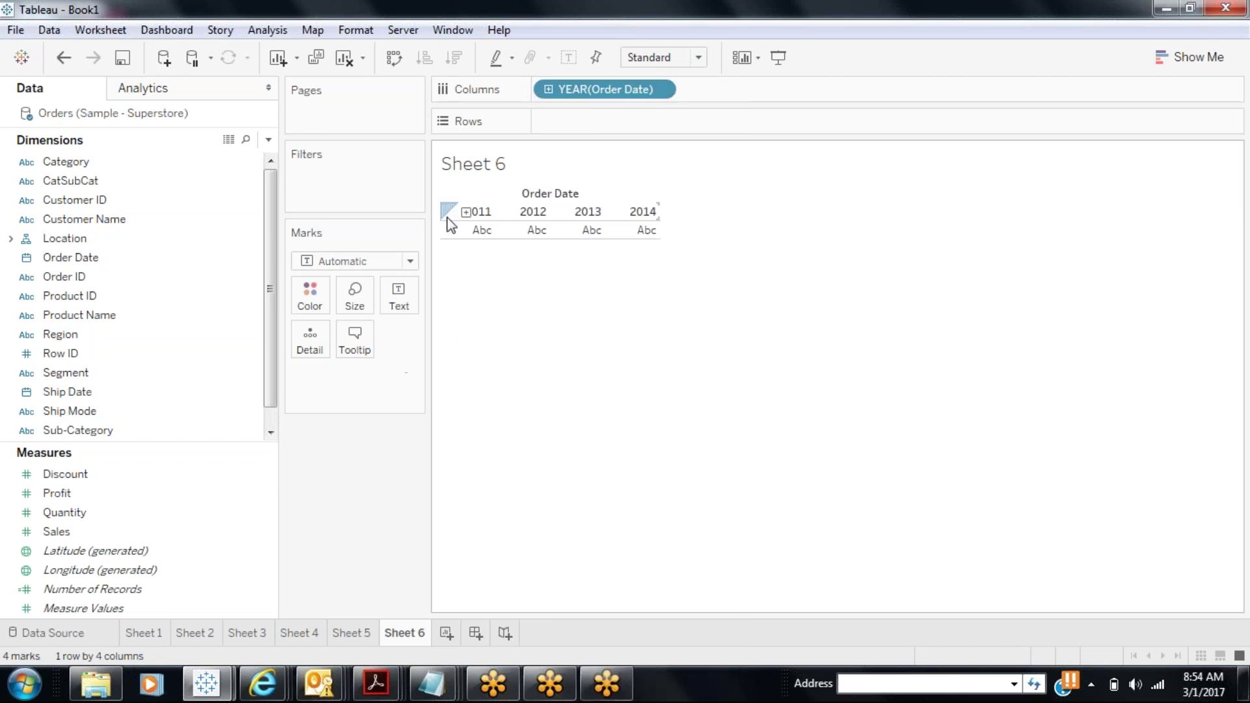
- Swap the rows and columns, and change the discrete Order Date level to Quarter and on to Month
{"action": "left_click", "coordinate": [394, 58]}
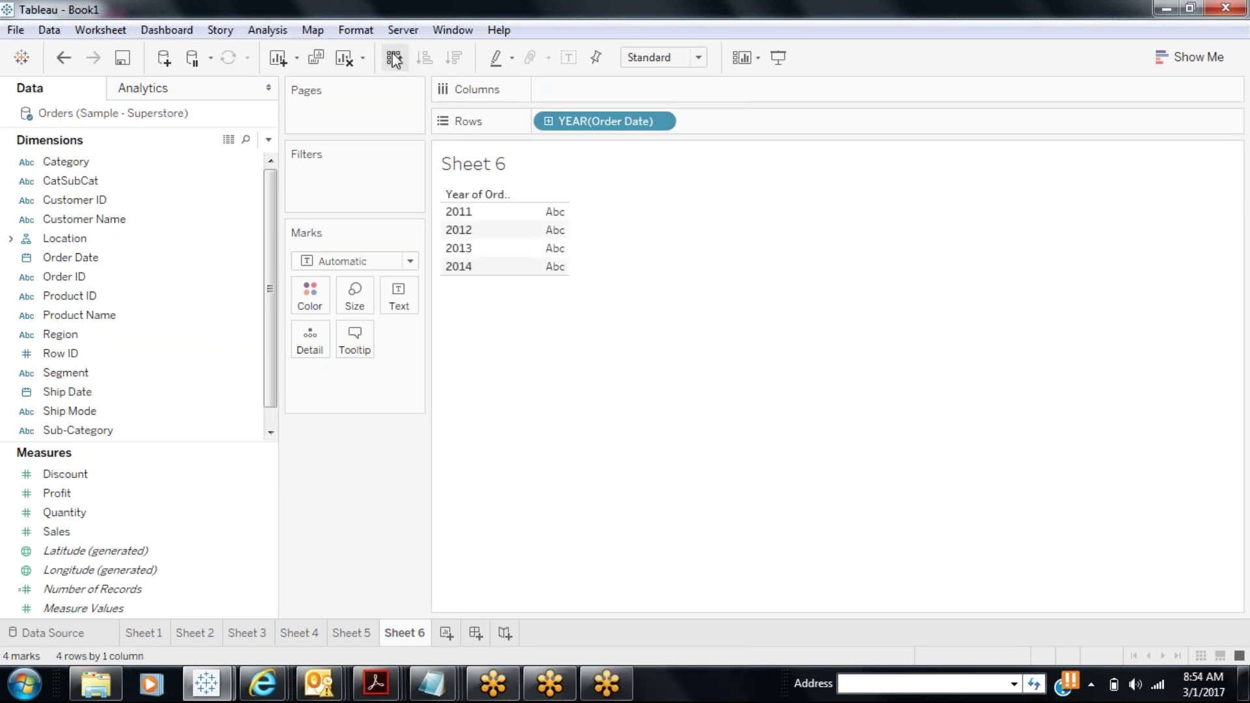
{"action": "left_click", "coordinate": [663, 121]}
{"action": "left_click", "coordinate": [646, 319]}
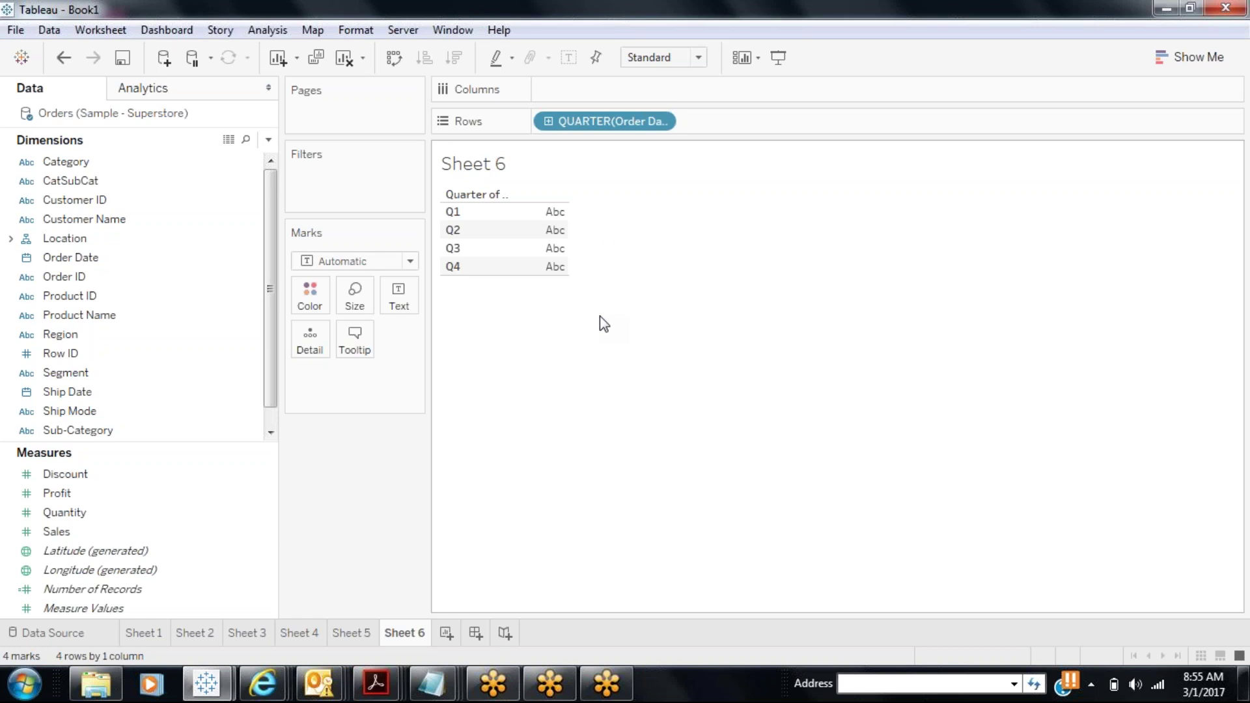
{"action": "left_click", "coordinate": [668, 122]}
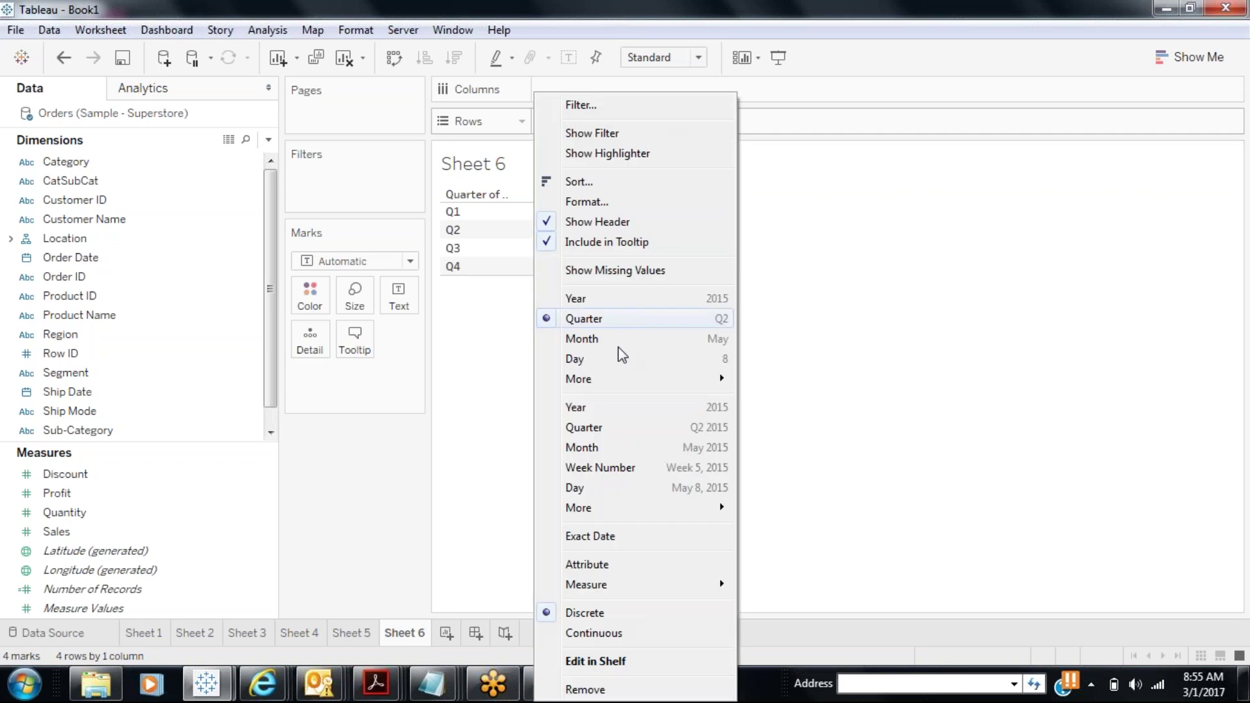
{"action": "left_click", "coordinate": [614, 342]}
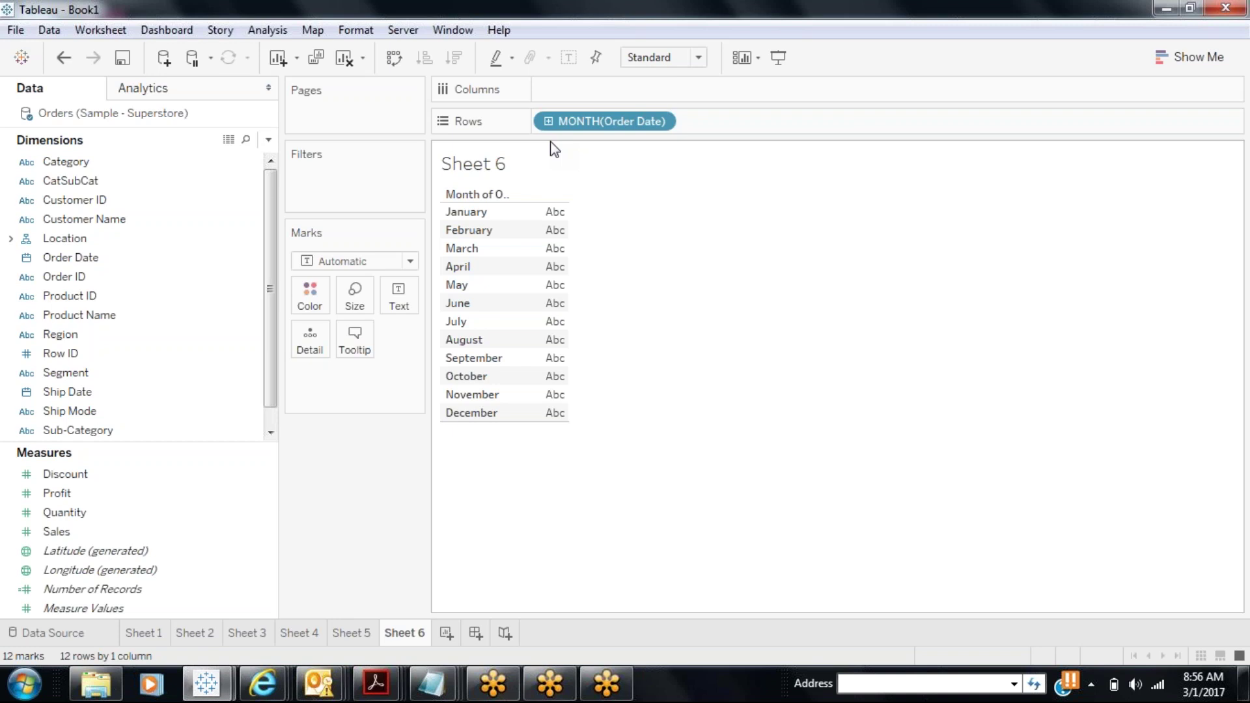
- Add Sales to the columns and swap the rows and columns to plot sales by month as a line chart
{"action": "left_click", "coordinate": [1190, 57]}
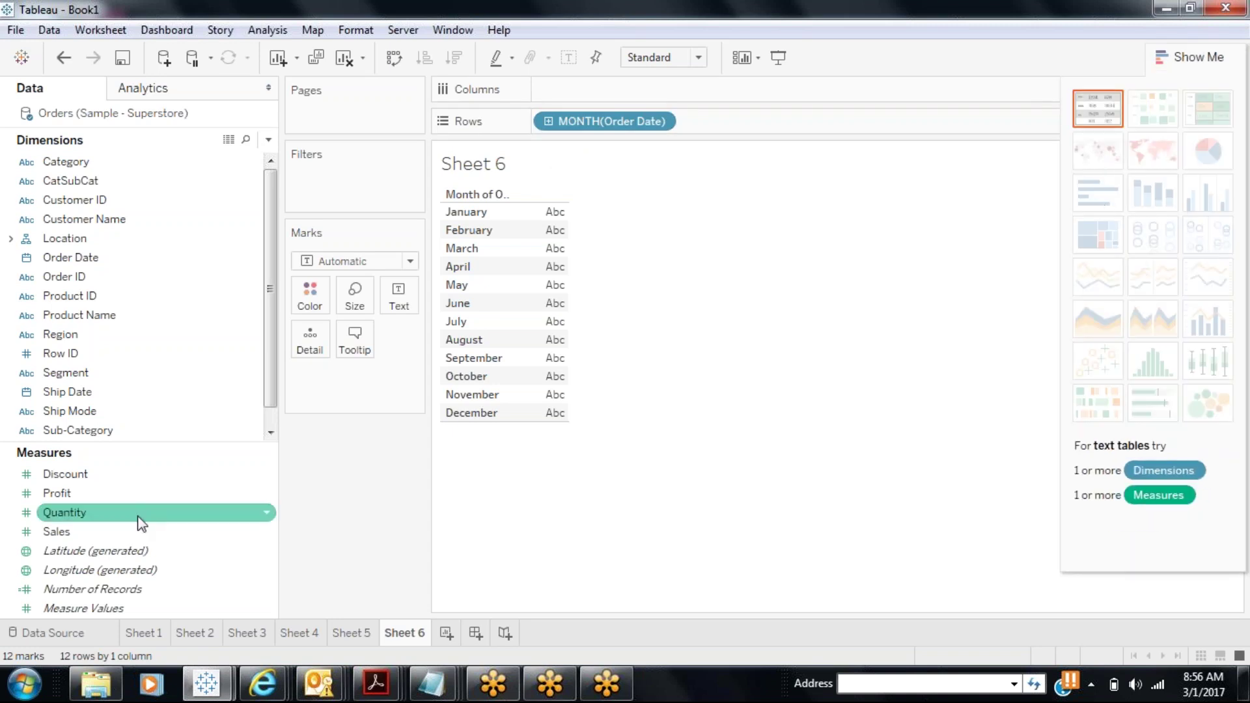
{"action": "left_click_drag", "start_coordinate": [90, 534], "coordinate": [601, 95]}
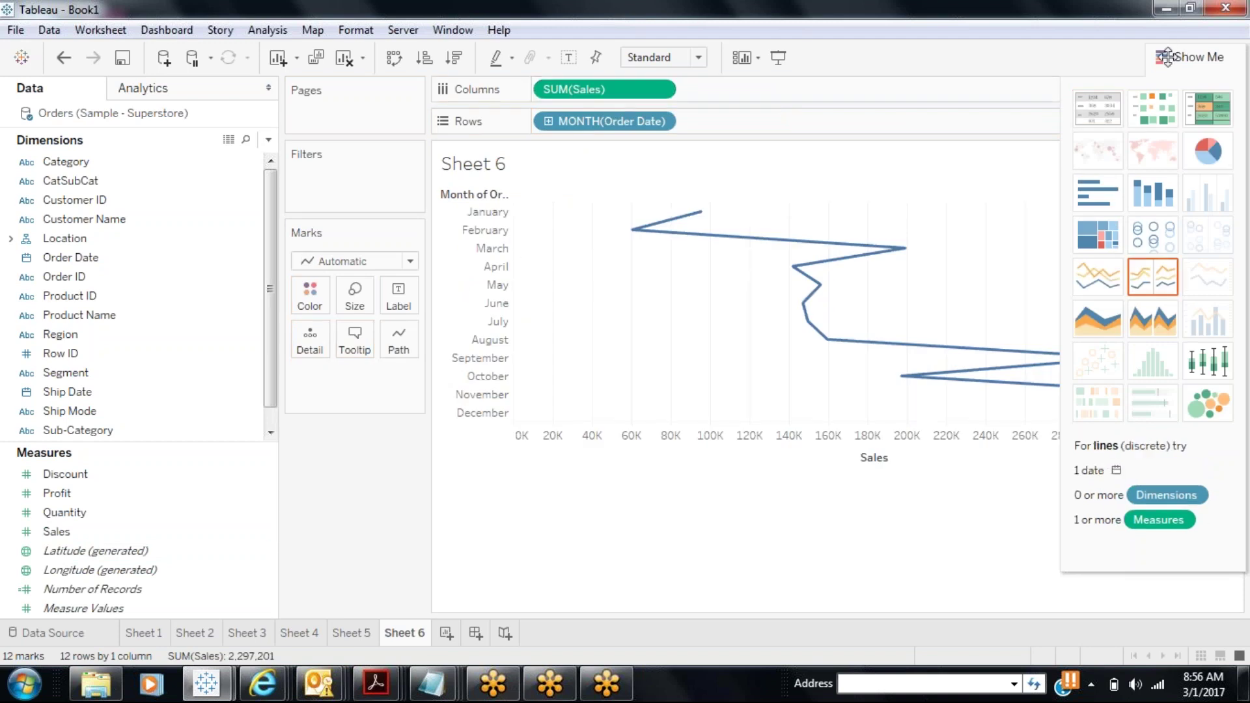
{"action": "left_click", "coordinate": [393, 58]}
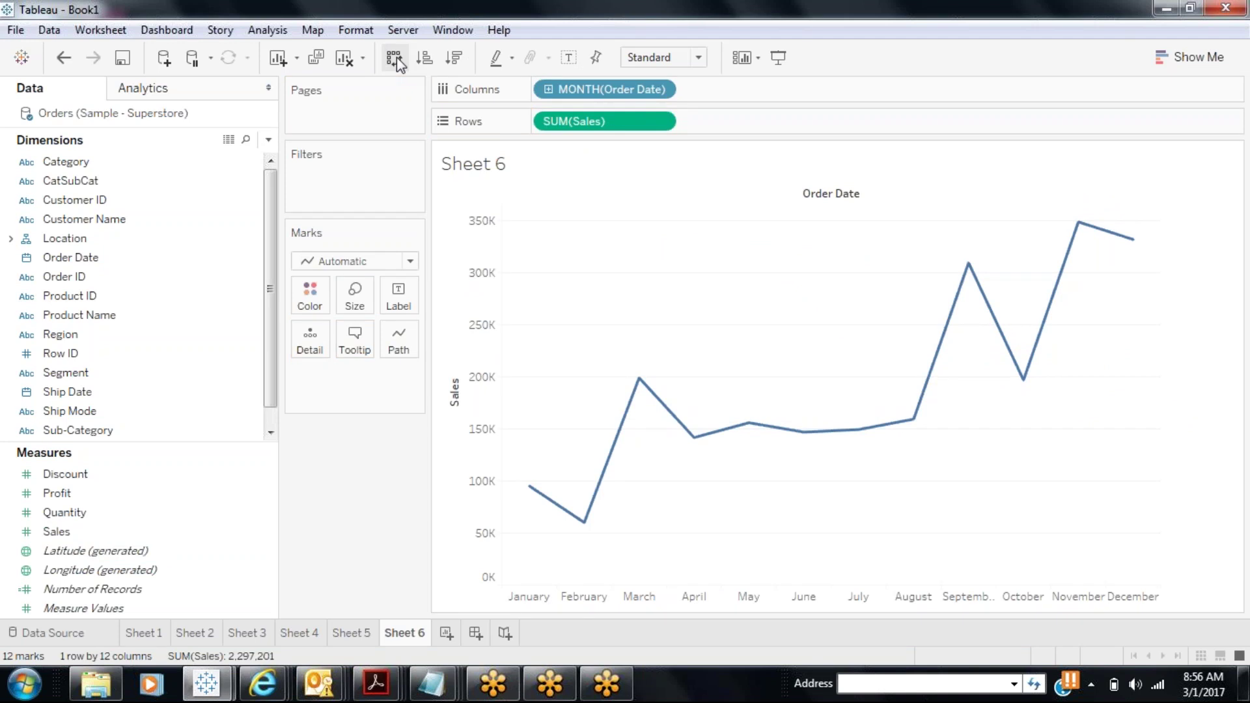
- Change Order Date in the columns to the continuous Month level that combines month and year
{"action": "mouse_move", "coordinate": [531, 488]}
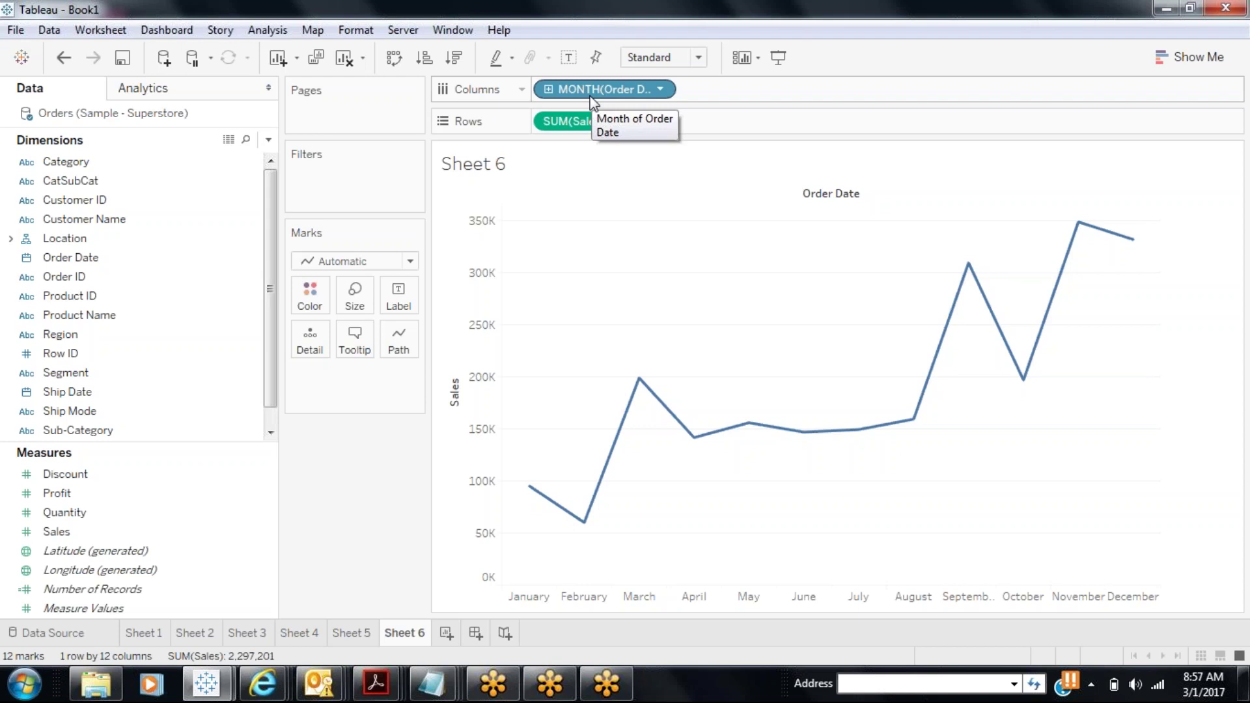
{"action": "left_click", "coordinate": [660, 90]}
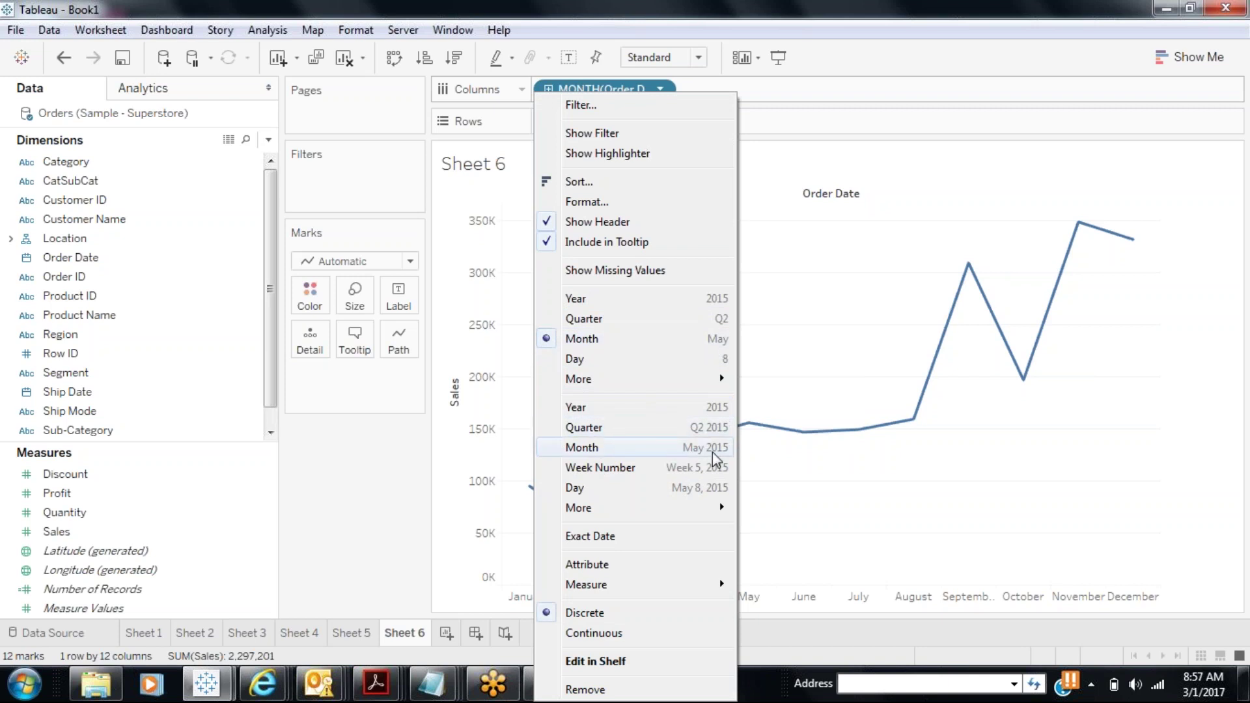
{"action": "left_click", "coordinate": [556, 451]}
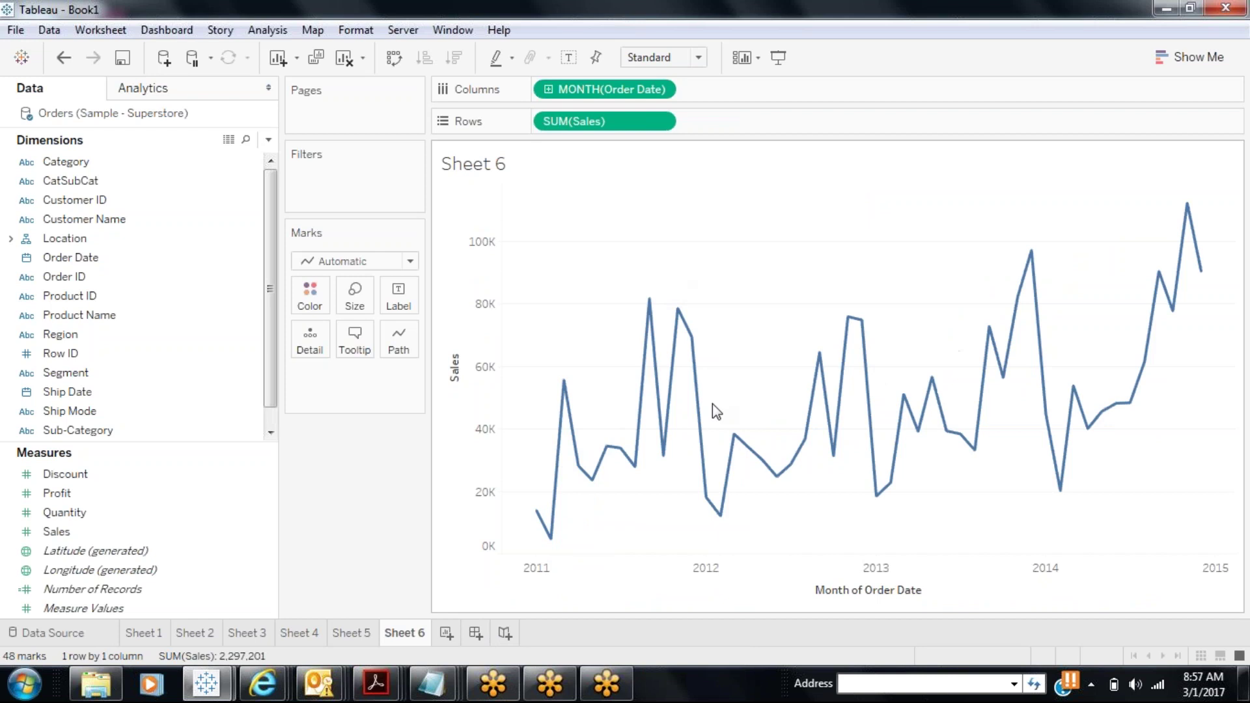
- Change Order Date in the columns to the discrete Quarter level and on to Week Number
{"action": "mouse_move", "coordinate": [898, 477]}
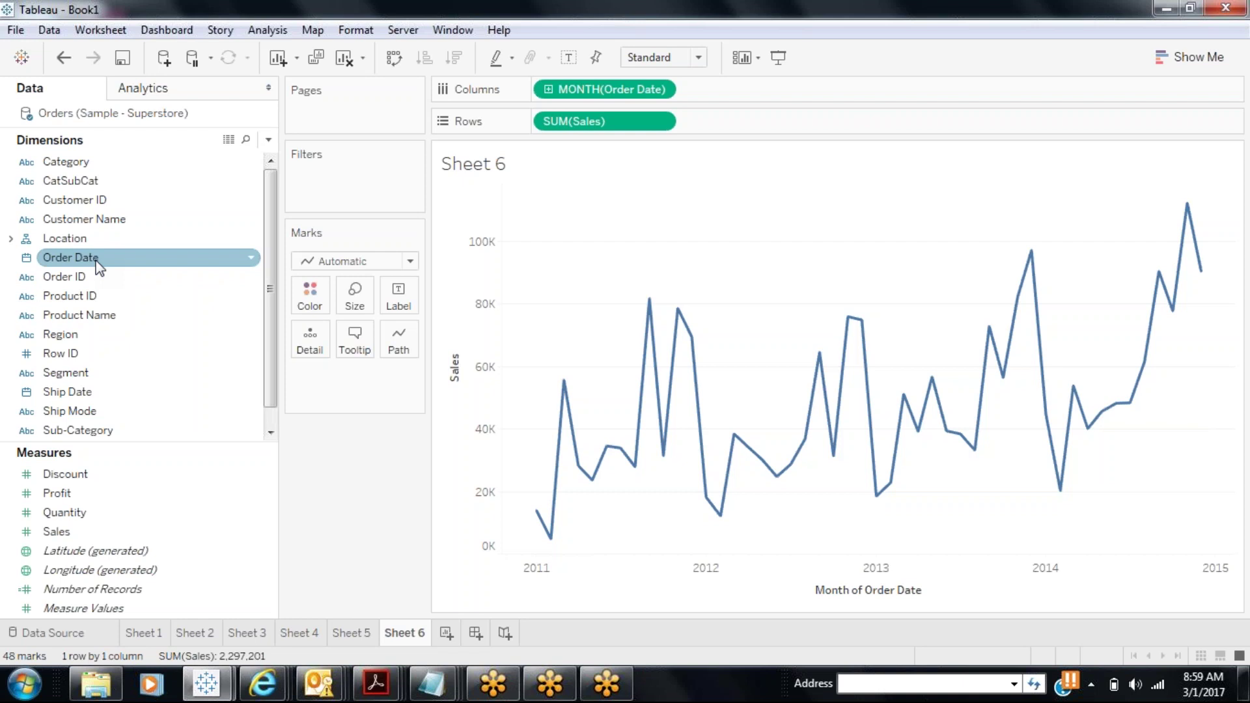
{"action": "left_click", "coordinate": [660, 91]}
{"action": "mouse_move", "coordinate": [624, 359]}
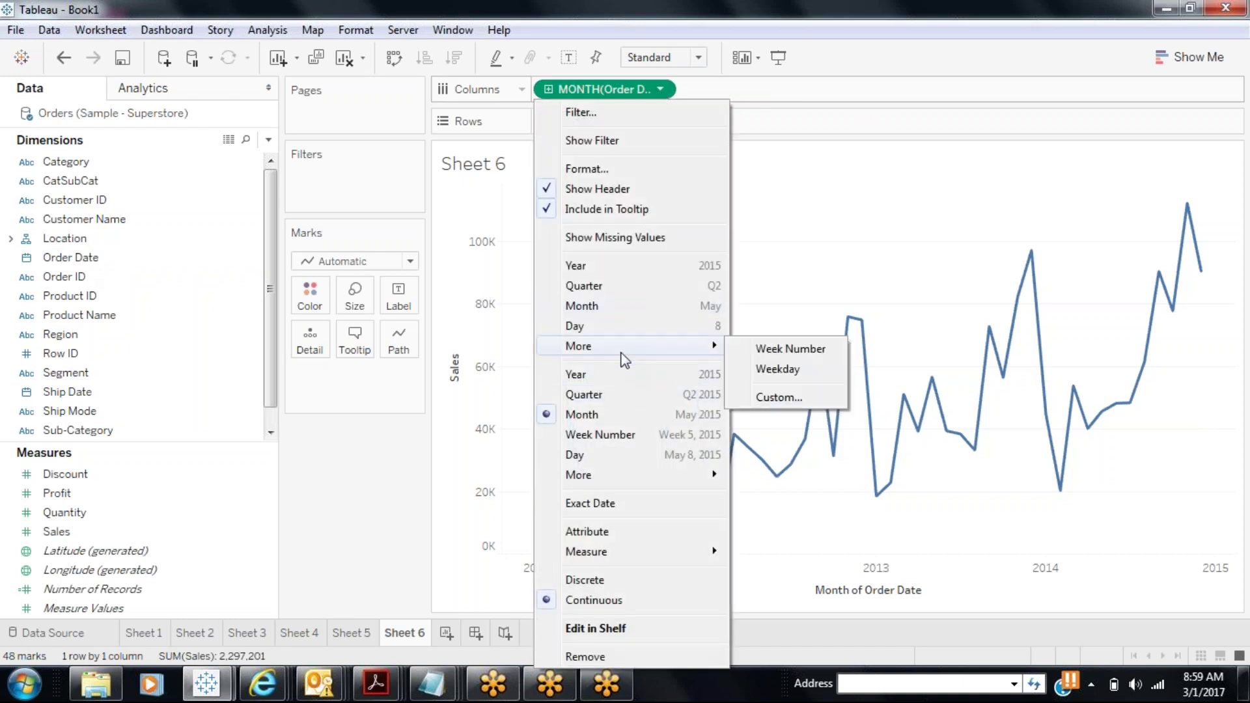
{"action": "left_click", "coordinate": [595, 288]}
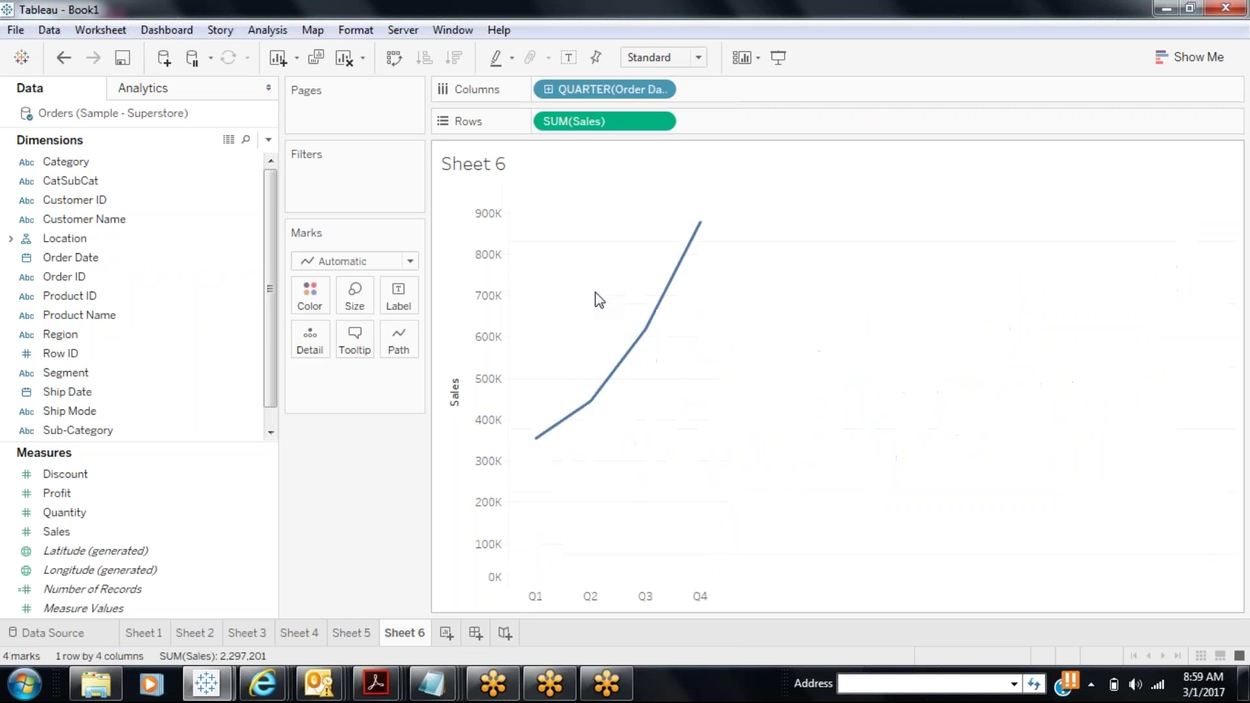
{"action": "left_click", "coordinate": [661, 91]}
{"action": "mouse_move", "coordinate": [653, 384]}
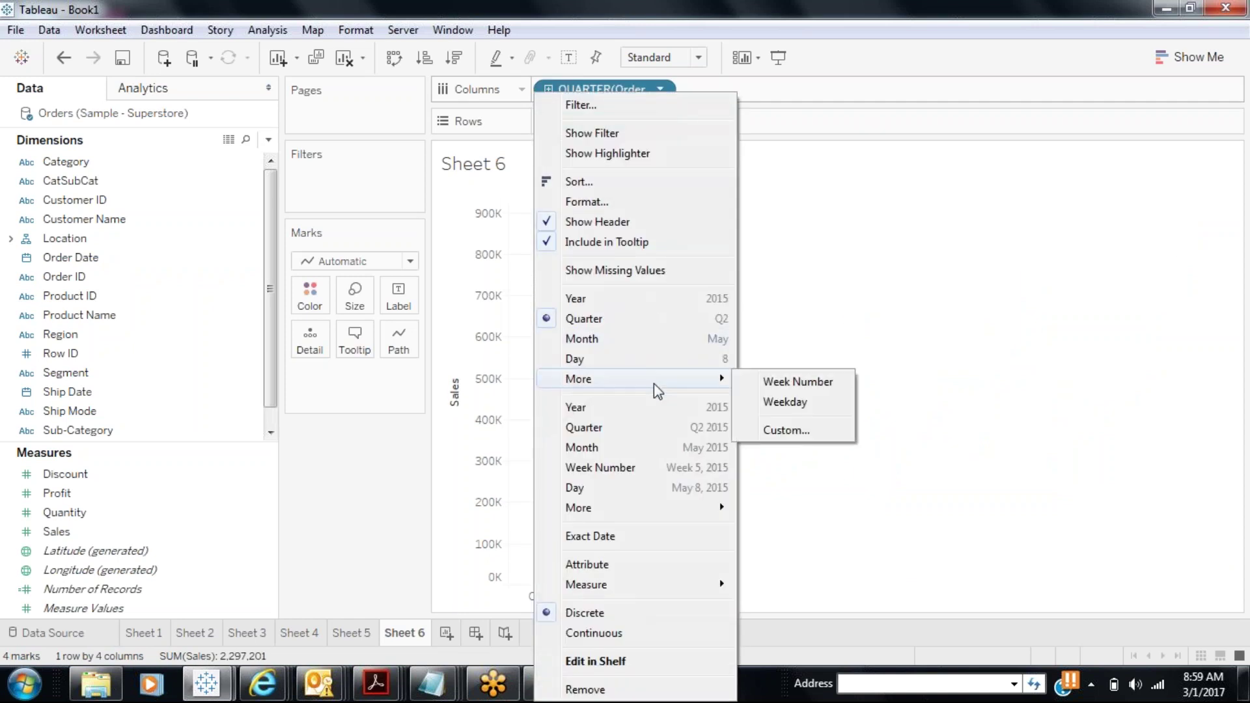
{"action": "left_click", "coordinate": [756, 386]}
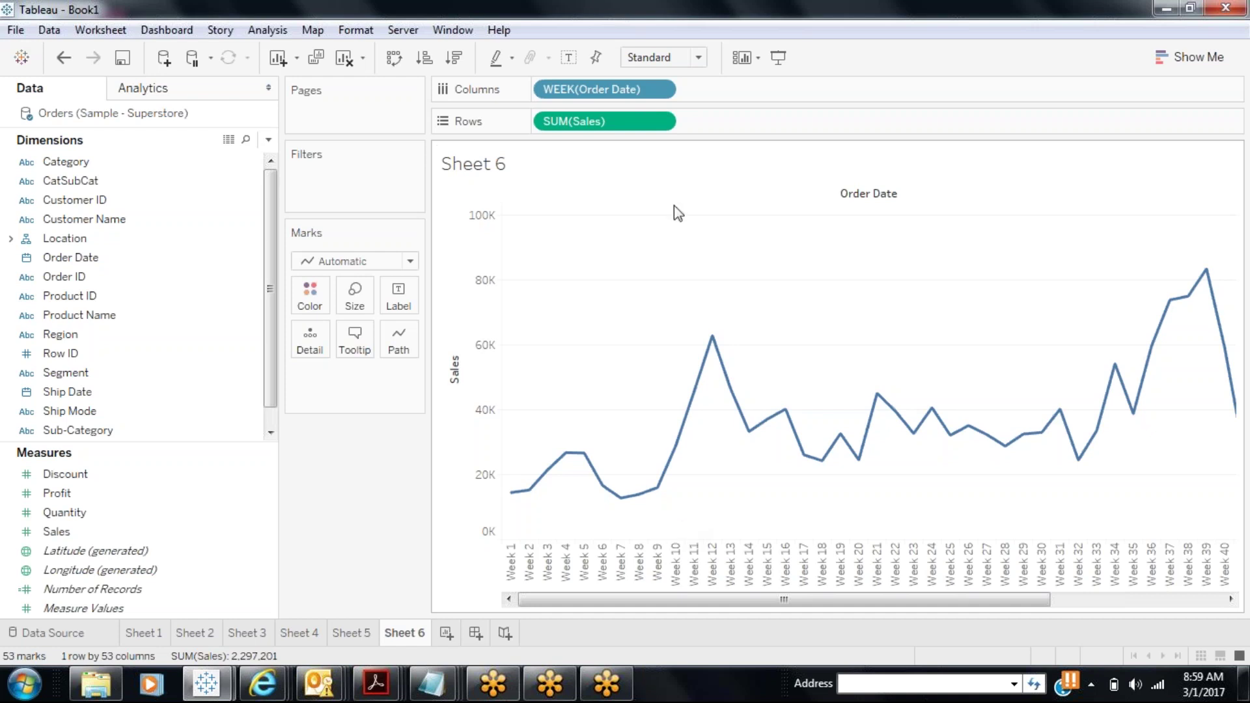
- Change Order Date in the columns to the Weekday level
{"action": "left_click", "coordinate": [660, 89]}
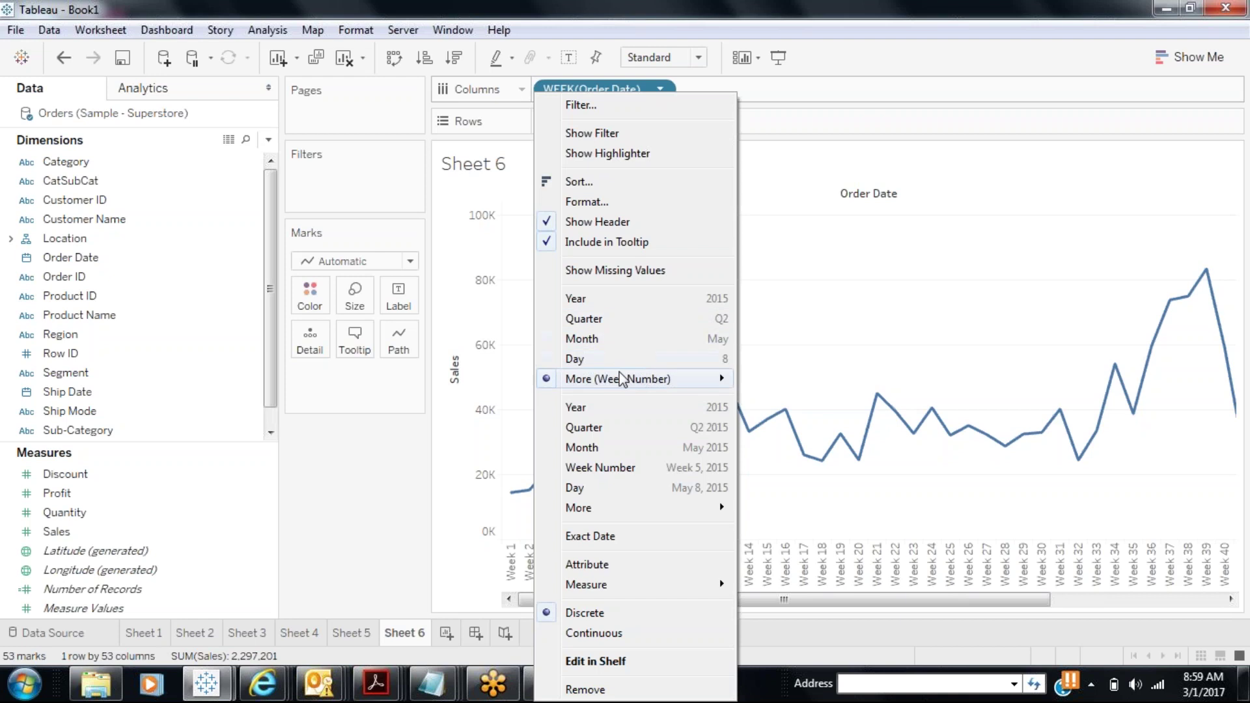
{"action": "mouse_move", "coordinate": [651, 379]}
{"action": "left_click", "coordinate": [815, 404]}
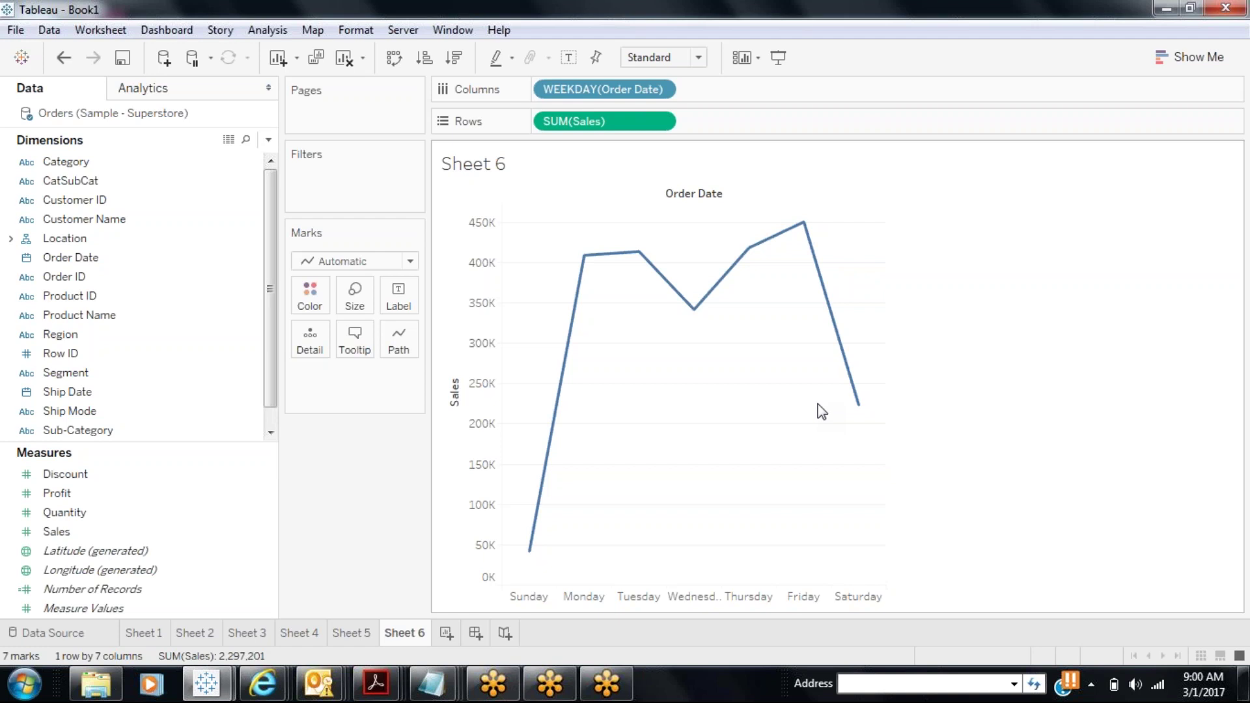
- Change Order Date in the columns to a custom date with the Month / Year detail
{"action": "left_click", "coordinate": [660, 89]}
{"action": "mouse_move", "coordinate": [622, 383]}
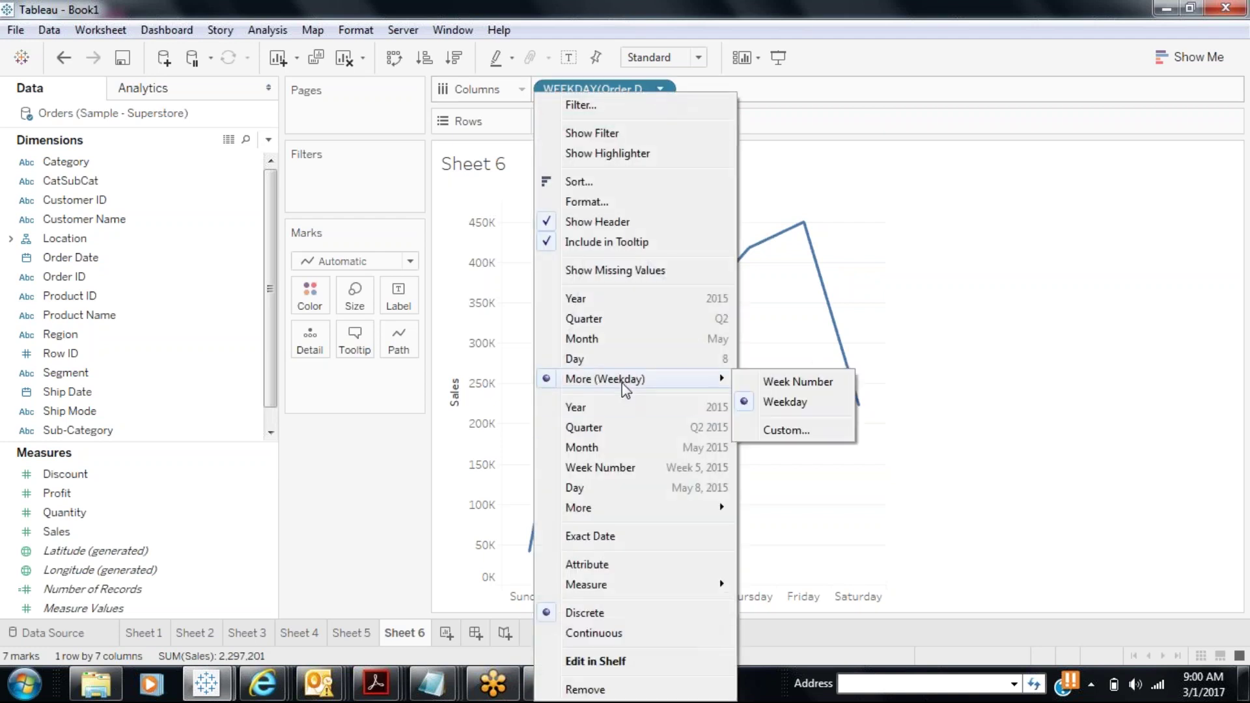
{"action": "left_click", "coordinate": [779, 431]}
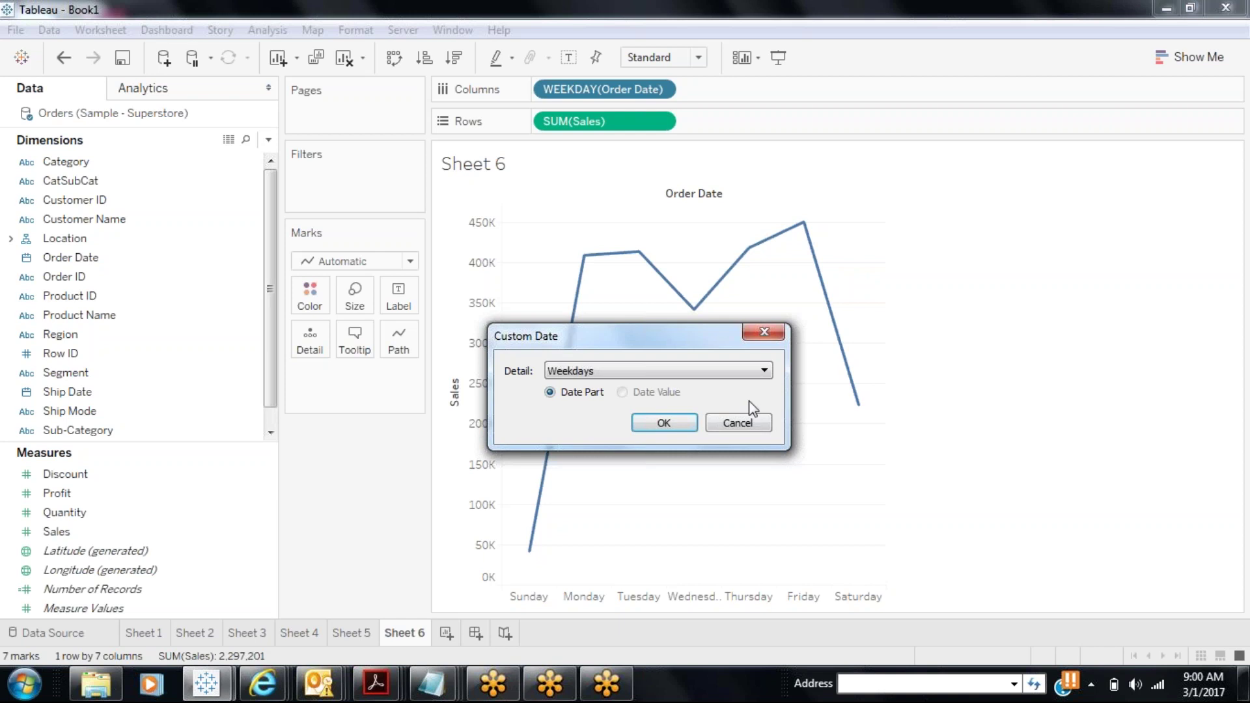
{"action": "left_click", "coordinate": [743, 373]}
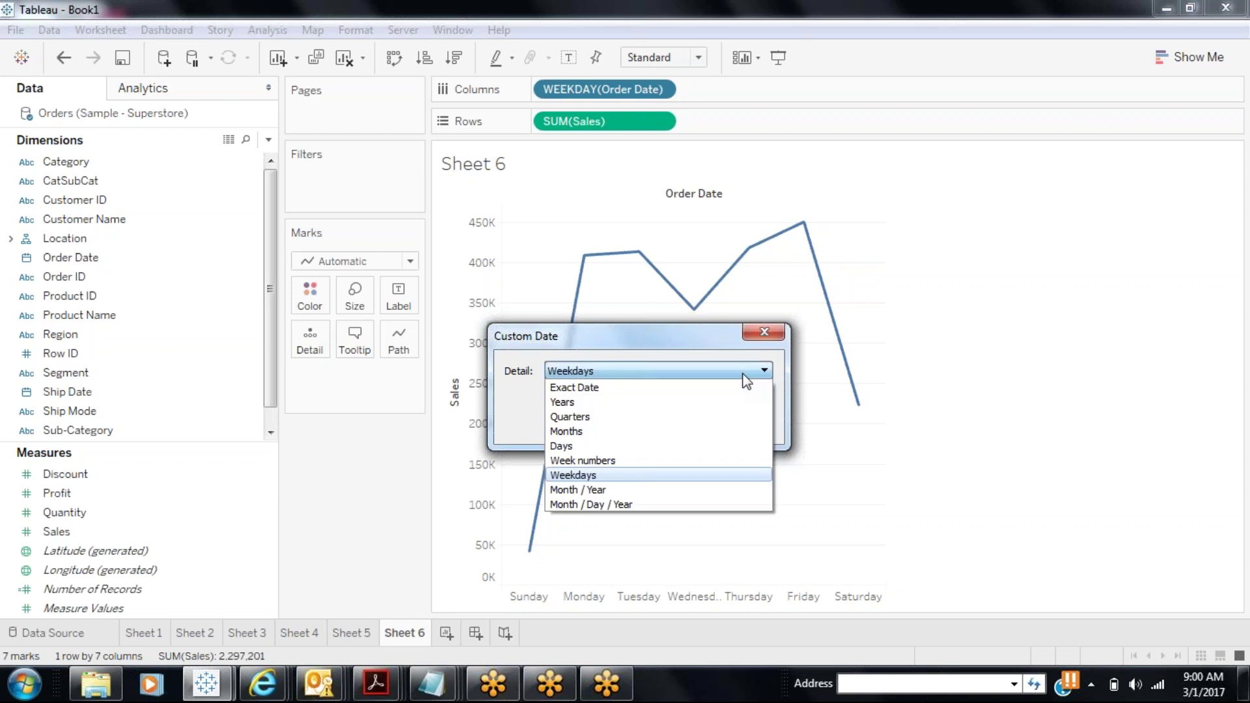
{"action": "left_click", "coordinate": [640, 489]}
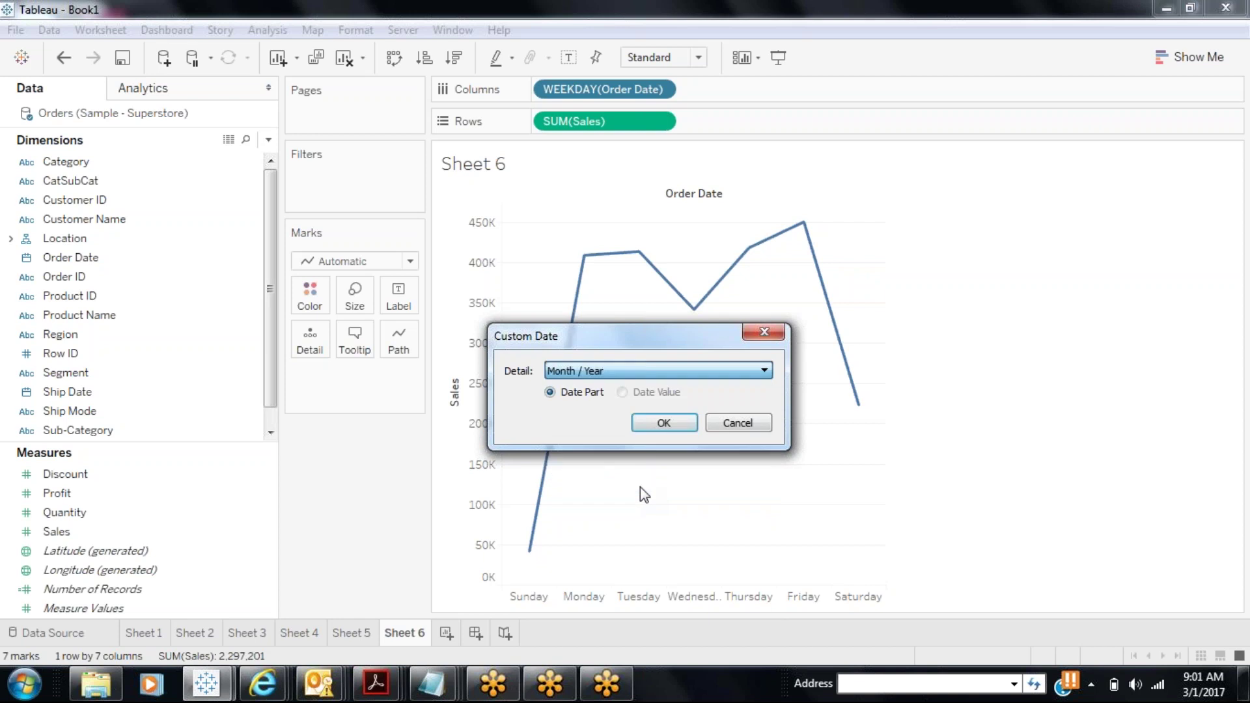
{"action": "left_click", "coordinate": [650, 424]}
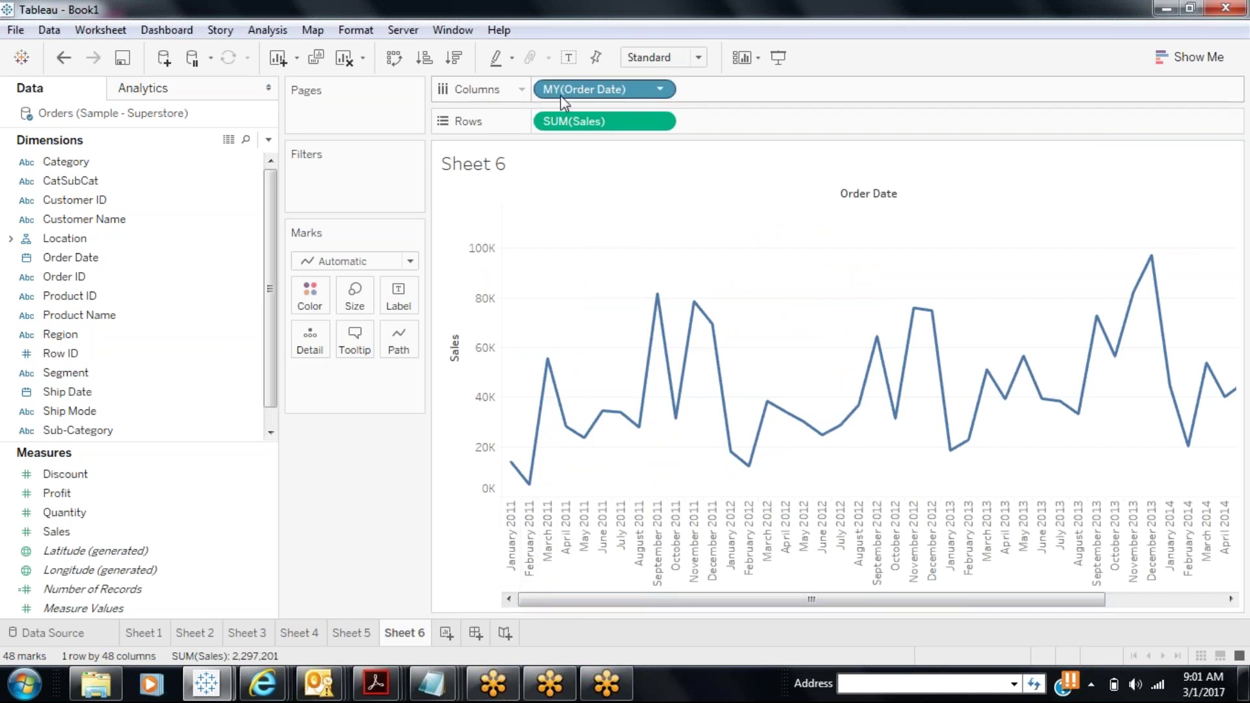
- Set Order Date's custom date detail to Month / Day / Year and swap the rows and columns
{"action": "left_click", "coordinate": [663, 89]}
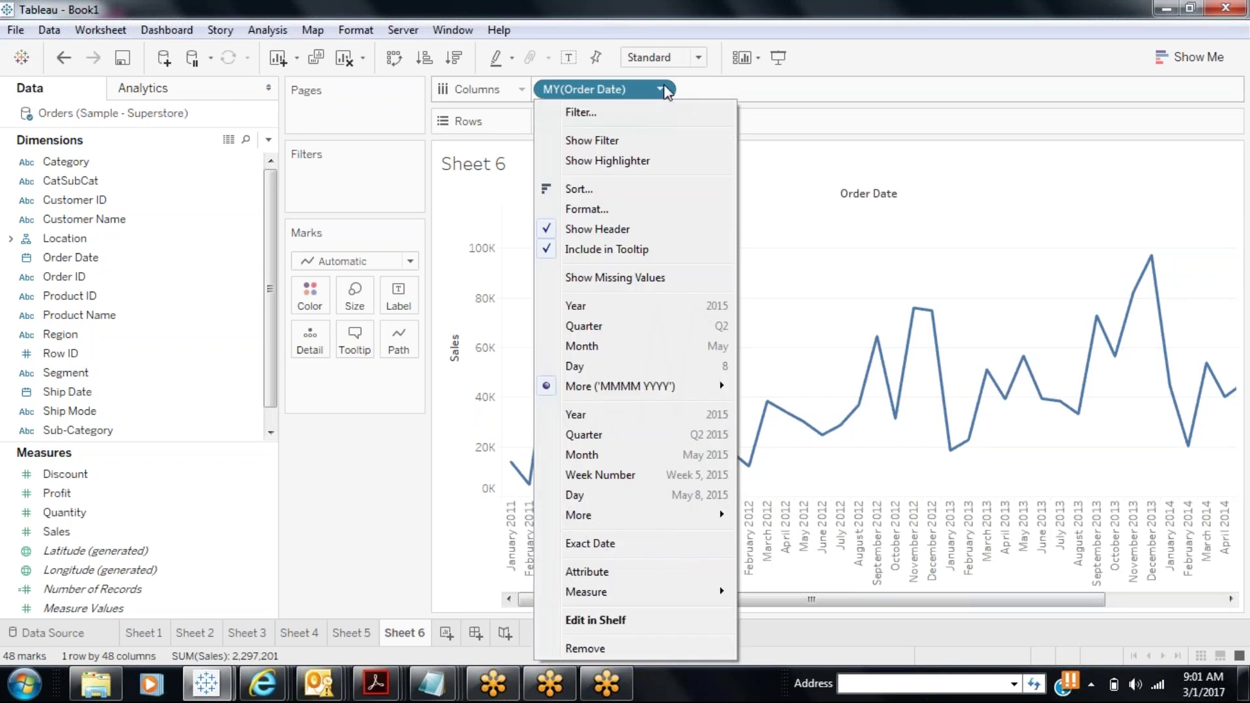
{"action": "mouse_move", "coordinate": [636, 390]}
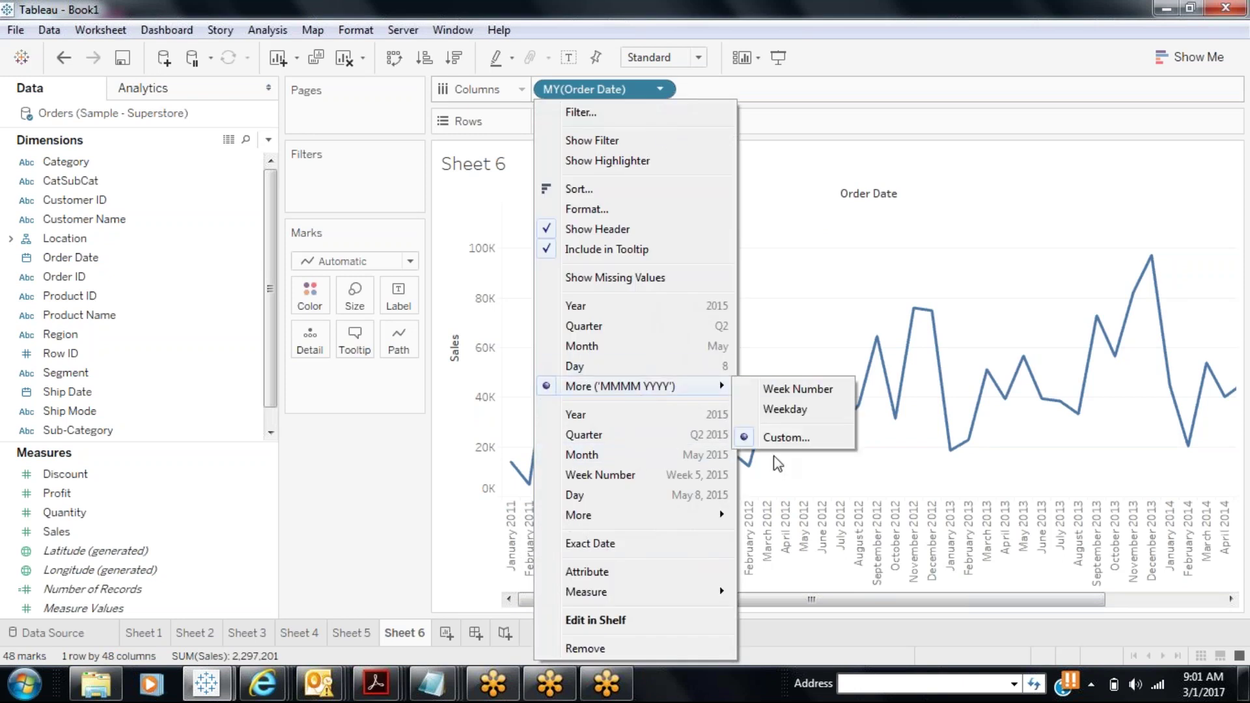
{"action": "left_click", "coordinate": [773, 438]}
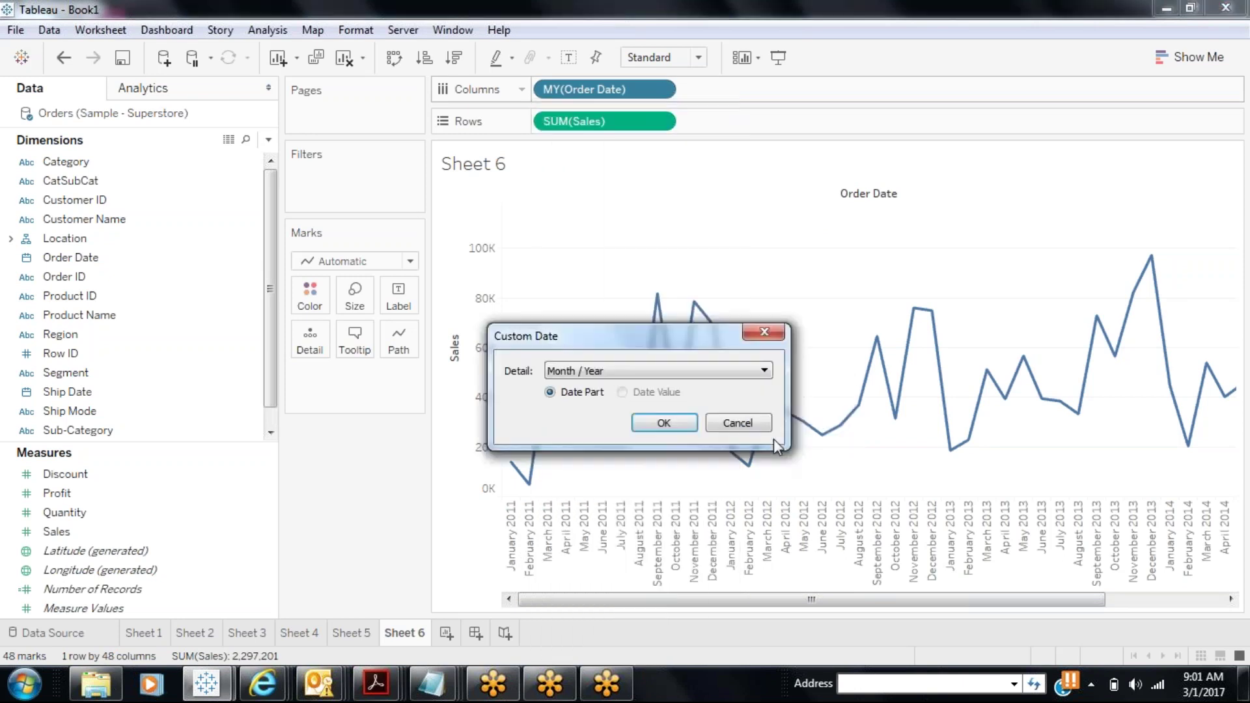
{"action": "left_click", "coordinate": [631, 371]}
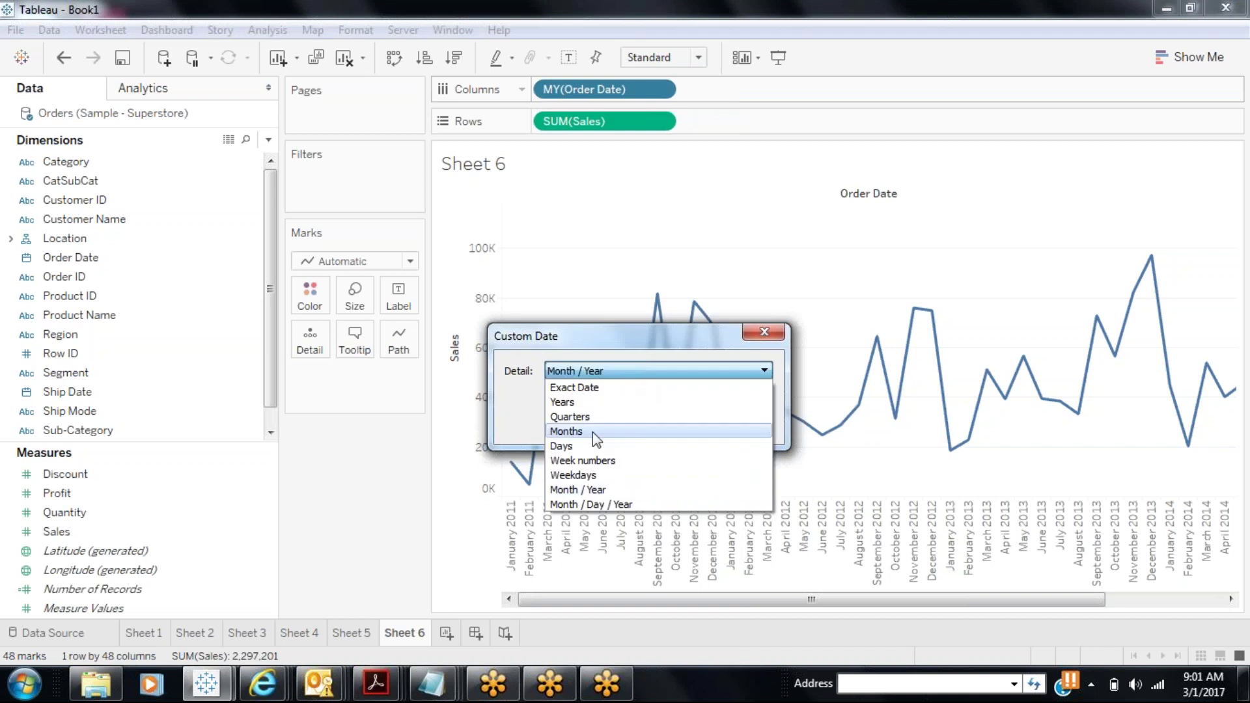
{"action": "left_click", "coordinate": [587, 505]}
{"action": "left_click", "coordinate": [678, 427]}
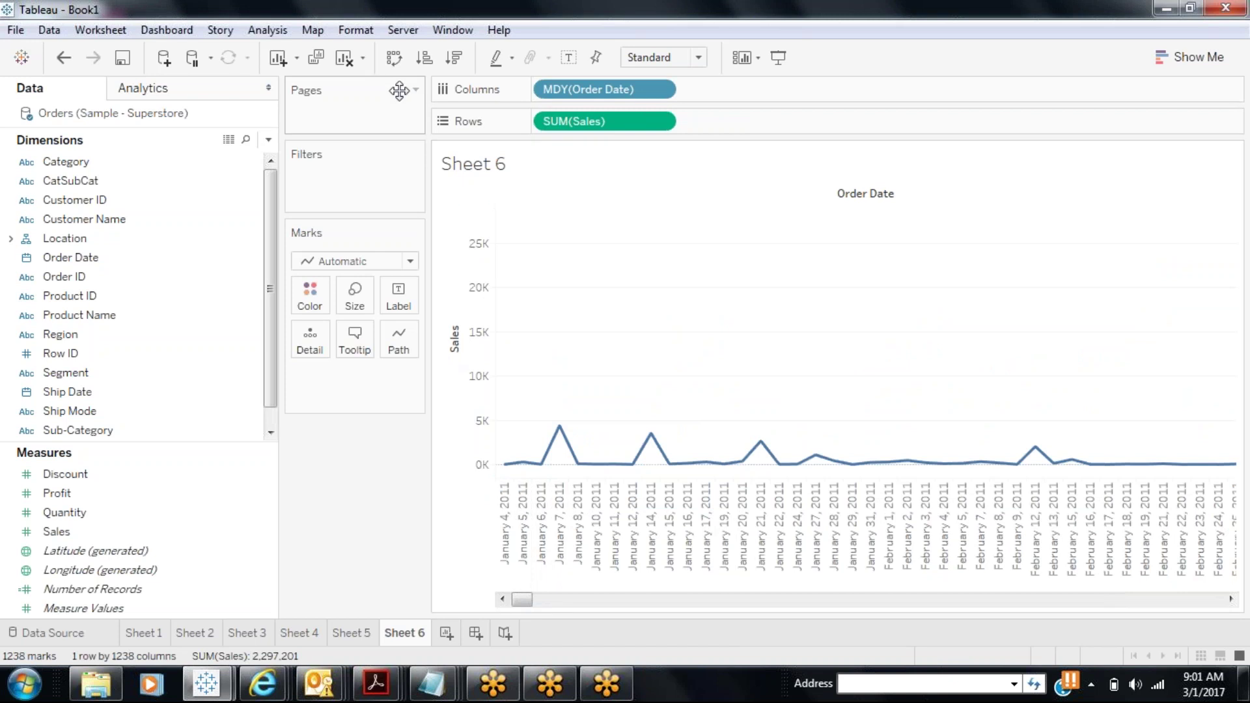
{"action": "left_click", "coordinate": [395, 62]}
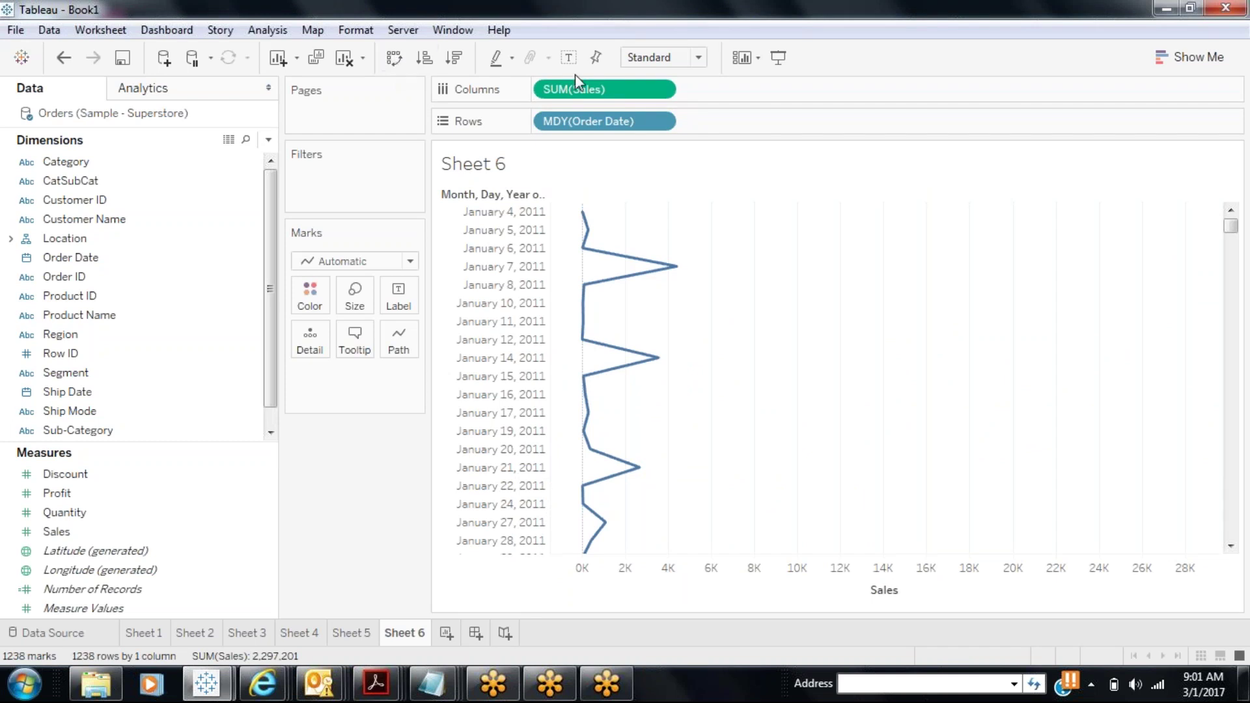
- Change Order Date in the rows to a custom date with the Years detail as a Date Value
{"action": "left_click", "coordinate": [660, 122]}
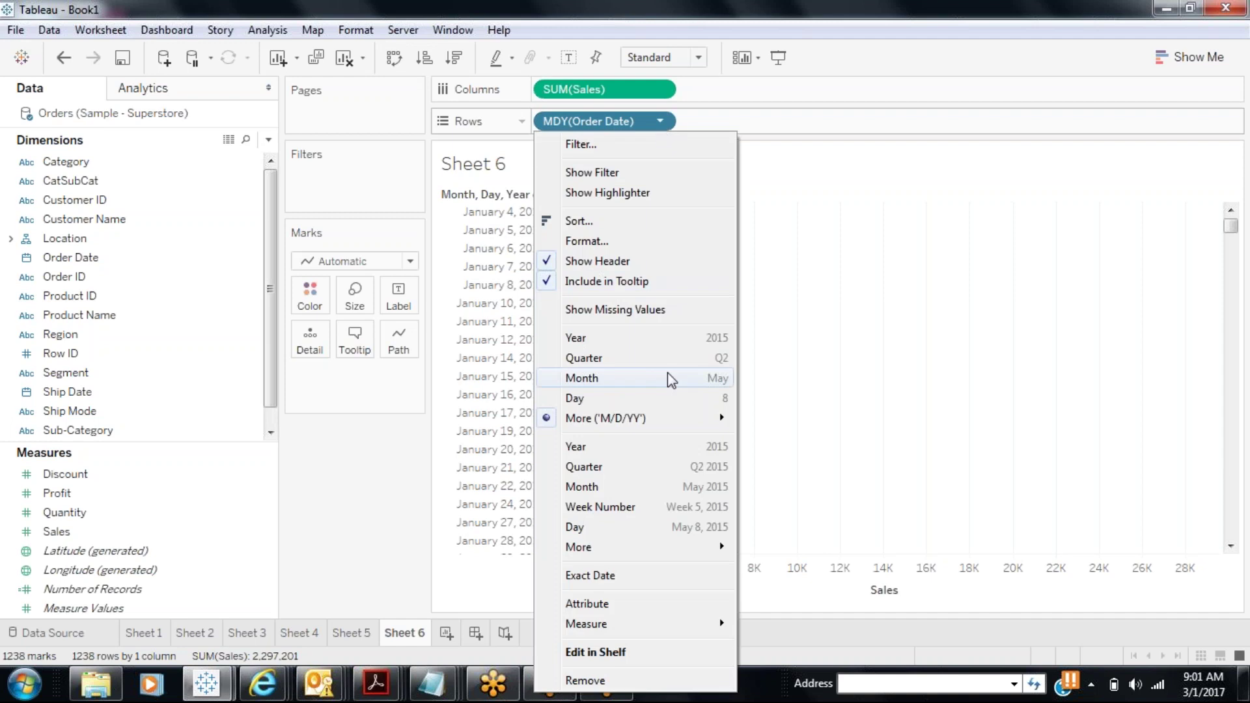
{"action": "mouse_move", "coordinate": [647, 419]}
{"action": "left_click", "coordinate": [805, 478]}
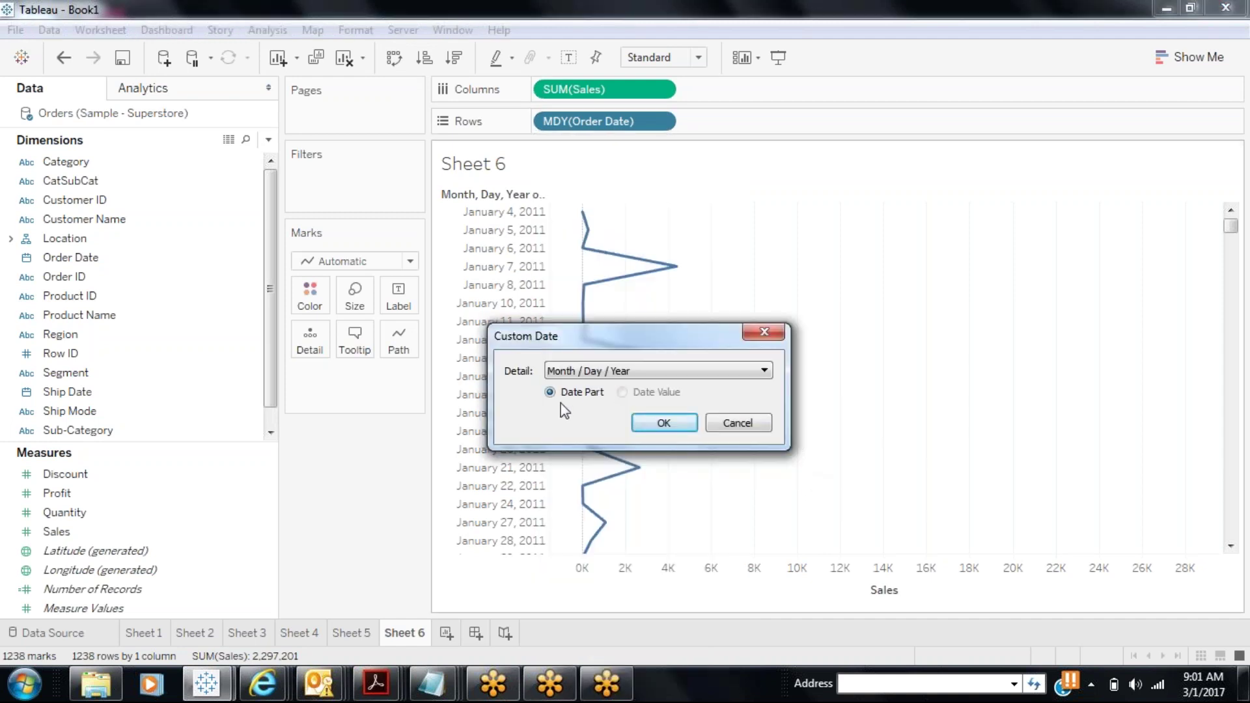
{"action": "left_click", "coordinate": [602, 374]}
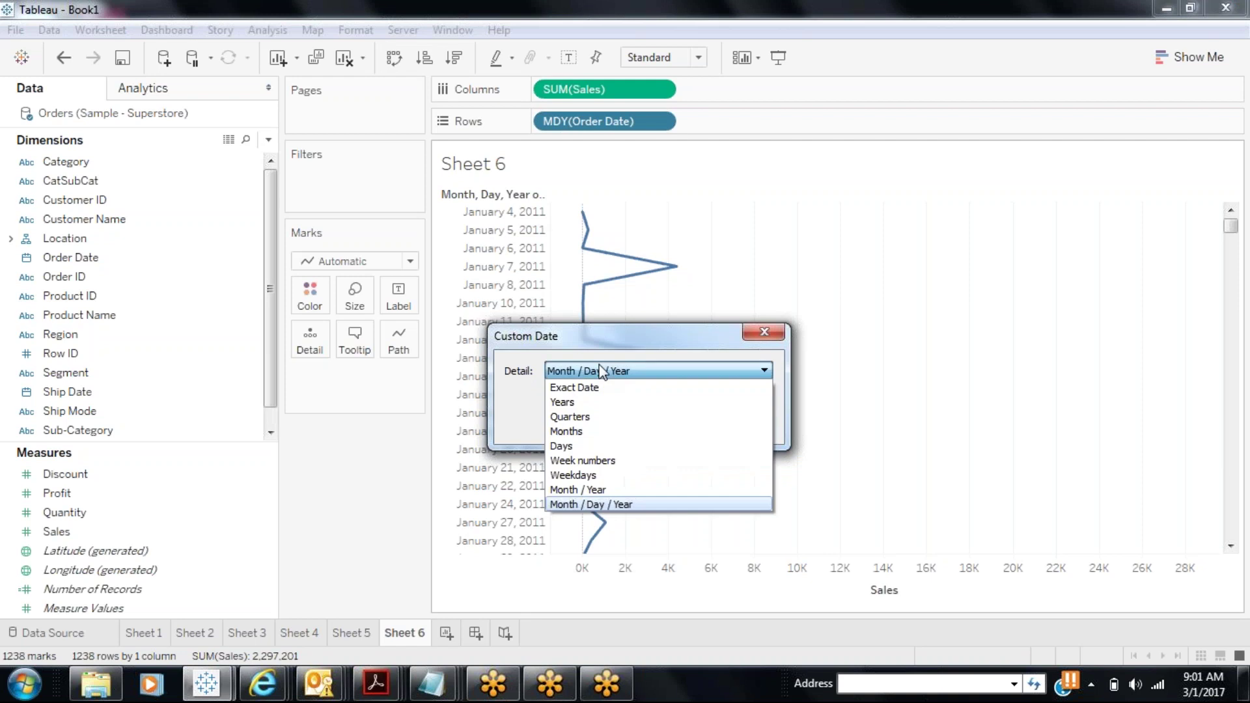
{"action": "left_click", "coordinate": [563, 402]}
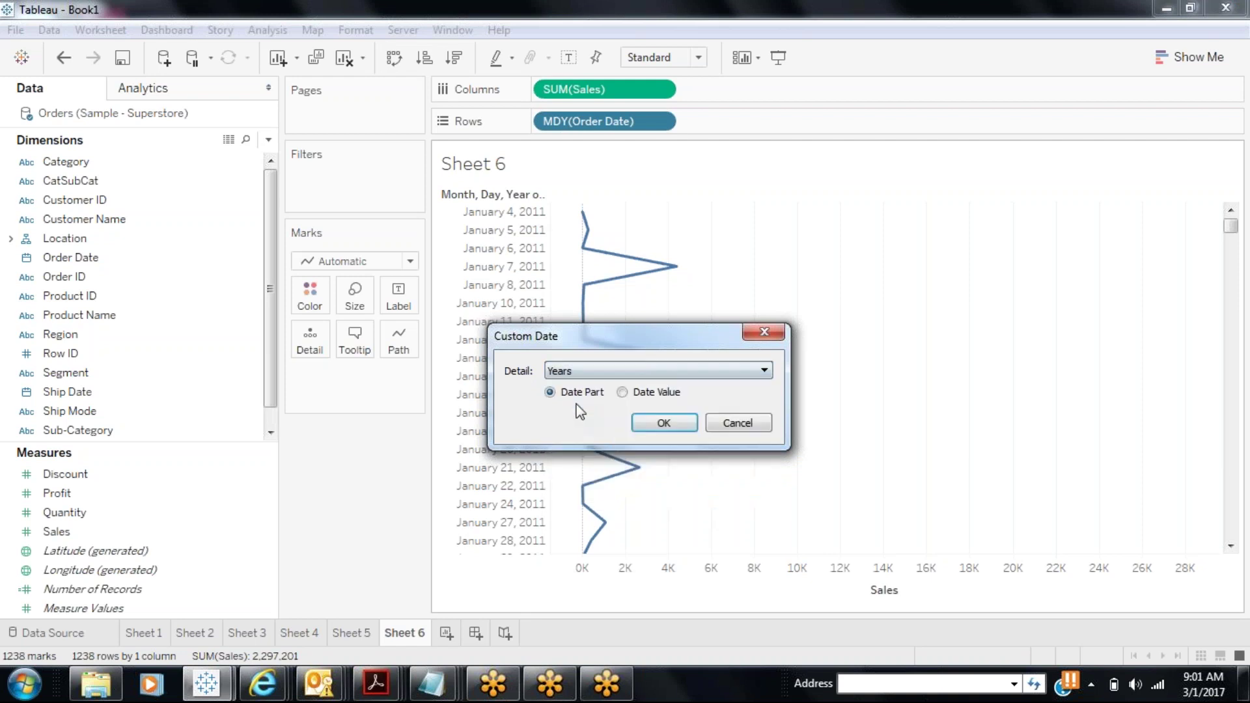
{"action": "left_click", "coordinate": [621, 393]}
{"action": "left_click", "coordinate": [649, 423]}
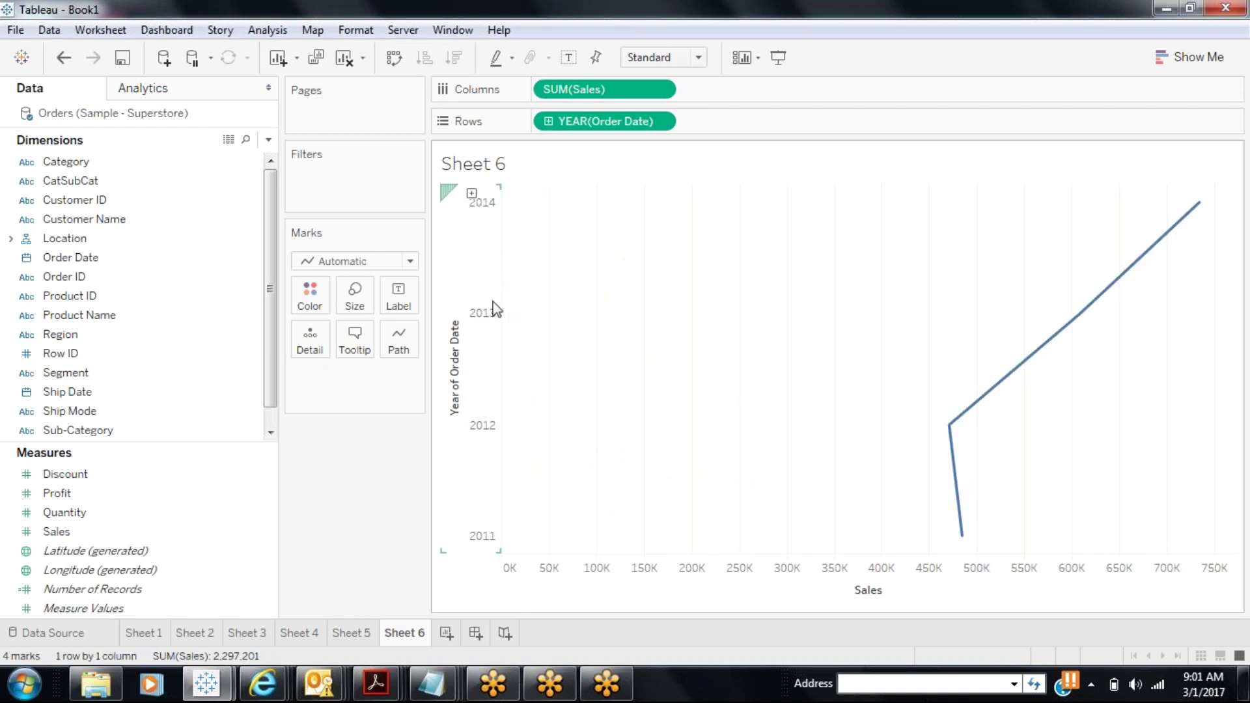
- Change Order Date in the rows to a custom date part with the Month / Day / Year detail
{"action": "left_click", "coordinate": [658, 124]}
{"action": "mouse_move", "coordinate": [608, 510]}
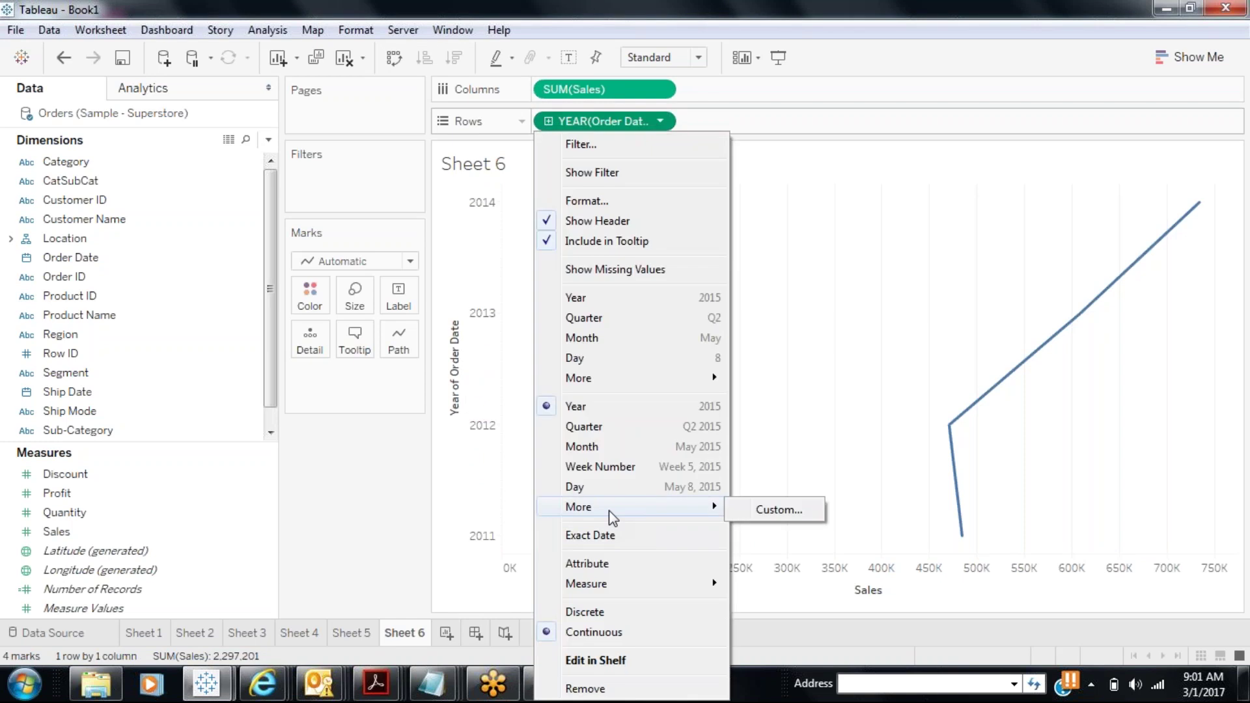
{"action": "left_click", "coordinate": [741, 514]}
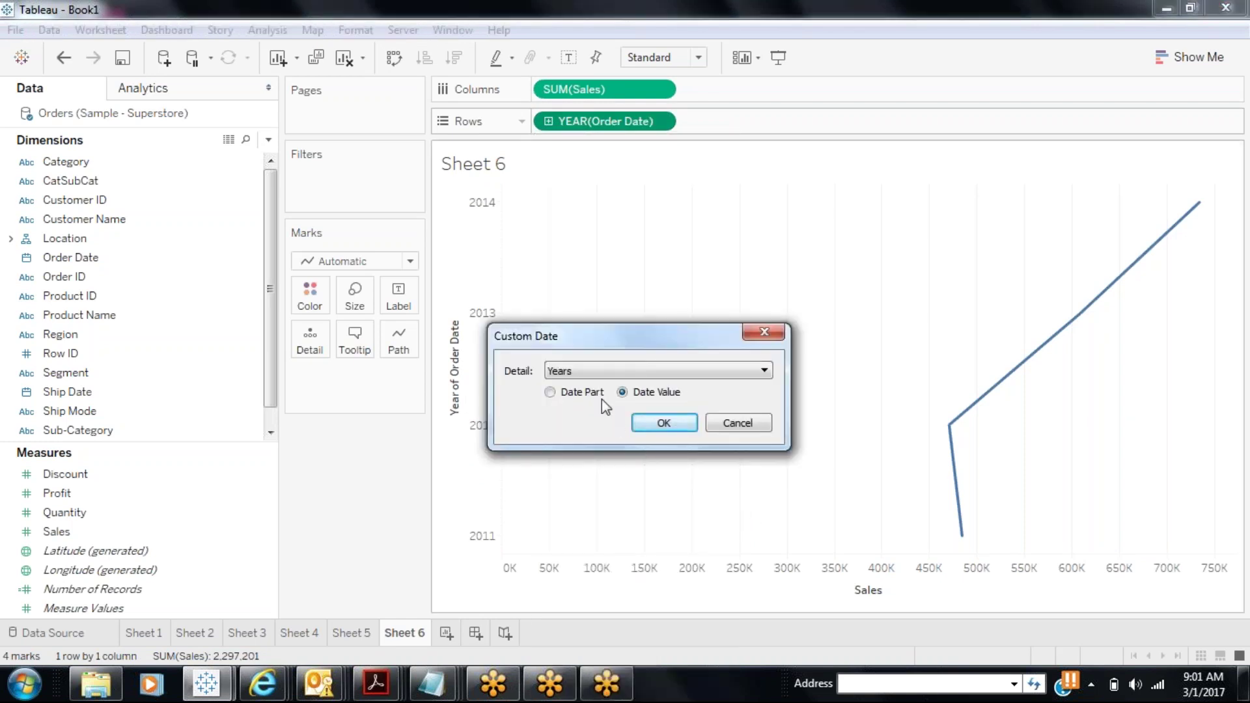
{"action": "left_click", "coordinate": [559, 399]}
{"action": "left_click", "coordinate": [586, 369]}
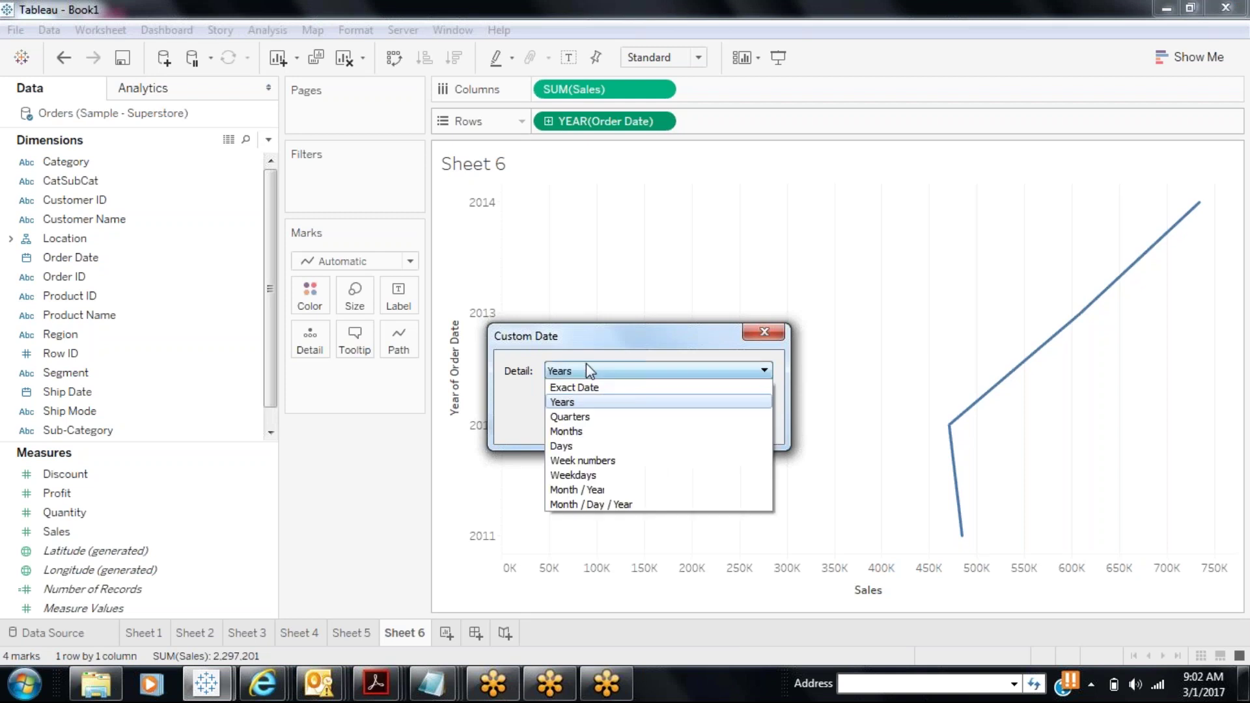
{"action": "left_click", "coordinate": [578, 489]}
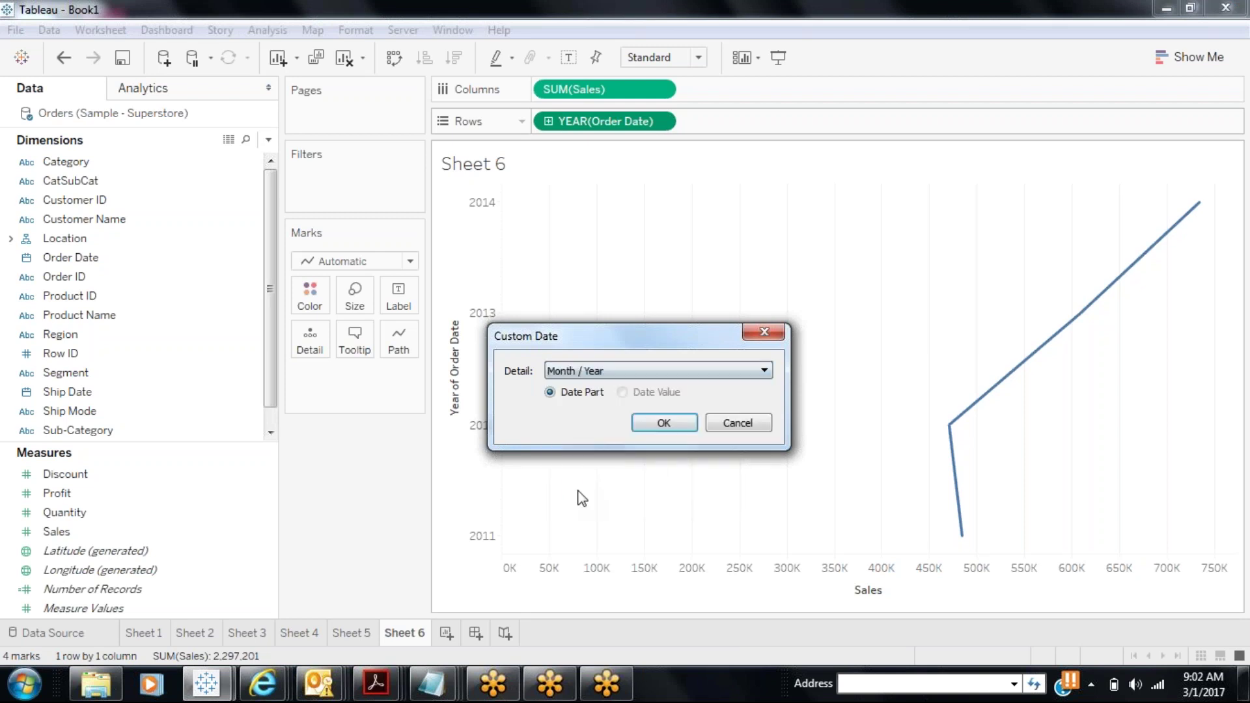
{"action": "left_click", "coordinate": [608, 373]}
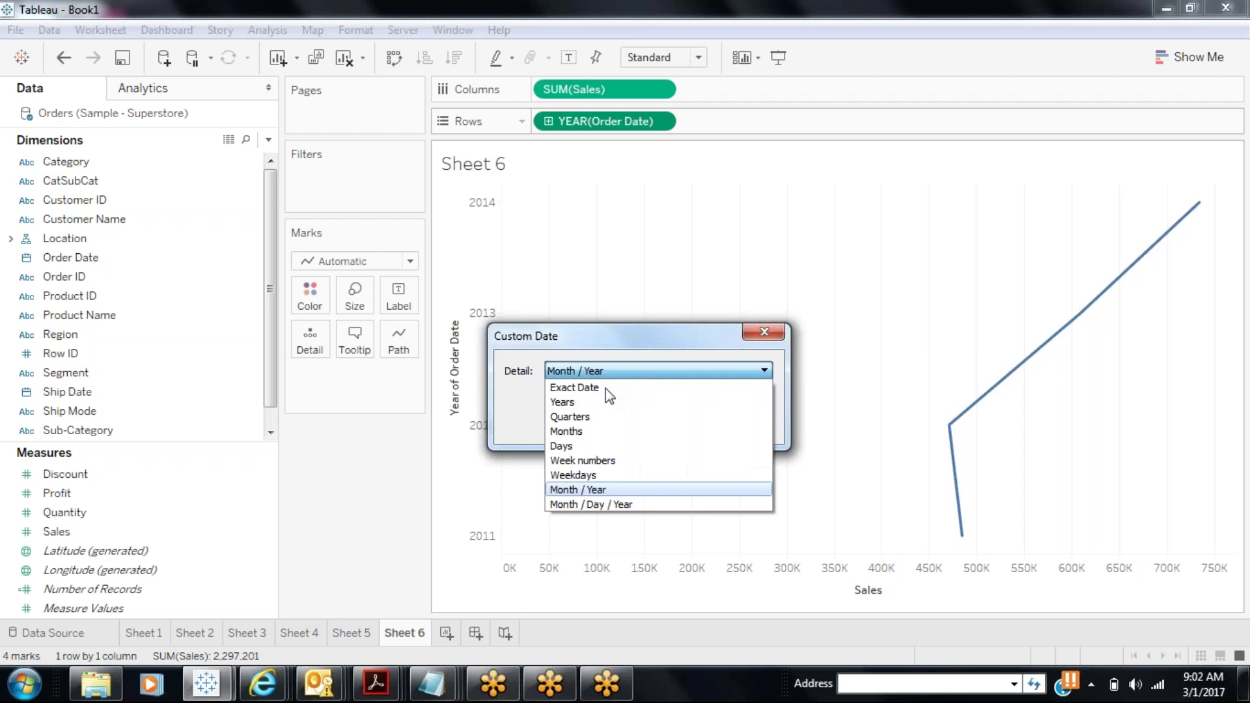
{"action": "left_click", "coordinate": [594, 505]}
{"action": "left_click", "coordinate": [662, 422]}
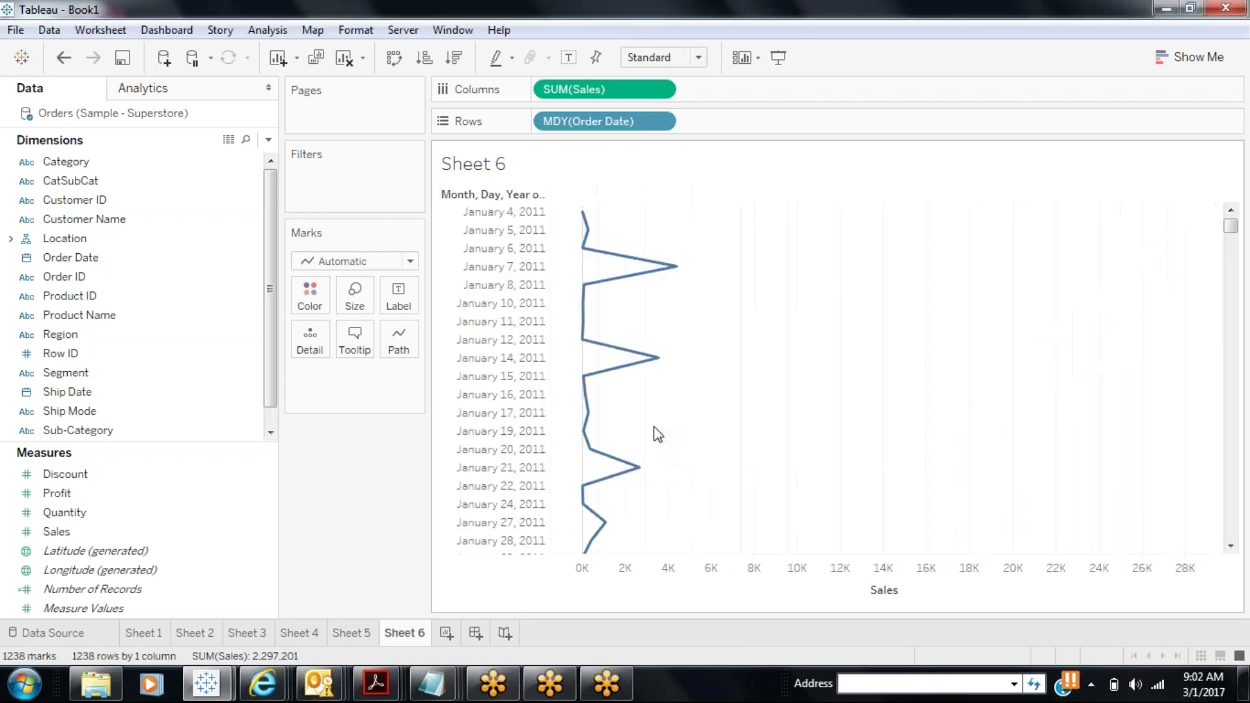